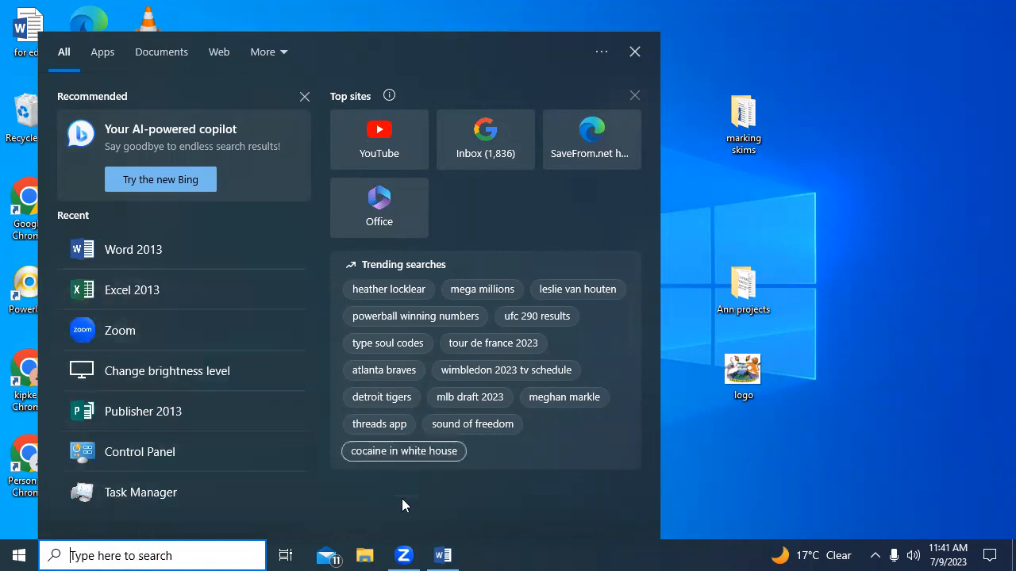
Open Excel 2013 and create a blank workbook.
{"action": "left_click", "coordinate": [787, 435]}
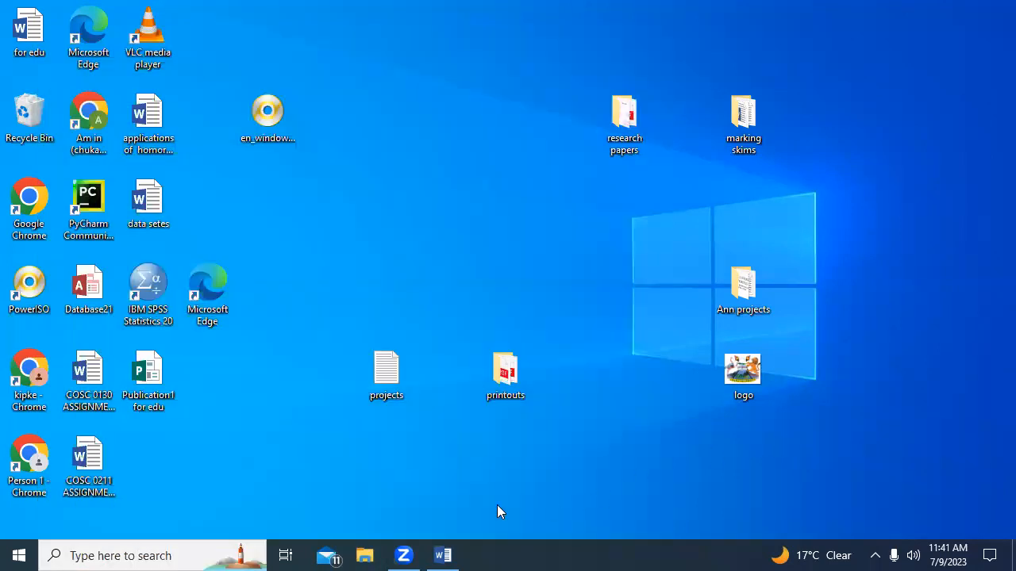
{"action": "left_click", "coordinate": [153, 554]}
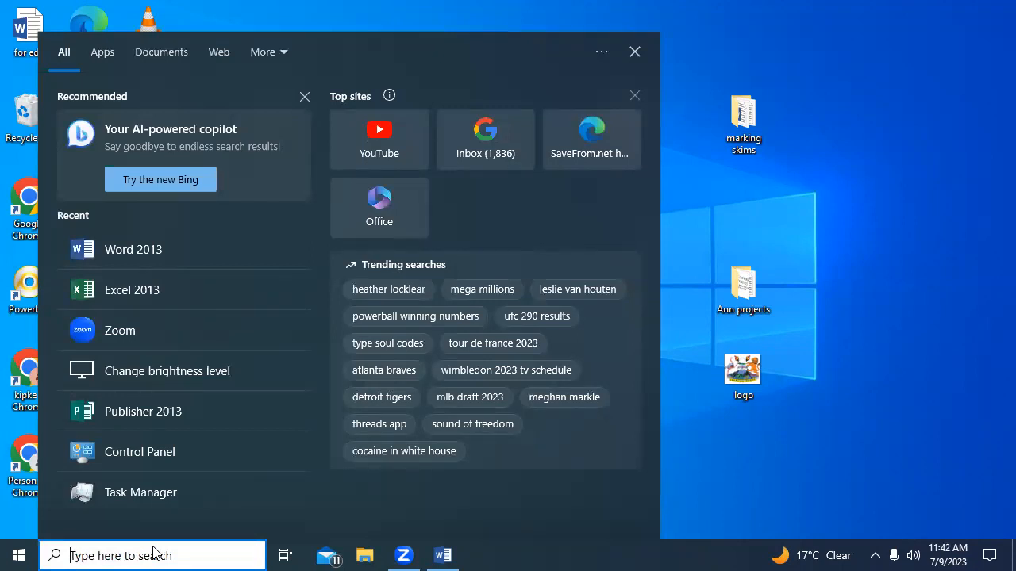
{"action": "type", "text": "E"}
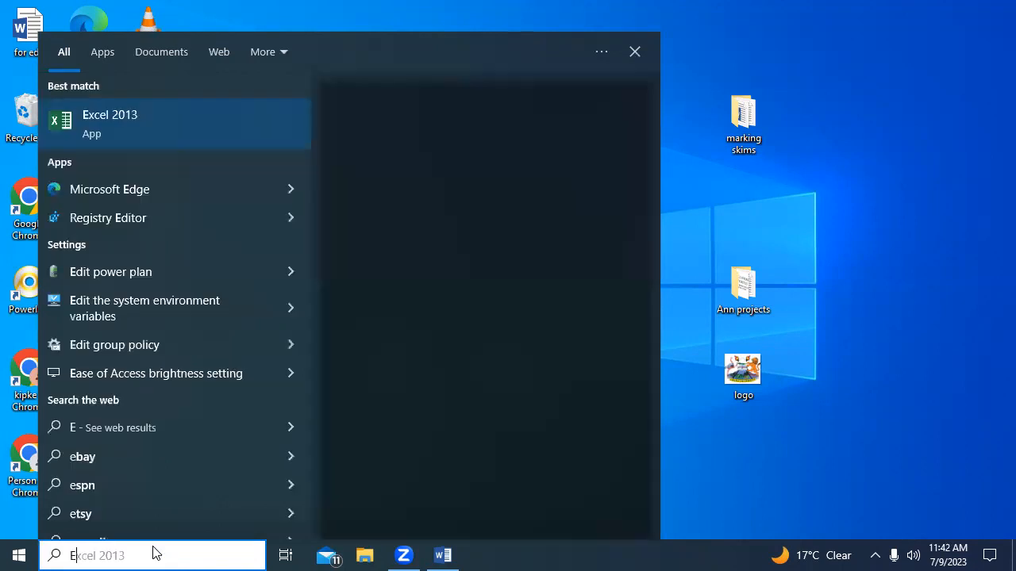
{"action": "type", "text": "CXC"}
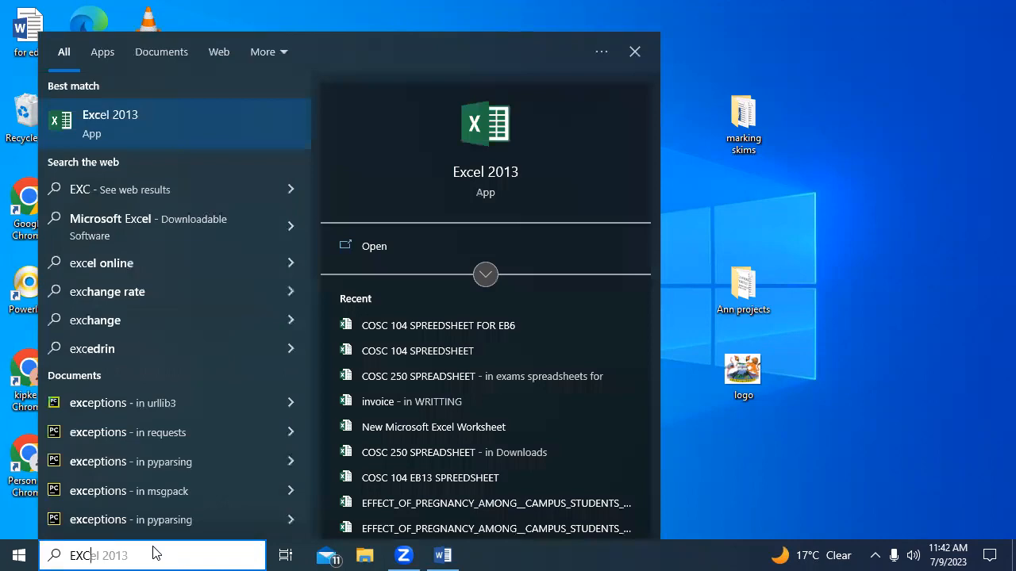
{"action": "key", "text": "Return"}
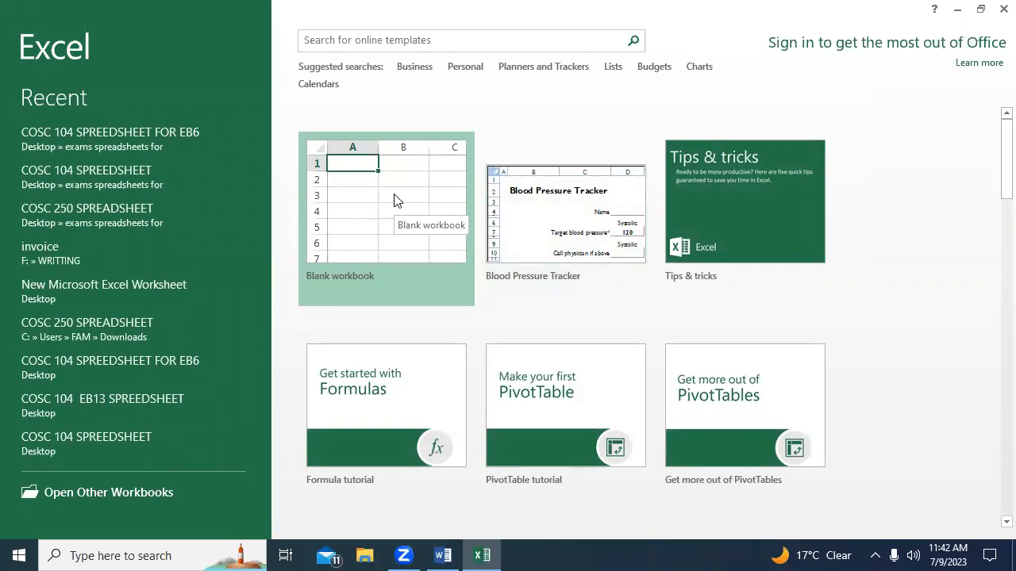
{"action": "left_click", "coordinate": [386, 190]}
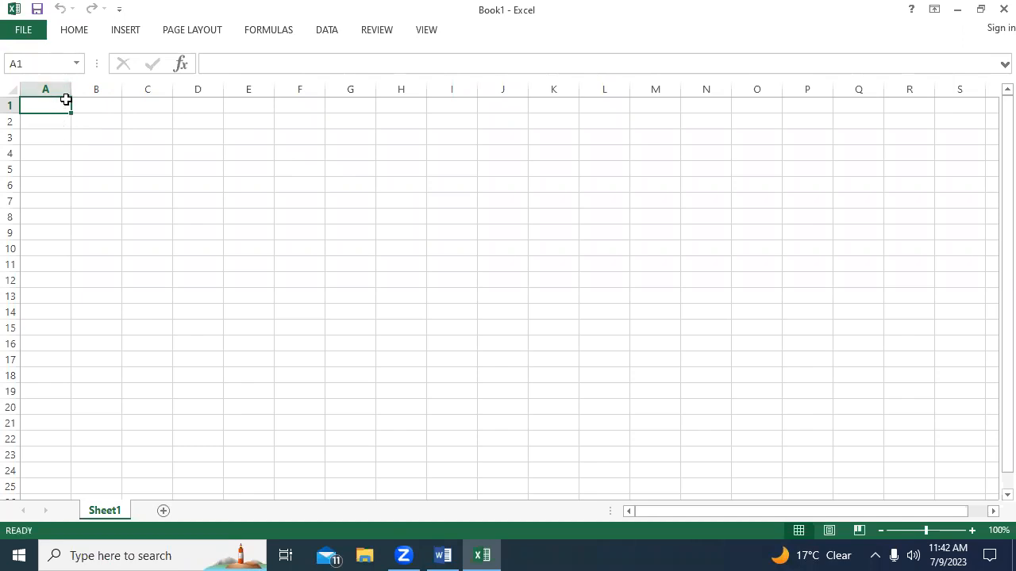
Widen columns A through E and increase the height of rows 2 through 5.
{"action": "left_click_drag", "start_coordinate": [70, 88], "coordinate": [364, 90]}
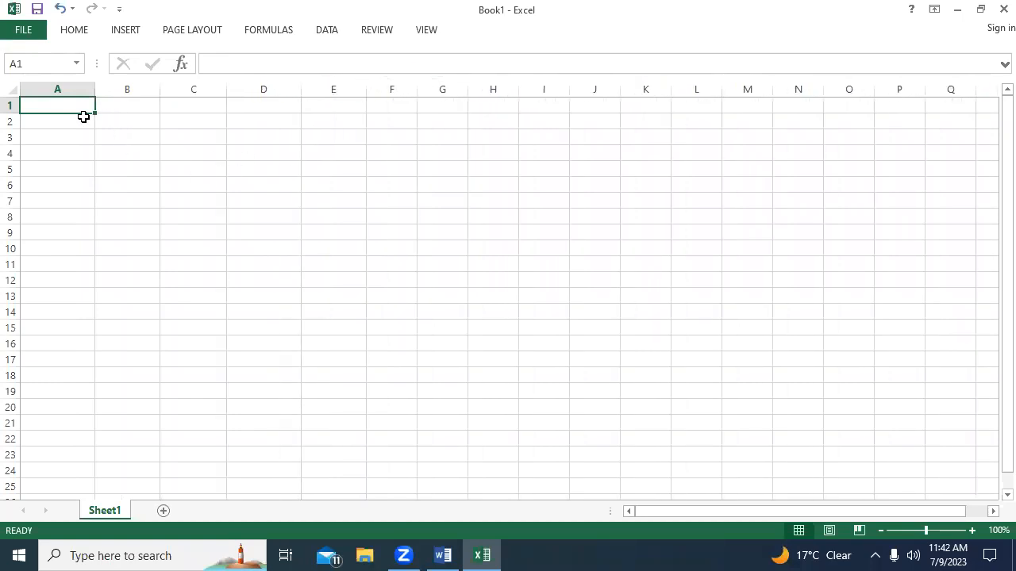
{"action": "left_click", "coordinate": [35, 123]}
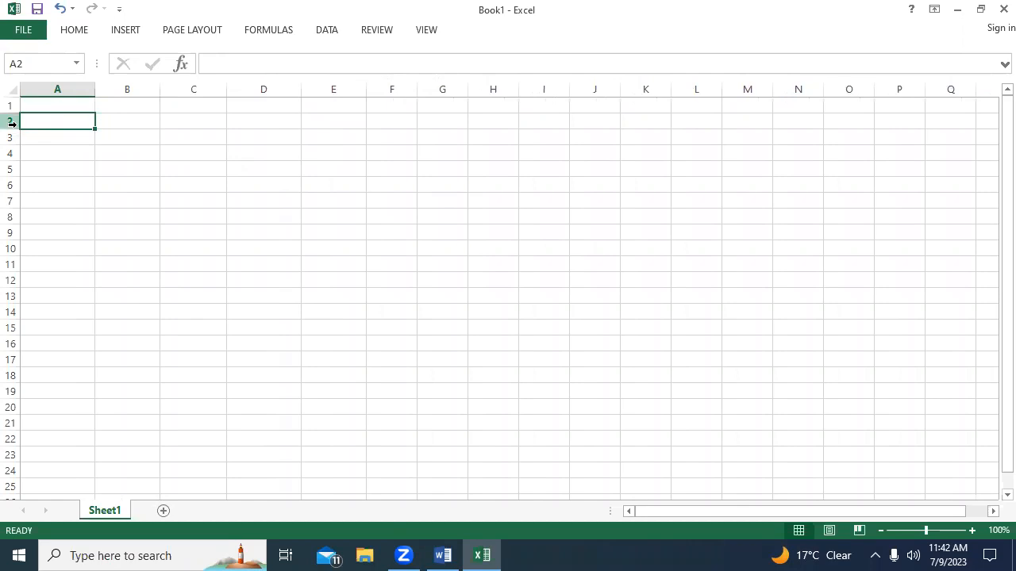
{"action": "left_click_drag", "start_coordinate": [17, 129], "coordinate": [18, 222]}
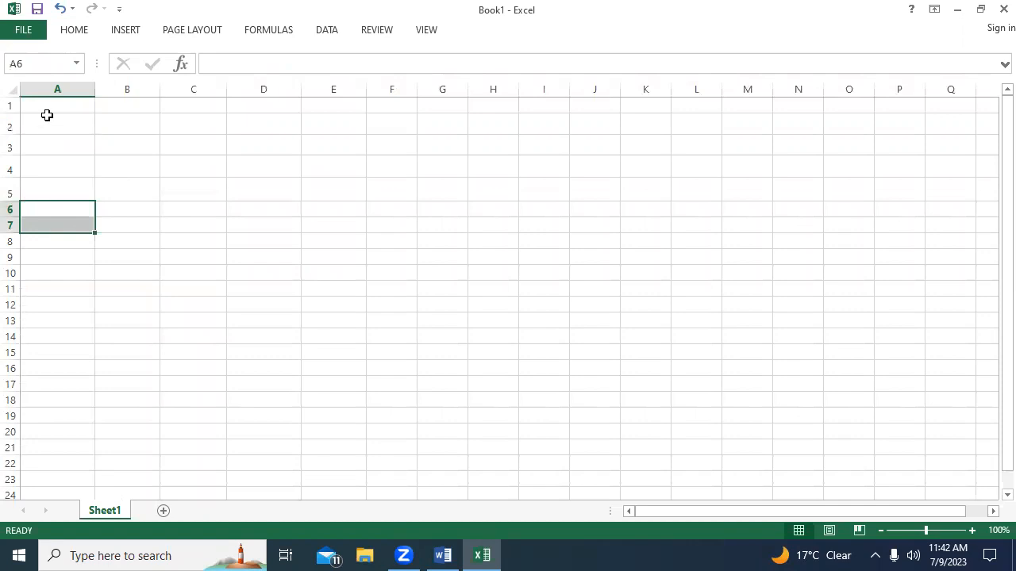
Enter the headers NAME in A1 and CLASS in B1.
{"action": "left_click", "coordinate": [49, 108]}
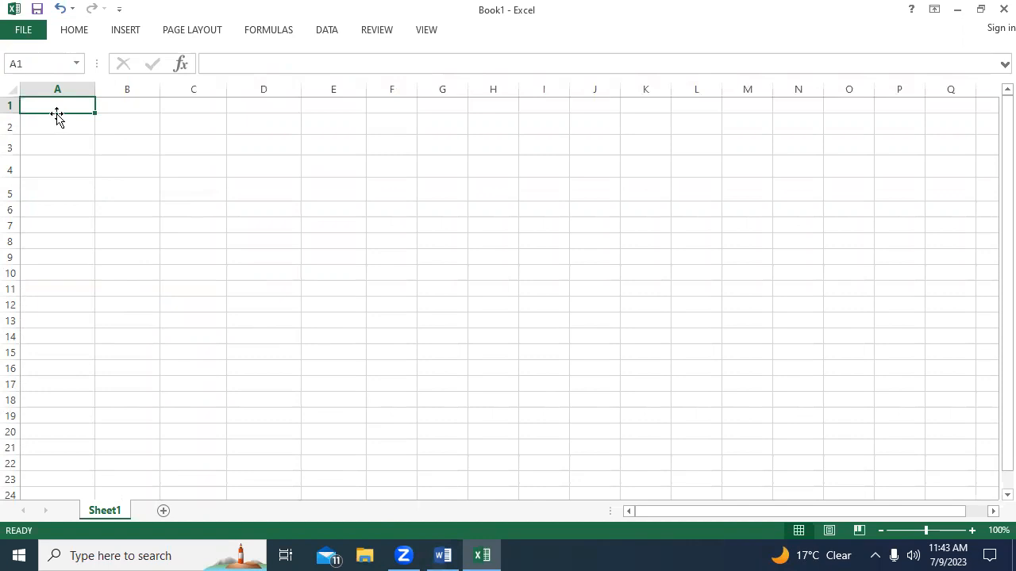
{"action": "type", "text": "N"}
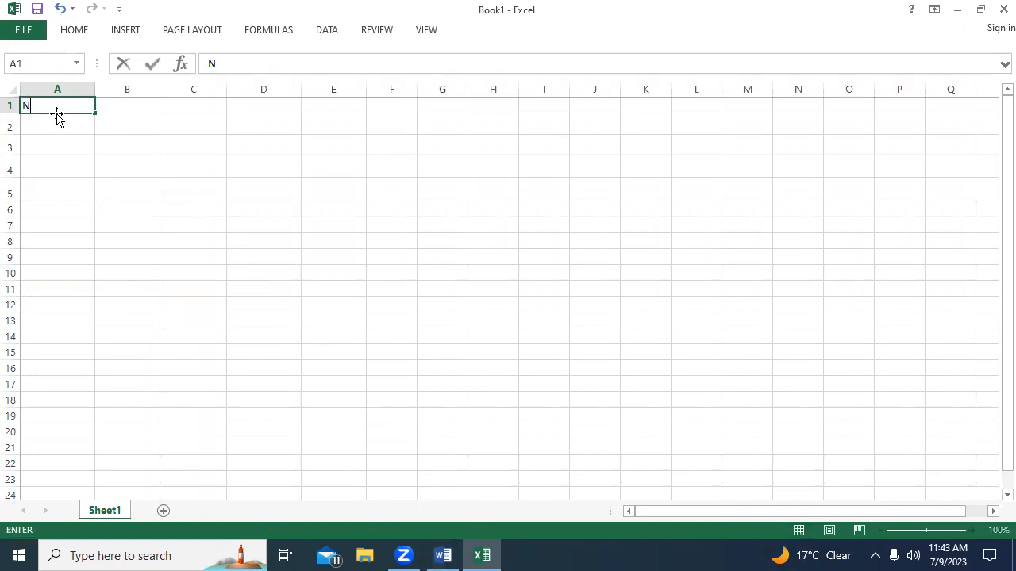
{"action": "type", "text": "AME"}
{"action": "left_click", "coordinate": [129, 104]}
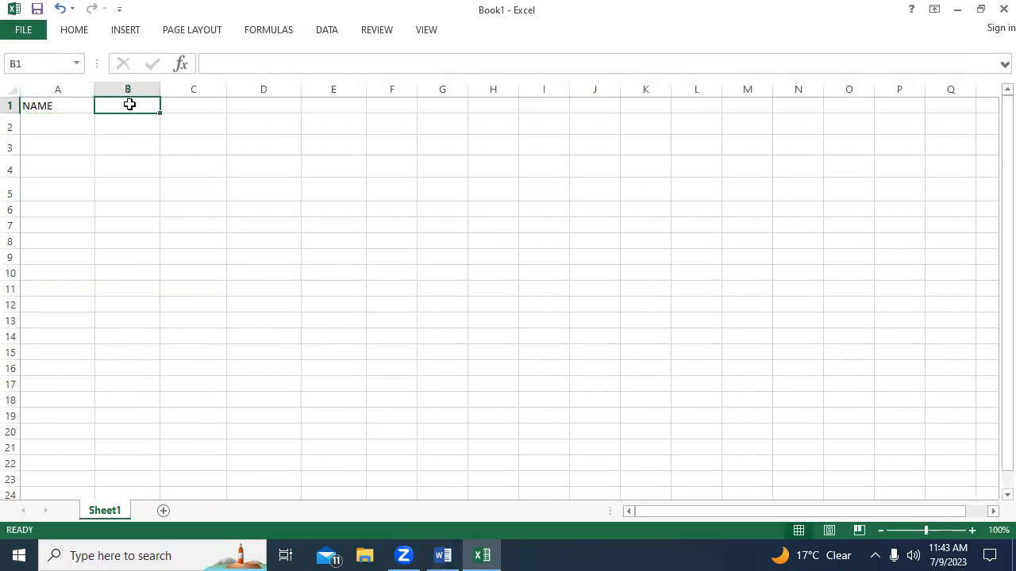
{"action": "type", "text": "MARKS"}
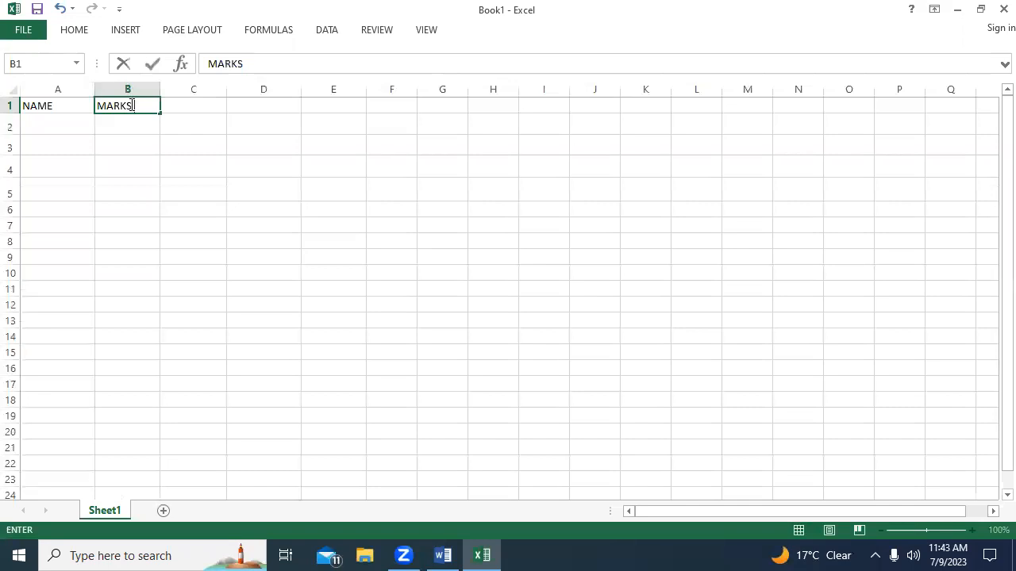
{"action": "key", "text": "BackSpace"}
{"action": "key", "text": "BackSpace"}
{"action": "key", "text": "BackSpace"}
{"action": "key", "text": "BackSpace"}
{"action": "type", "text": "CLASS"}
Enter the headers MARKS in C1 and REG NO. in D1.
{"action": "left_click", "coordinate": [190, 106]}
{"action": "type", "text": "MARKS"}
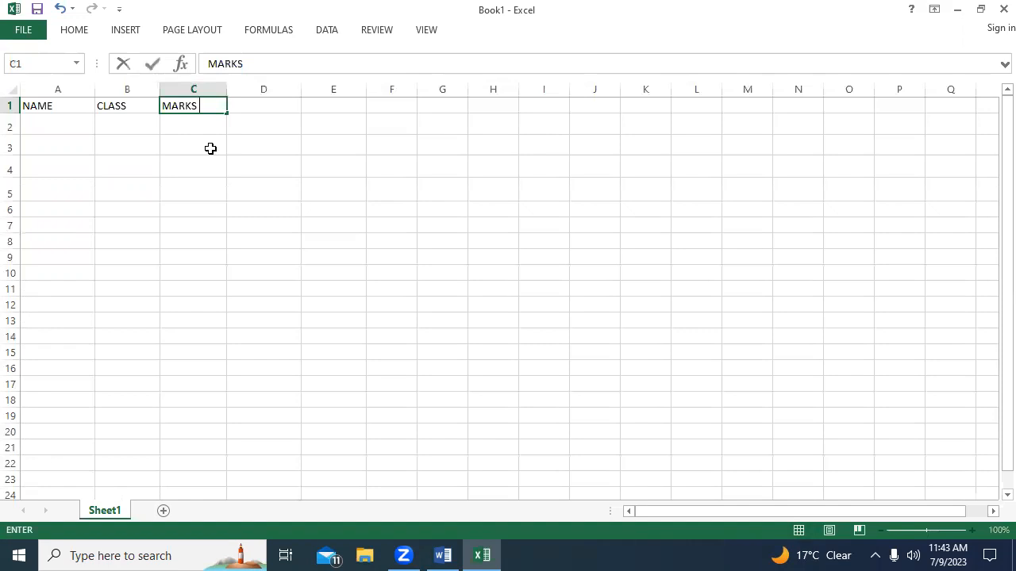
{"action": "left_click", "coordinate": [267, 112]}
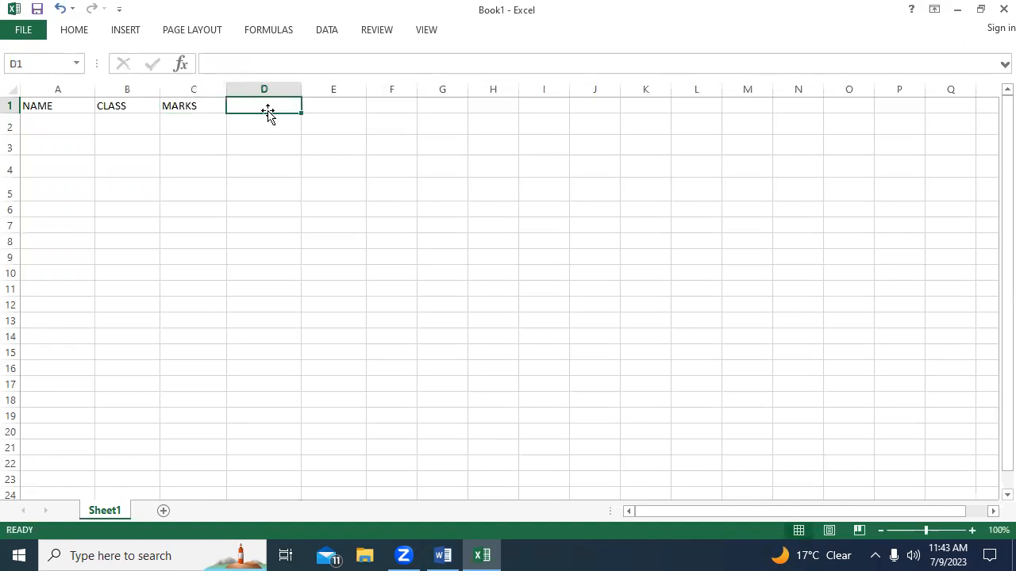
{"action": "type", "text": "REG NO."}
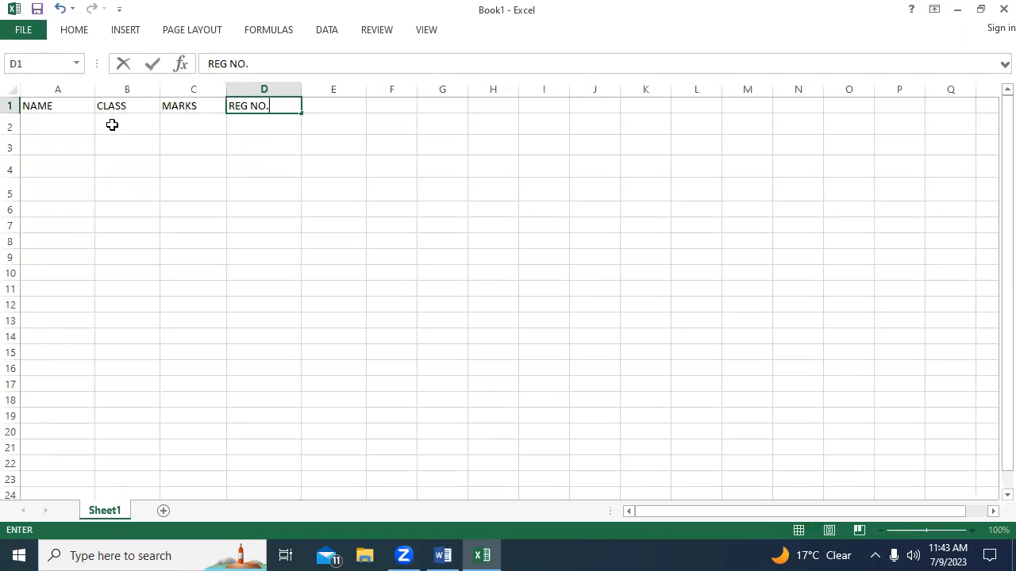
Enter the first student's name in A2 under the NAME header.
{"action": "left_click", "coordinate": [58, 127]}
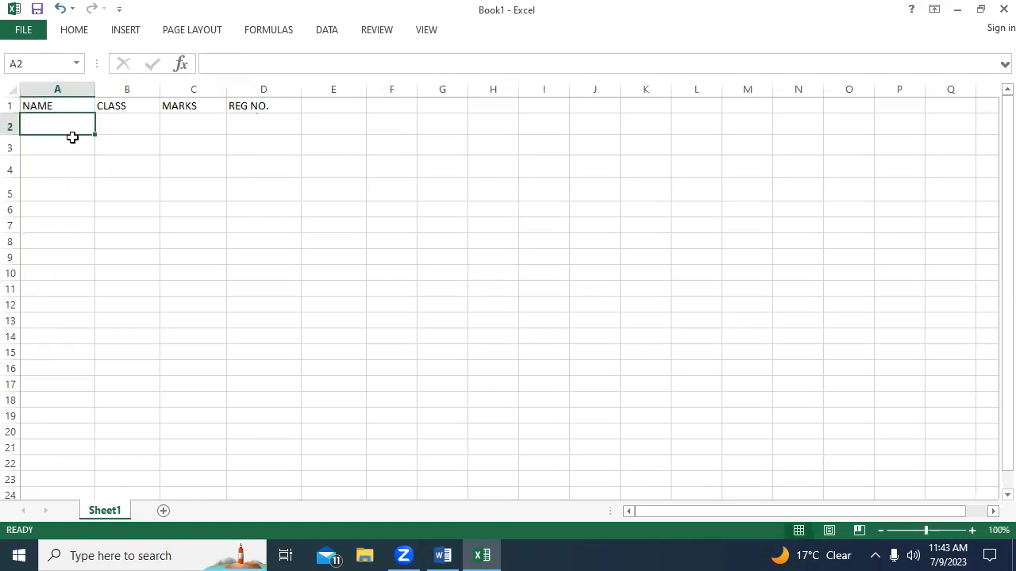
{"action": "type", "text": "JOHN"}
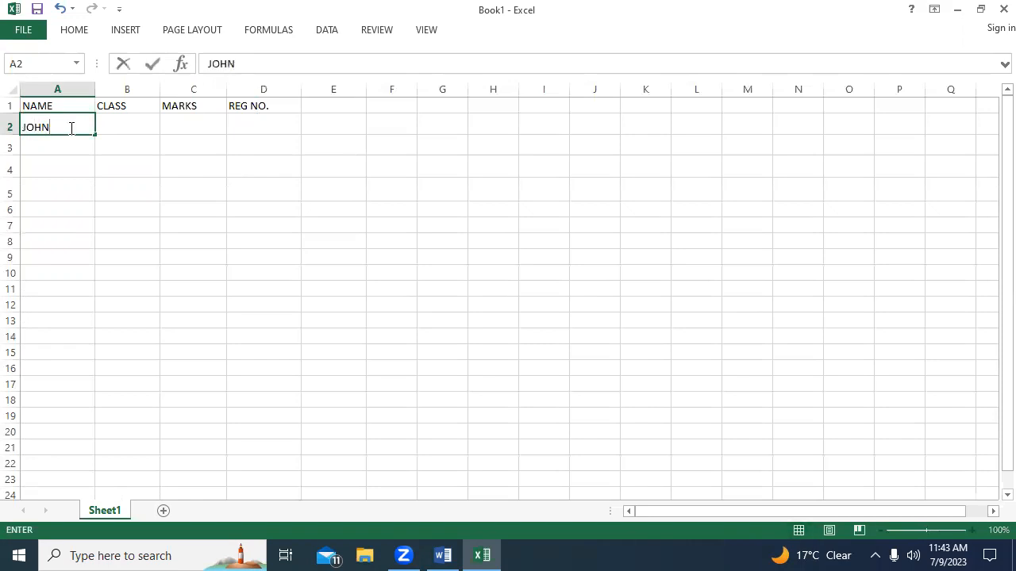
{"action": "left_click", "coordinate": [145, 129]}
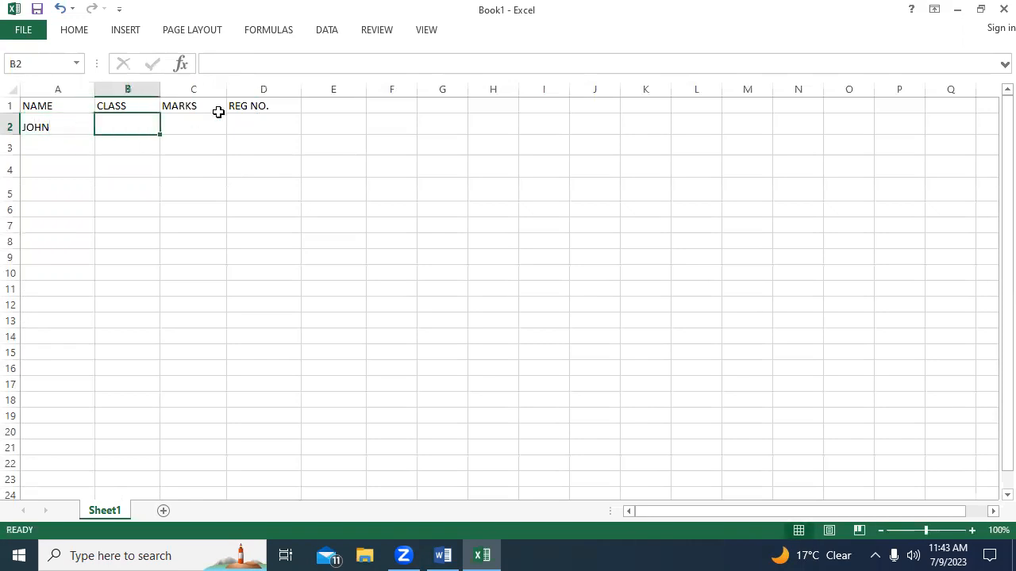
Make the four column headers in A1 to D1 bold.
{"action": "left_click", "coordinate": [55, 112]}
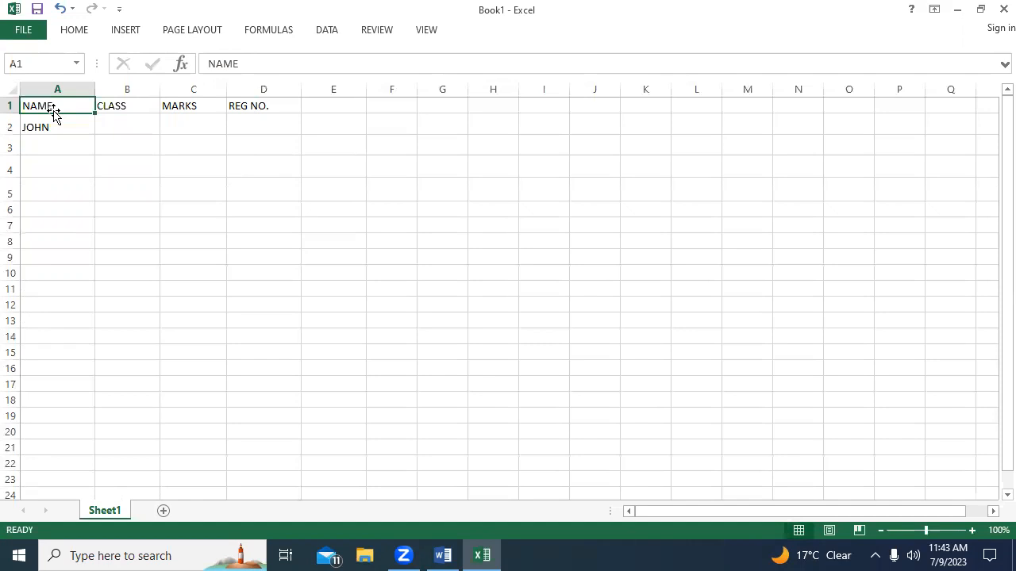
{"action": "key", "text": "ctrl+b"}
{"action": "left_click", "coordinate": [127, 103]}
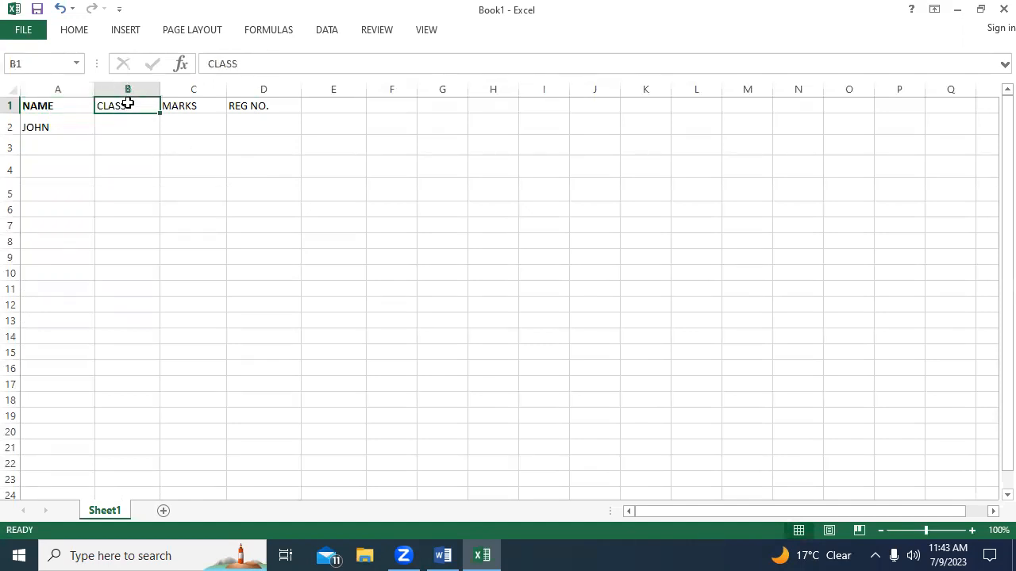
{"action": "left_click", "coordinate": [190, 100]}
{"action": "key", "text": "ctrl+b"}
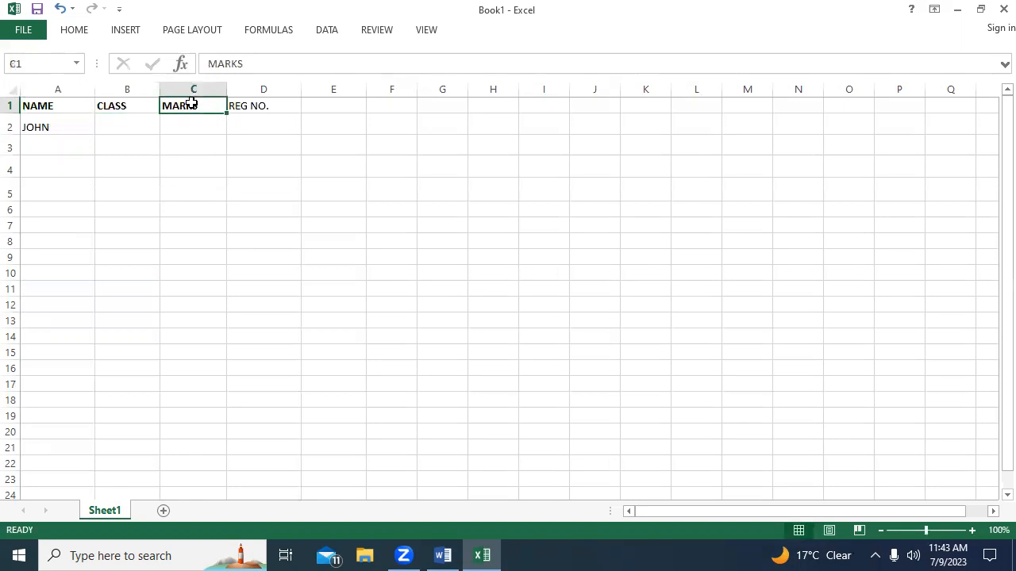
{"action": "left_click", "coordinate": [237, 103]}
{"action": "key", "text": "ctrl+b"}
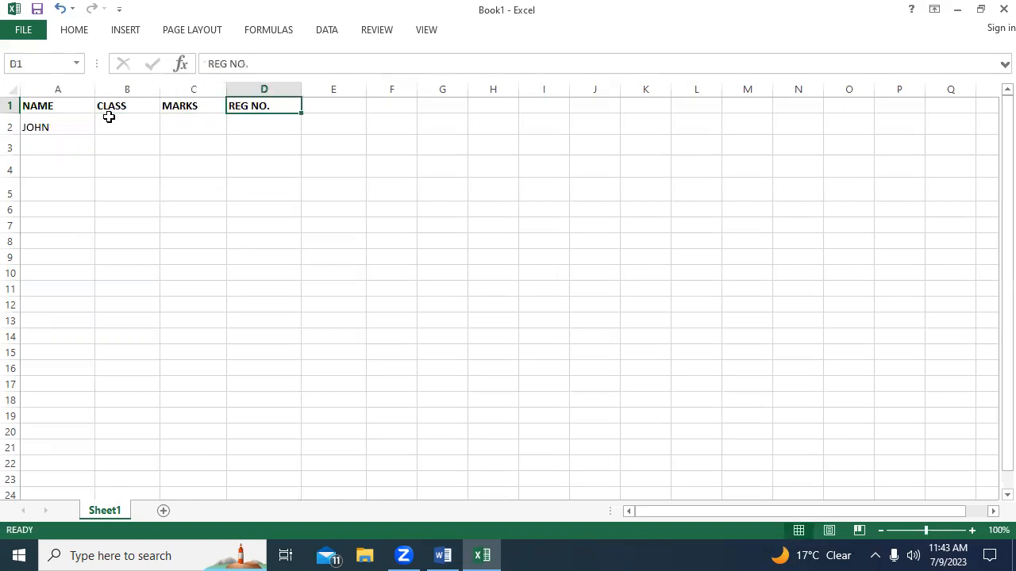
Enter the second and third students' names in cells A3 and A4.
{"action": "left_click", "coordinate": [71, 133]}
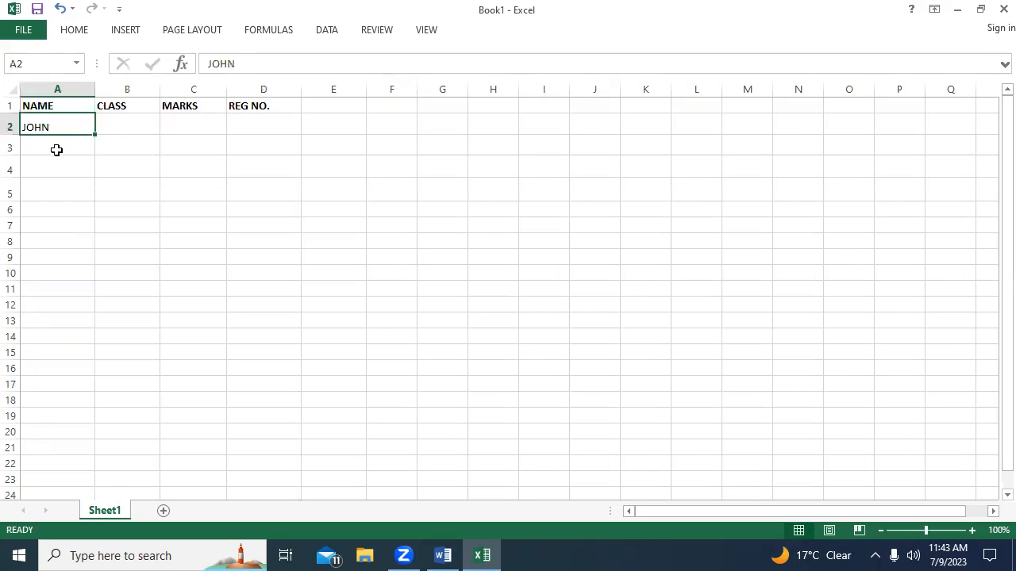
{"action": "left_click", "coordinate": [56, 150]}
{"action": "type", "text": "JANE"}
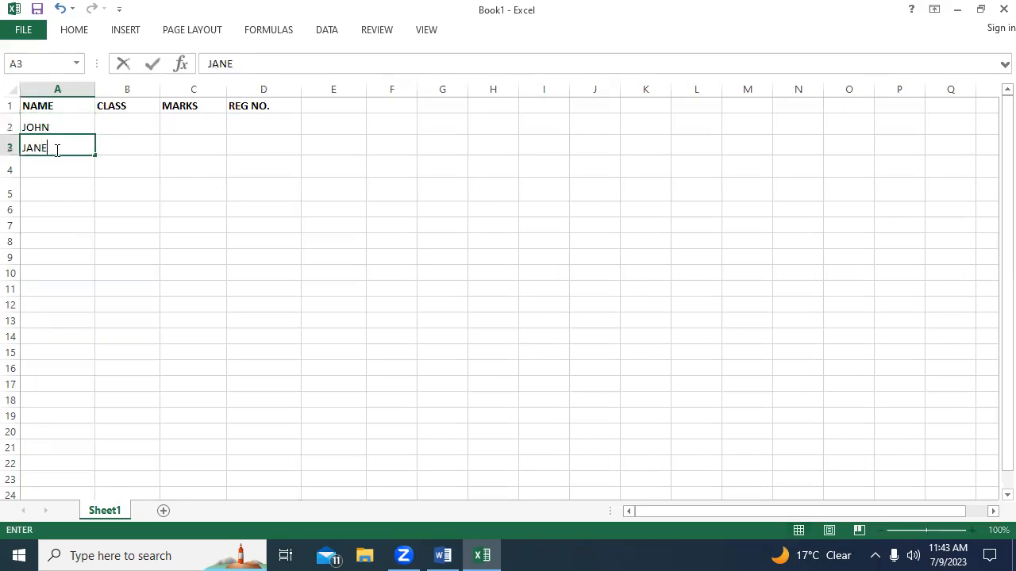
{"action": "left_click", "coordinate": [56, 164]}
{"action": "type", "text": "J"}
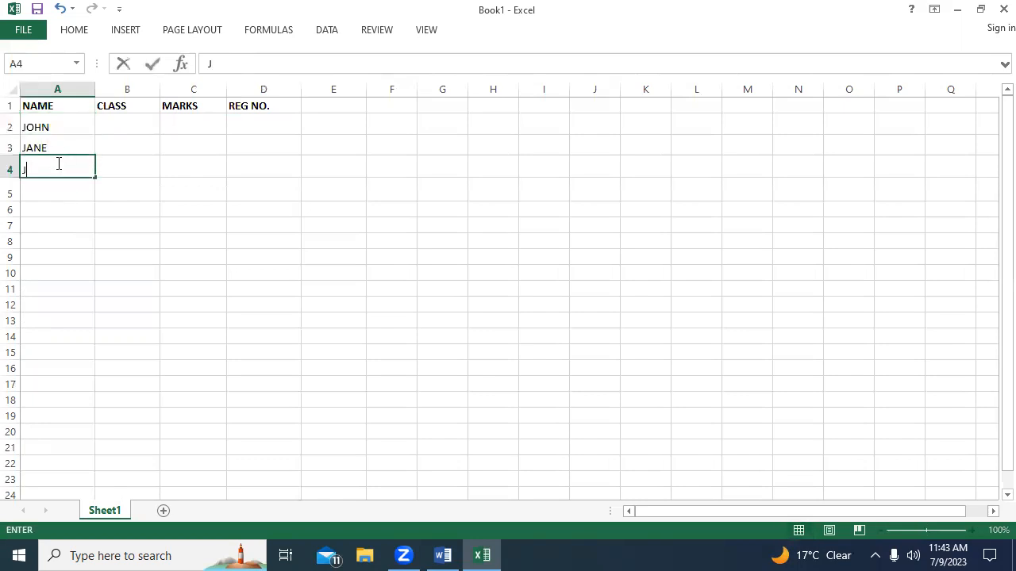
{"action": "type", "text": "AMES"}
Enter three more students' names in cells A5 to A7.
{"action": "left_click", "coordinate": [45, 191]}
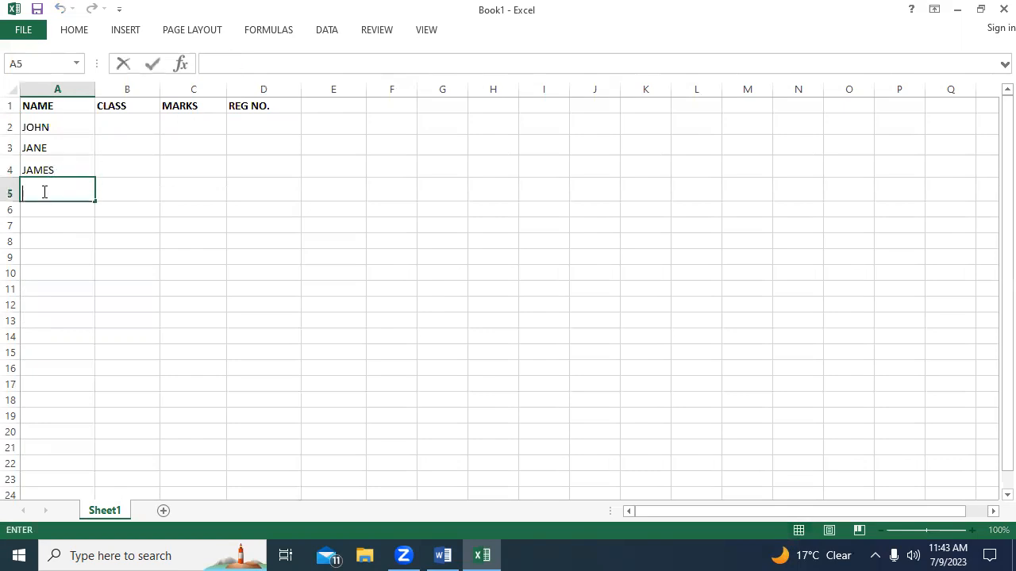
{"action": "type", "text": "ENOCK"}
{"action": "left_click", "coordinate": [41, 210]}
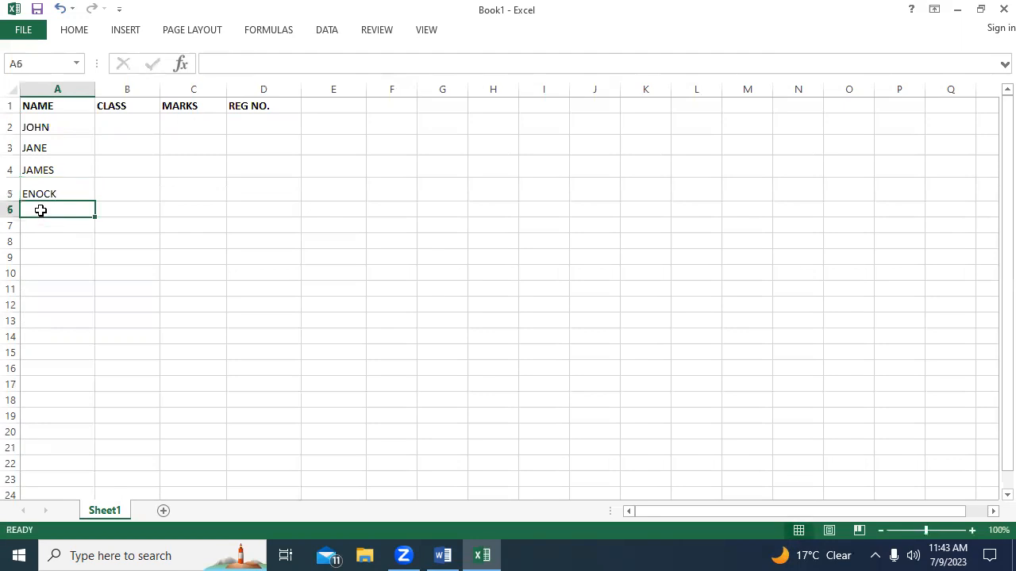
{"action": "type", "text": "BRIAN"}
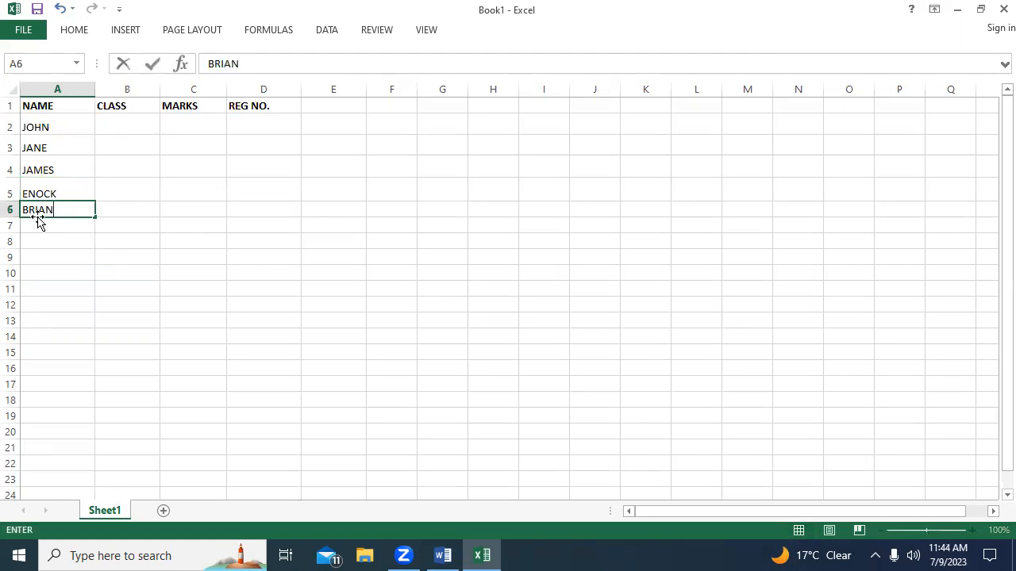
{"action": "left_click", "coordinate": [38, 220]}
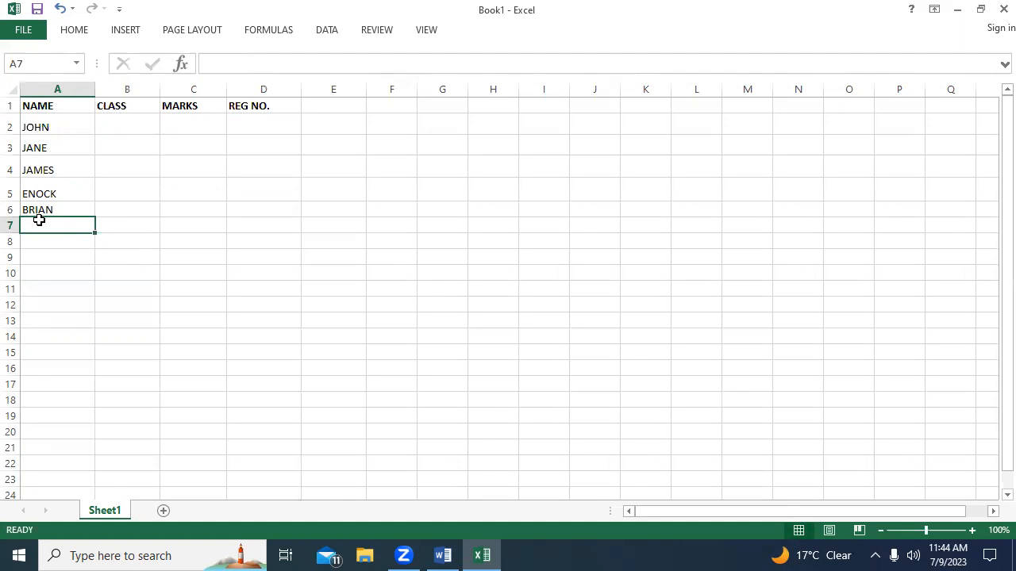
{"action": "type", "text": "JANE"}
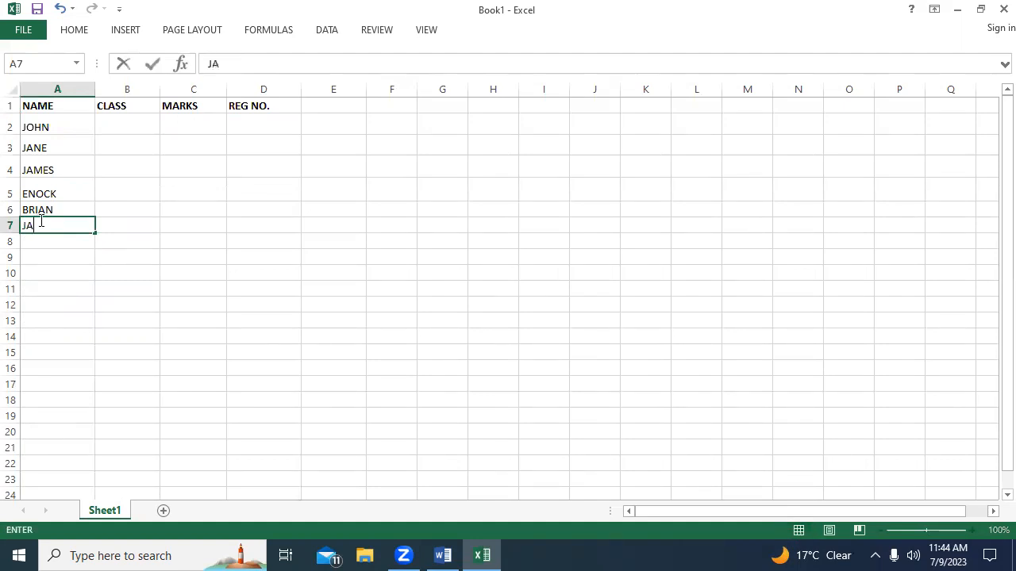
Fill the CLASS column in B2 to B7 with the numbers 1, 2, 3, 4, 5 and 6.
{"action": "left_click", "coordinate": [136, 122]}
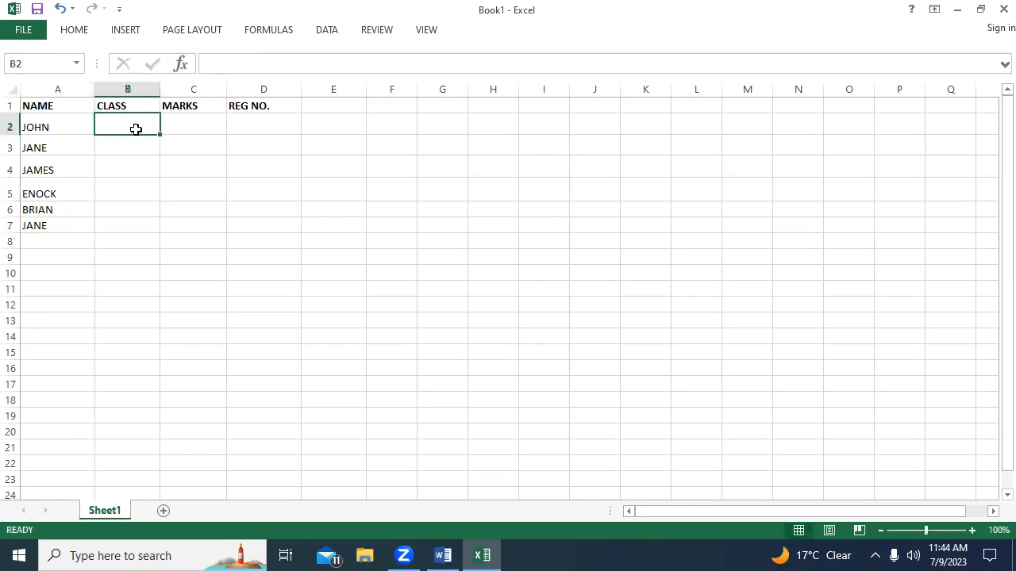
{"action": "type", "text": "1"}
{"action": "left_click", "coordinate": [126, 145]}
{"action": "type", "text": "2"}
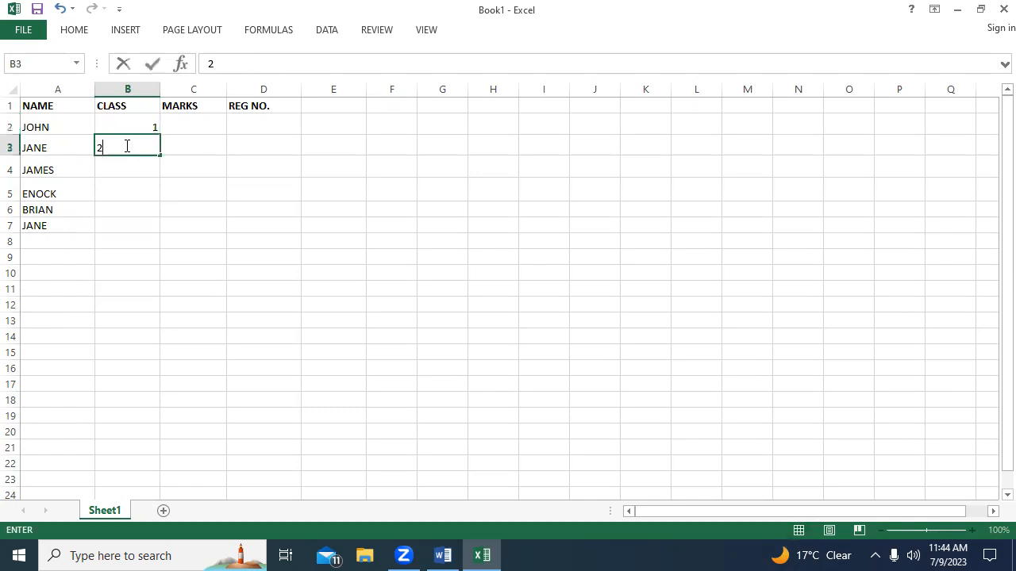
{"action": "left_click", "coordinate": [125, 169]}
{"action": "type", "text": "3"}
{"action": "left_click", "coordinate": [120, 189]}
{"action": "type", "text": "4"}
{"action": "left_click", "coordinate": [124, 213]}
{"action": "type", "text": "5"}
{"action": "left_click", "coordinate": [121, 227]}
{"action": "type", "text": "6"}
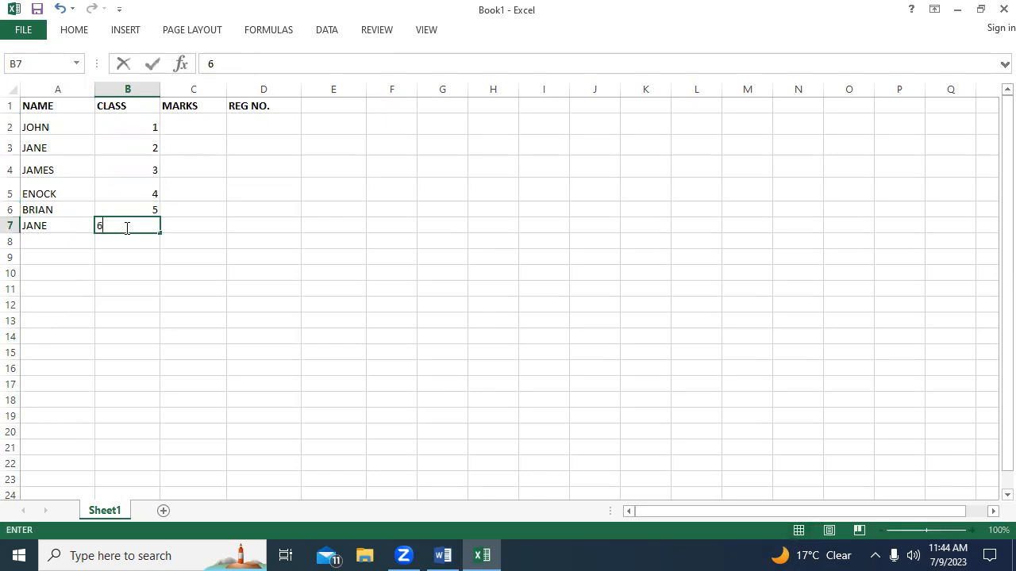
{"action": "left_click", "coordinate": [193, 120]}
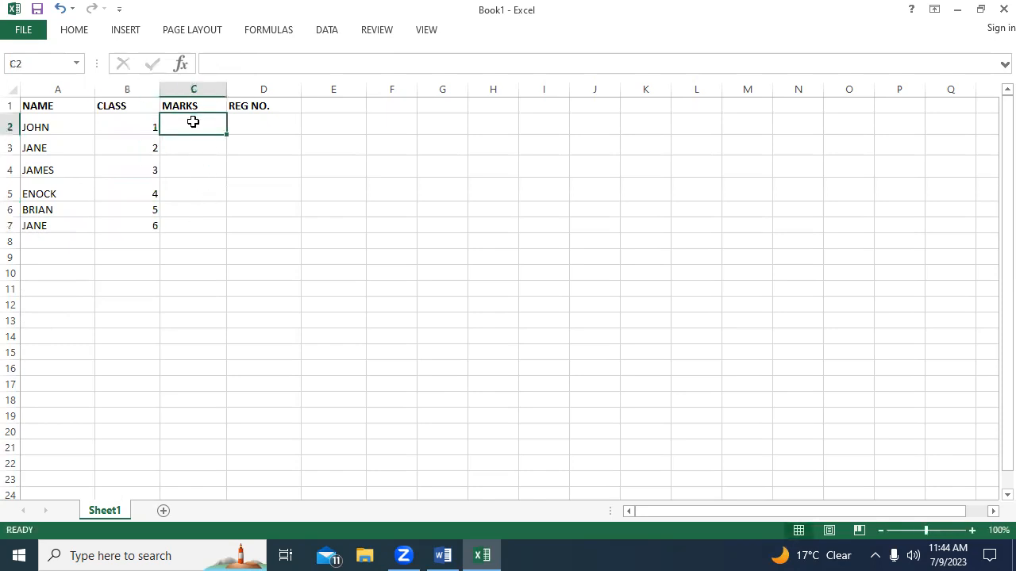
{"action": "left_click", "coordinate": [31, 103]}
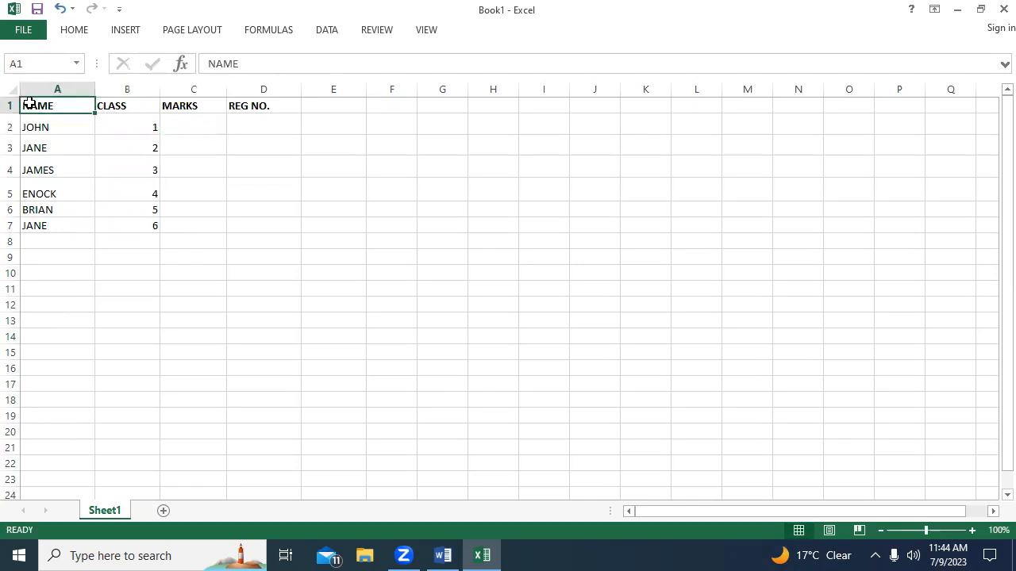
{"action": "key", "text": "shift+Right"}
{"action": "key", "text": "shift+Right"}
{"action": "key", "text": "shift+Right"}
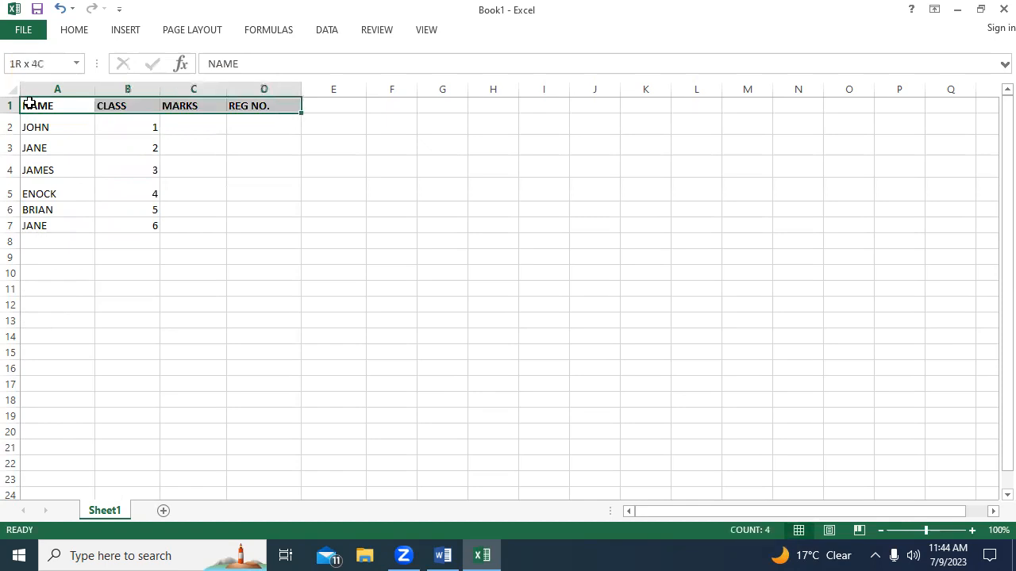
{"action": "key", "text": "shift+Down"}
{"action": "key", "text": "shift+Down"}
{"action": "key", "text": "shift+Down"}
{"action": "key", "text": "shift+Down"}
{"action": "key", "text": "shift+Down"}
{"action": "key", "text": "shift+Down"}
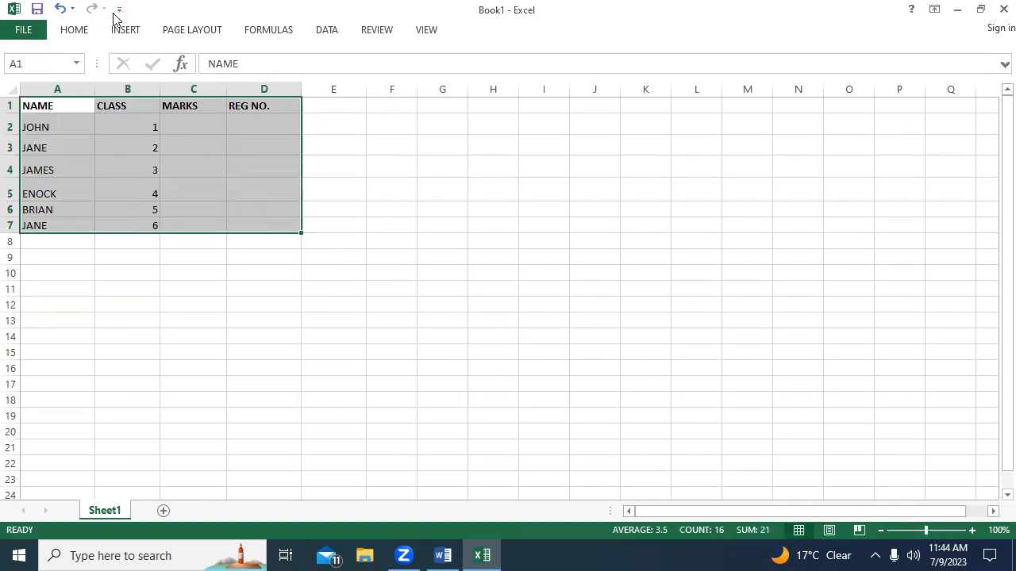
{"action": "left_click", "coordinate": [83, 32]}
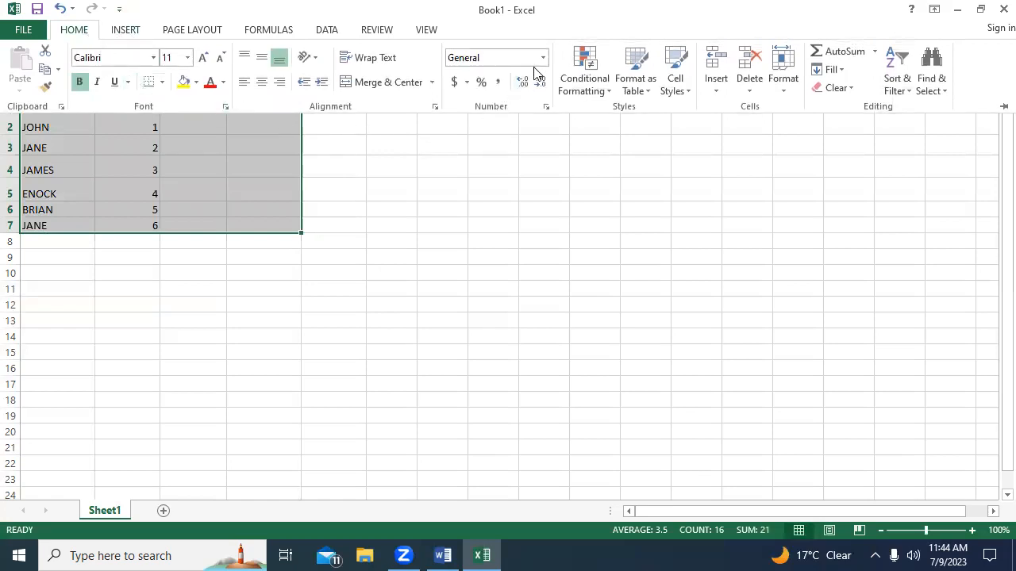
{"action": "left_click", "coordinate": [167, 259]}
{"action": "left_click", "coordinate": [170, 258]}
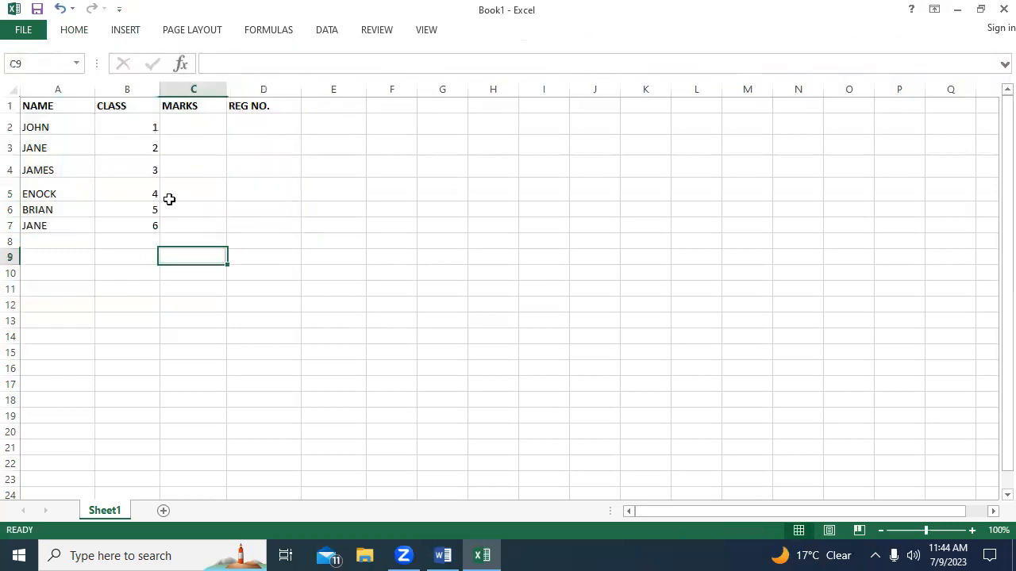
Set the font size of the NAME header in A1 to 12 and of the CLASS header in B1 to 16.
{"action": "left_click", "coordinate": [63, 105]}
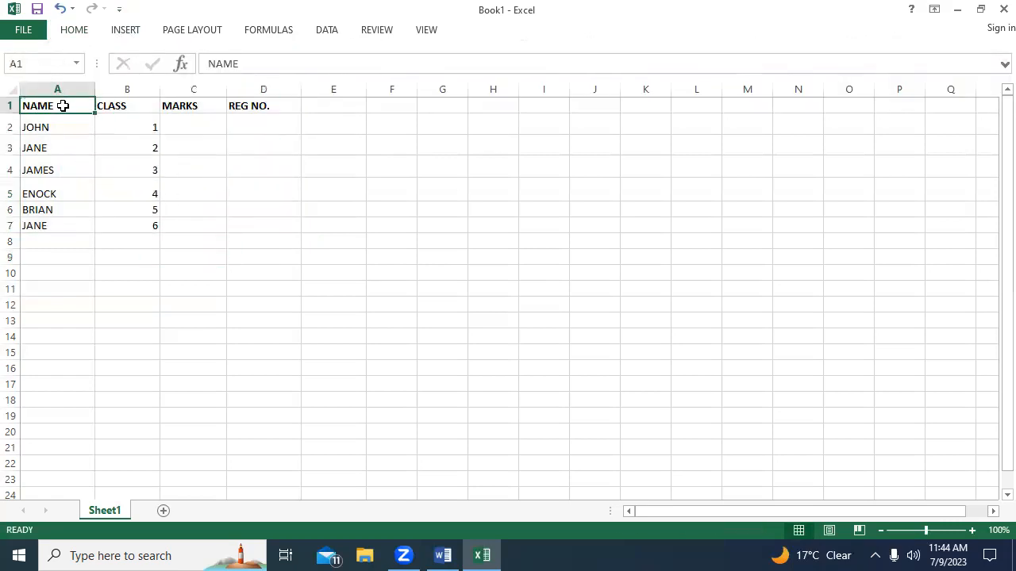
{"action": "left_click", "coordinate": [70, 32]}
{"action": "left_click", "coordinate": [187, 57]}
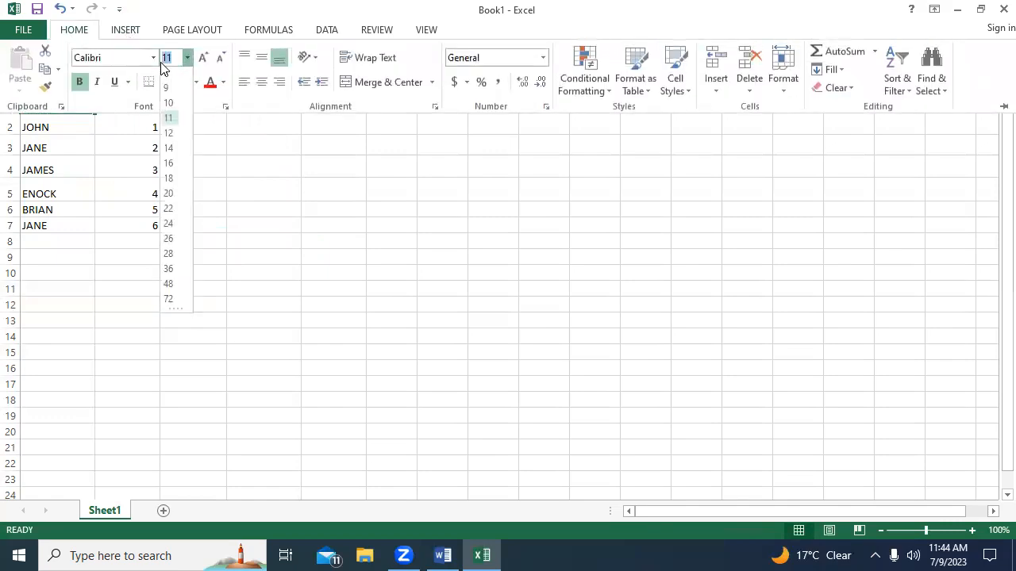
{"action": "left_click", "coordinate": [168, 135]}
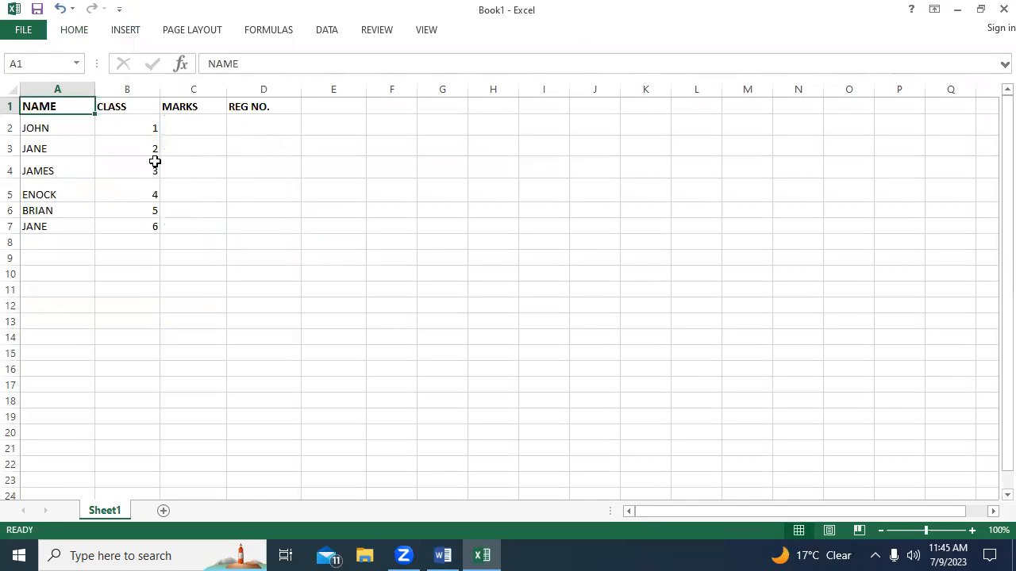
{"action": "left_click", "coordinate": [141, 109]}
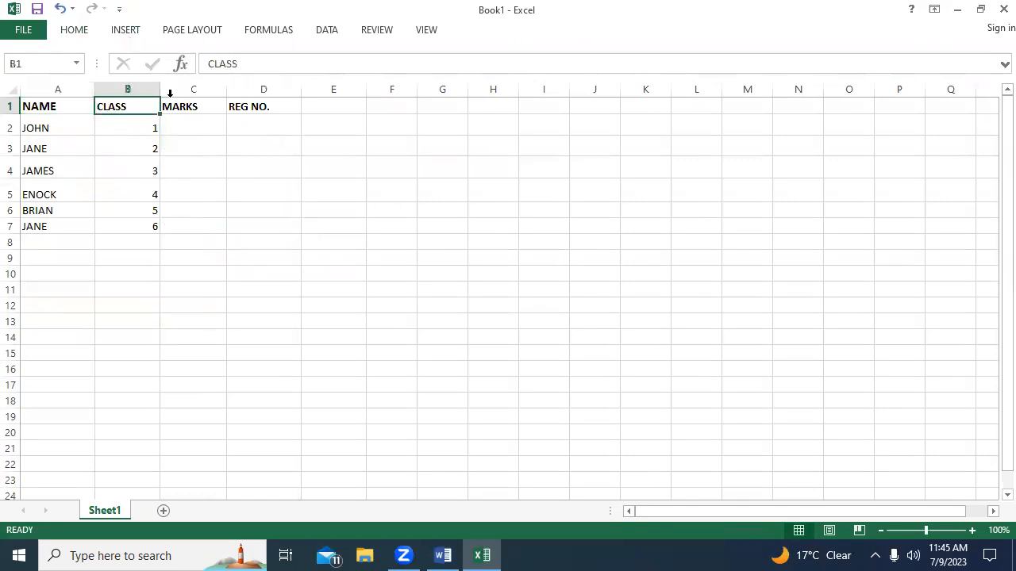
{"action": "left_click", "coordinate": [74, 30]}
{"action": "left_click", "coordinate": [187, 57]}
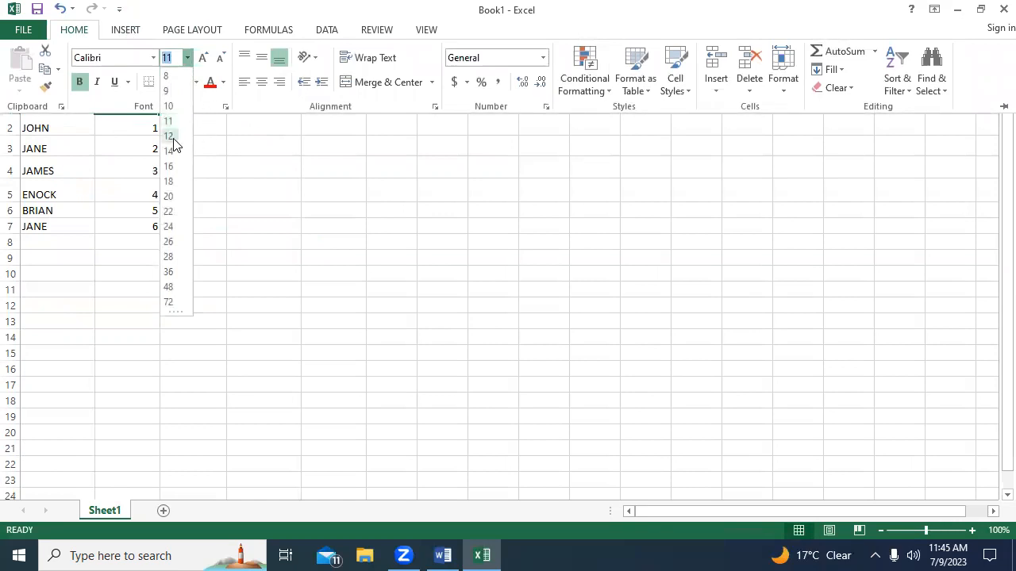
{"action": "left_click", "coordinate": [169, 166]}
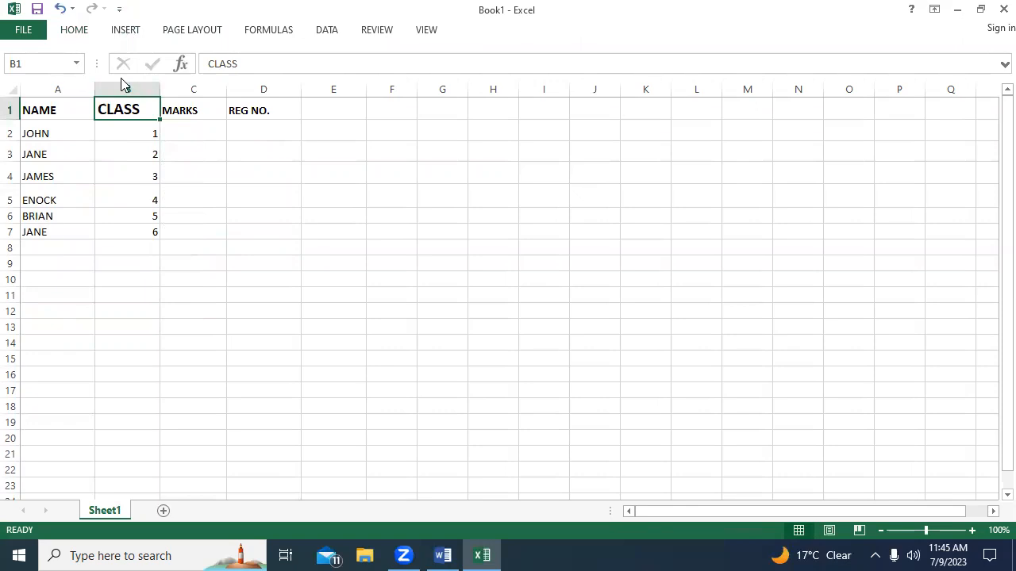
Set the font size of the MARKS and REG NO. headers in C1 and D1 to 16.
{"action": "left_click", "coordinate": [188, 110]}
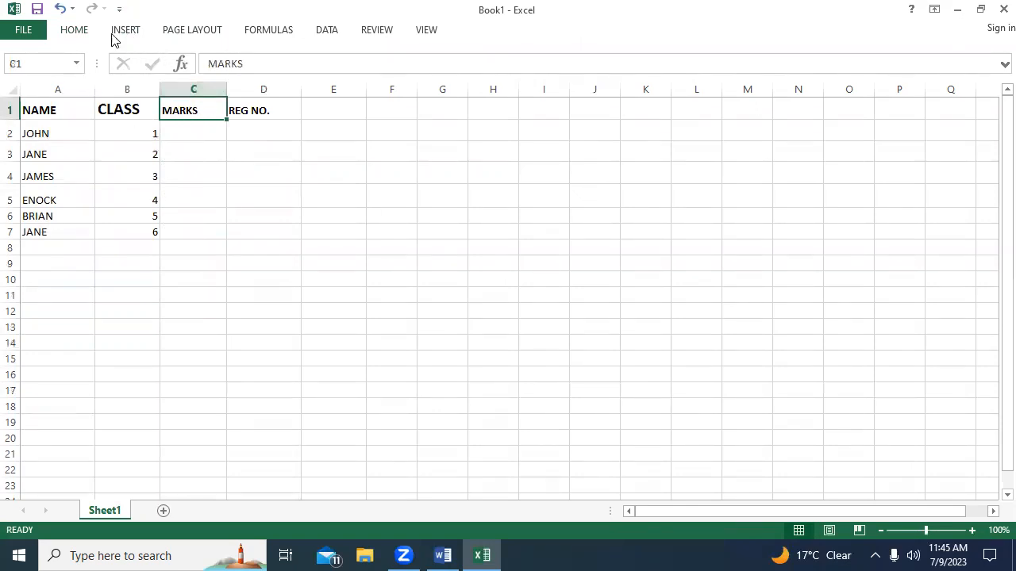
{"action": "left_click", "coordinate": [83, 33]}
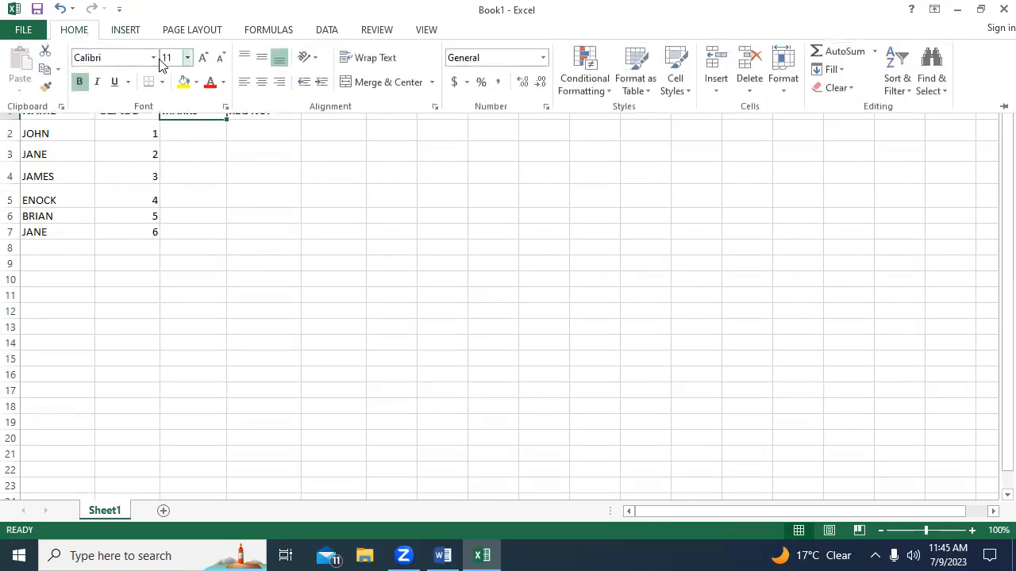
{"action": "left_click", "coordinate": [187, 55]}
{"action": "left_click", "coordinate": [169, 167]}
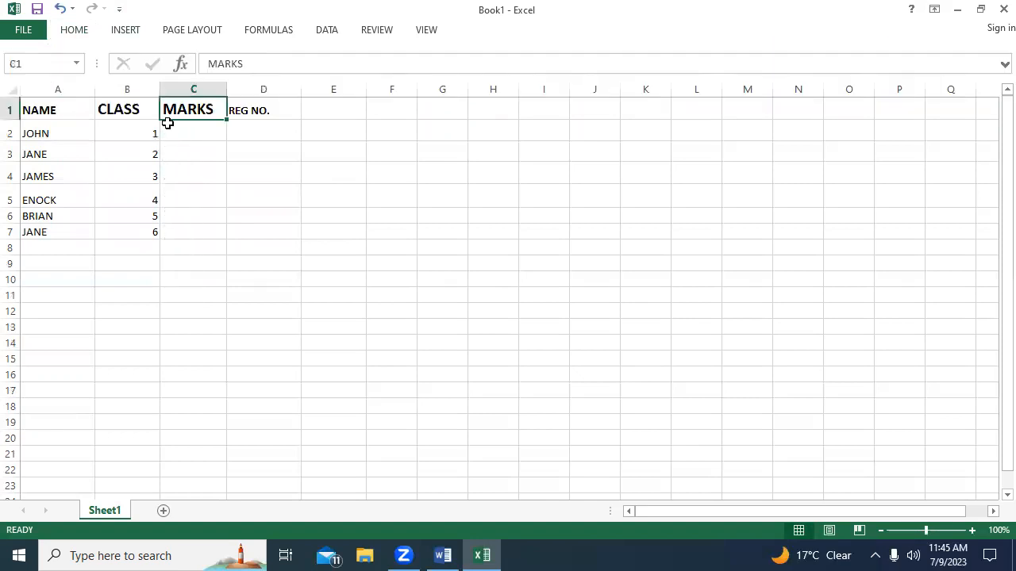
{"action": "left_click", "coordinate": [228, 106]}
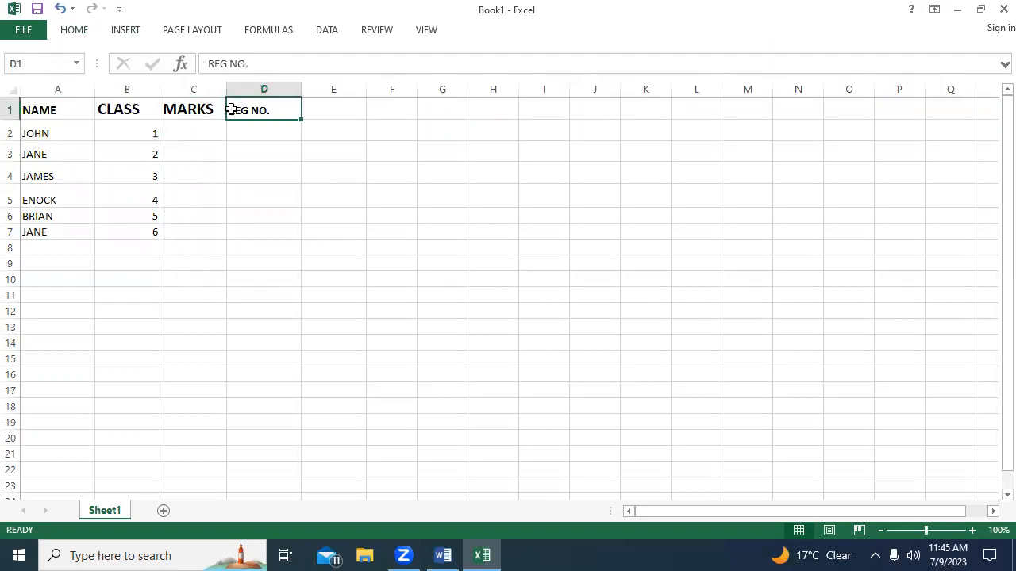
{"action": "left_click", "coordinate": [79, 30]}
{"action": "left_click", "coordinate": [185, 59]}
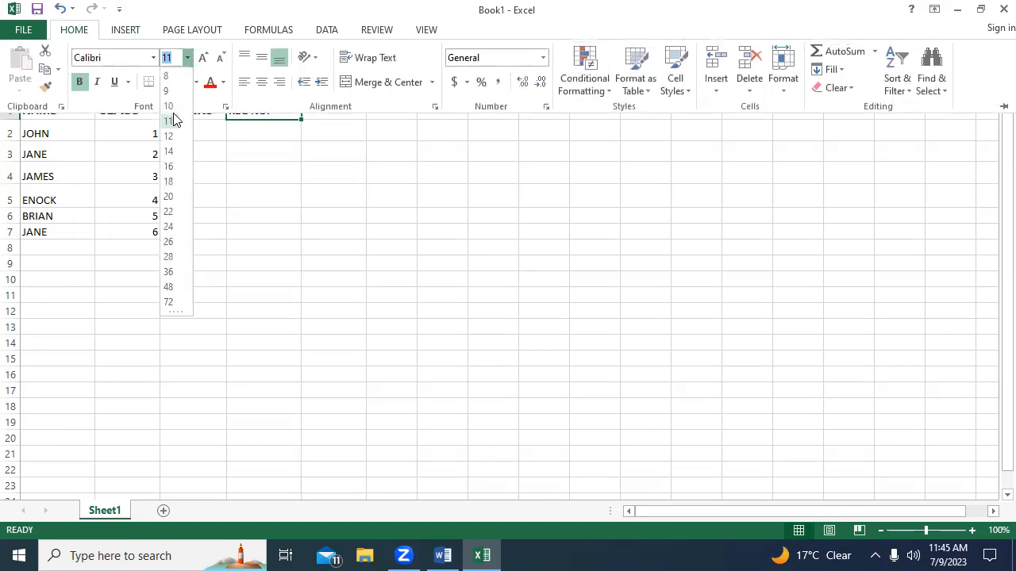
{"action": "left_click", "coordinate": [171, 172]}
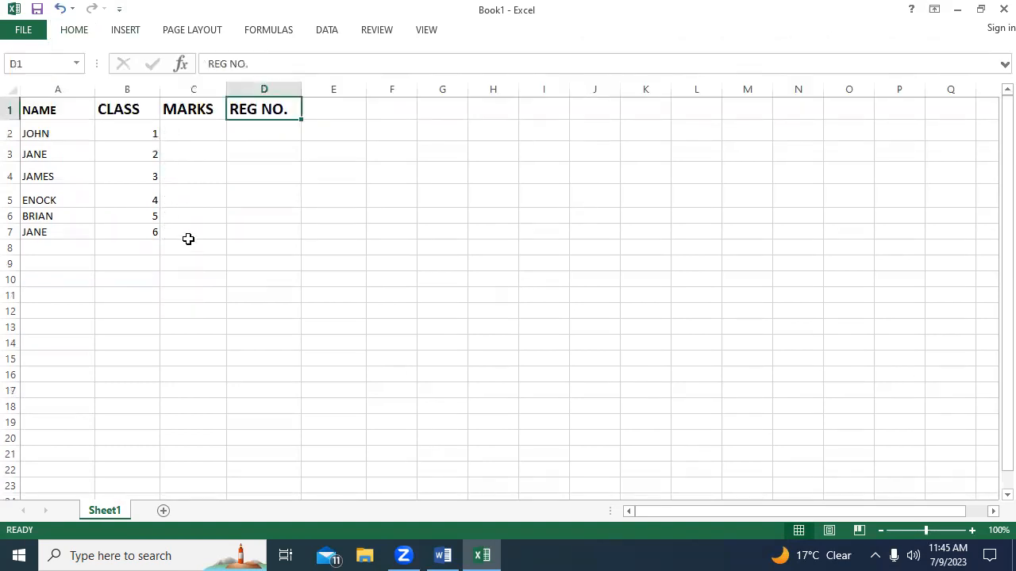
{"action": "left_click", "coordinate": [186, 248]}
Apply All Borders to the whole student table in A1 to D7.
{"action": "left_click", "coordinate": [48, 112]}
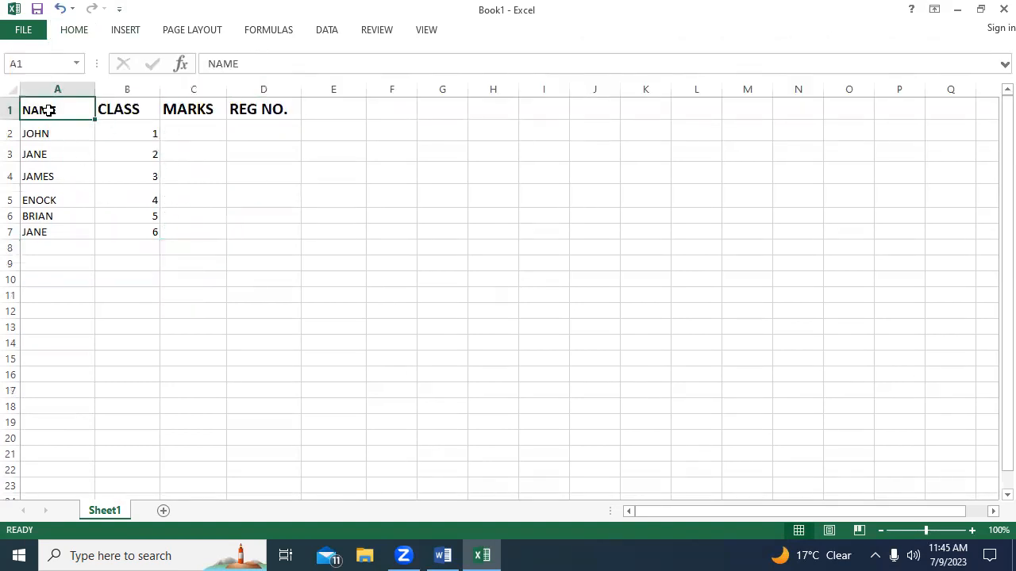
{"action": "key", "text": "shift+Right"}
{"action": "key", "text": "shift+Right"}
{"action": "key", "text": "shift+Right"}
{"action": "key", "text": "shift+Down"}
{"action": "key", "text": "shift+Down"}
{"action": "key", "text": "shift+Down"}
{"action": "key", "text": "shift+Down"}
{"action": "key", "text": "shift+Down"}
{"action": "key", "text": "shift+Down"}
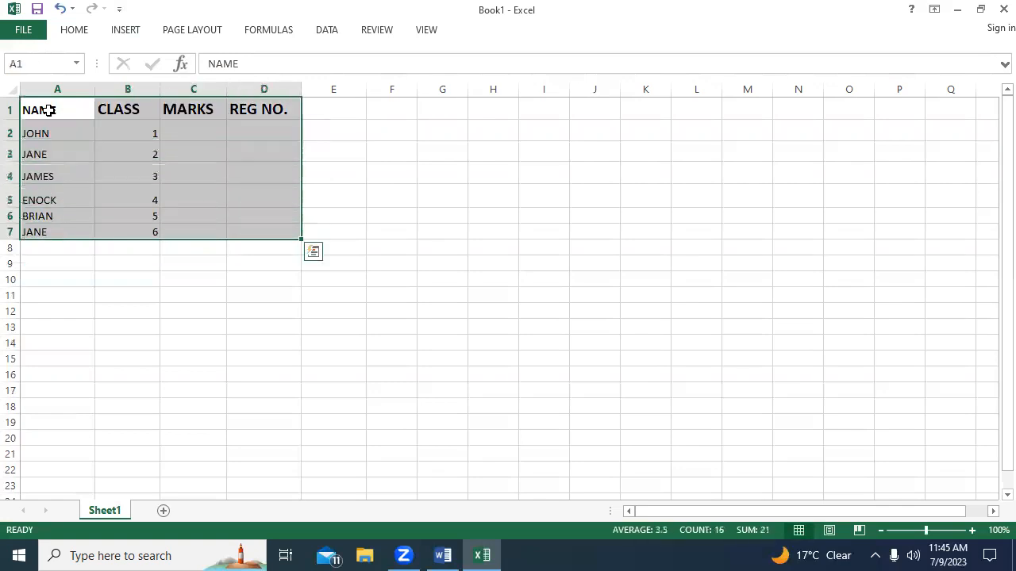
{"action": "left_click", "coordinate": [83, 30]}
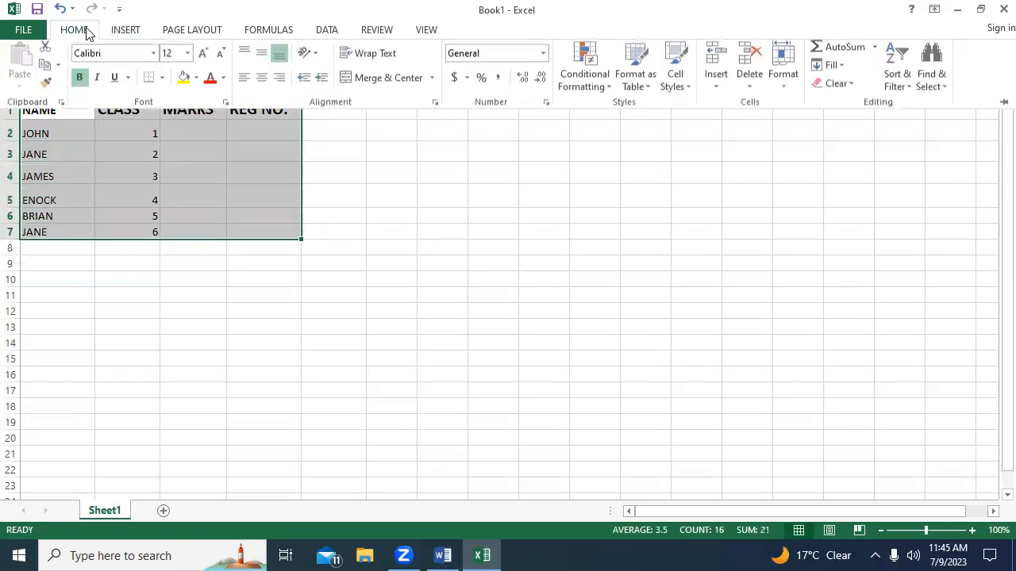
{"action": "left_click", "coordinate": [162, 83]}
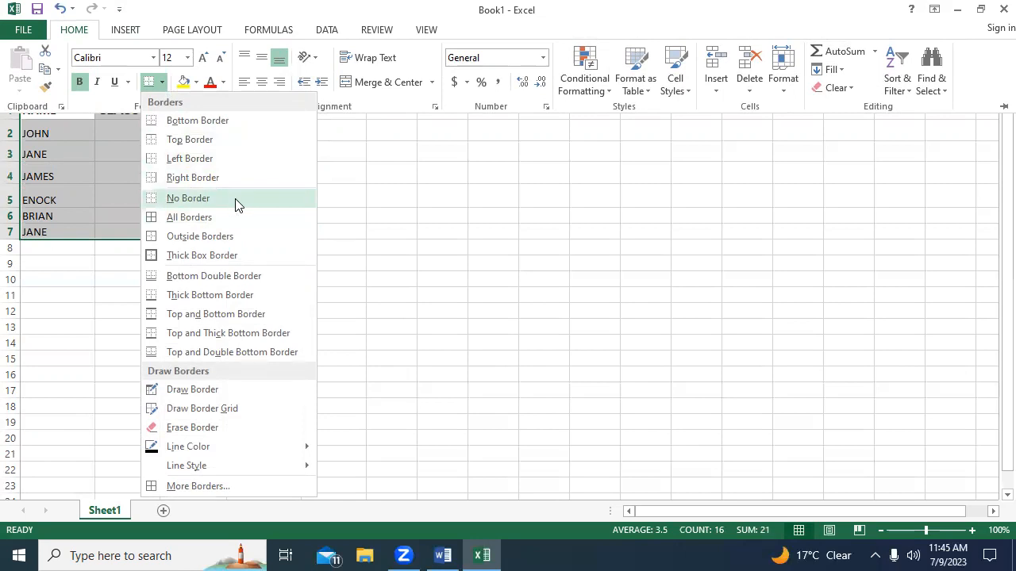
{"action": "left_click", "coordinate": [197, 222]}
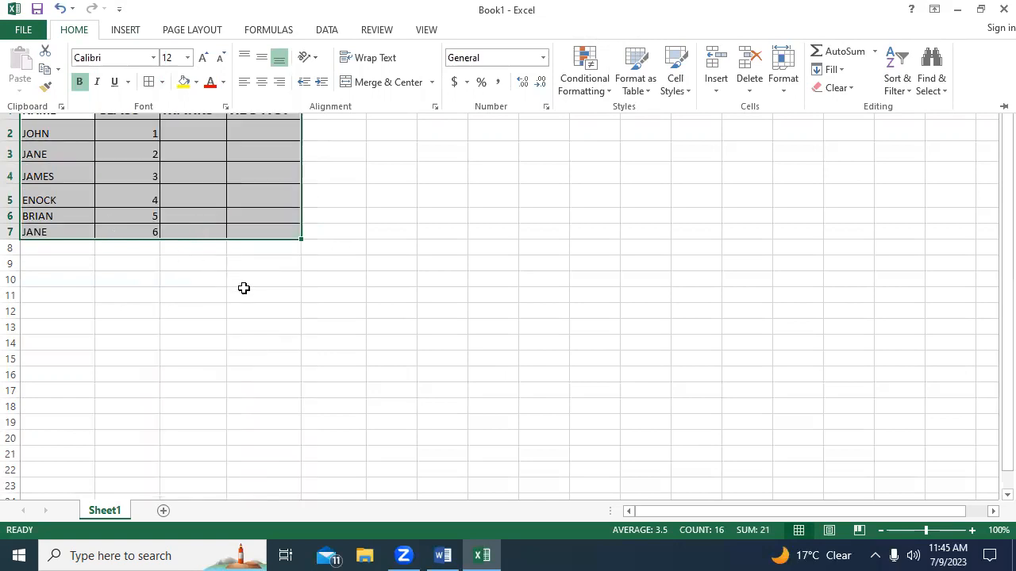
{"action": "left_click", "coordinate": [459, 245]}
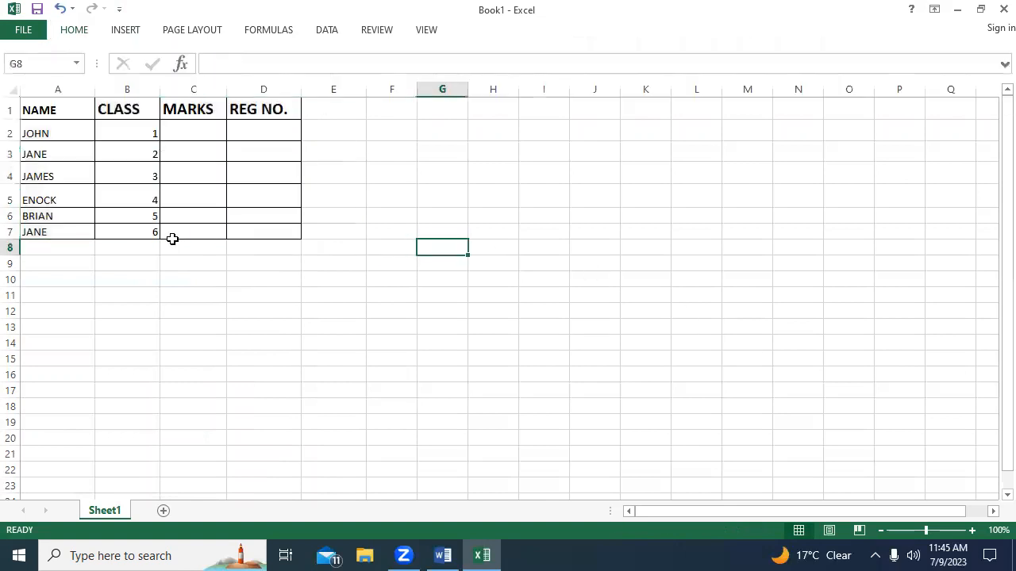
{"action": "left_click", "coordinate": [66, 133]}
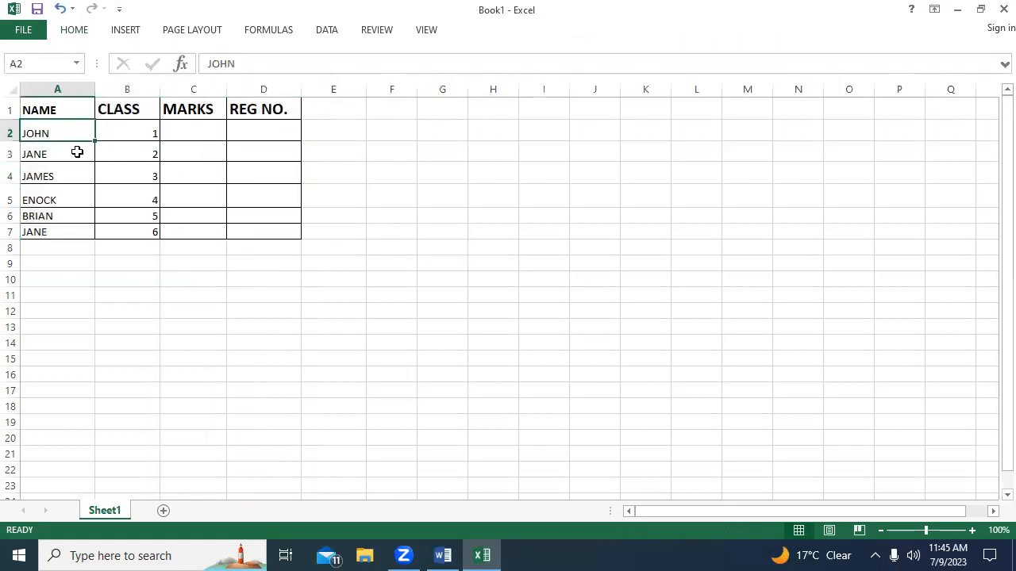
{"action": "left_click", "coordinate": [57, 145]}
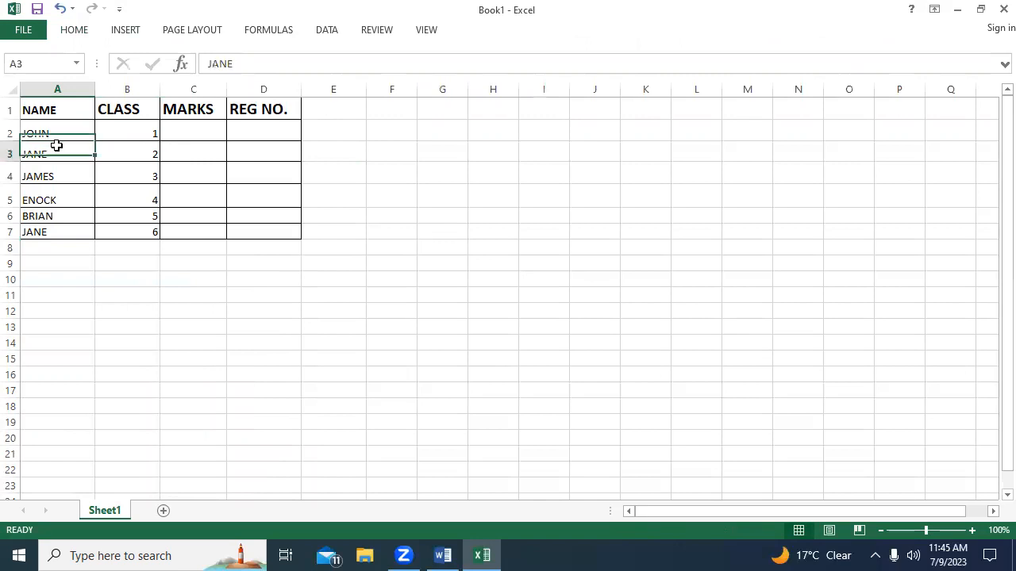
{"action": "left_click", "coordinate": [62, 132]}
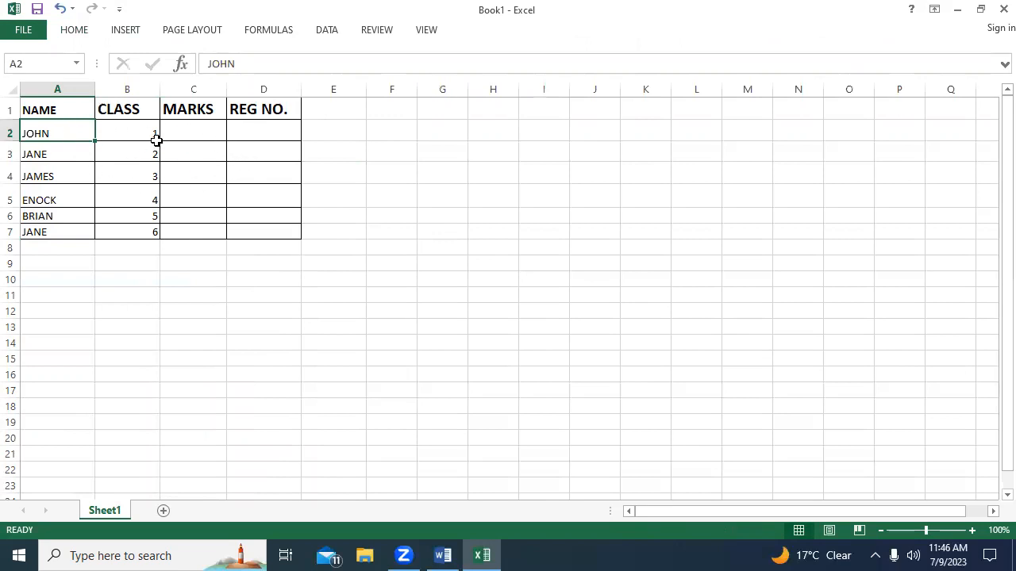
Enter the marks 23, 45, 56, 67, 65 and 45 in cells C2 to C7 of the MARKS column.
{"action": "left_click", "coordinate": [188, 130]}
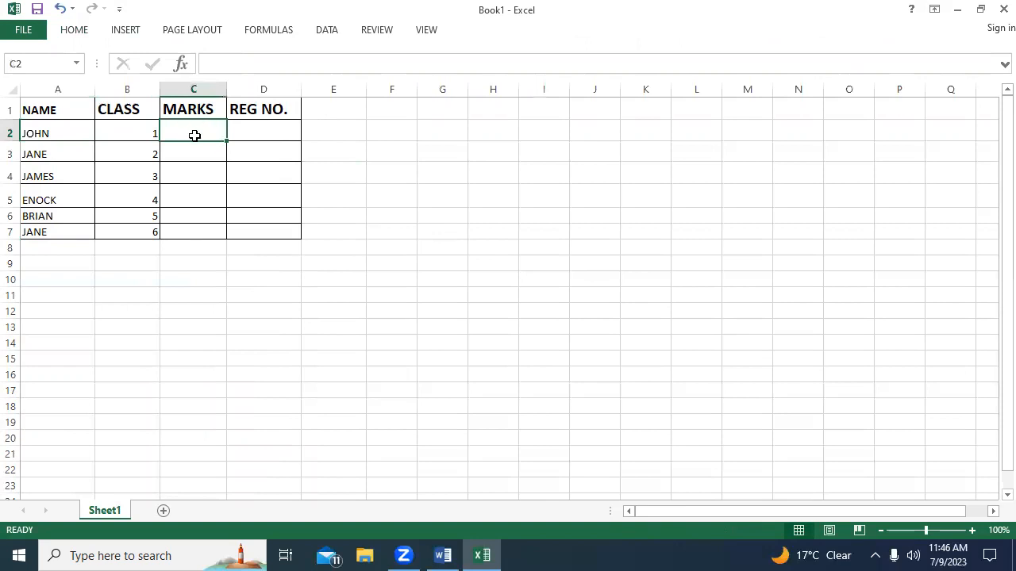
{"action": "type", "text": "23"}
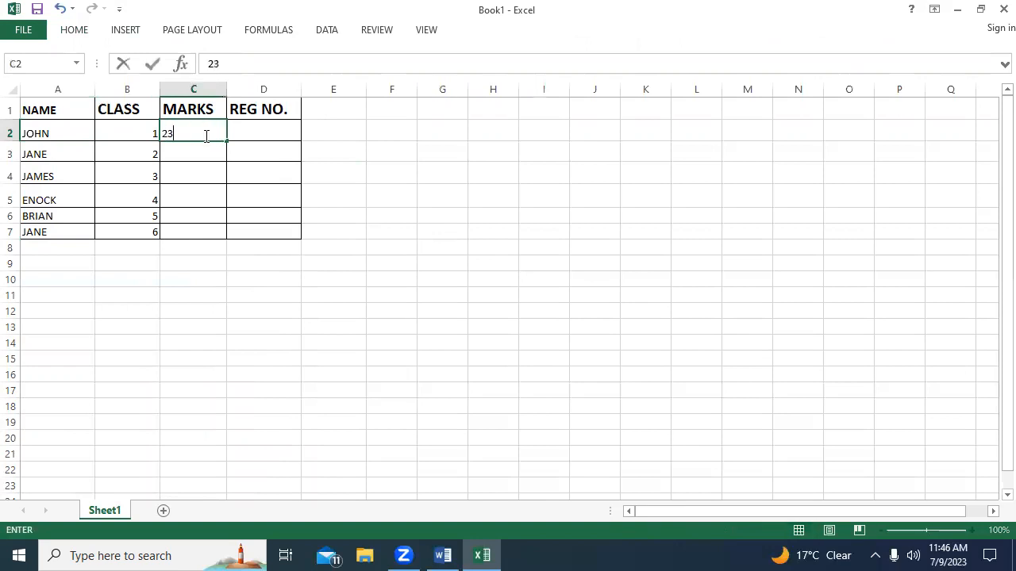
{"action": "left_click", "coordinate": [191, 152]}
{"action": "type", "text": "45"}
{"action": "left_click", "coordinate": [193, 182]}
{"action": "type", "text": "56"}
{"action": "left_click", "coordinate": [169, 199]}
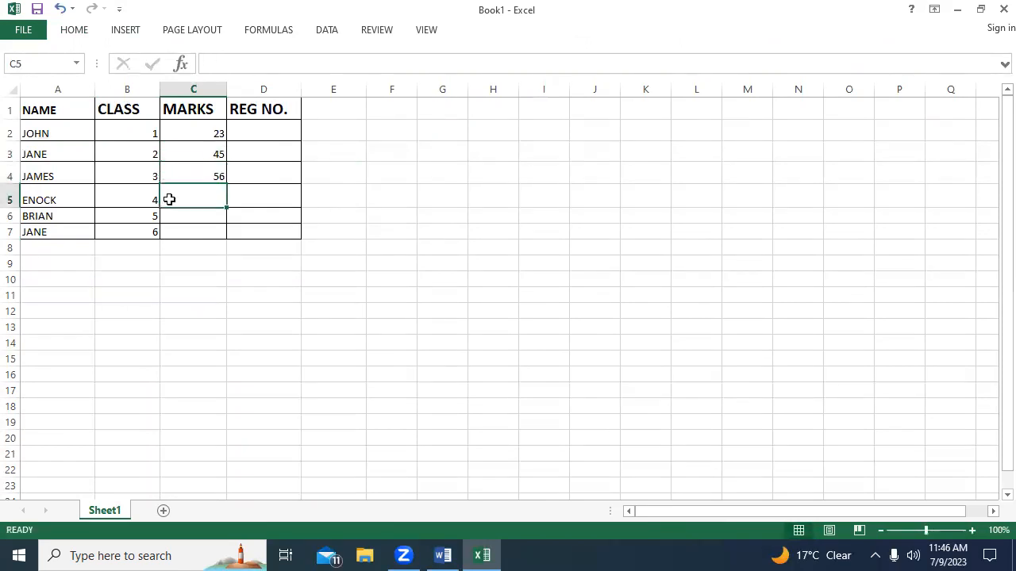
{"action": "type", "text": "67"}
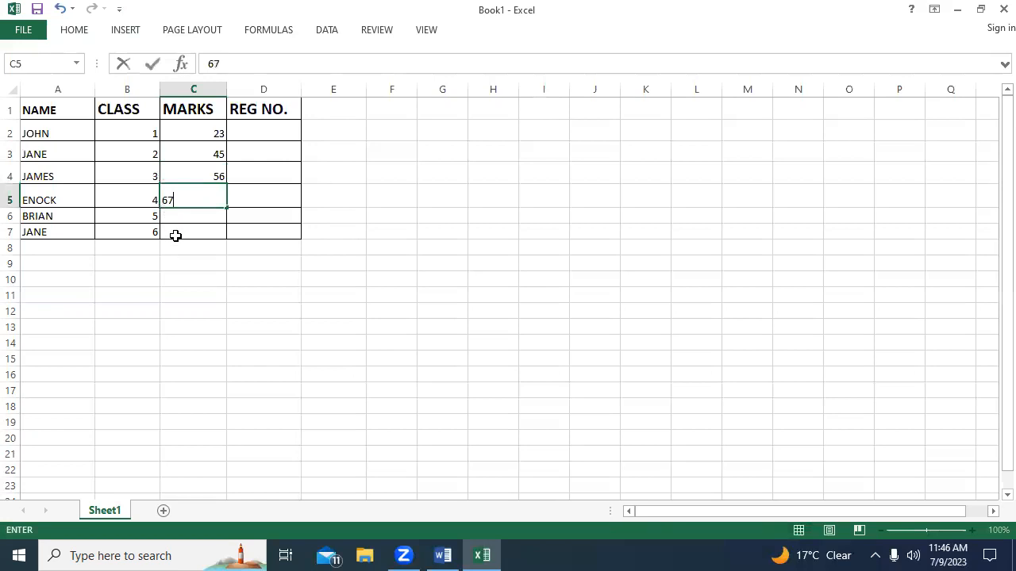
{"action": "left_click", "coordinate": [195, 215]}
{"action": "type", "text": "65"}
{"action": "left_click", "coordinate": [199, 232]}
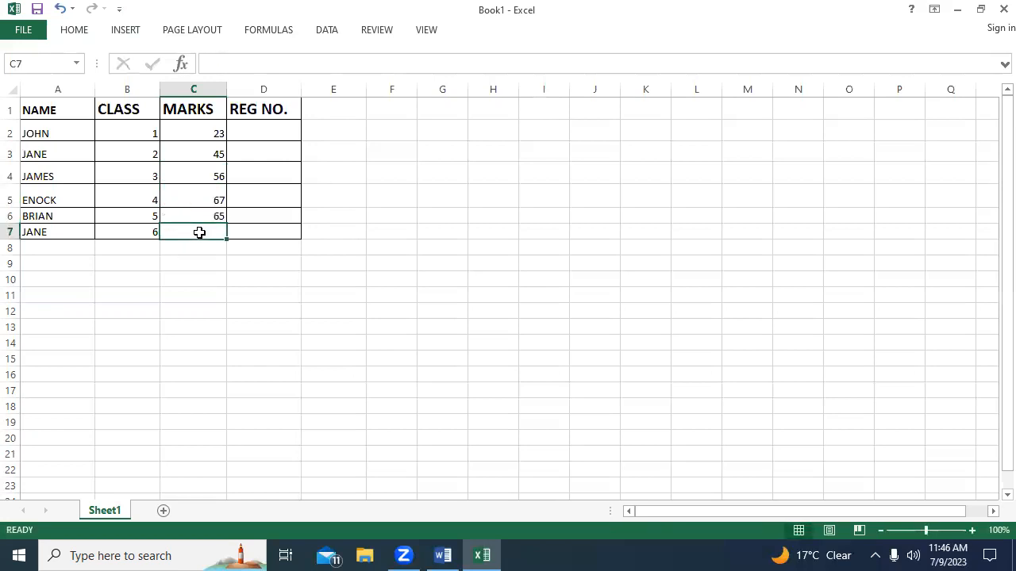
{"action": "type", "text": "45"}
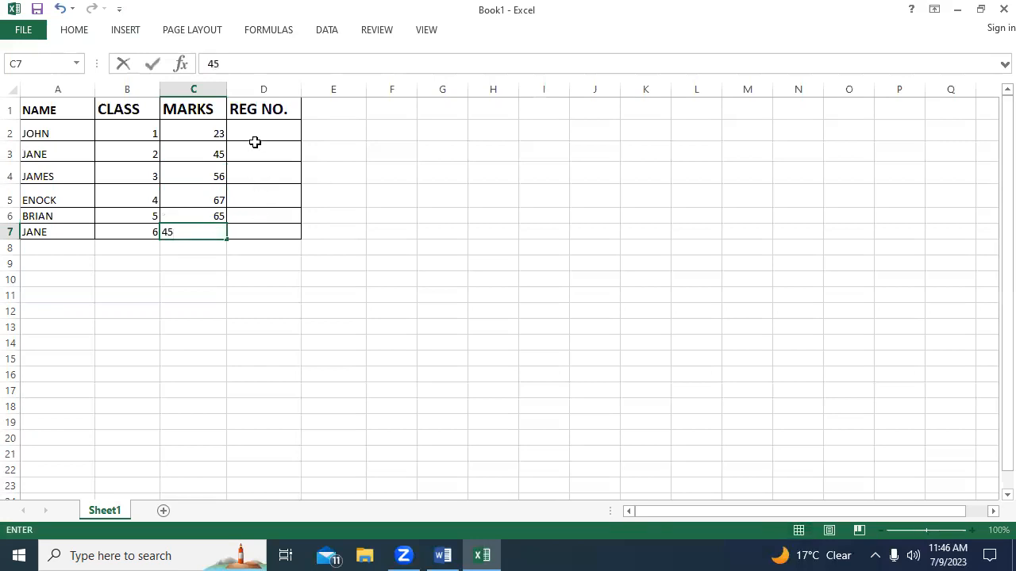
Number the students sequentially from 1 to 6 in cells D2 to D7 of the REG NO. column.
{"action": "left_click", "coordinate": [256, 134]}
{"action": "type", "text": "1"}
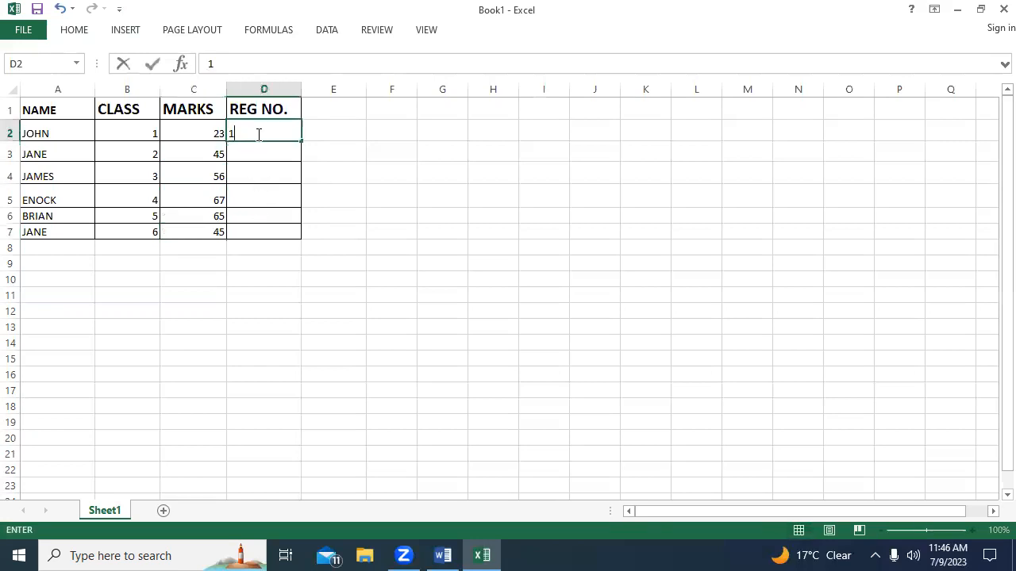
{"action": "left_click", "coordinate": [262, 159]}
{"action": "type", "text": "2"}
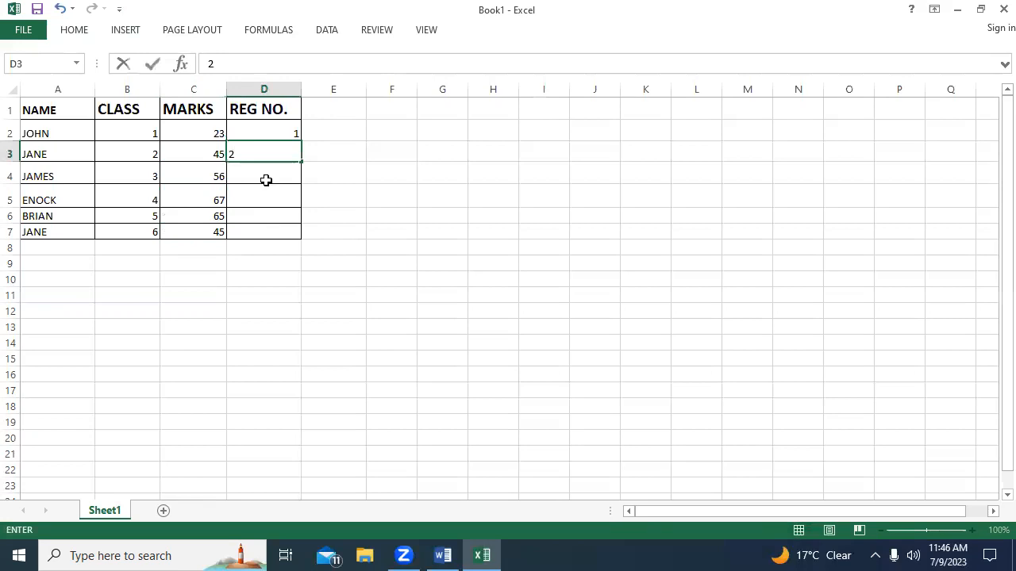
{"action": "left_click", "coordinate": [265, 179]}
{"action": "type", "text": "3"}
{"action": "left_click", "coordinate": [270, 194]}
{"action": "type", "text": "4"}
{"action": "left_click", "coordinate": [260, 218]}
{"action": "type", "text": "5"}
{"action": "left_click", "coordinate": [256, 232]}
{"action": "type", "text": "6"}
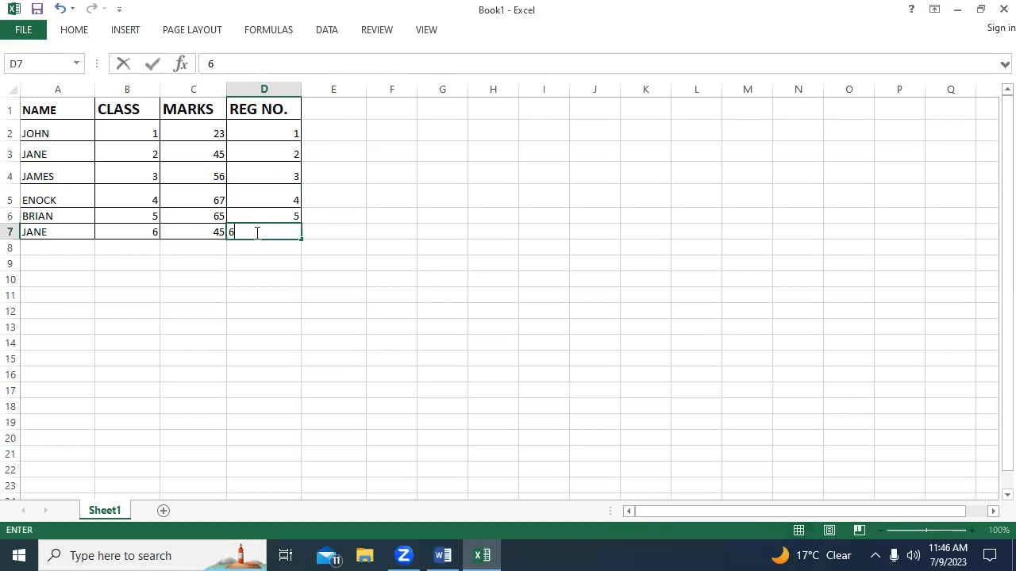
Commit the last registration number in D7 and widen the NAME column slightly.
{"action": "left_click", "coordinate": [329, 111]}
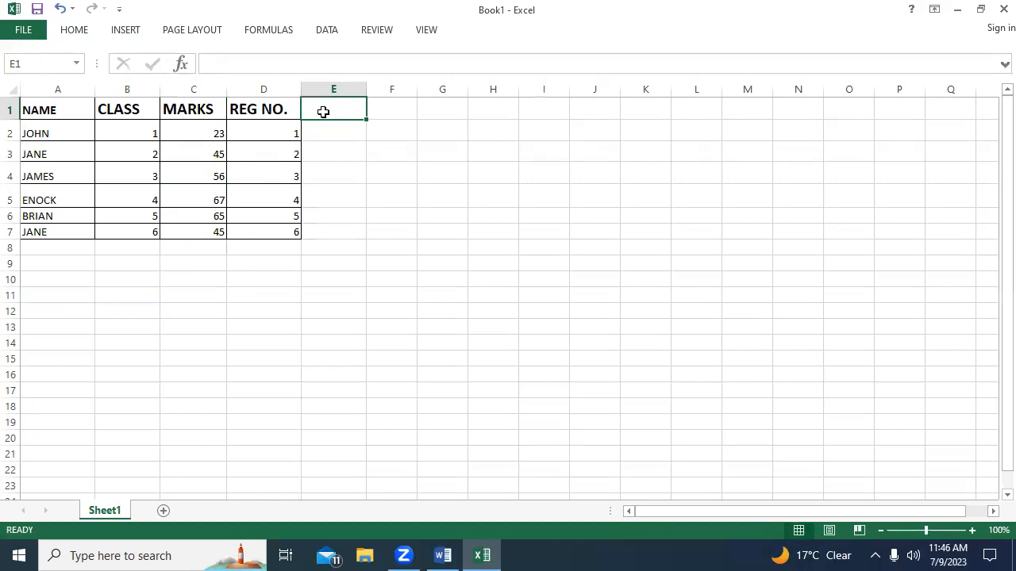
{"action": "left_click", "coordinate": [56, 254]}
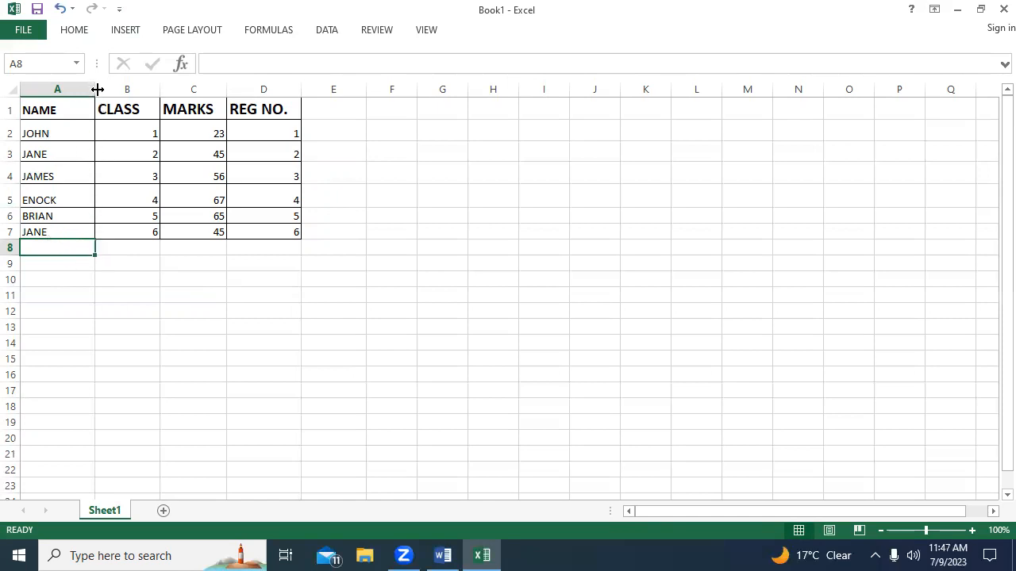
{"action": "left_click_drag", "start_coordinate": [95, 89], "coordinate": [116, 89]}
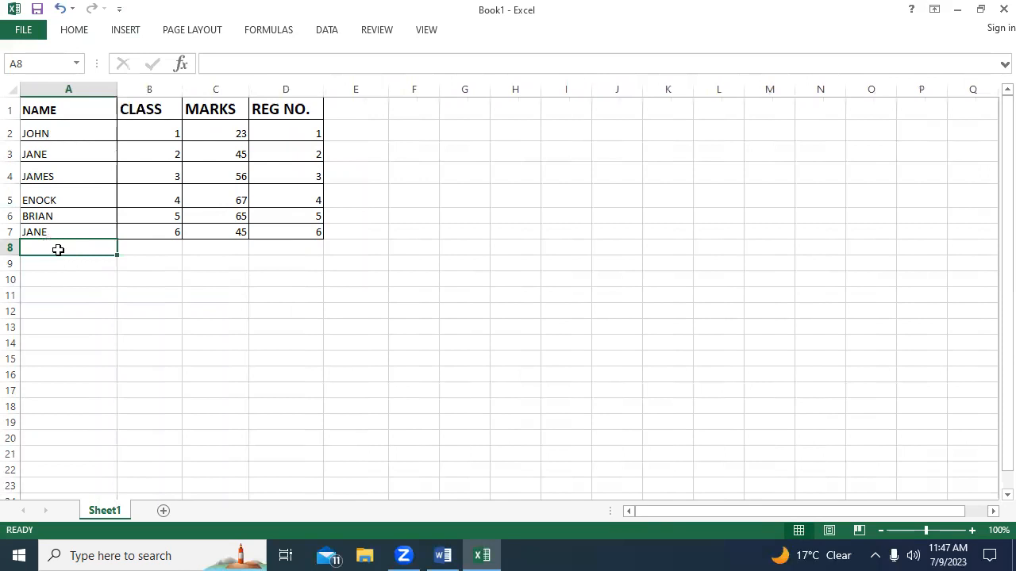
Enter the formula =COUNT(A2:A7) in cell A8 below the NAME column.
{"action": "type", "text": "="}
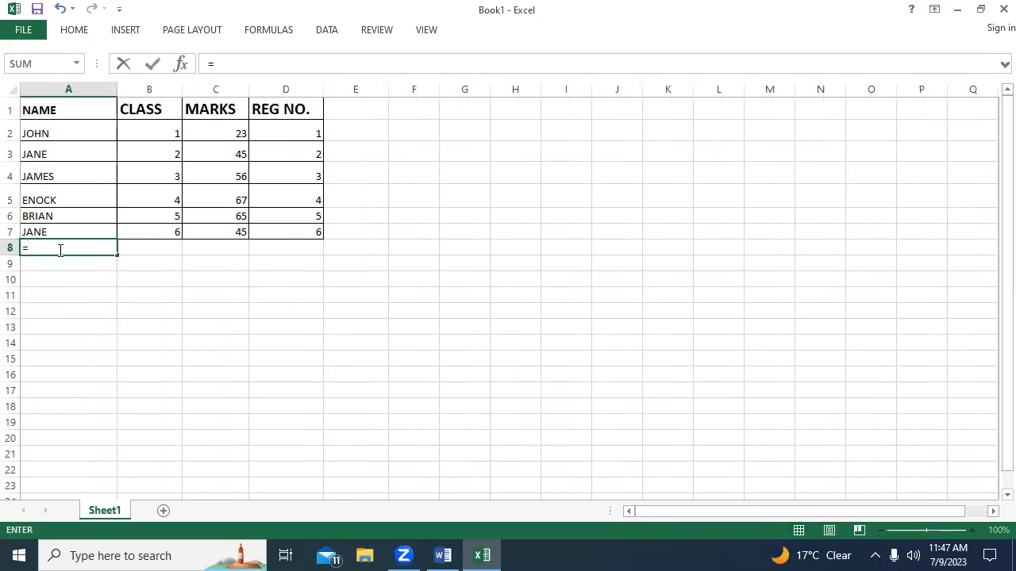
{"action": "type", "text": "COUNT"}
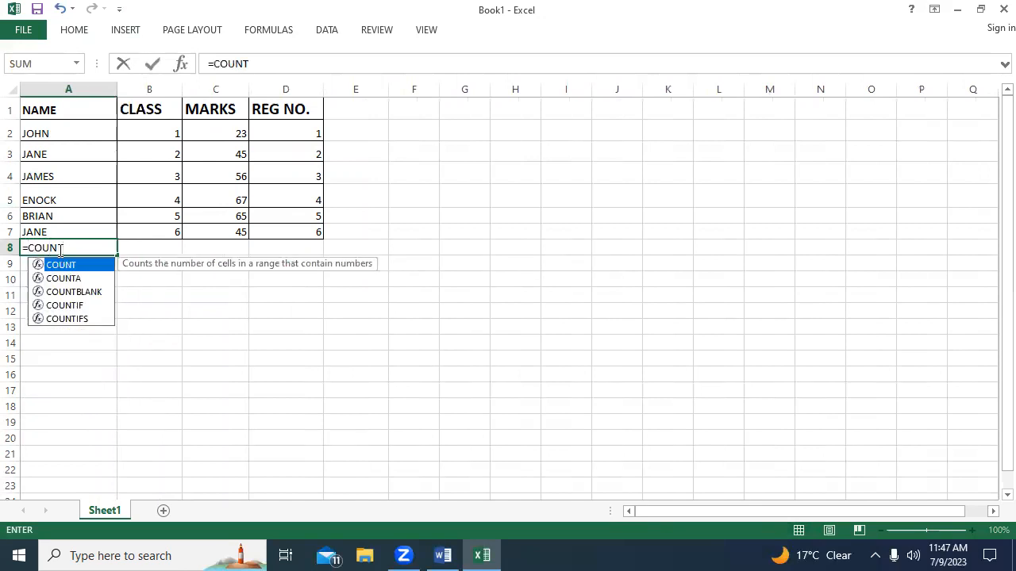
{"action": "type", "text": "("}
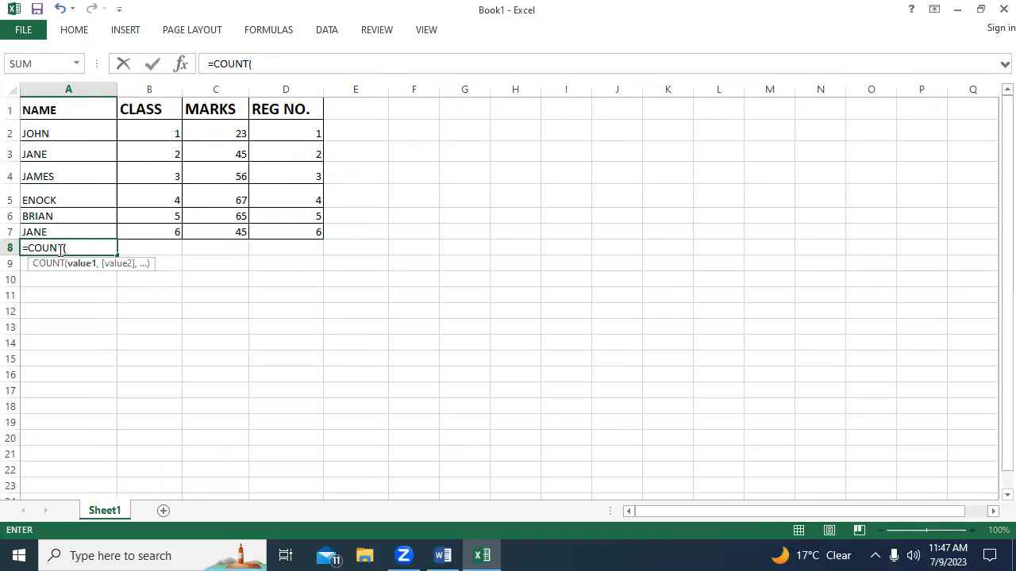
{"action": "left_click", "coordinate": [65, 128]}
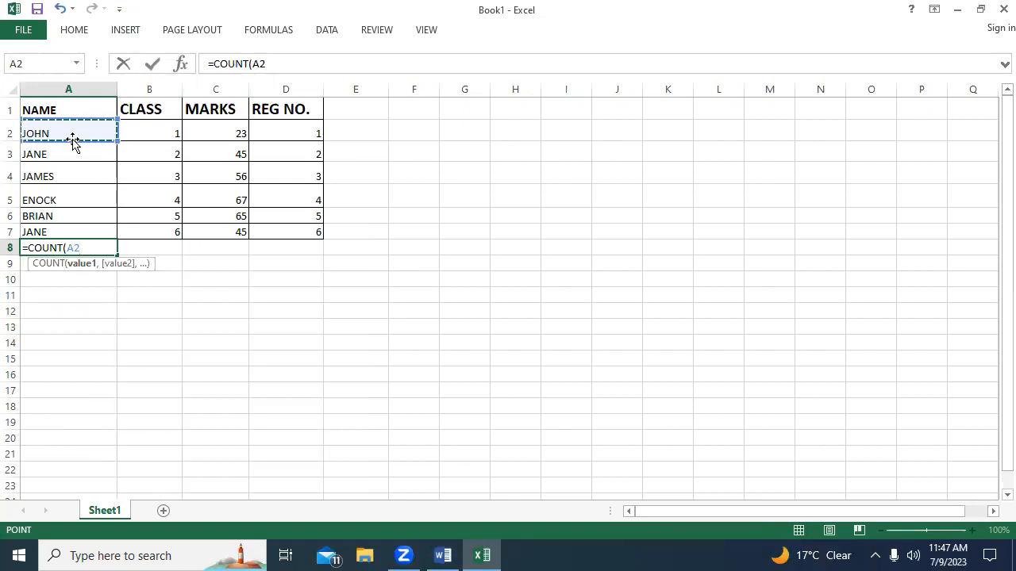
{"action": "key", "text": "F8"}
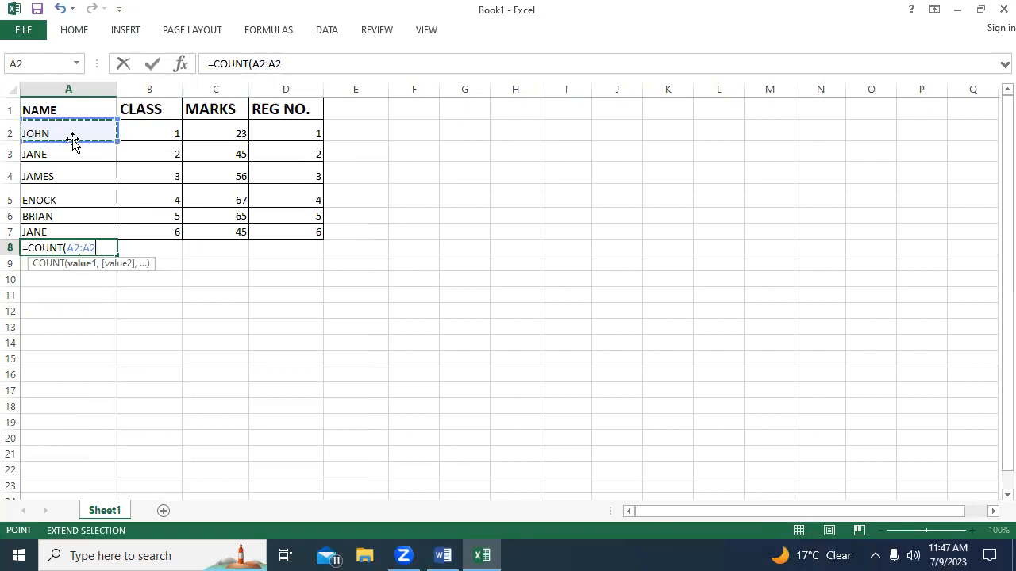
{"action": "left_click", "coordinate": [59, 232]}
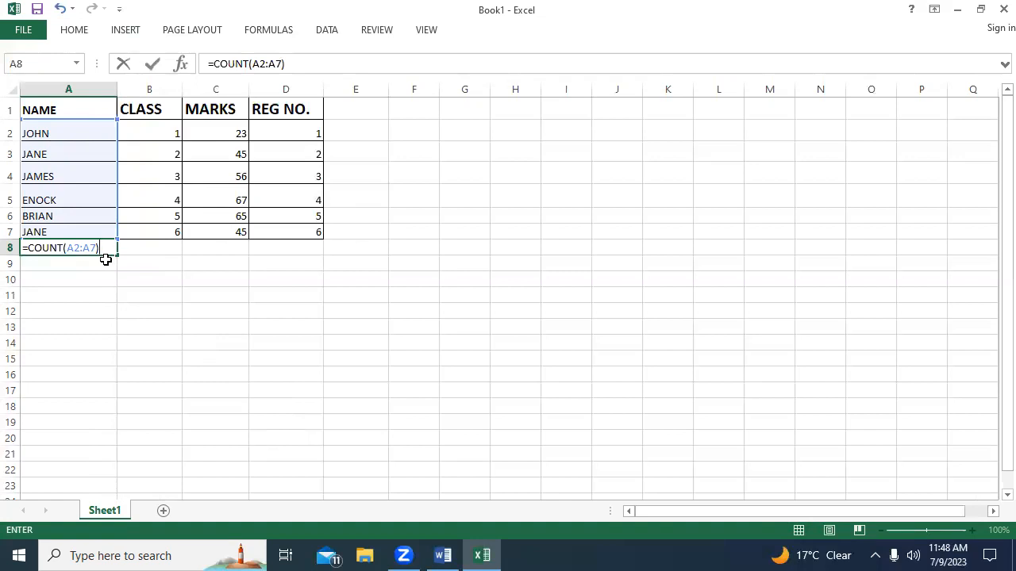
{"action": "key", "text": "Return"}
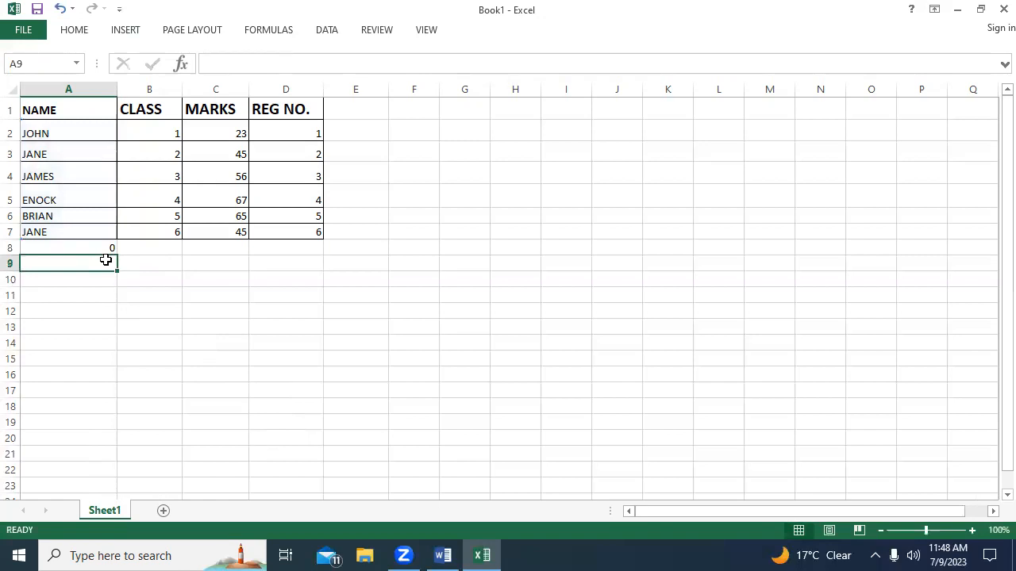
{"action": "left_click", "coordinate": [147, 248]}
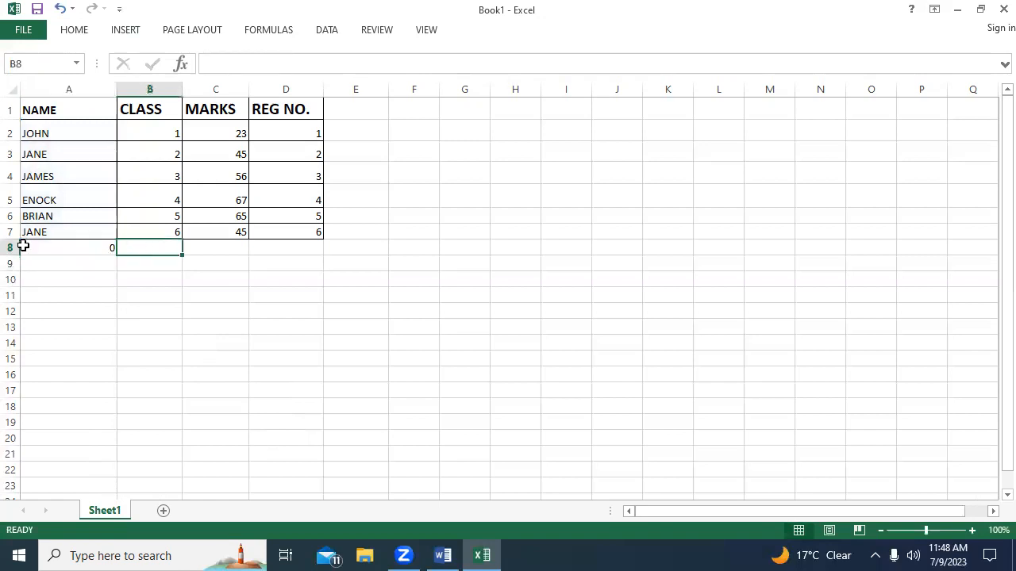
{"action": "left_click", "coordinate": [62, 258]}
{"action": "left_click", "coordinate": [64, 248]}
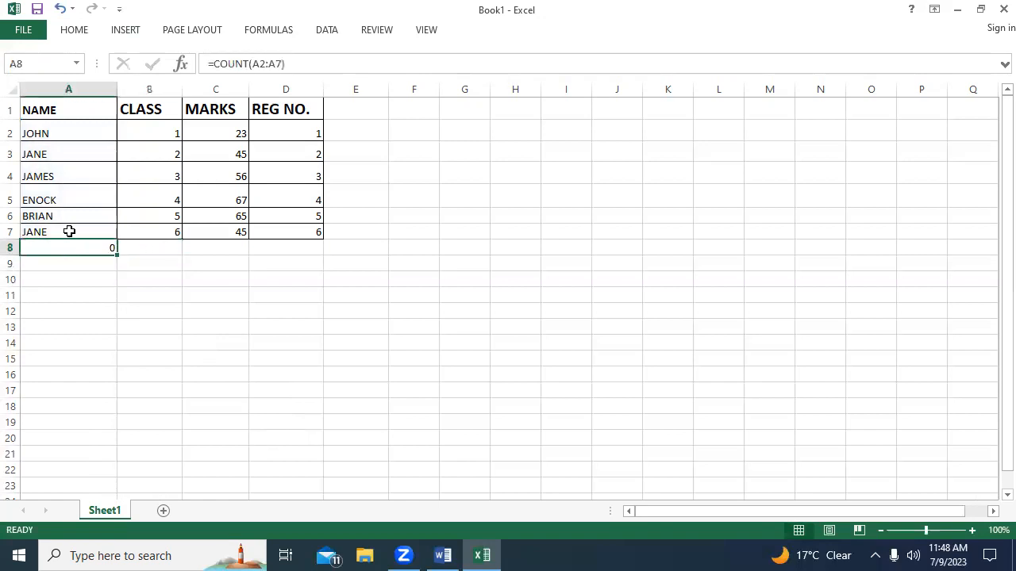
{"action": "double_click", "coordinate": [165, 130]}
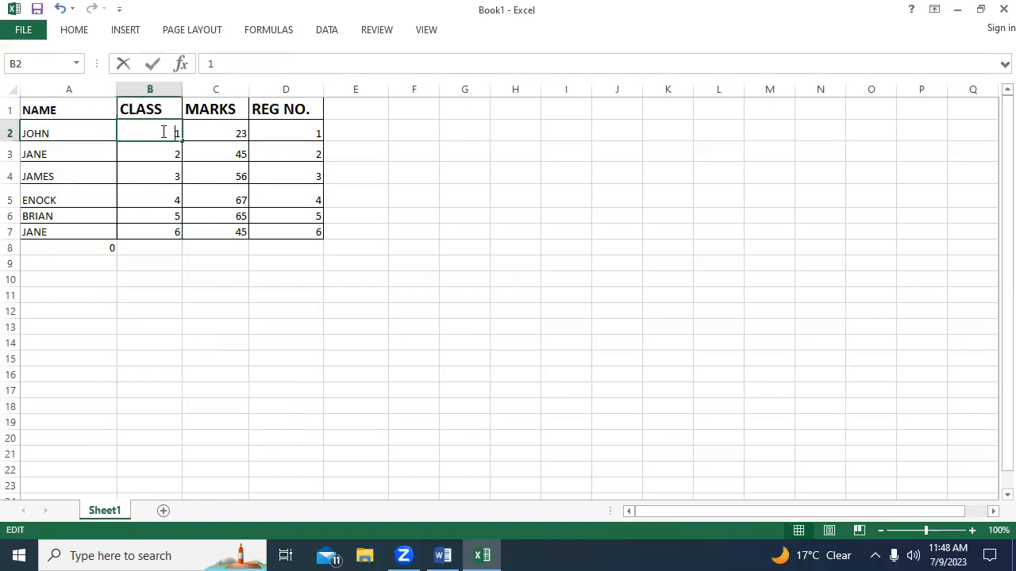
{"action": "double_click", "coordinate": [150, 246]}
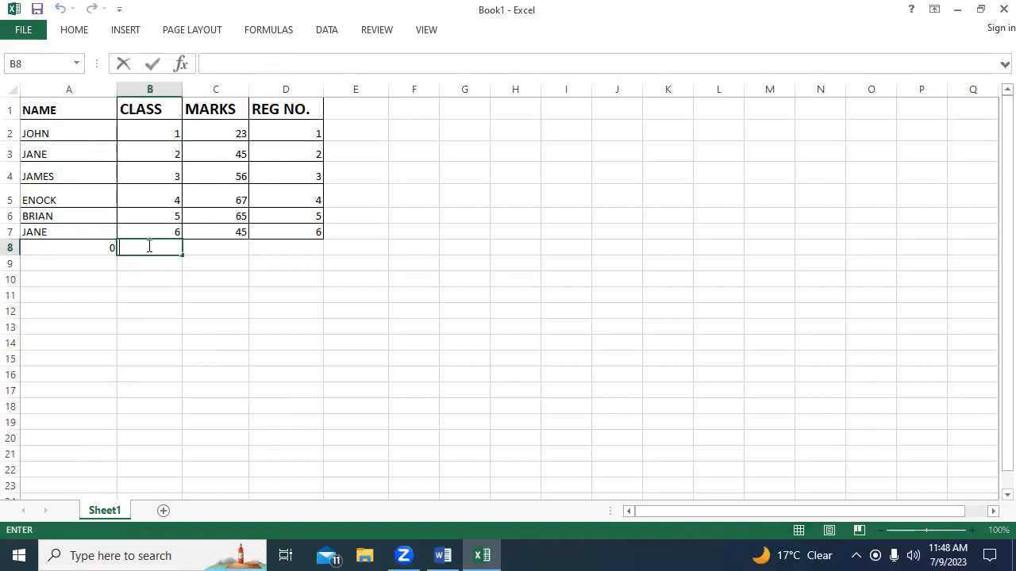
{"action": "left_click", "coordinate": [164, 134]}
{"action": "left_click", "coordinate": [150, 238]}
Count the CLASS entries in cell B8 with a COUNT formula over the range B2:B7.
{"action": "left_click", "coordinate": [141, 246]}
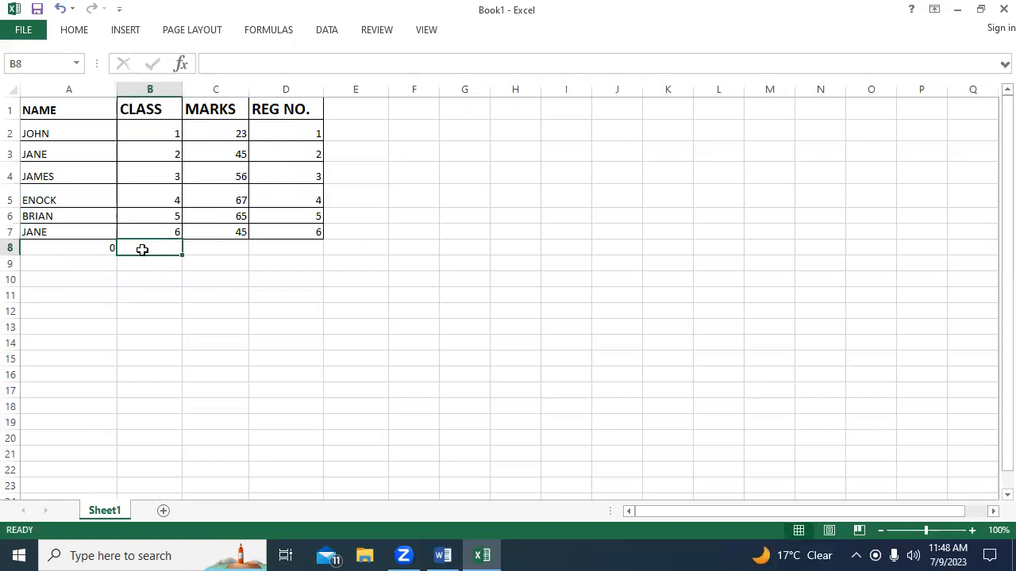
{"action": "type", "text": "="}
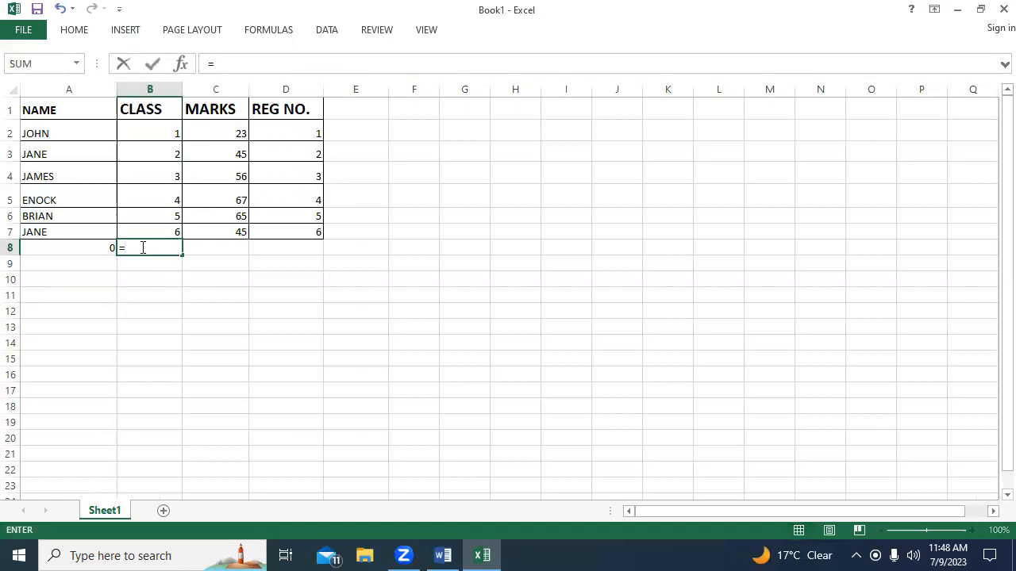
{"action": "type", "text": "CO"}
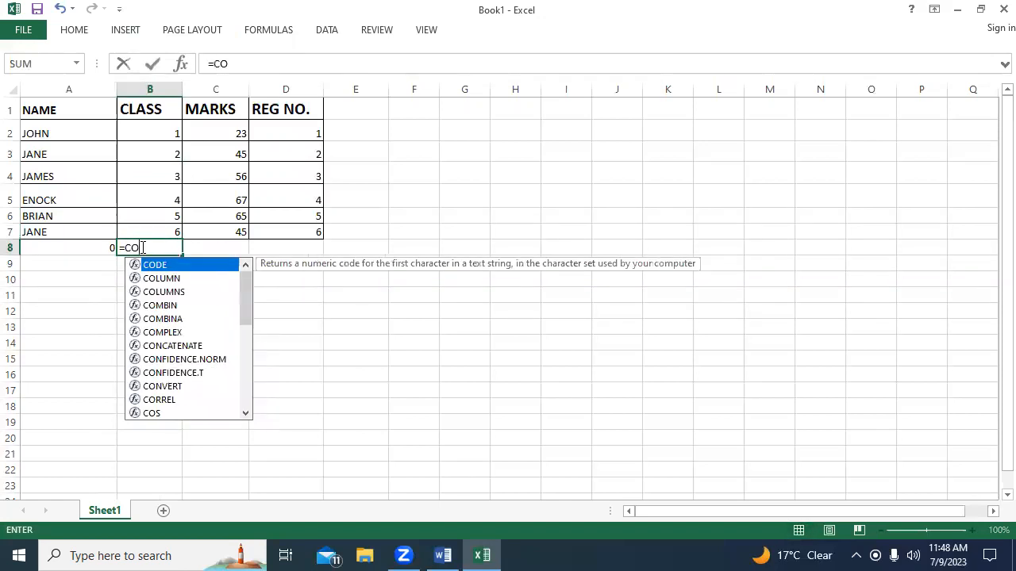
{"action": "type", "text": "UNT"}
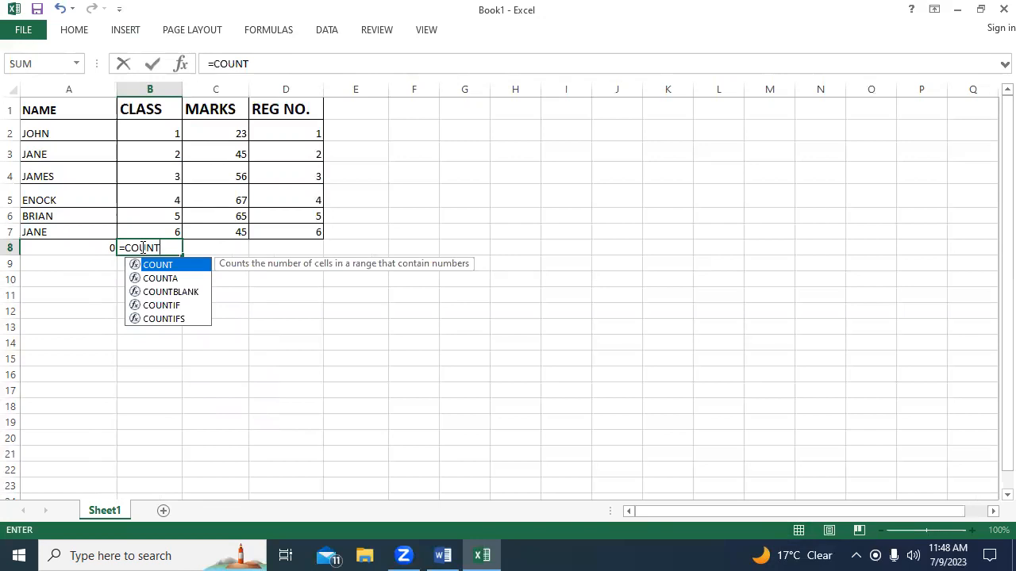
{"action": "type", "text": "("}
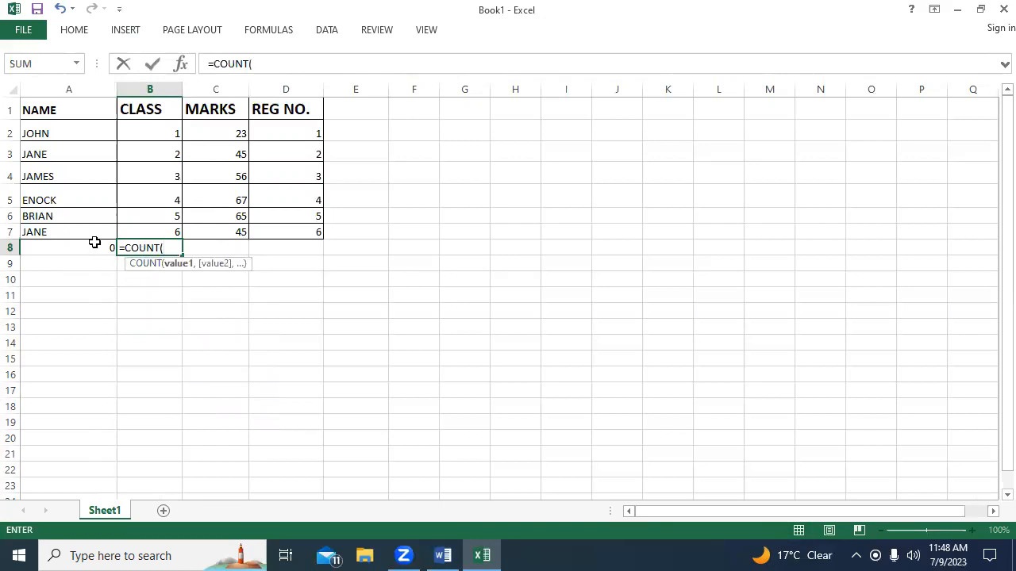
{"action": "left_click", "coordinate": [158, 125]}
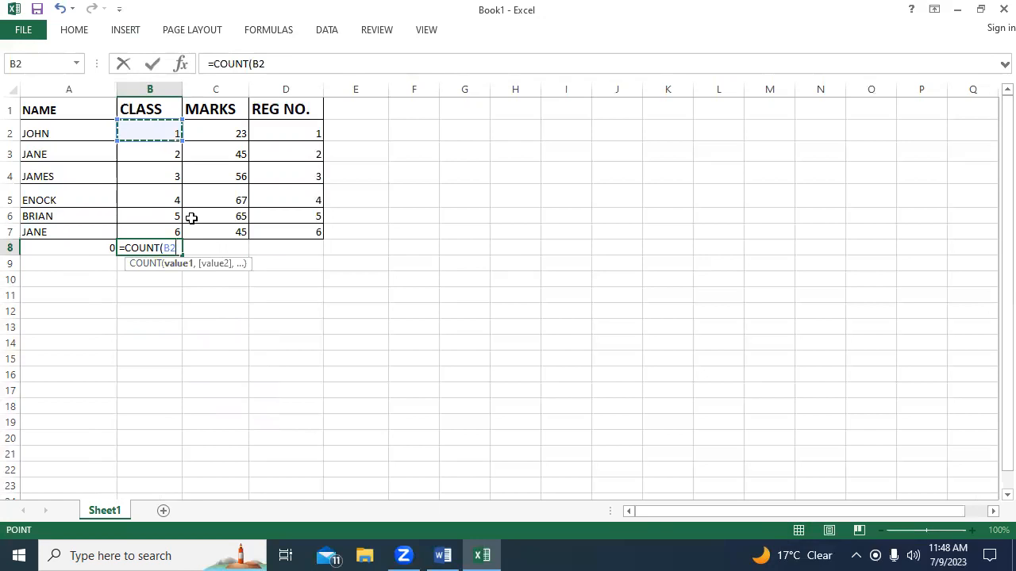
{"action": "key", "text": "F8"}
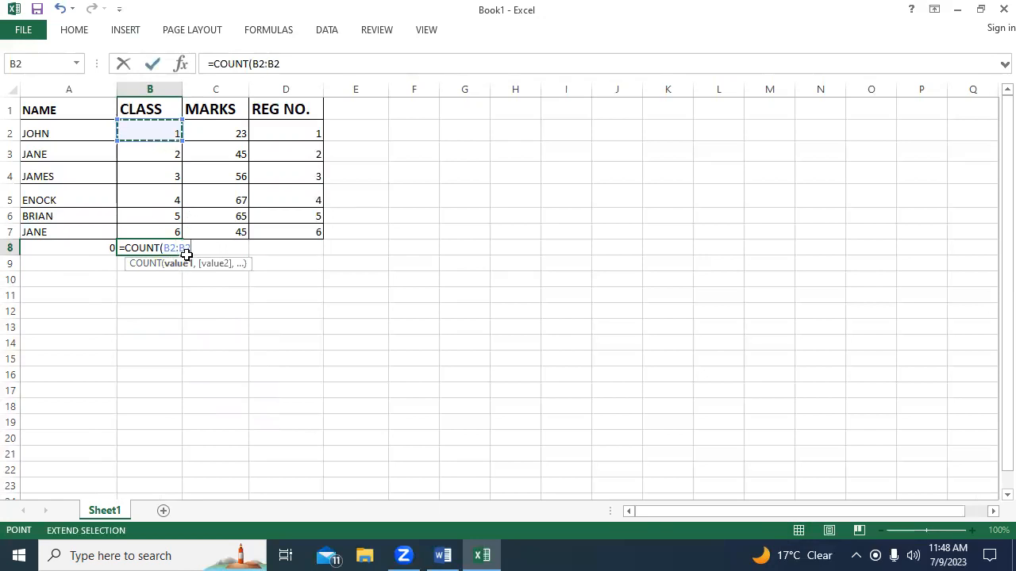
{"action": "left_click", "coordinate": [168, 232]}
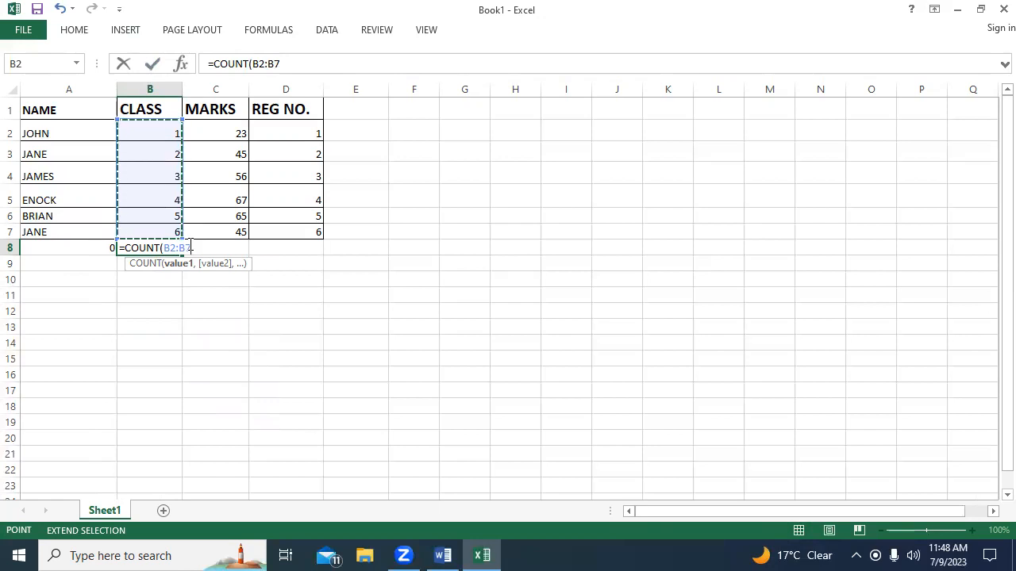
{"action": "key", "text": "ctrl+Return"}
{"action": "key", "text": "Return"}
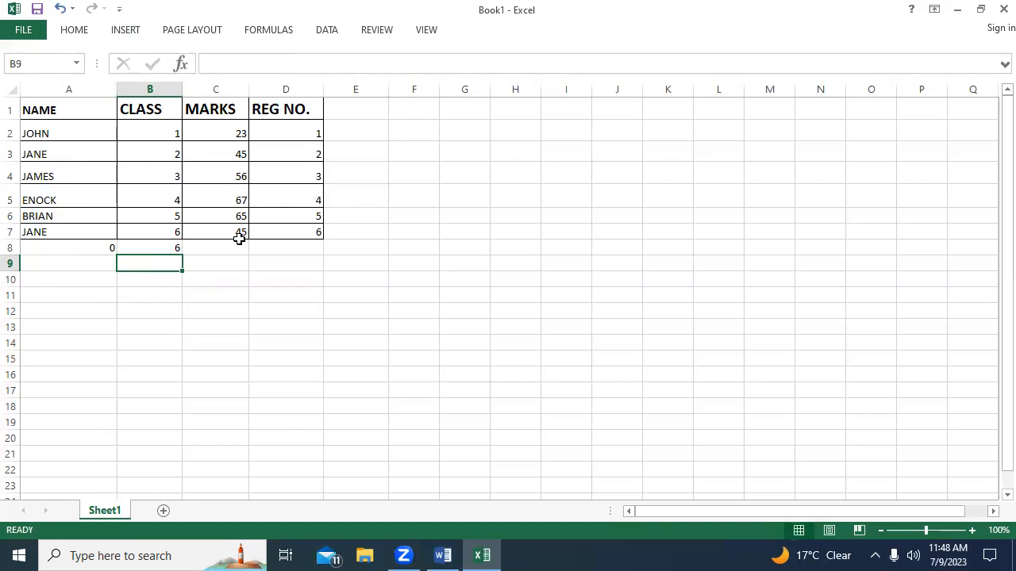
{"action": "left_click", "coordinate": [221, 135]}
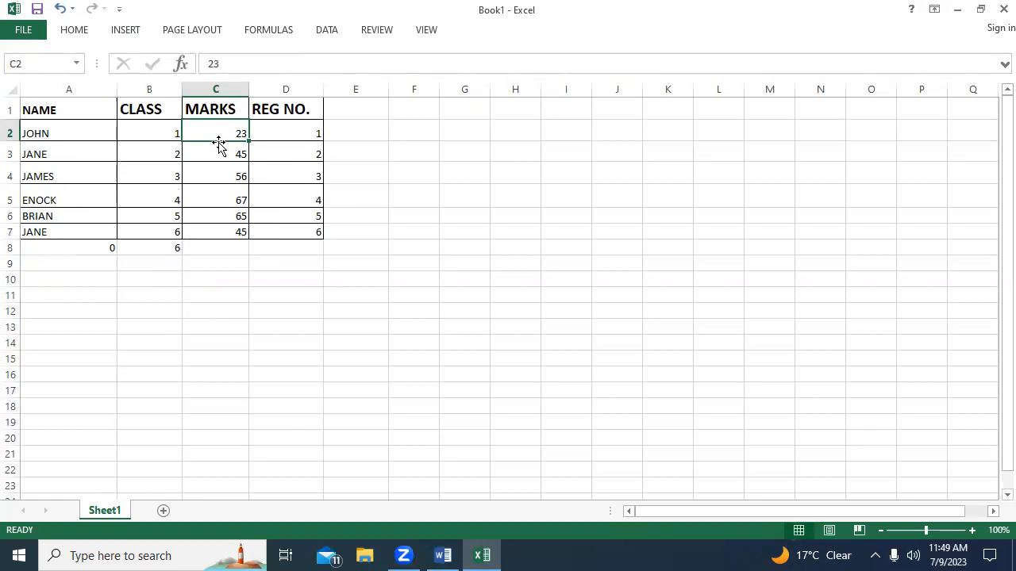
{"action": "key", "text": "shift+Down"}
{"action": "key", "text": "shift+Down"}
{"action": "key", "text": "shift+Down"}
{"action": "key", "text": "shift+Down"}
{"action": "key", "text": "shift+Down"}
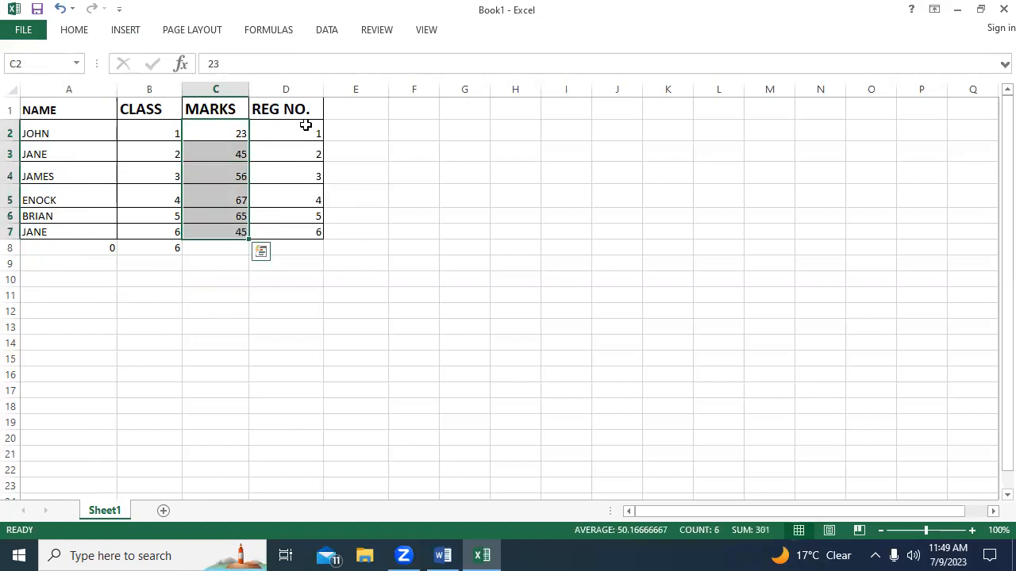
{"action": "left_click", "coordinate": [74, 32]}
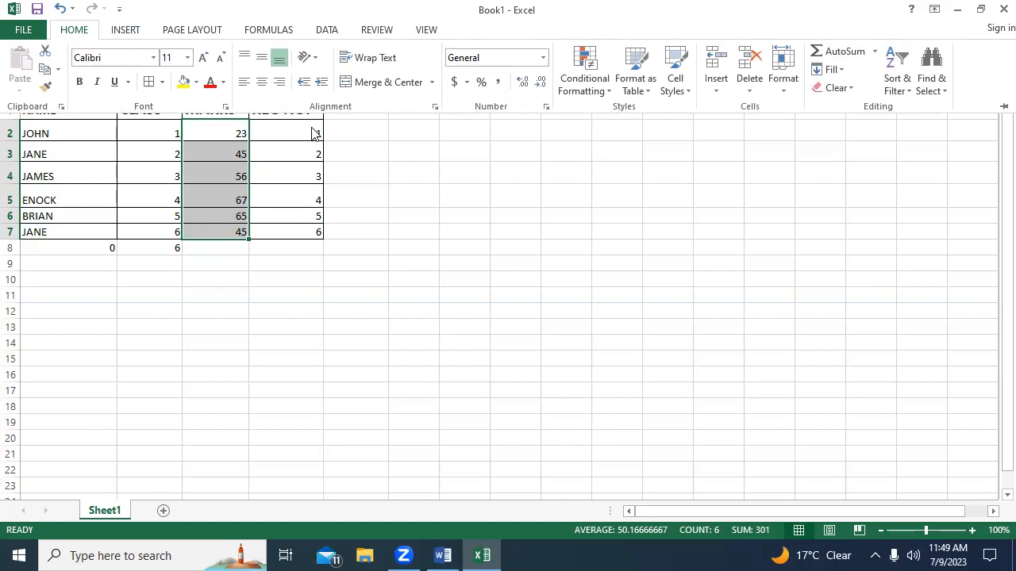
{"action": "left_click", "coordinate": [345, 130]}
{"action": "left_click", "coordinate": [343, 128]}
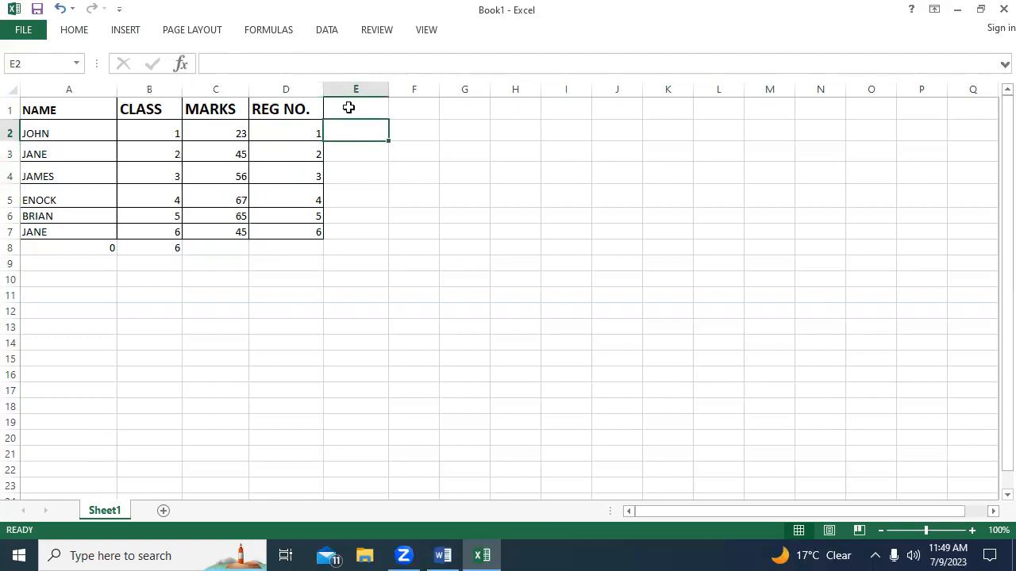
Widen the MARKS column and enter the formula =AVERAGE(C2:C7) in cell C8 below it.
{"action": "left_click", "coordinate": [214, 247]}
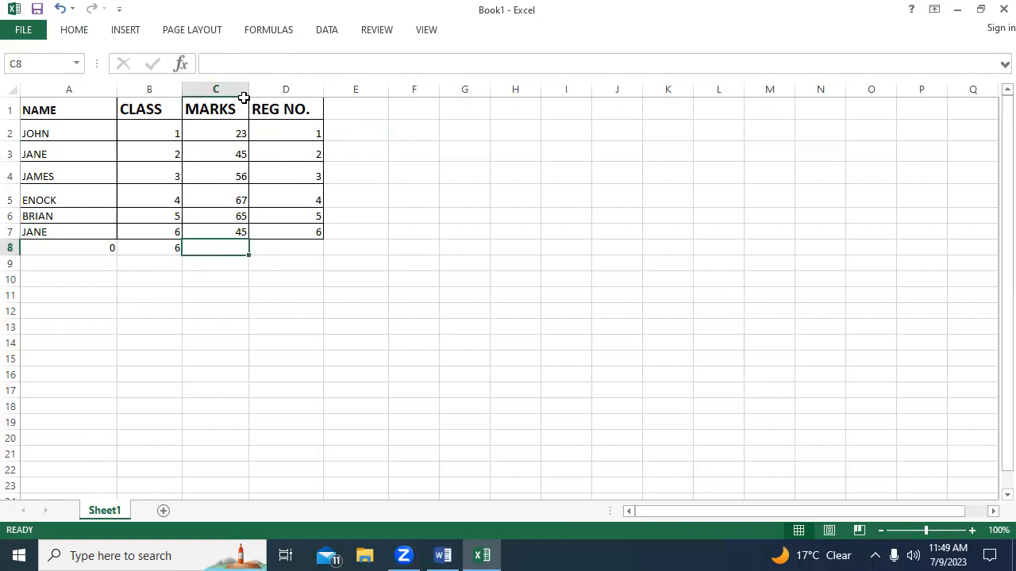
{"action": "left_click_drag", "start_coordinate": [249, 87], "coordinate": [300, 95]}
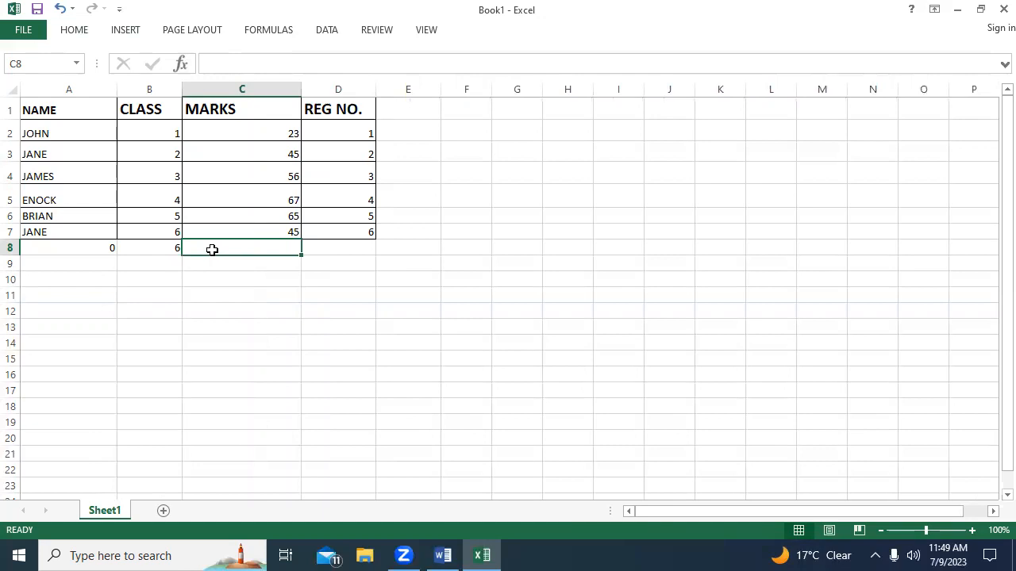
{"action": "type", "text": "="}
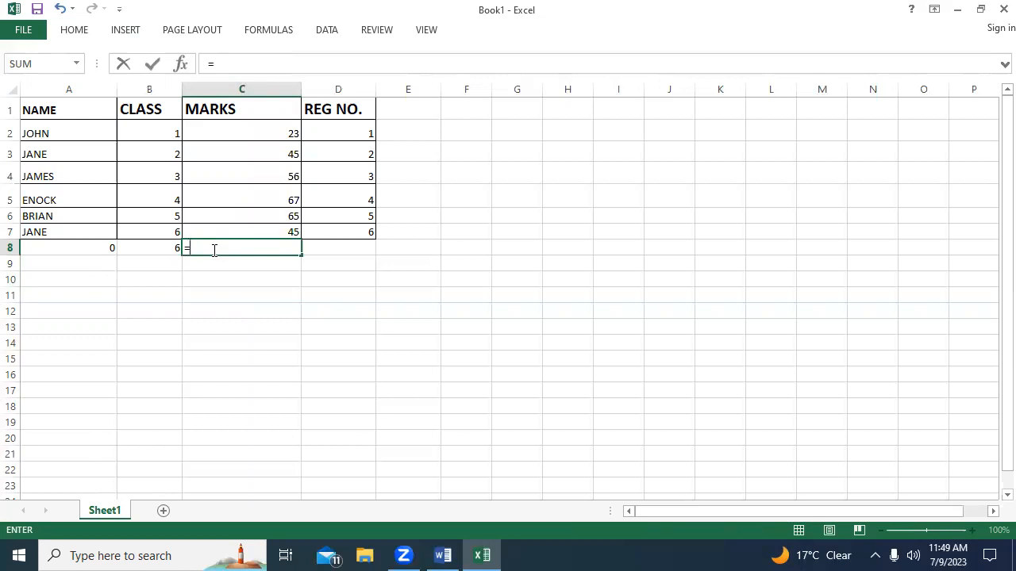
{"action": "type", "text": "("}
{"action": "key", "text": "BackSpace"}
{"action": "type", "text": "AV"}
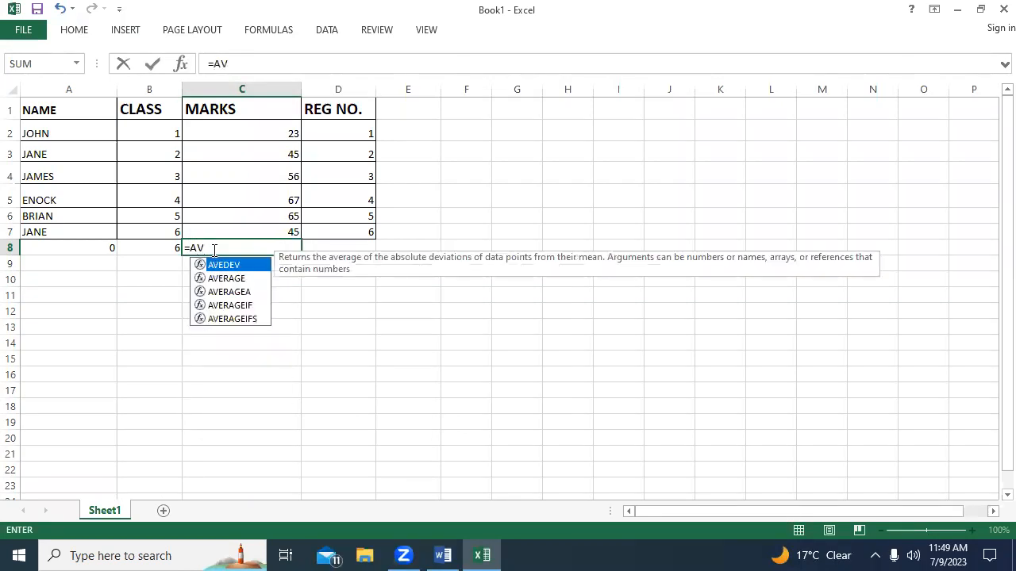
{"action": "type", "text": "EV"}
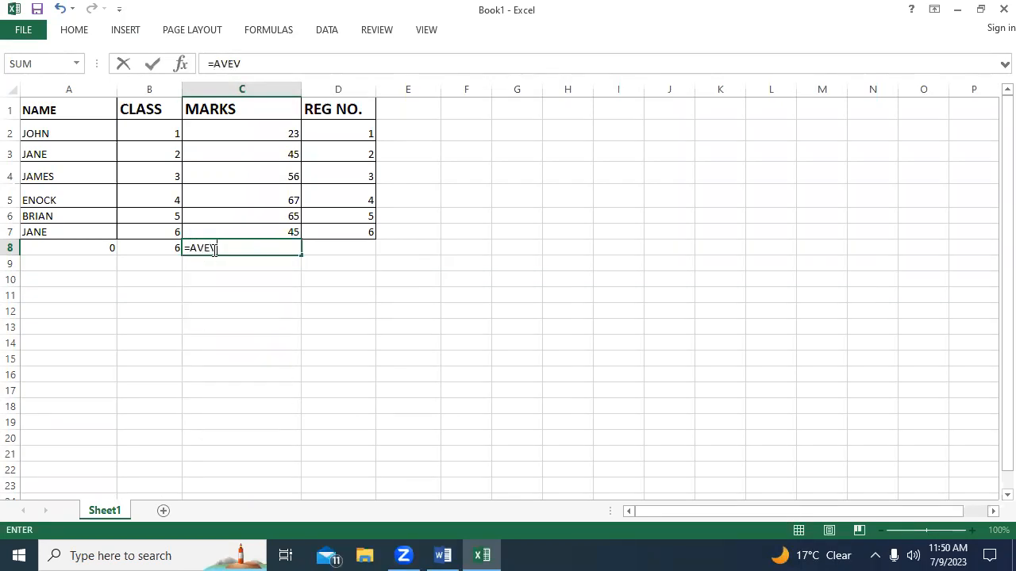
{"action": "key", "text": "BackSpace"}
{"action": "type", "text": "RAGE"}
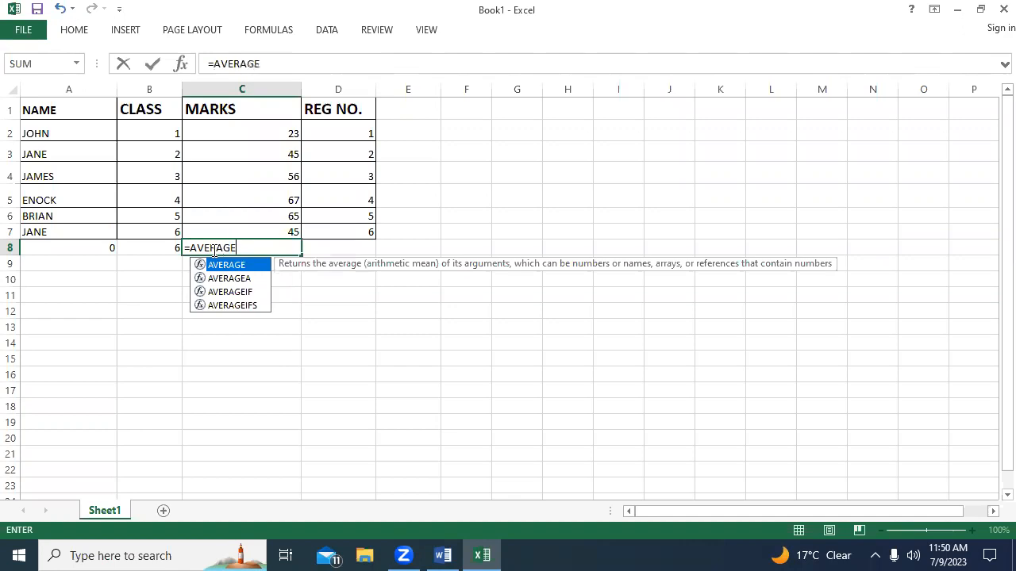
{"action": "type", "text": "("}
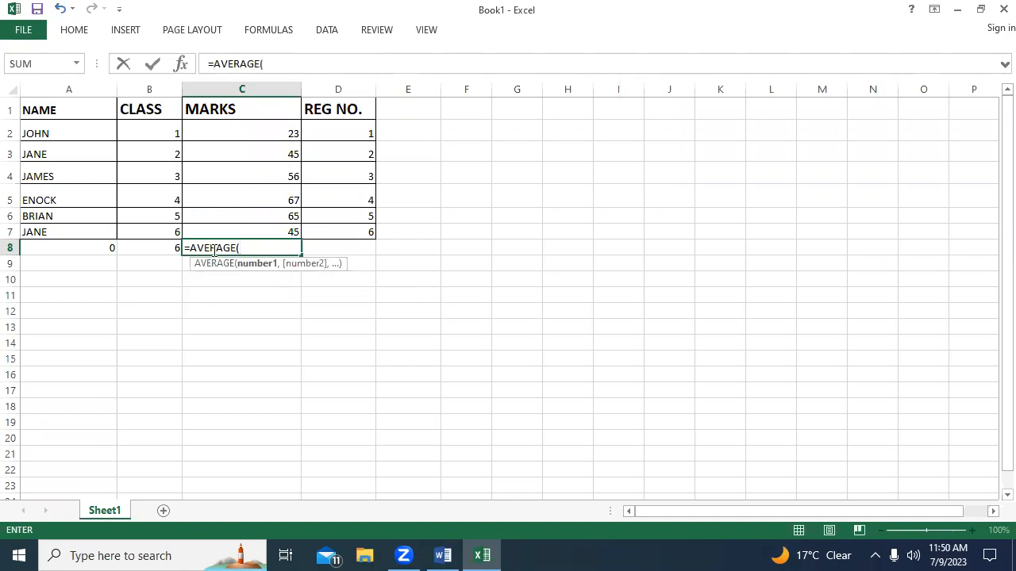
{"action": "left_click", "coordinate": [261, 134]}
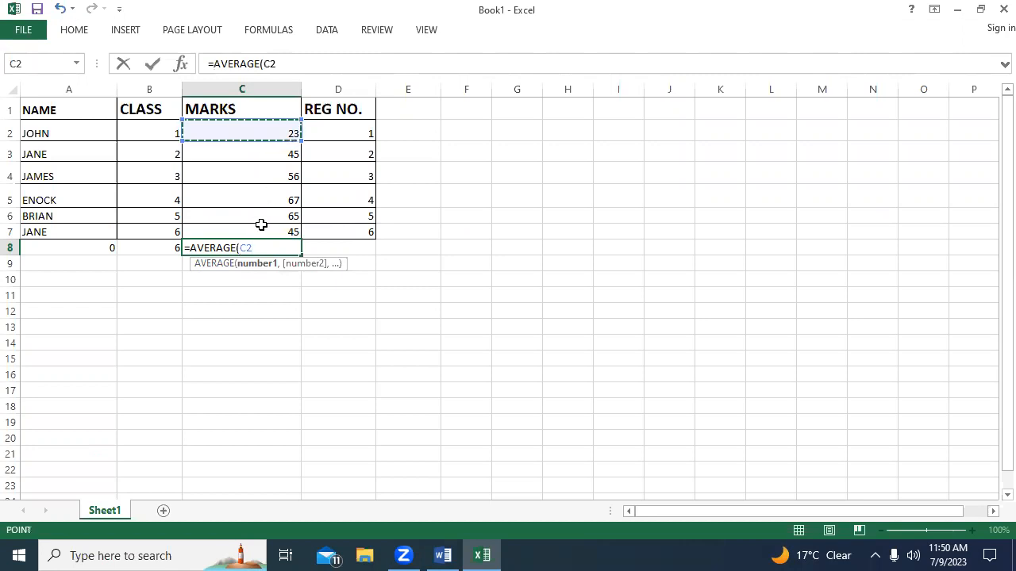
{"action": "key", "text": "F8"}
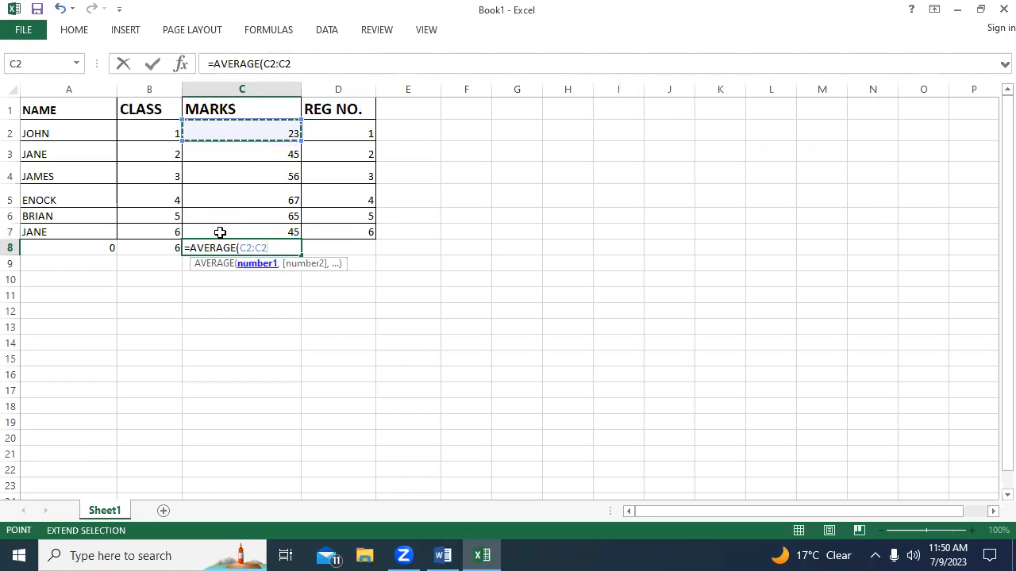
{"action": "left_click", "coordinate": [242, 232]}
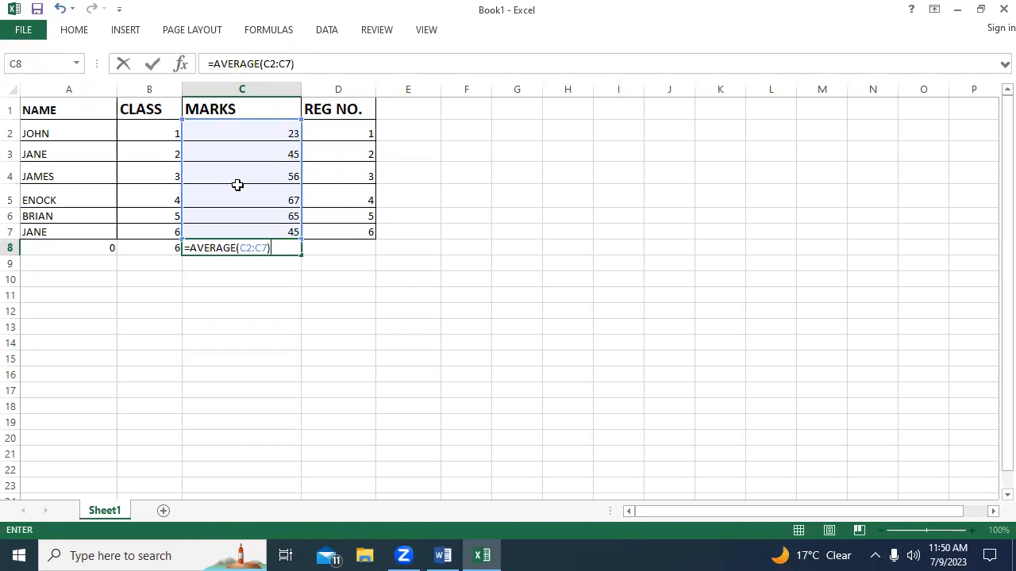
{"action": "key", "text": "Return"}
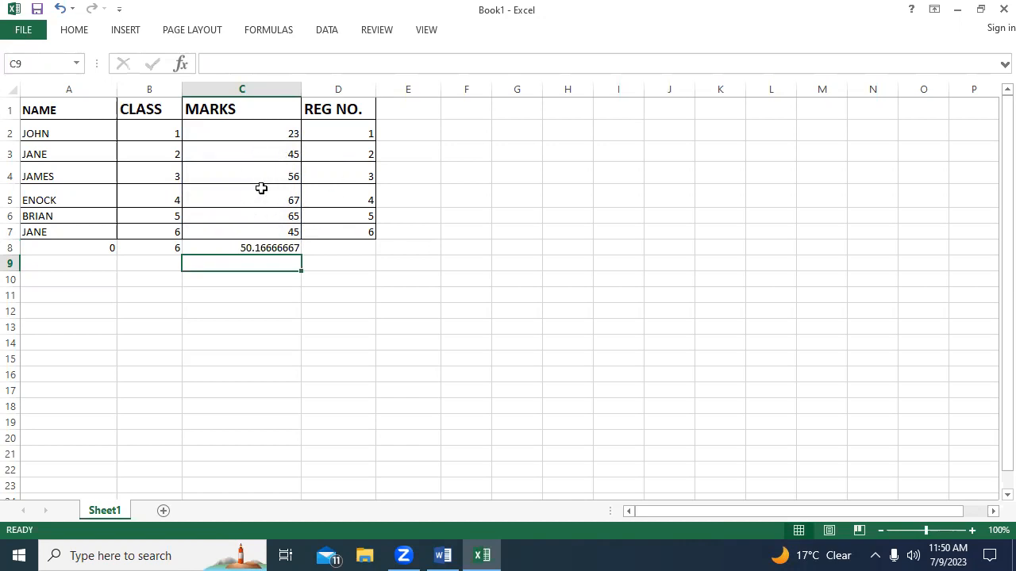
{"action": "left_click", "coordinate": [277, 246]}
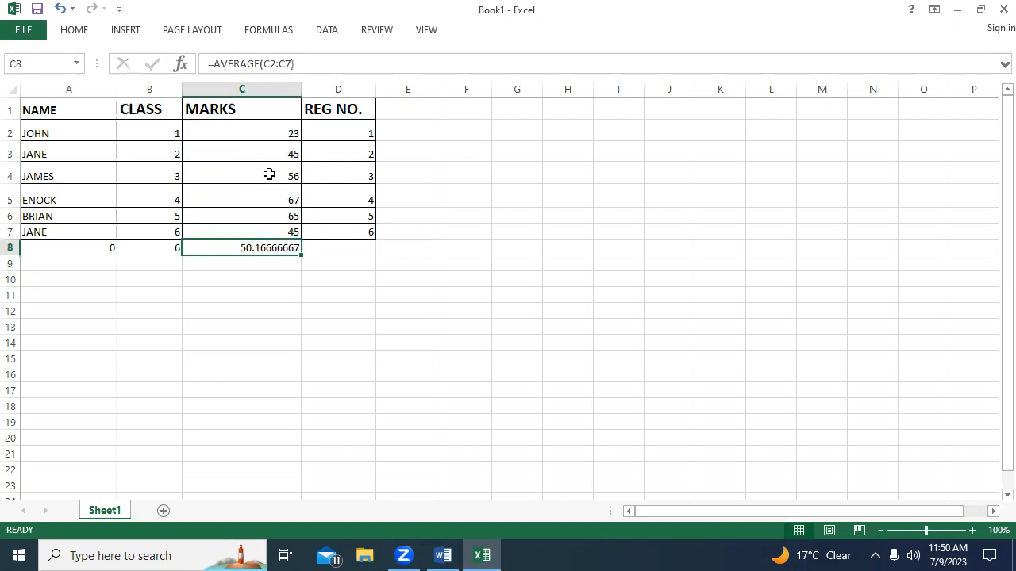
Extend the MARKS header in cell C1 to read MARKS (MAIN).
{"action": "left_click", "coordinate": [352, 131]}
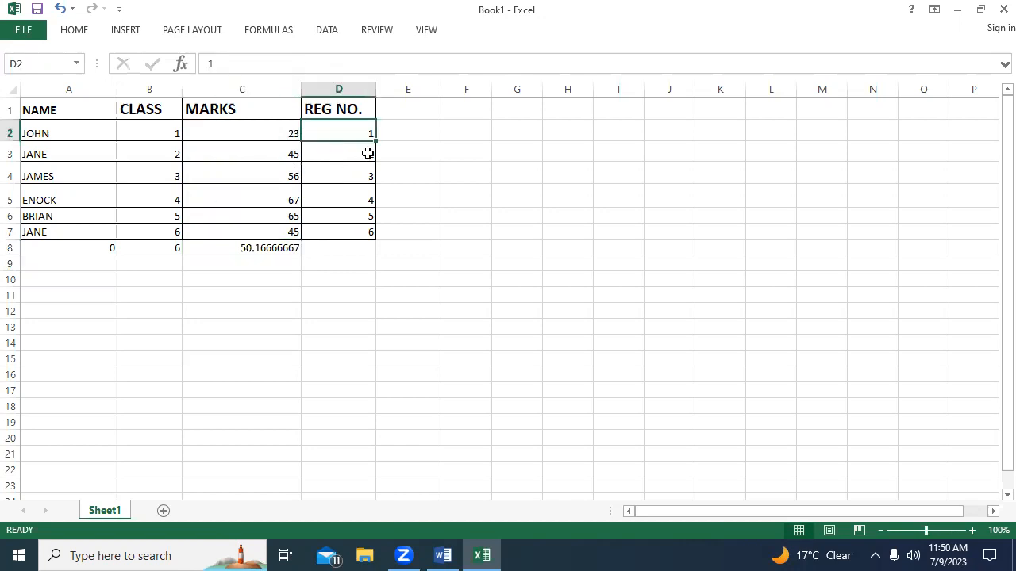
{"action": "left_click", "coordinate": [253, 115]}
{"action": "right_click", "coordinate": [253, 114]}
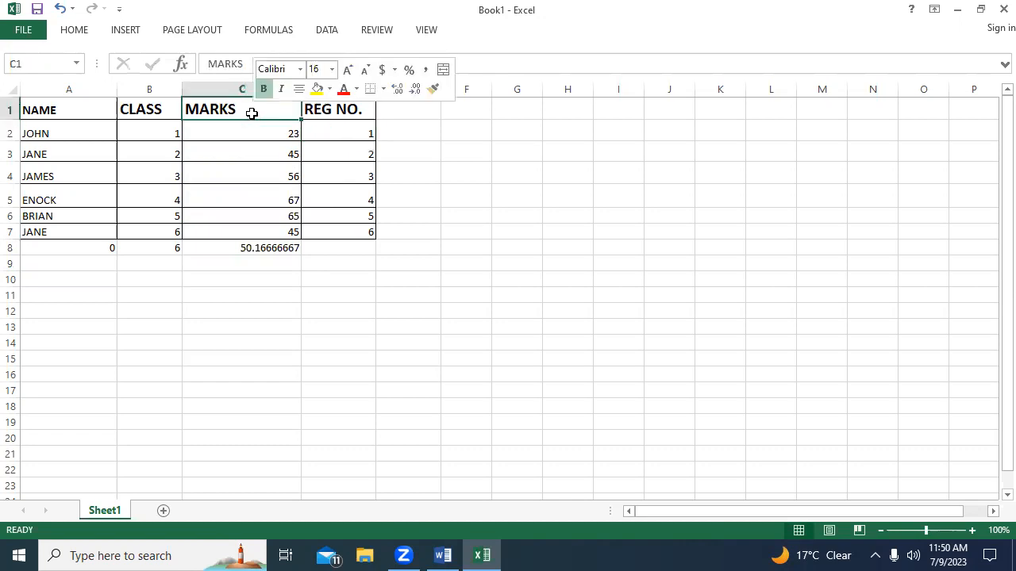
{"action": "left_click", "coordinate": [235, 114]}
{"action": "double_click", "coordinate": [242, 113]}
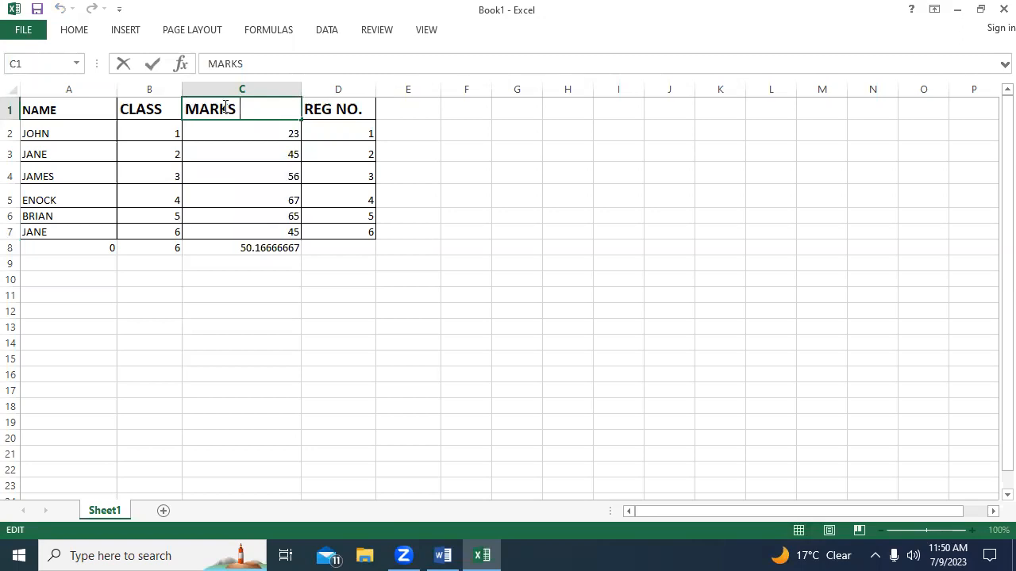
{"action": "type", "text": "(MAIN"}
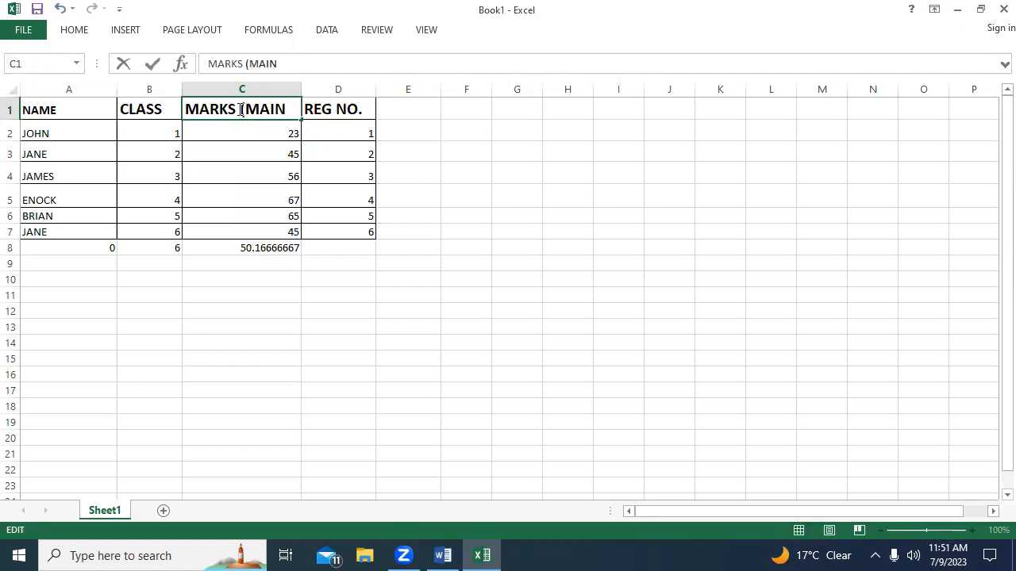
{"action": "type", "text": ")"}
Enter the header CAT in cell E1, beside the REG NO. column.
{"action": "left_click", "coordinate": [412, 108]}
{"action": "type", "text": "CA"}
{"action": "key", "text": "BackSpace"}
{"action": "key", "text": "BackSpace"}
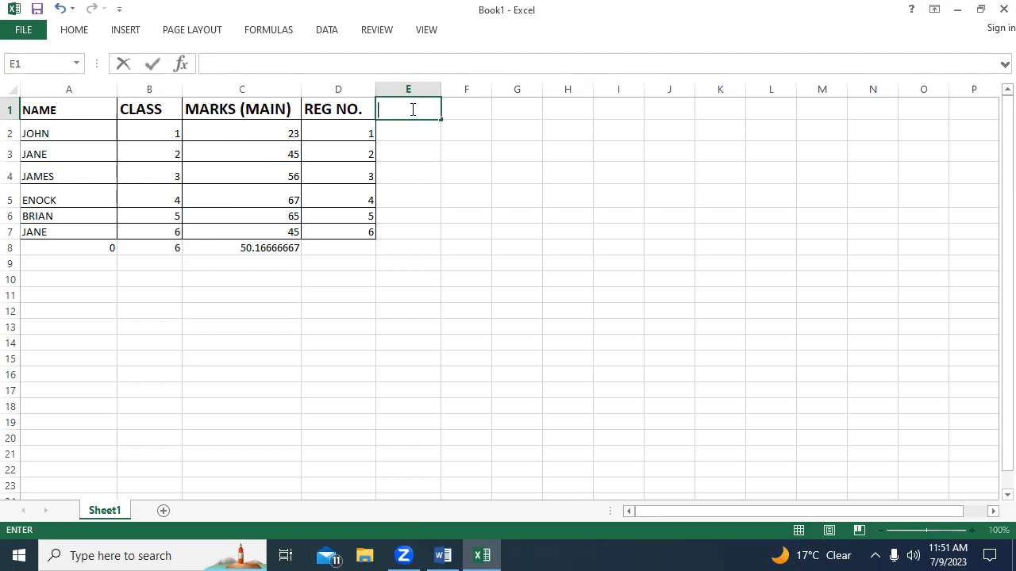
{"action": "type", "text": "CAT"}
Set the font size of the CAT header text in E1 to 20.
{"action": "double_click", "coordinate": [406, 109]}
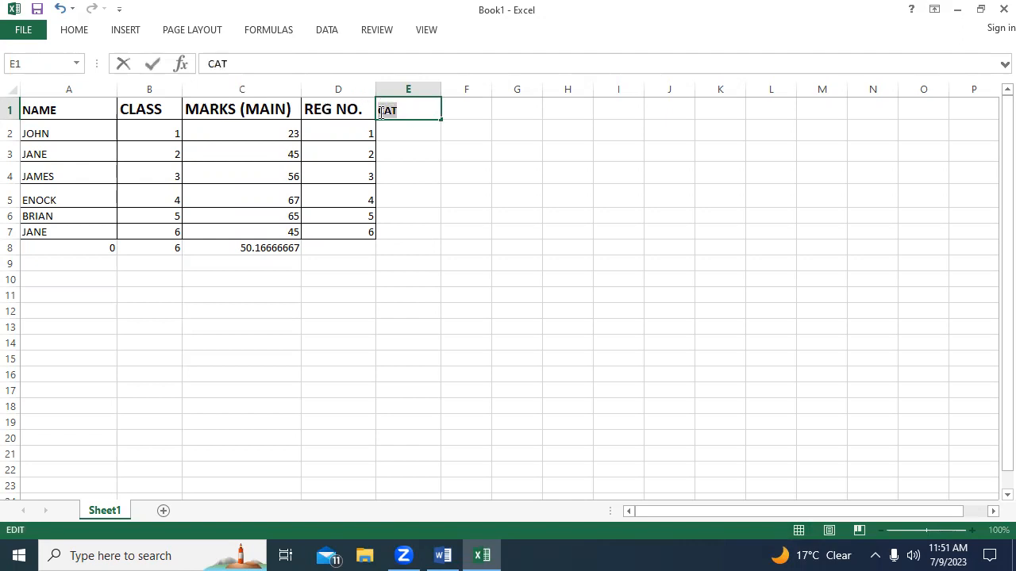
{"action": "left_click", "coordinate": [74, 30]}
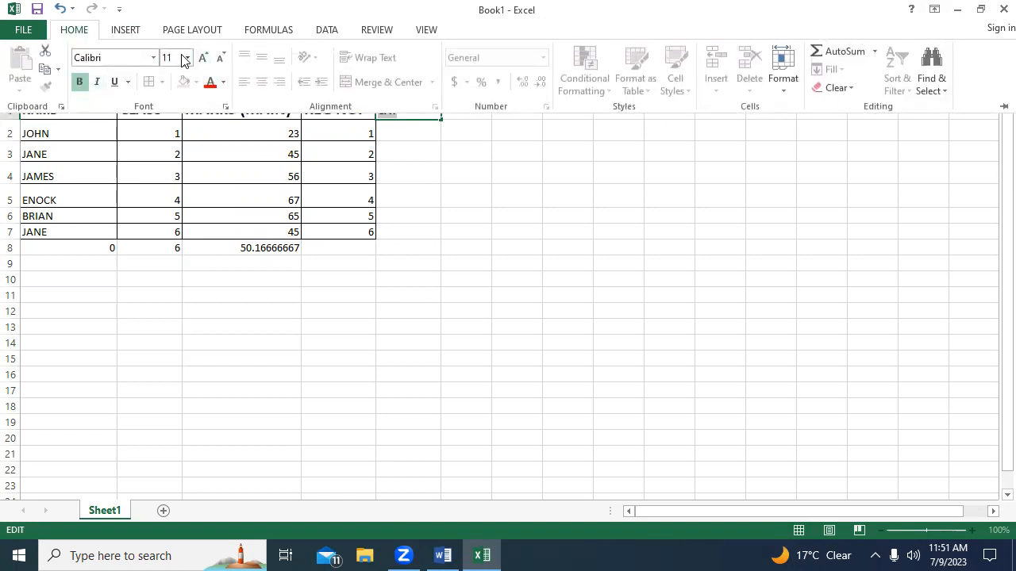
{"action": "left_click", "coordinate": [187, 58]}
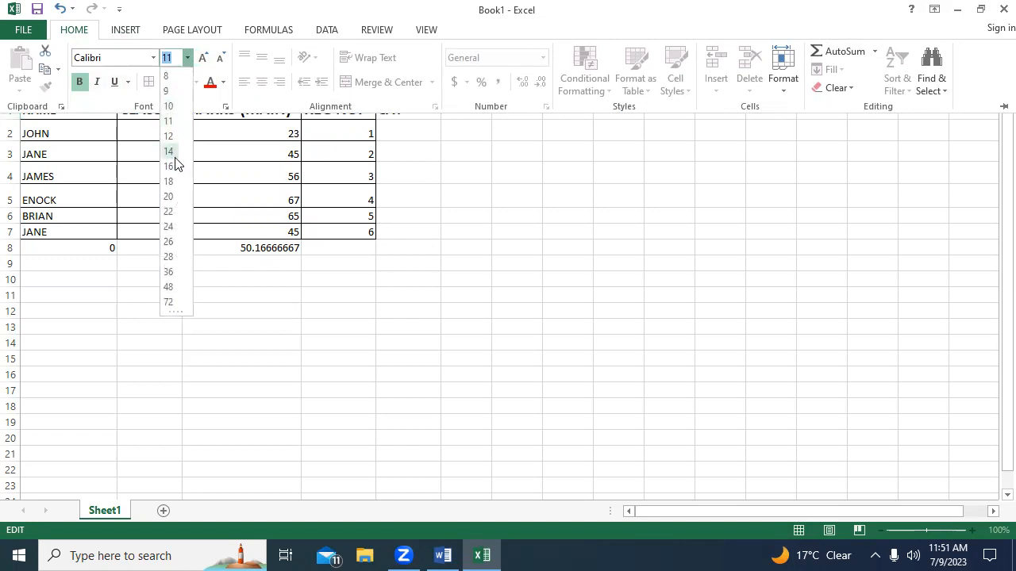
{"action": "left_click", "coordinate": [169, 196]}
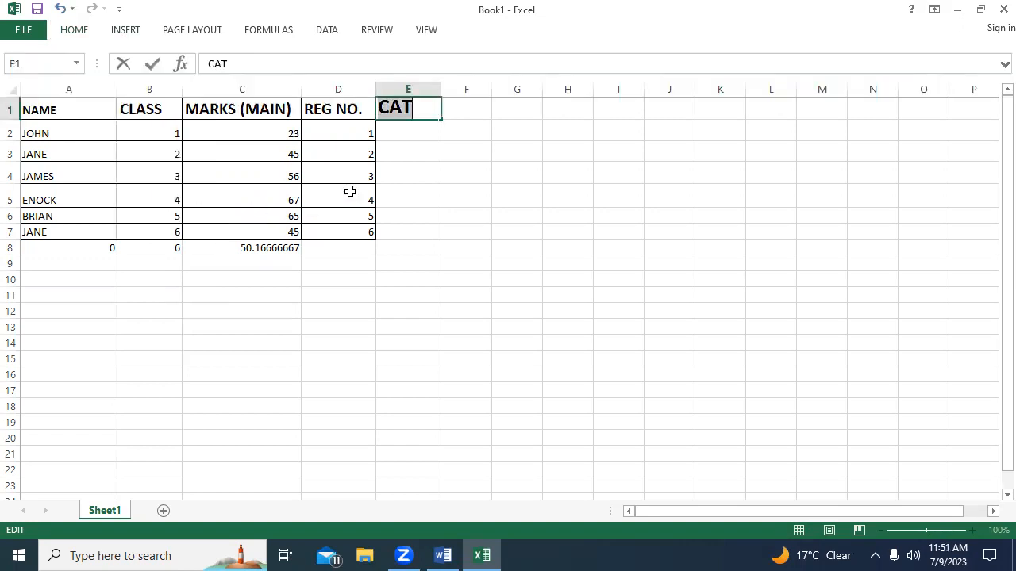
Enter 20 as the first student's CAT mark in cell E2.
{"action": "left_click", "coordinate": [385, 140]}
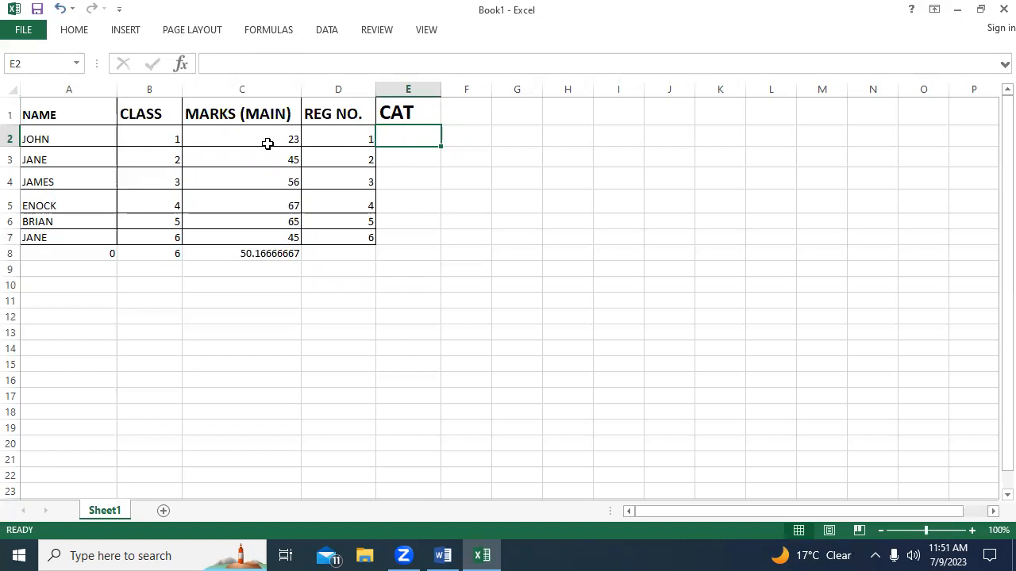
{"action": "type", "text": "20"}
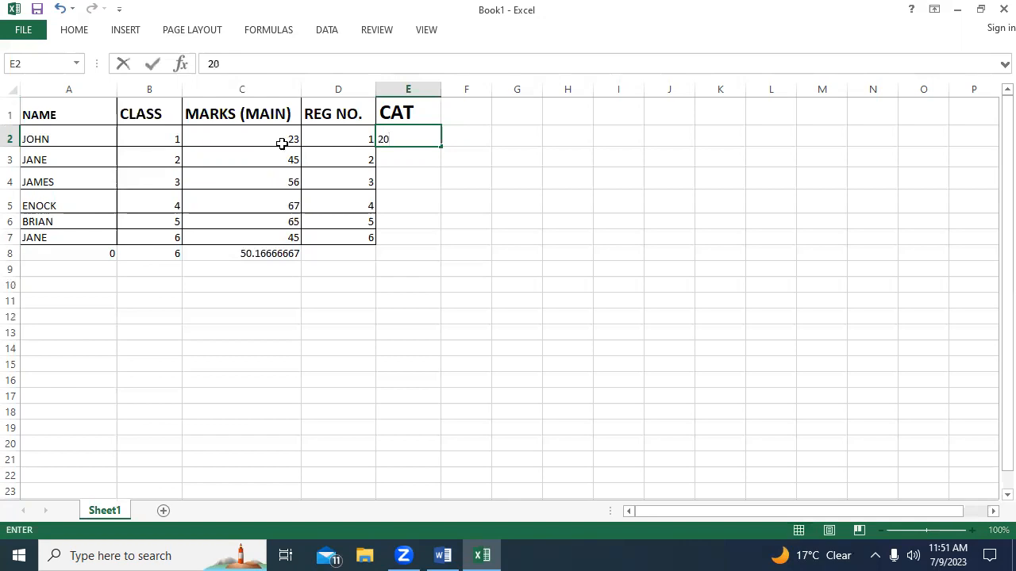
{"action": "left_click", "coordinate": [410, 165]}
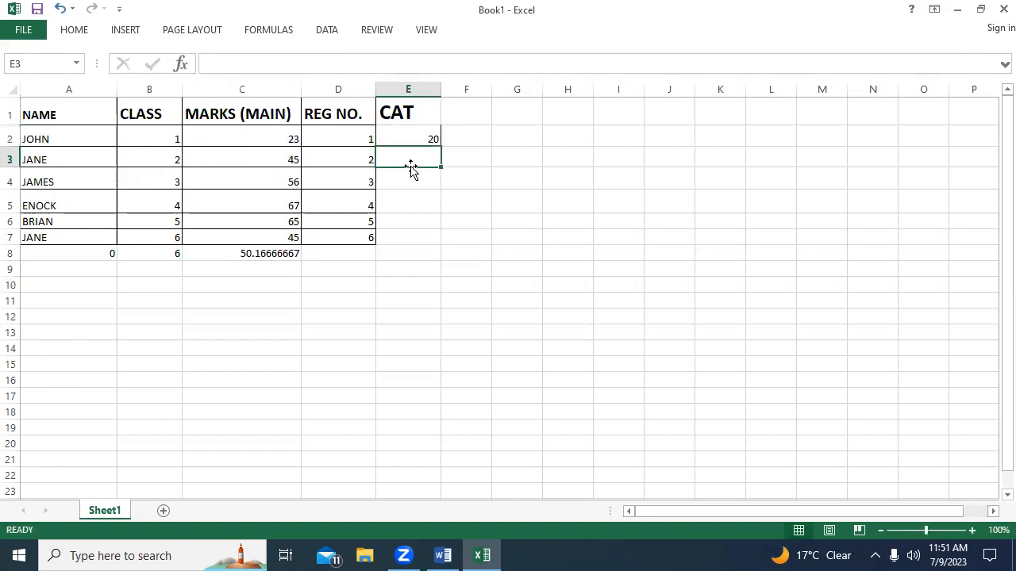
Change the header in cell E1 to CAT 1 and copy its text.
{"action": "left_click", "coordinate": [423, 114]}
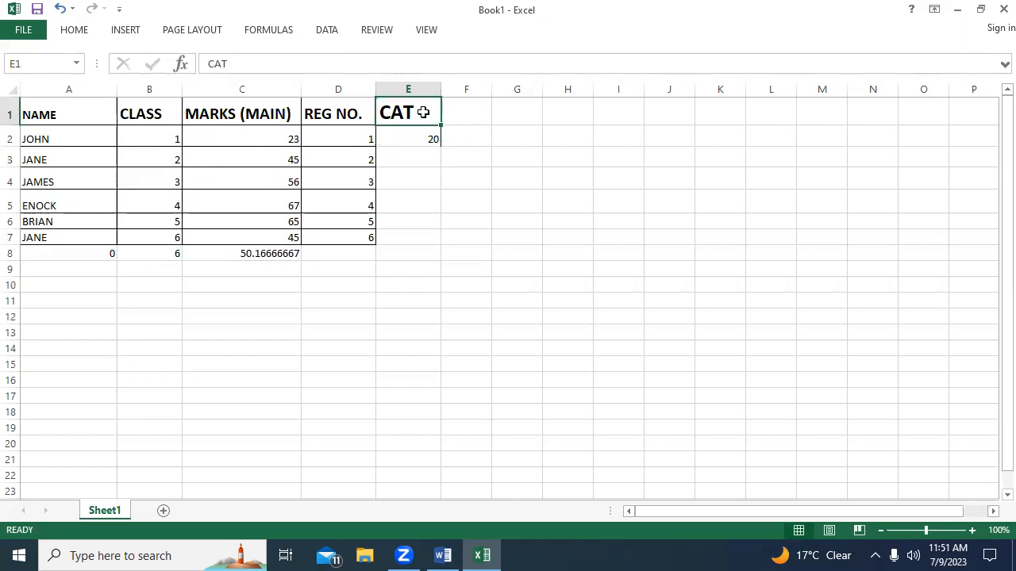
{"action": "type", "text": "1"}
{"action": "key", "text": "Escape"}
{"action": "double_click", "coordinate": [423, 113]}
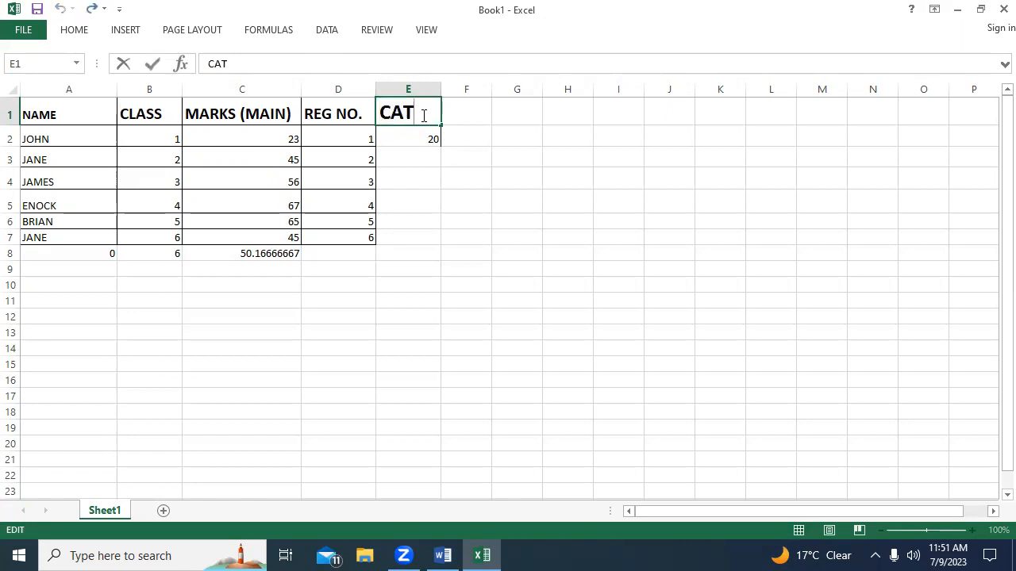
{"action": "type", "text": "1"}
{"action": "left_click_drag", "start_coordinate": [430, 116], "coordinate": [379, 115]}
{"action": "right_click", "coordinate": [399, 111]}
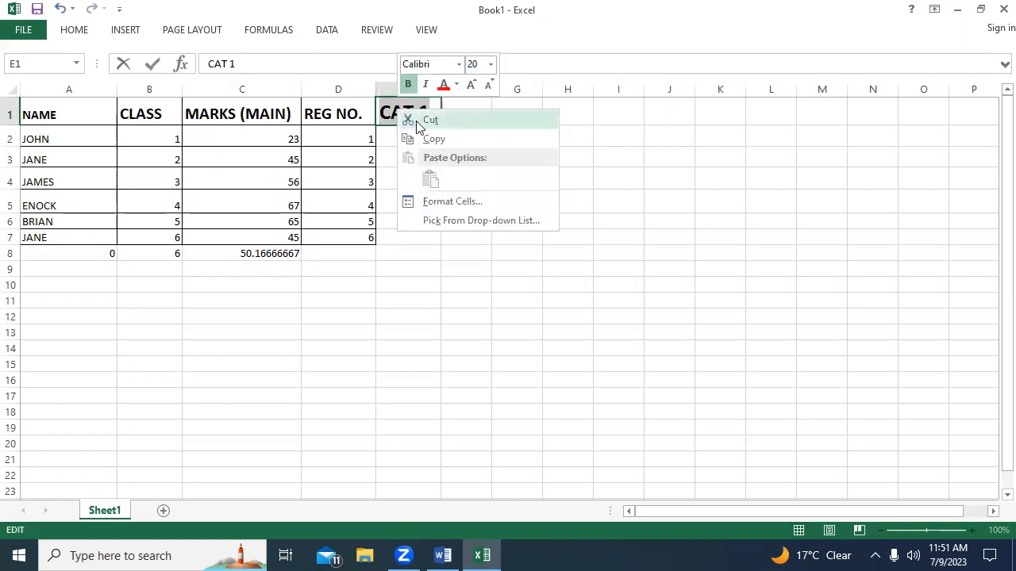
{"action": "left_click", "coordinate": [431, 140]}
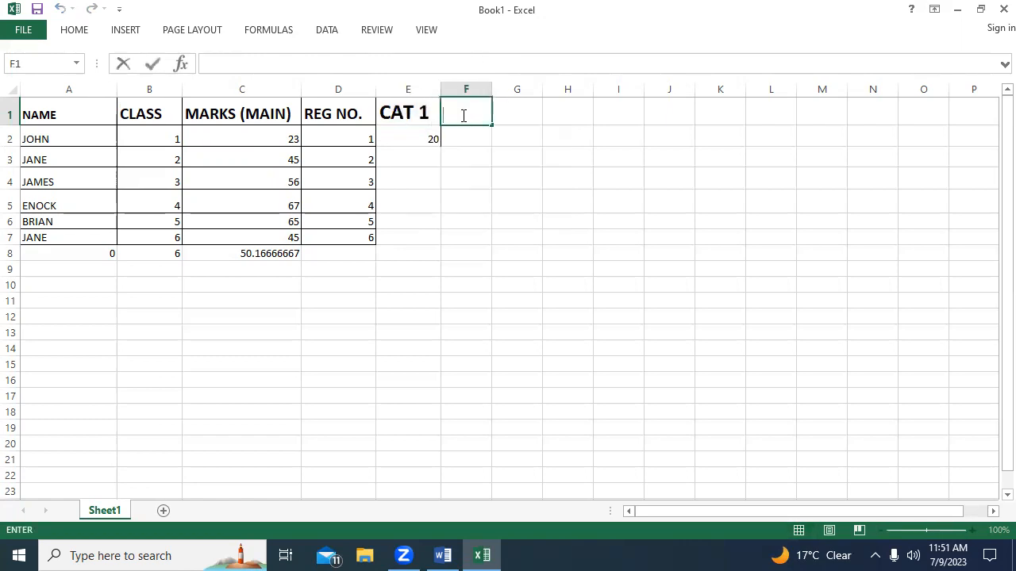
Enter the header CAT 2 in cell F1 and set its font size to 26.
{"action": "type", "text": "CAT 1"}
{"action": "left_click_drag", "start_coordinate": [474, 115], "coordinate": [438, 116]}
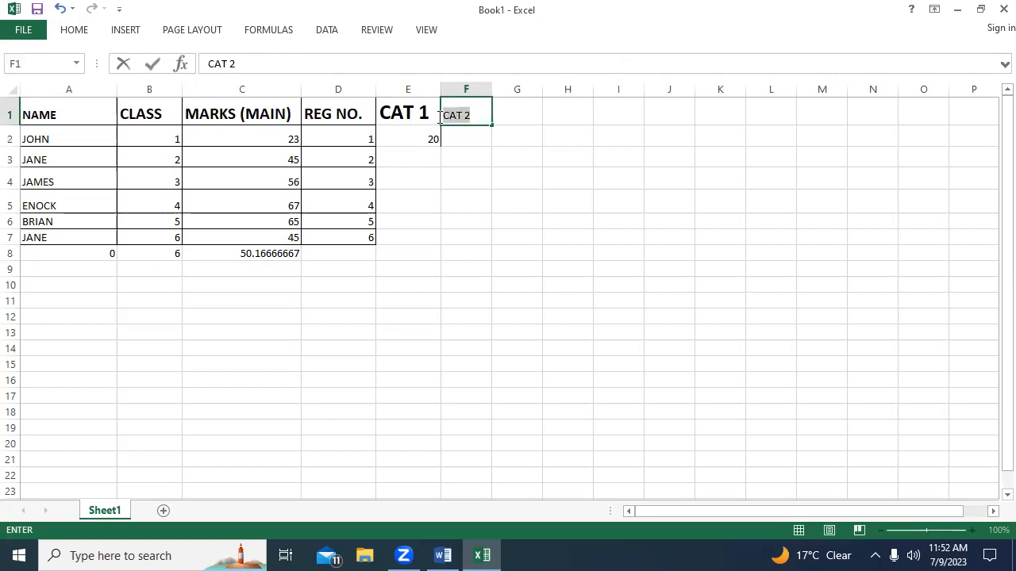
{"action": "left_click", "coordinate": [77, 32]}
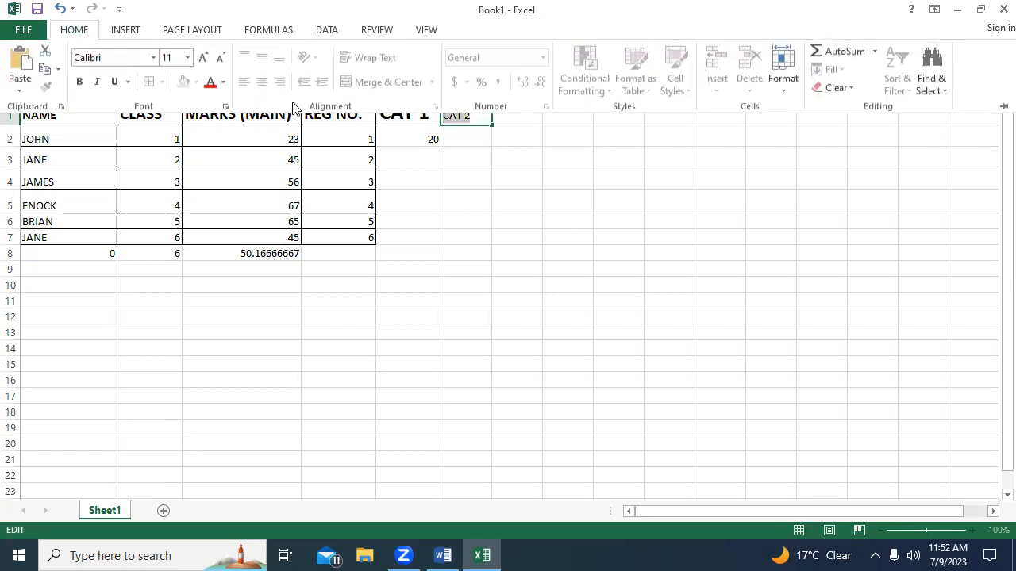
{"action": "left_click", "coordinate": [187, 57]}
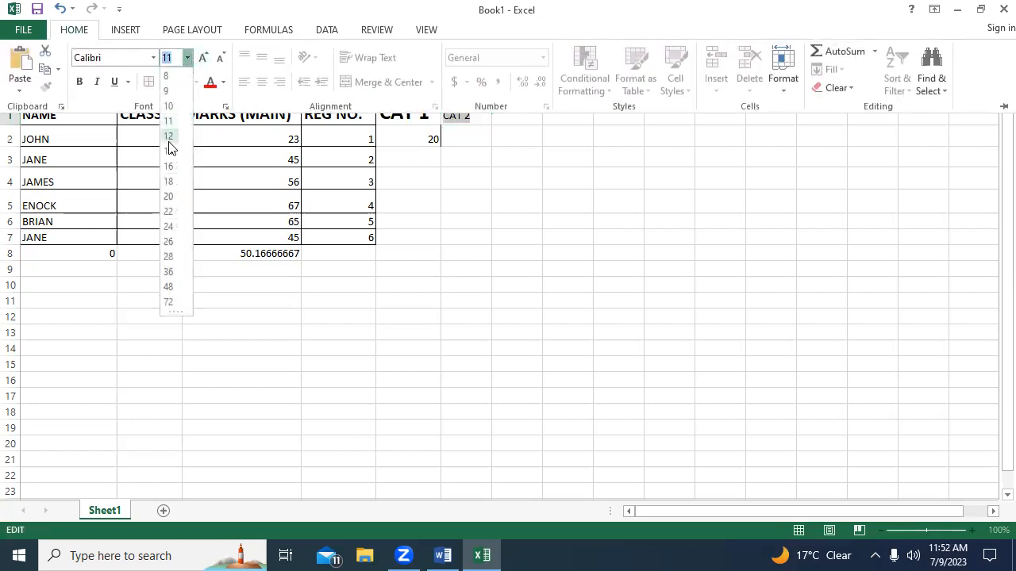
{"action": "left_click", "coordinate": [174, 242]}
{"action": "left_click", "coordinate": [488, 164]}
Widen column F to fit the CAT 2 header, and widen the empty column G beside it.
{"action": "left_click", "coordinate": [484, 89]}
{"action": "left_click_drag", "start_coordinate": [491, 90], "coordinate": [519, 89]}
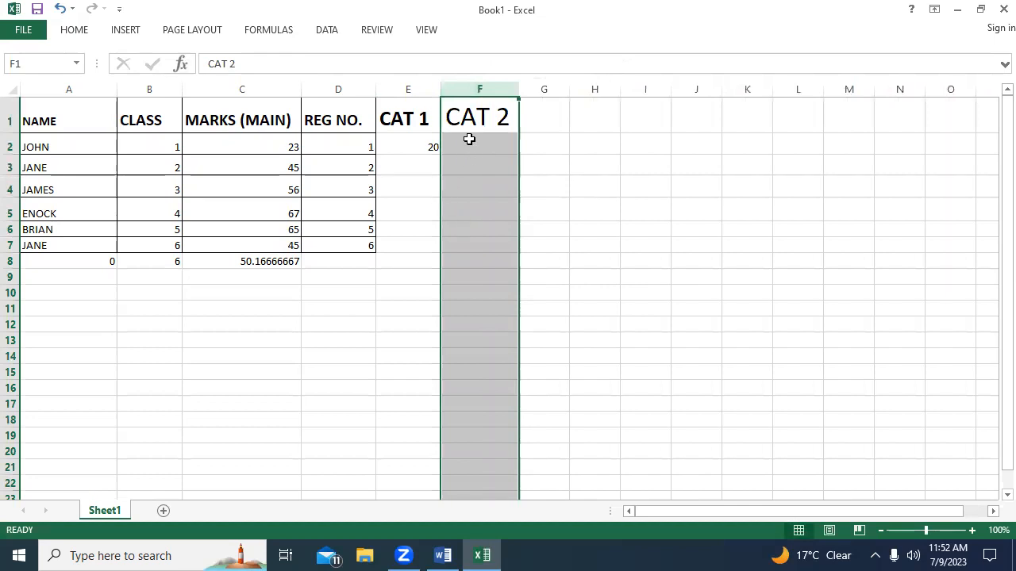
{"action": "left_click", "coordinate": [469, 138]}
{"action": "left_click", "coordinate": [546, 116]}
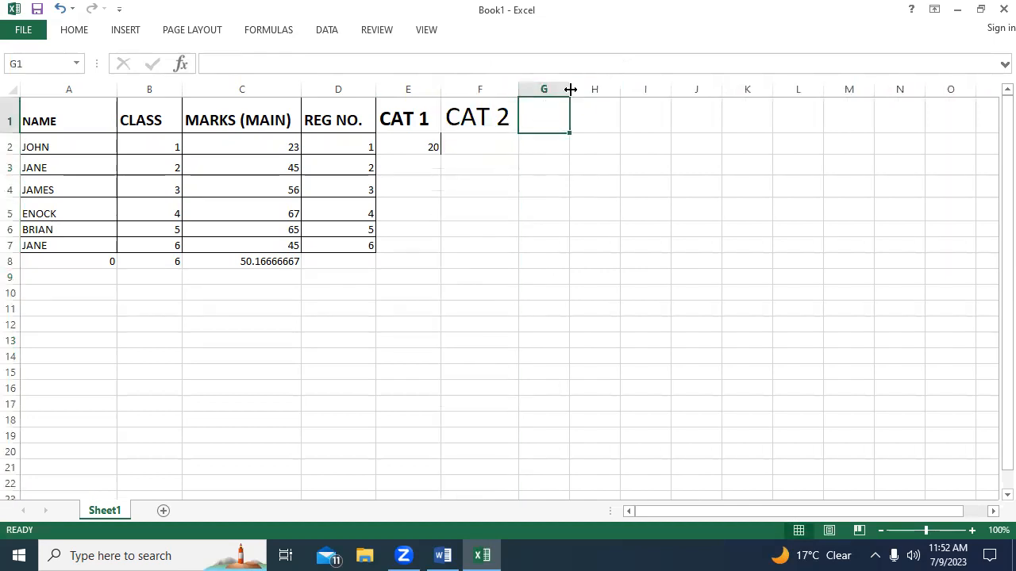
{"action": "left_click_drag", "start_coordinate": [569, 88], "coordinate": [609, 88]}
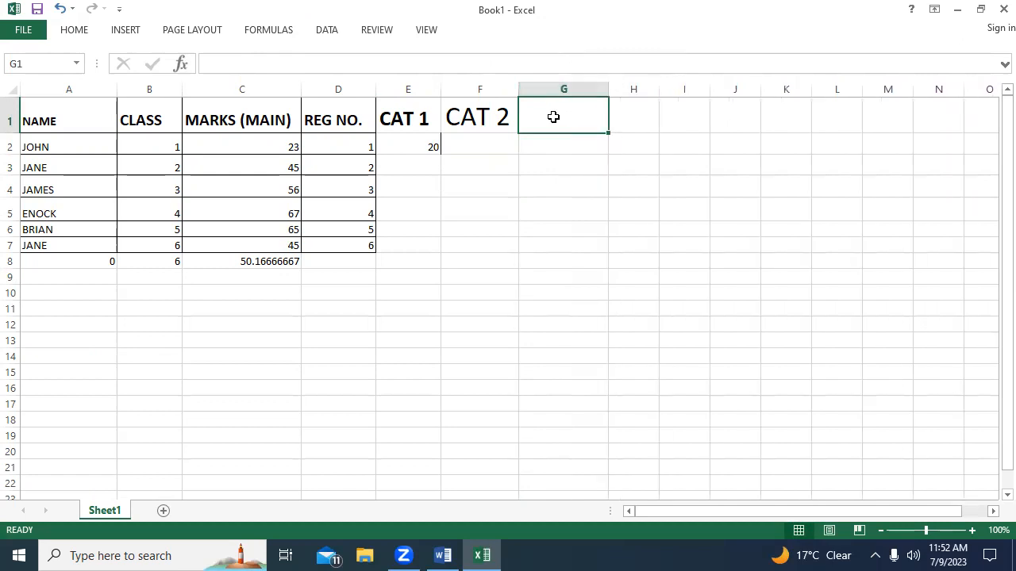
Enter FINAL MARKS as the header text in cell G1.
{"action": "left_click", "coordinate": [531, 170]}
{"action": "left_click", "coordinate": [556, 113]}
{"action": "type", "text": "FI"}
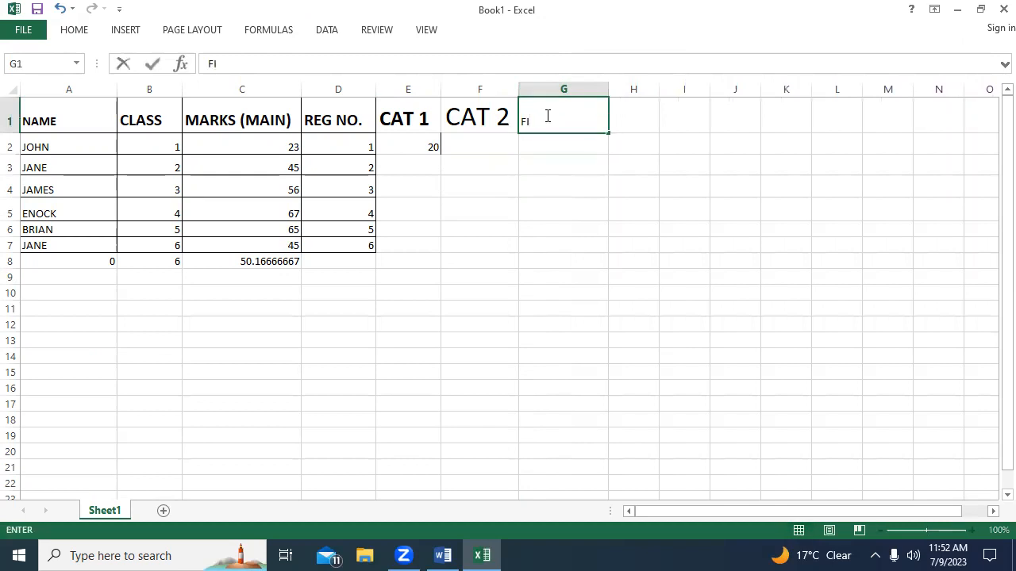
{"action": "type", "text": "NAL EXAM==="}
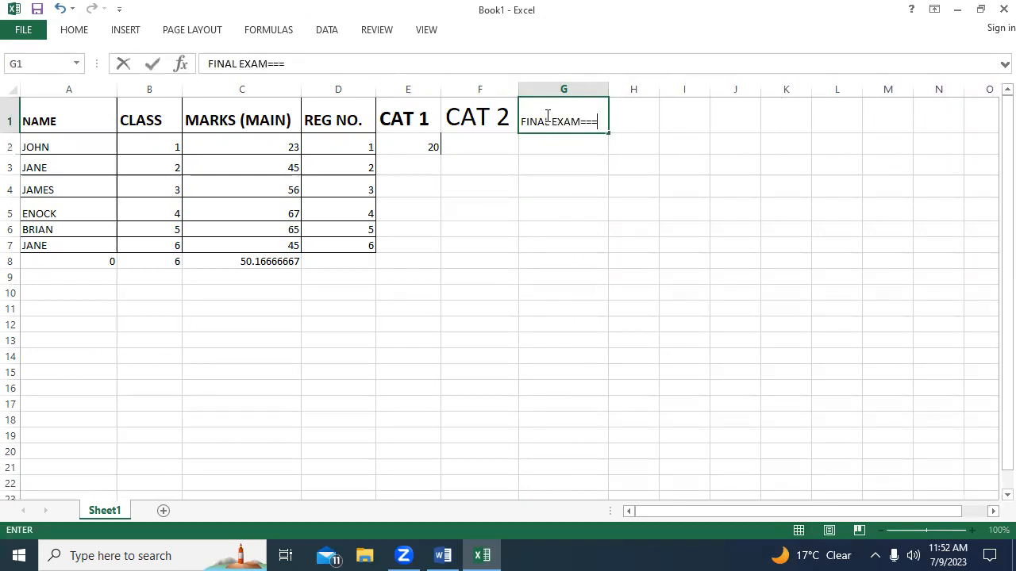
{"action": "key", "text": "BackSpace"}
{"action": "key", "text": "BackSpace"}
{"action": "key", "text": "BackSpace"}
{"action": "key", "text": "BackSpace"}
{"action": "key", "text": "BackSpace"}
{"action": "key", "text": "BackSpace"}
{"action": "key", "text": "BackSpace"}
{"action": "type", "text": "MARKS"}
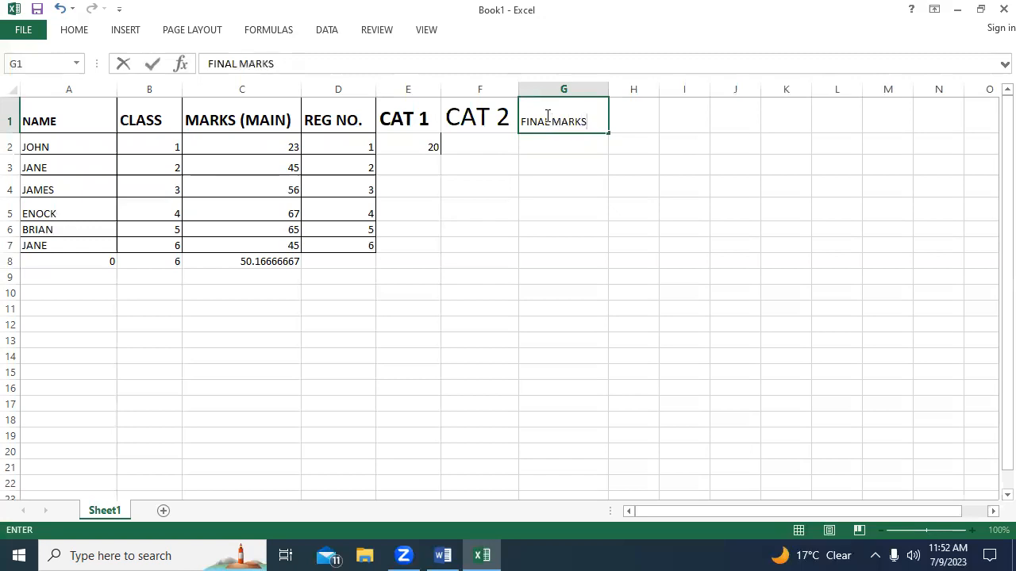
Change the word FINAL to TOTAL in the header of cell G1 so it reads TOTAL MARKS.
{"action": "left_click", "coordinate": [549, 121]}
{"action": "key", "text": "BackSpace"}
{"action": "key", "text": "BackSpace"}
{"action": "key", "text": "BackSpace"}
{"action": "key", "text": "BackSpace"}
{"action": "key", "text": "BackSpace"}
{"action": "type", "text": "TOTAL"}
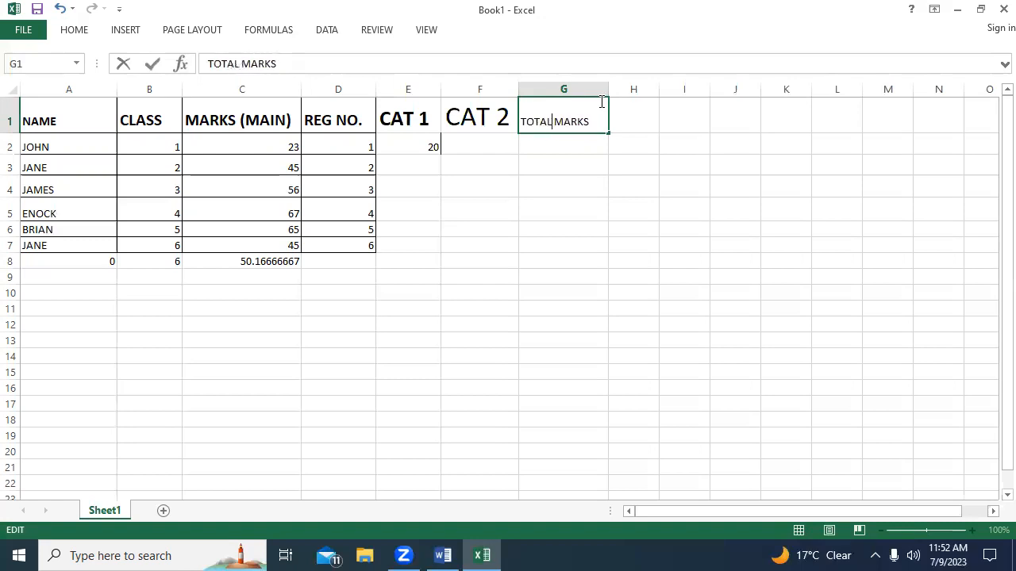
Set the TOTAL MARKS header text to font size 22 and make it bold.
{"action": "left_click_drag", "start_coordinate": [596, 121], "coordinate": [518, 123]}
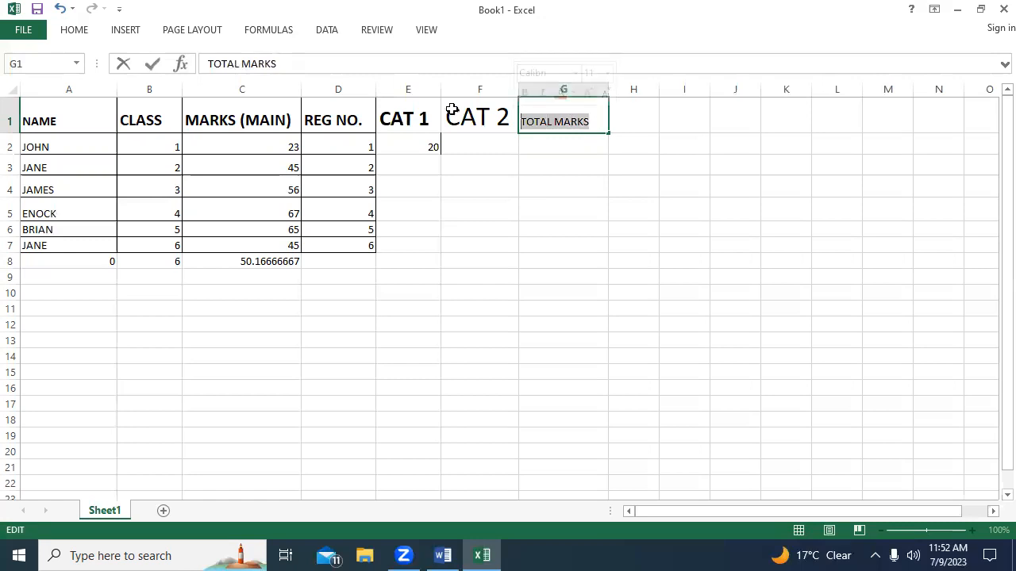
{"action": "left_click", "coordinate": [85, 32]}
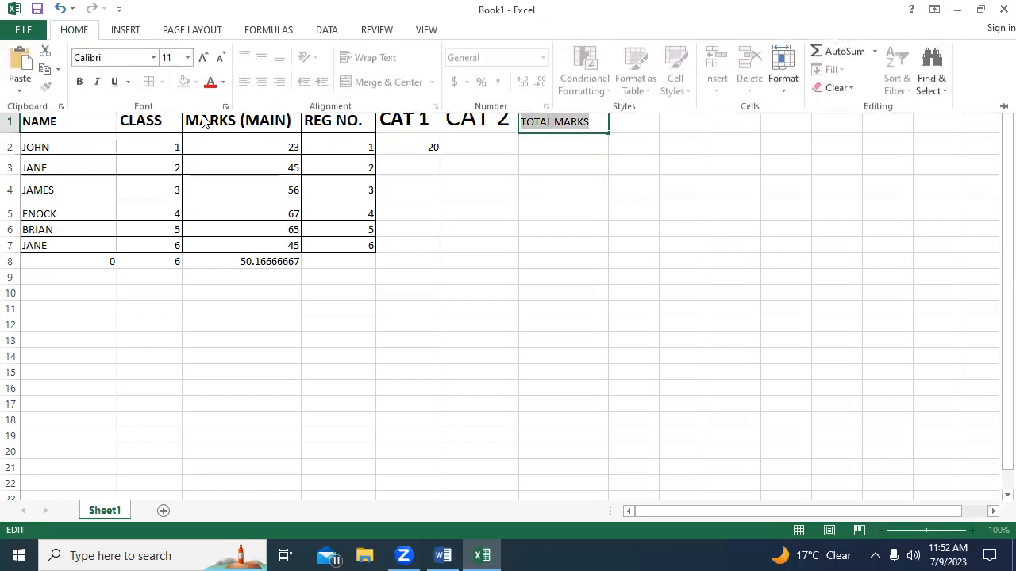
{"action": "left_click", "coordinate": [187, 57]}
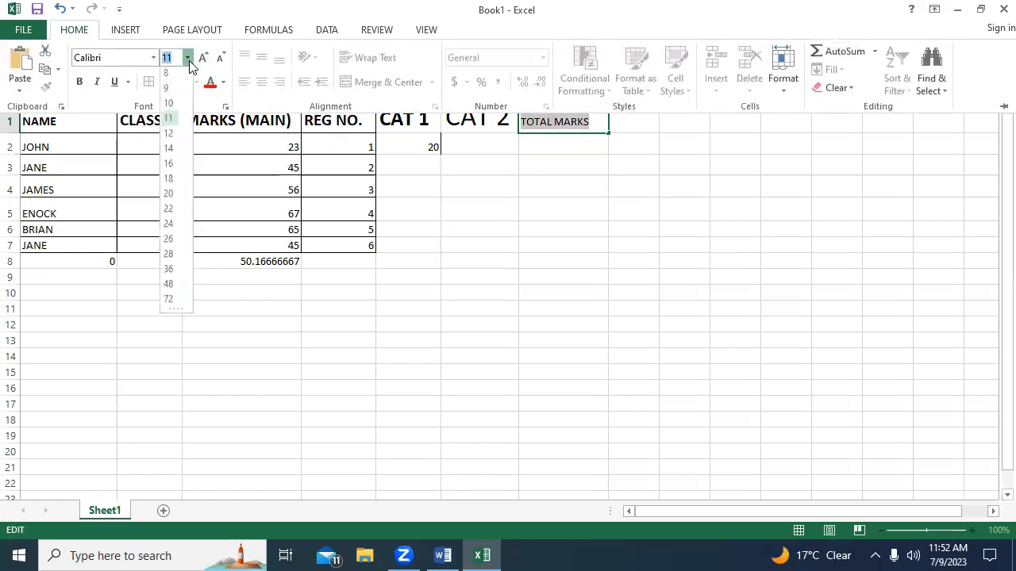
{"action": "left_click", "coordinate": [172, 212]}
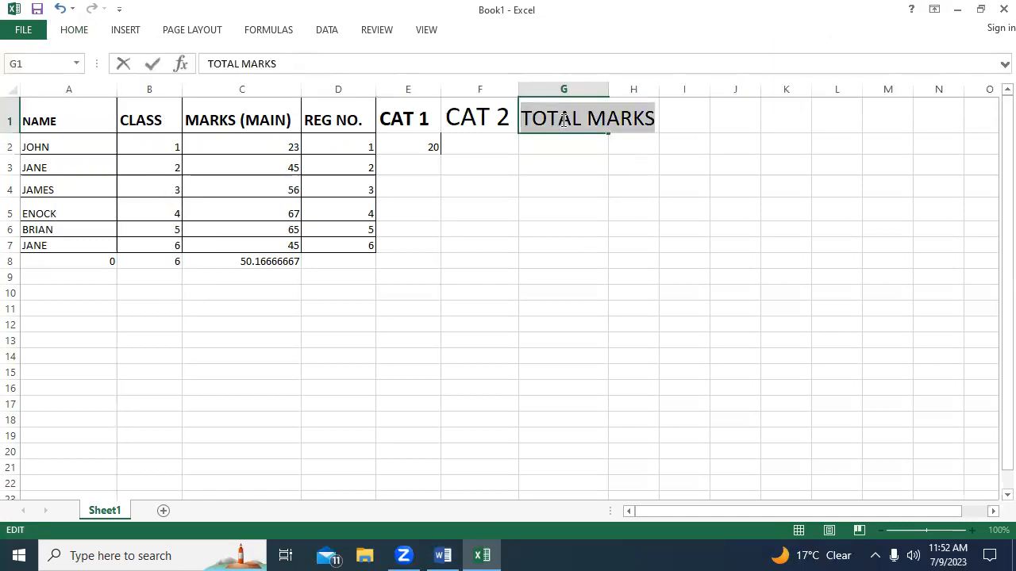
{"action": "key", "text": "ctrl+b"}
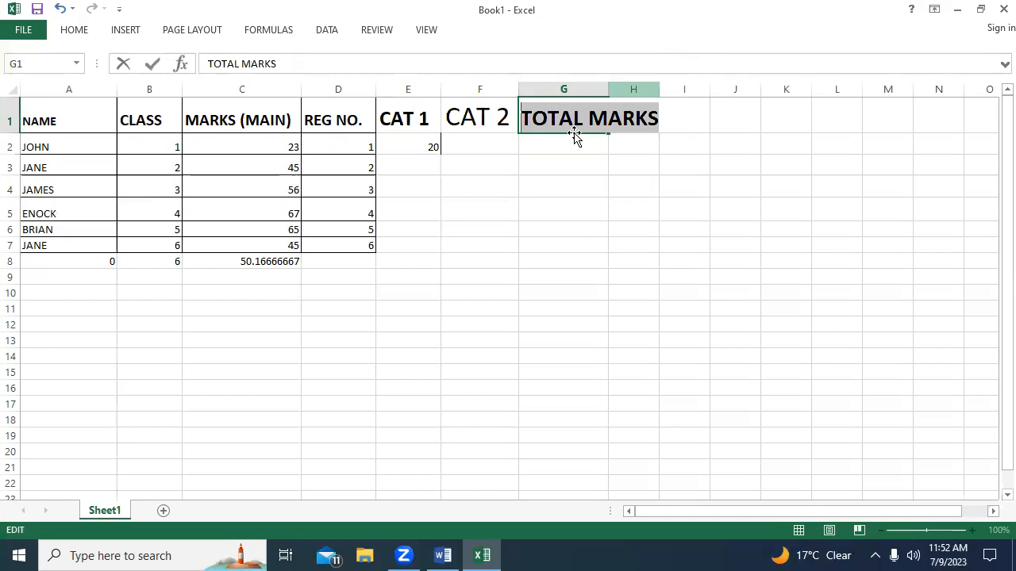
Widen column G to fit the TOTAL MARKS header.
{"action": "left_click", "coordinate": [577, 185]}
{"action": "left_click", "coordinate": [593, 91]}
{"action": "left_click_drag", "start_coordinate": [609, 93], "coordinate": [667, 90]}
{"action": "left_click", "coordinate": [603, 183]}
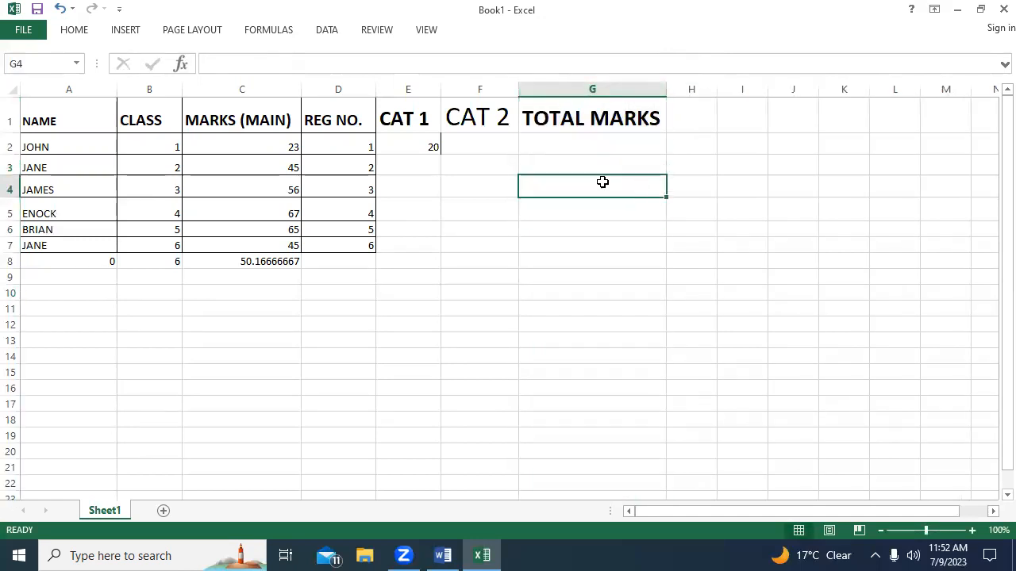
Enter 21 as the CAT 2 mark in cell F2, and the marks 23 in E3 and 24 in F3.
{"action": "left_click", "coordinate": [569, 149]}
{"action": "left_click", "coordinate": [428, 147]}
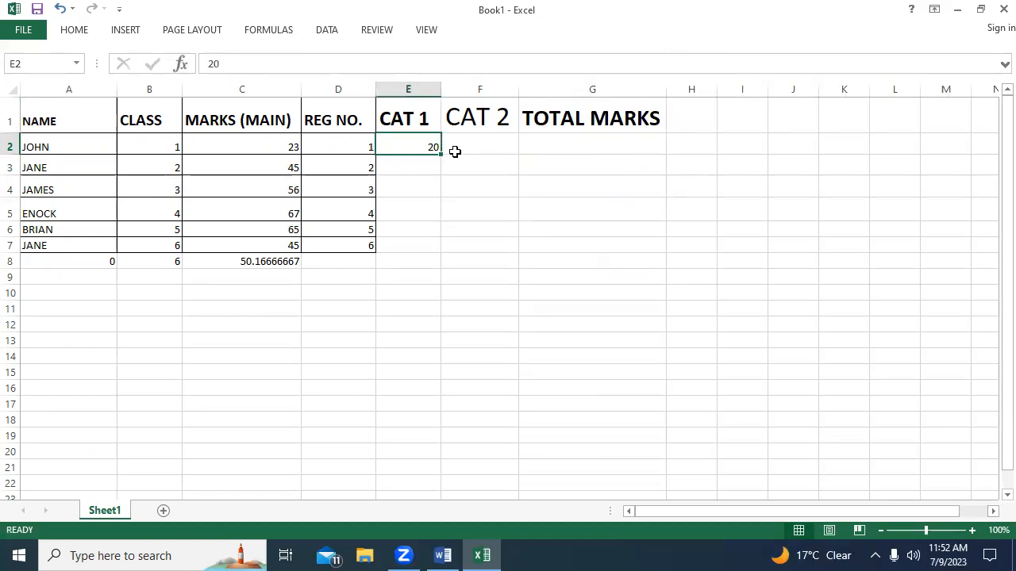
{"action": "left_click", "coordinate": [489, 139]}
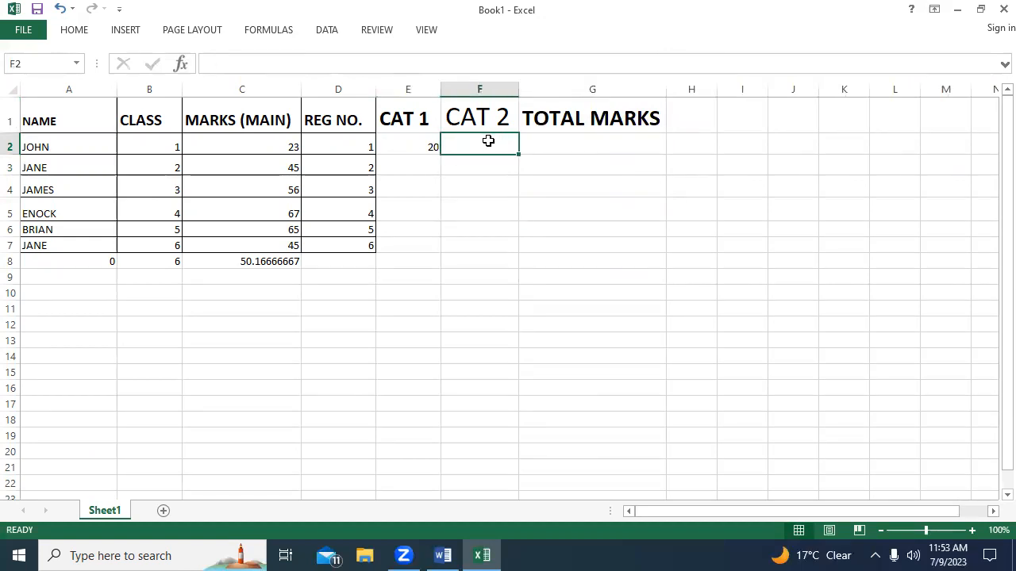
{"action": "type", "text": "21"}
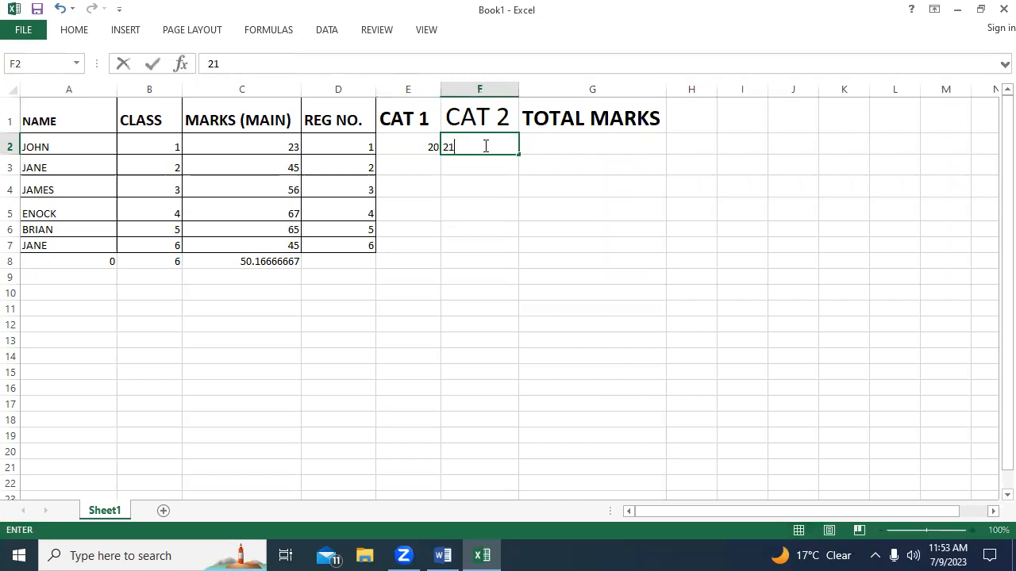
{"action": "left_click", "coordinate": [415, 169]}
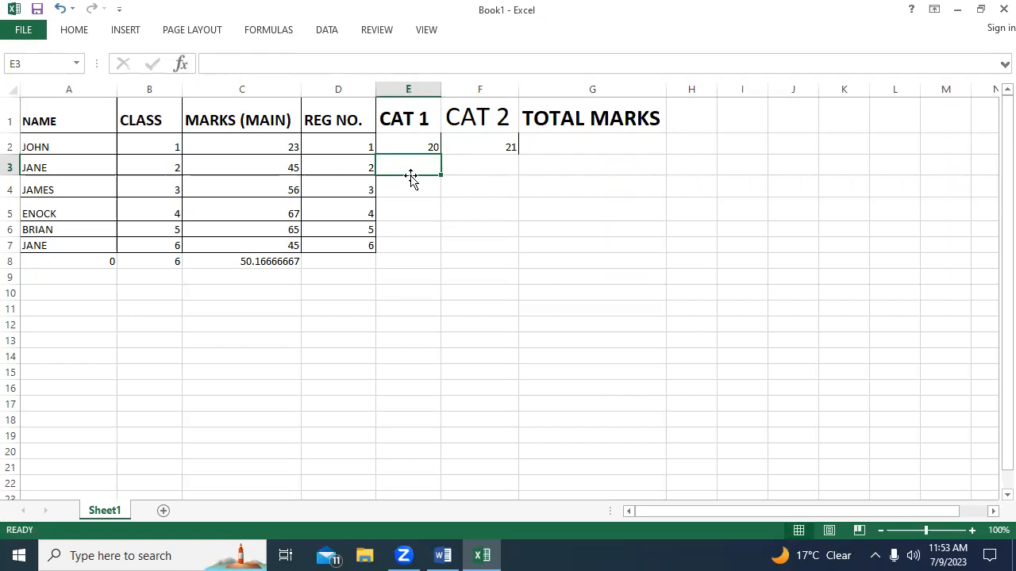
{"action": "type", "text": "23"}
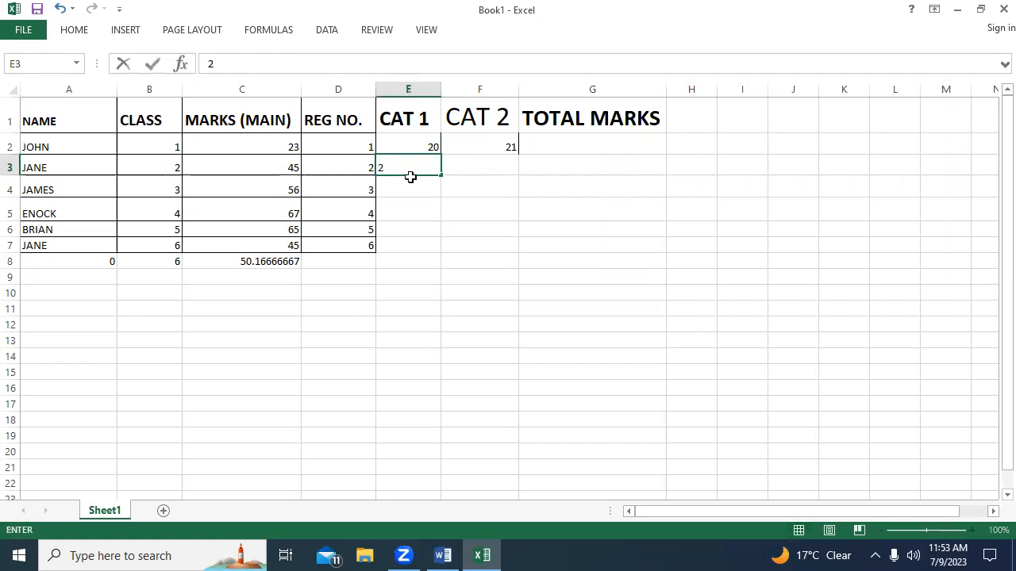
{"action": "left_click", "coordinate": [482, 166]}
{"action": "type", "text": "24"}
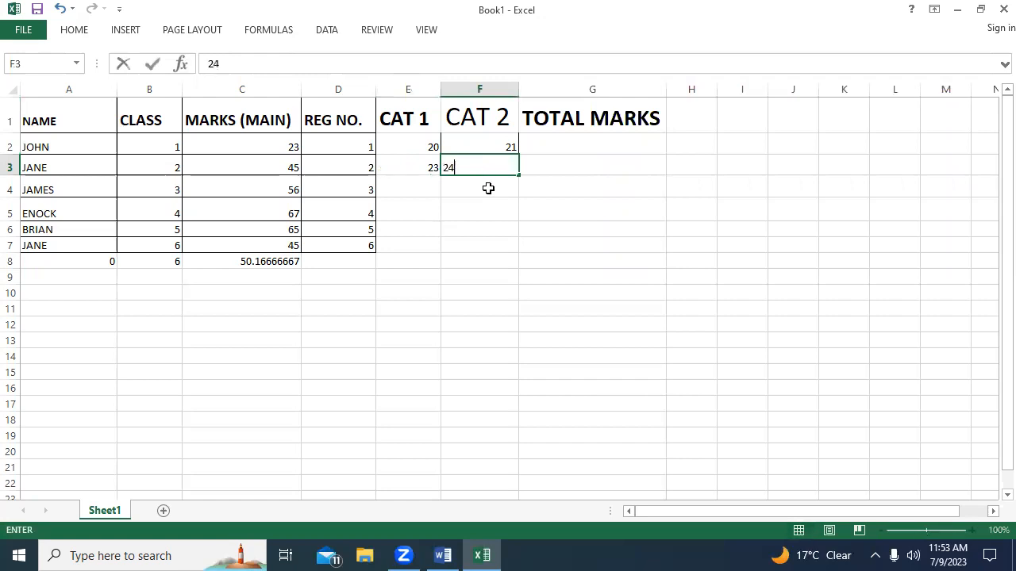
Enter the CAT 1 and CAT 2 marks 12 and 14 in row 4, and 16 and 17 in row 5.
{"action": "left_click", "coordinate": [415, 190]}
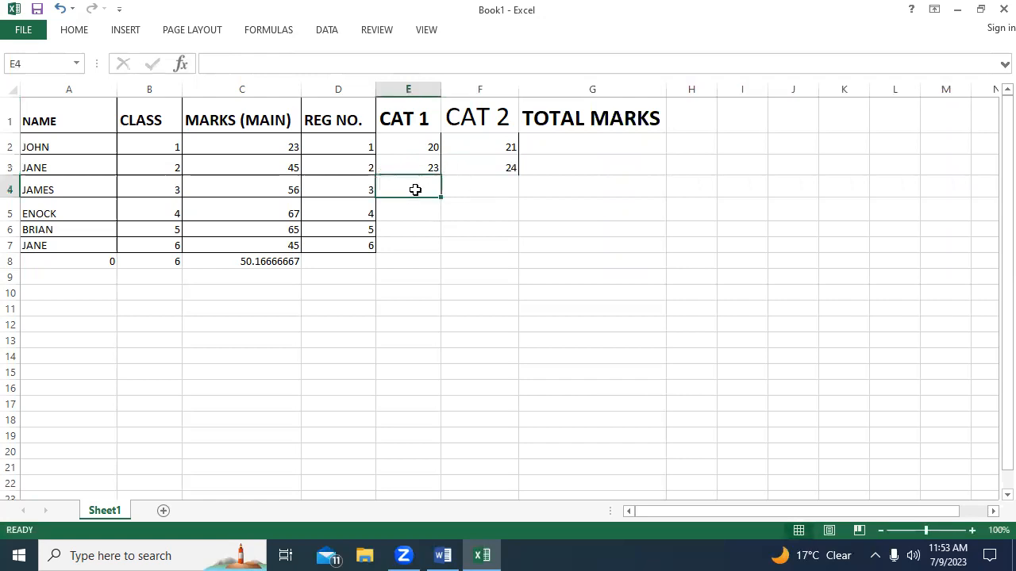
{"action": "type", "text": "12"}
{"action": "left_click", "coordinate": [483, 191]}
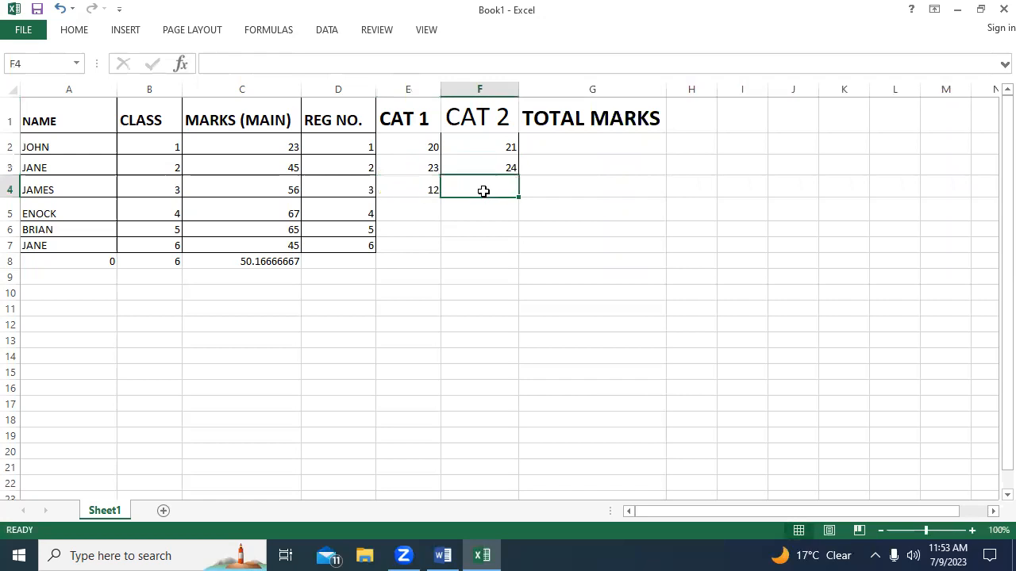
{"action": "type", "text": "14"}
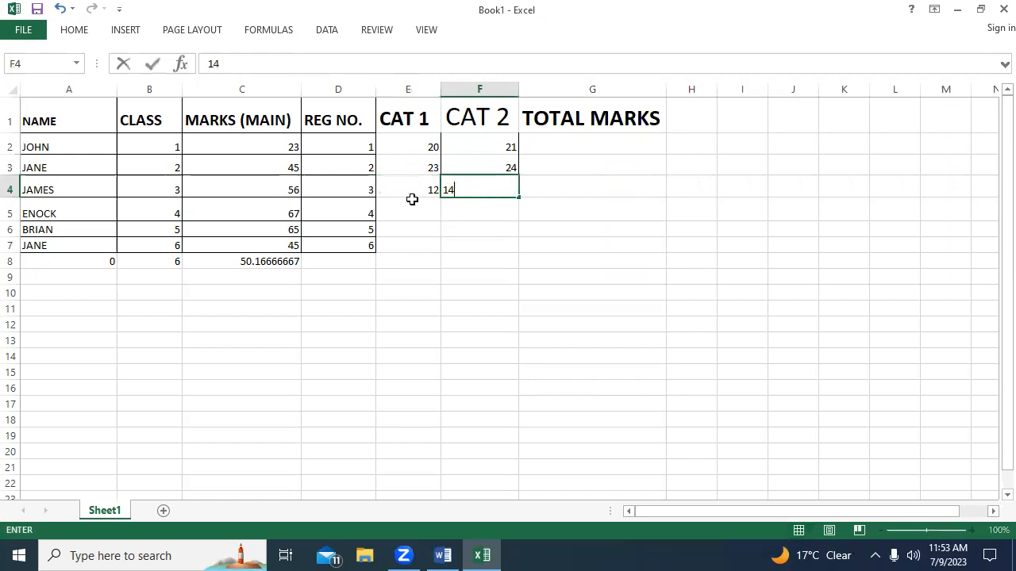
{"action": "left_click", "coordinate": [409, 215]}
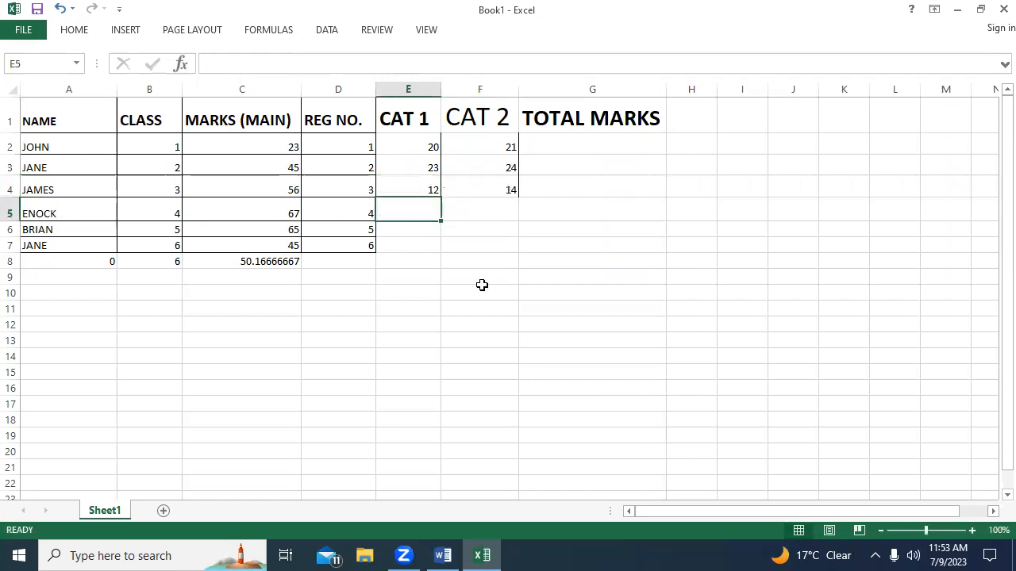
{"action": "type", "text": "16"}
{"action": "left_click", "coordinate": [485, 210]}
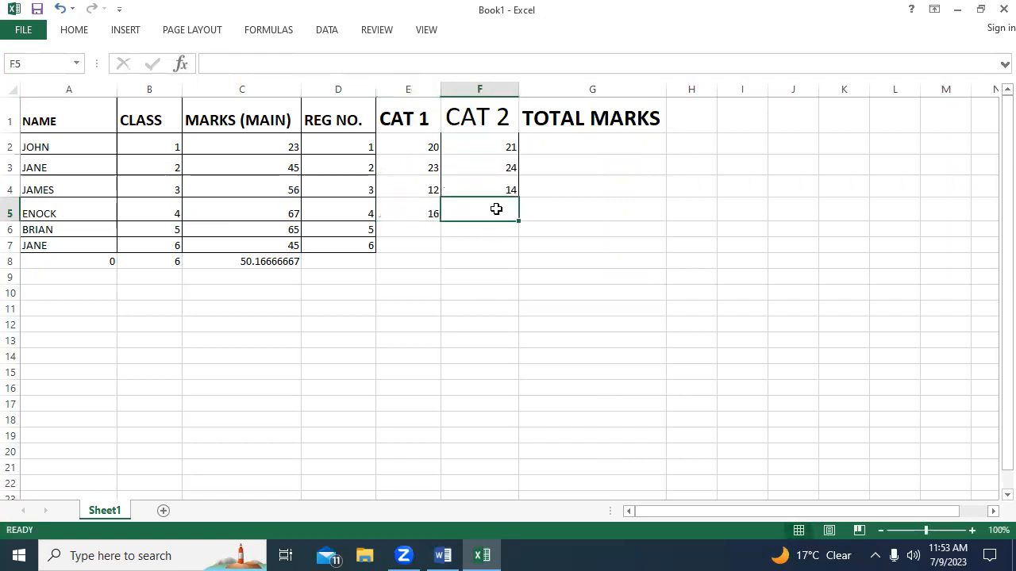
{"action": "type", "text": "17"}
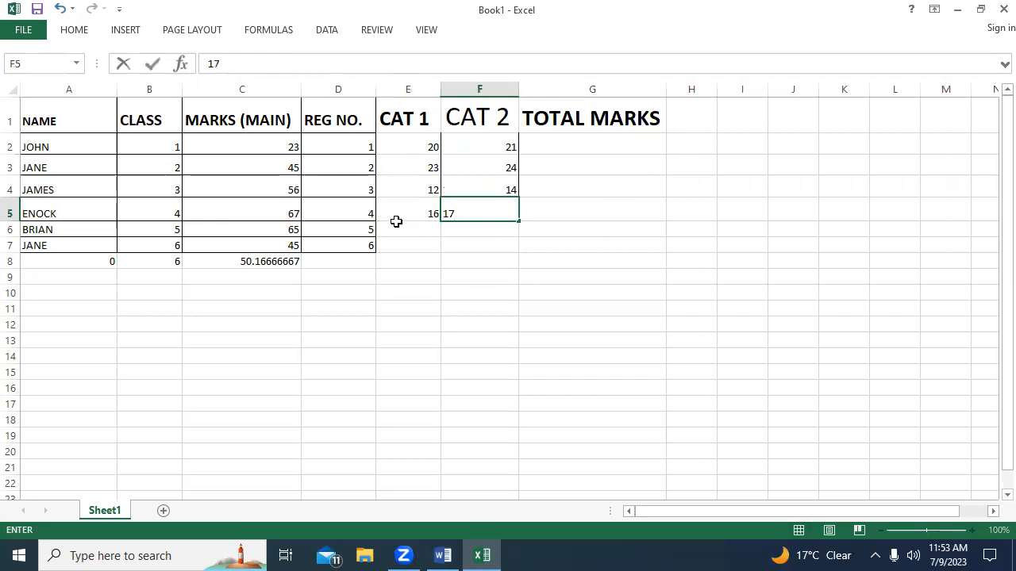
Enter the CAT 1 and CAT 2 marks 17 and 19 in row 6, and 18 and 21 in row 7.
{"action": "left_click", "coordinate": [409, 231]}
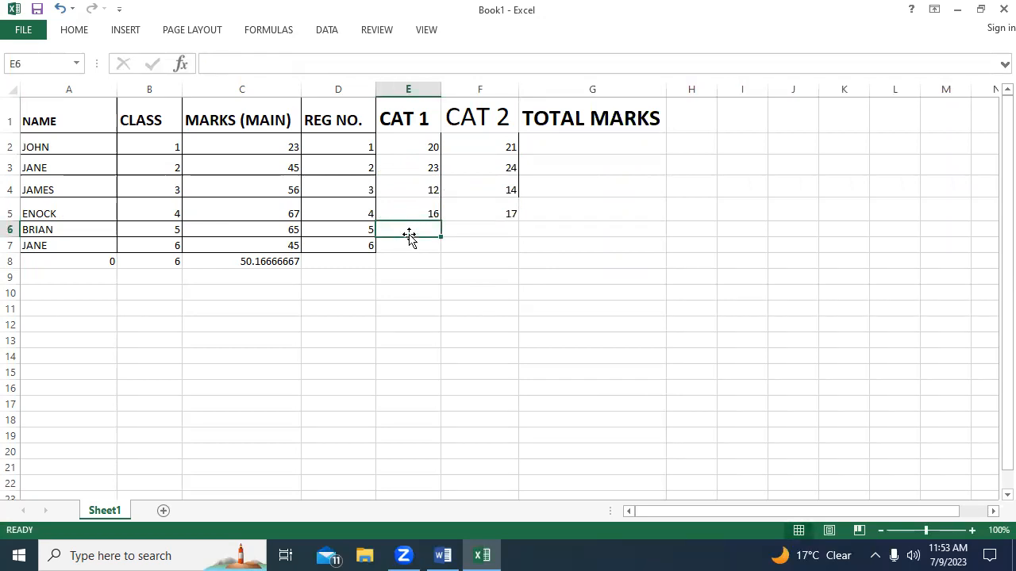
{"action": "type", "text": "17"}
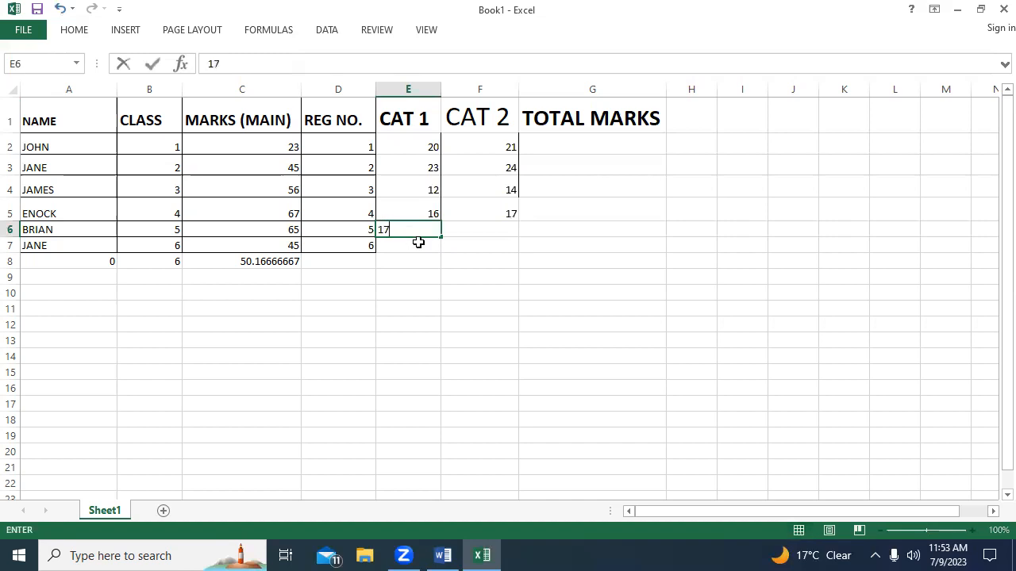
{"action": "left_click", "coordinate": [480, 231]}
{"action": "type", "text": "19"}
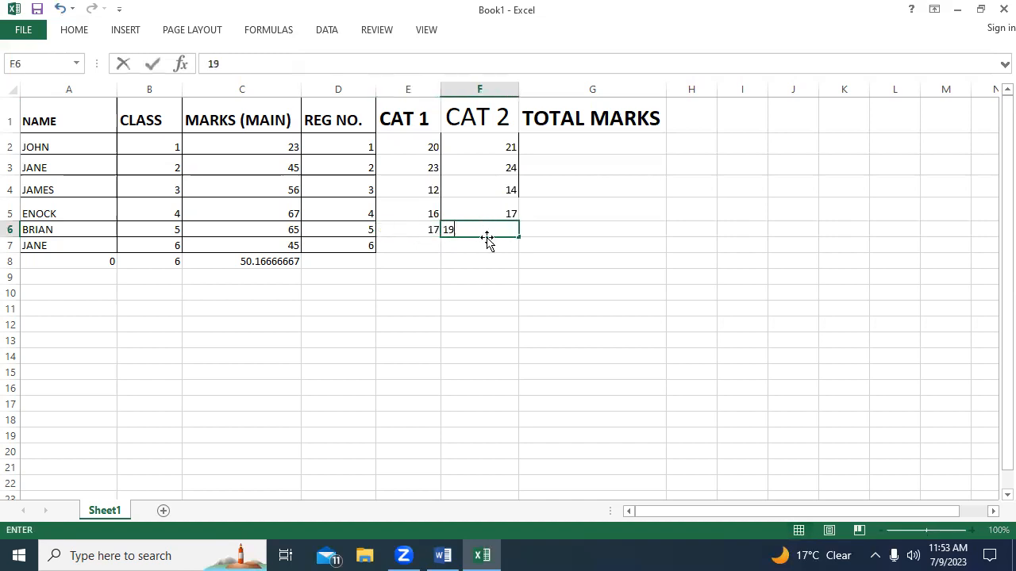
{"action": "left_click", "coordinate": [420, 245]}
{"action": "type", "text": "18"}
{"action": "left_click", "coordinate": [473, 243]}
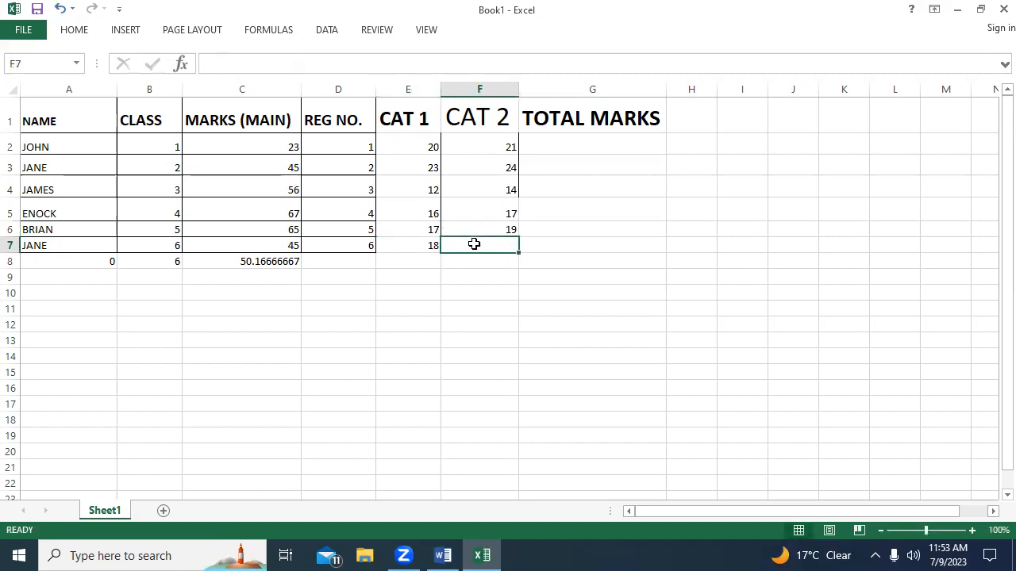
{"action": "type", "text": "21"}
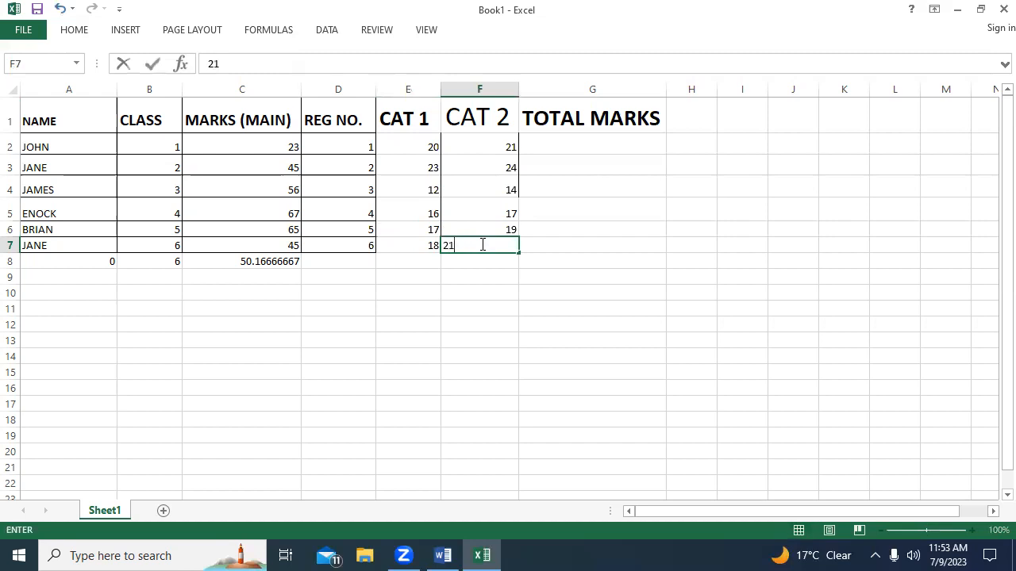
{"action": "left_click", "coordinate": [559, 246]}
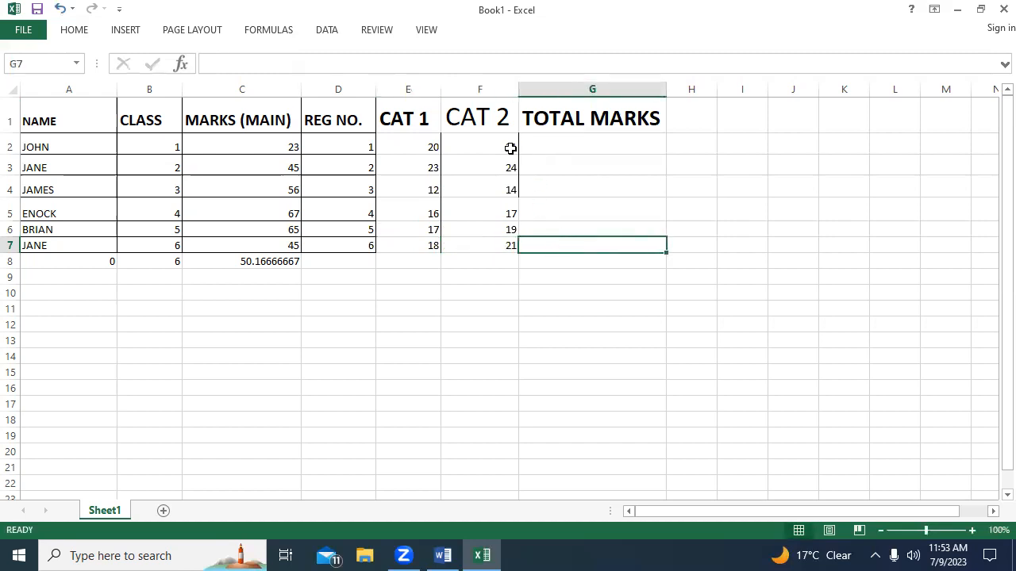
Insert a new column before the TOTAL MARKS column and enter the header CAT in its cell G1.
{"action": "left_click", "coordinate": [523, 117]}
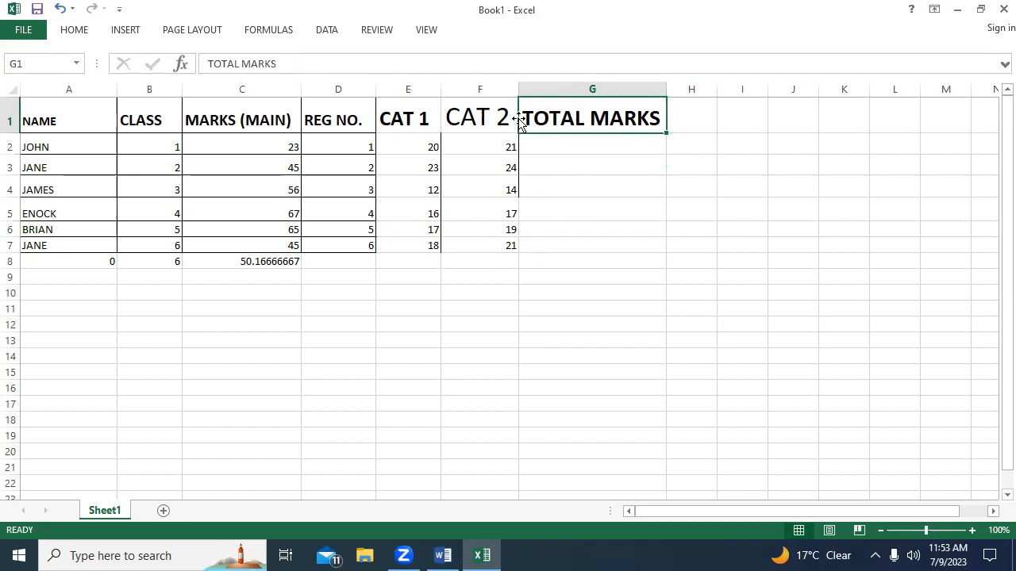
{"action": "left_click", "coordinate": [558, 89]}
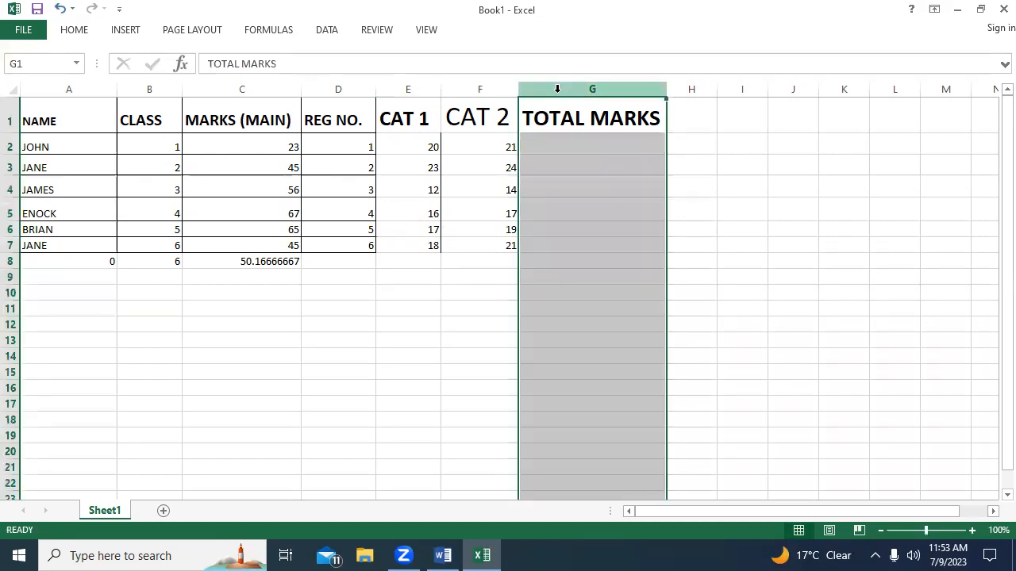
{"action": "right_click", "coordinate": [546, 86]}
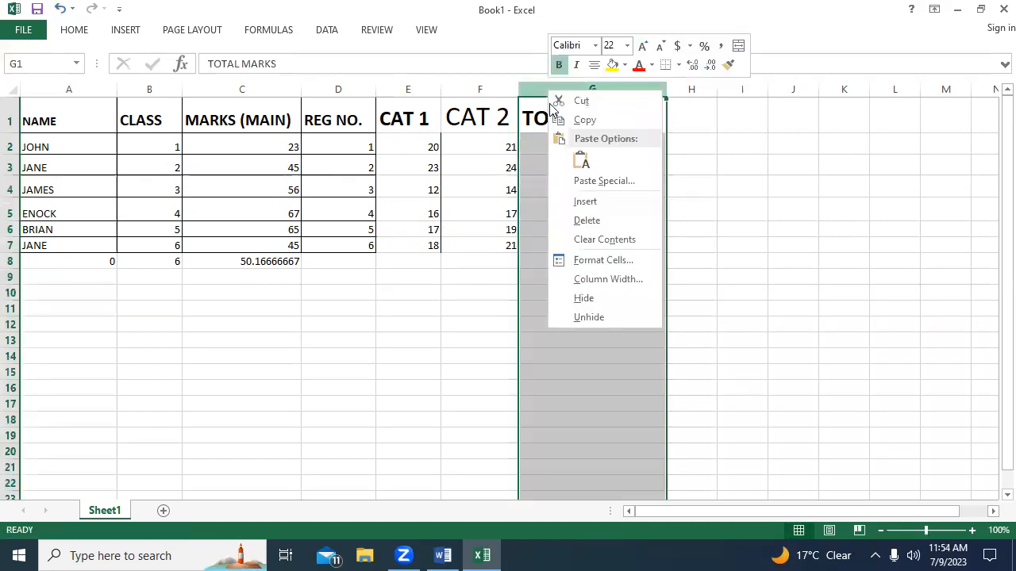
{"action": "left_click", "coordinate": [585, 202]}
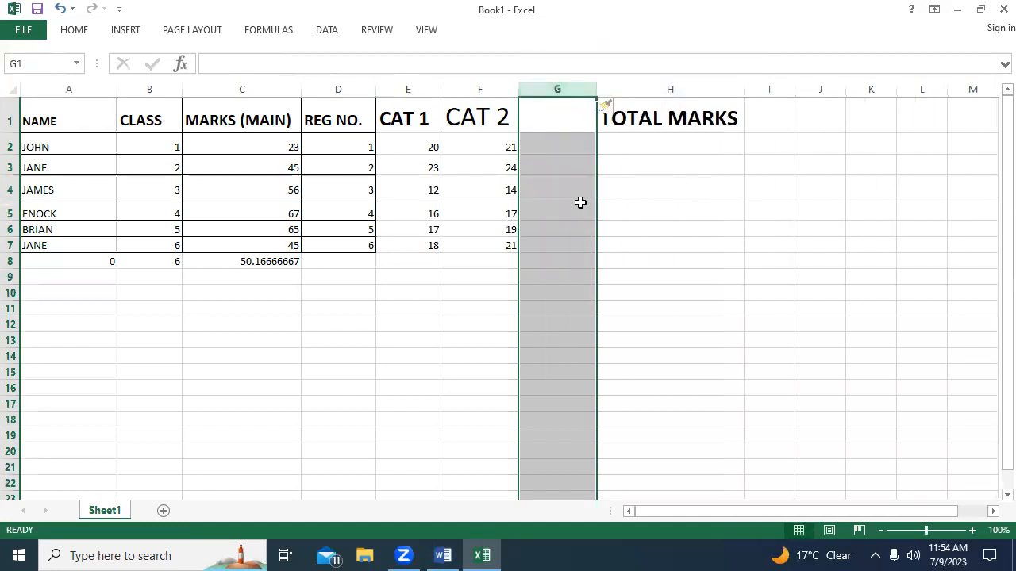
{"action": "left_click", "coordinate": [547, 115]}
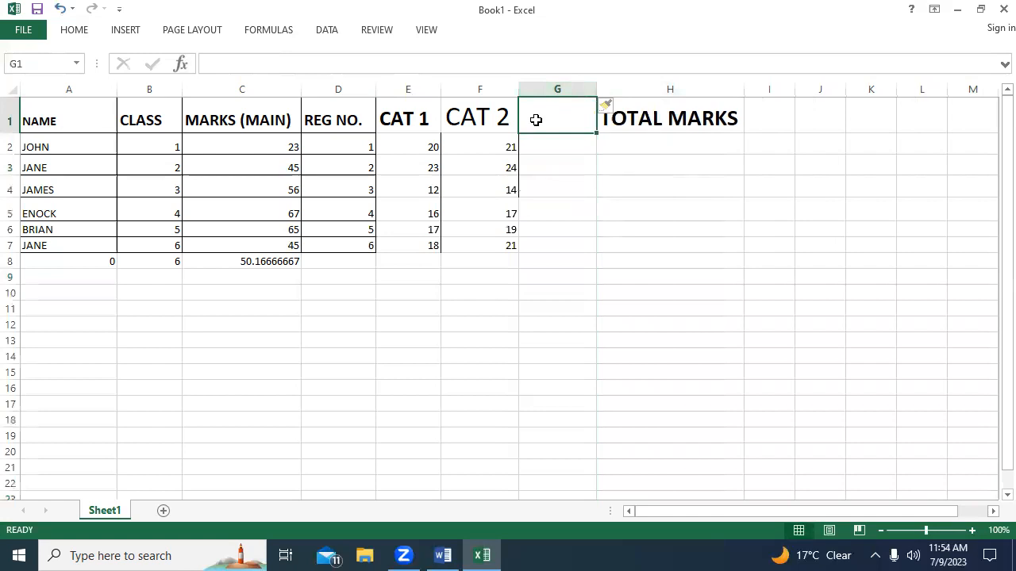
{"action": "type", "text": "CAT"}
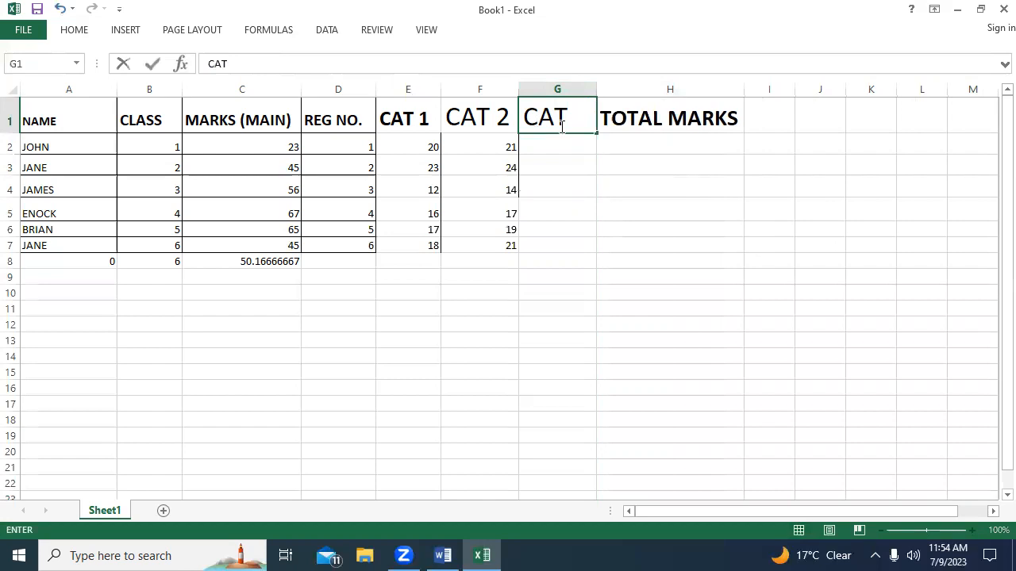
{"action": "left_click", "coordinate": [544, 148]}
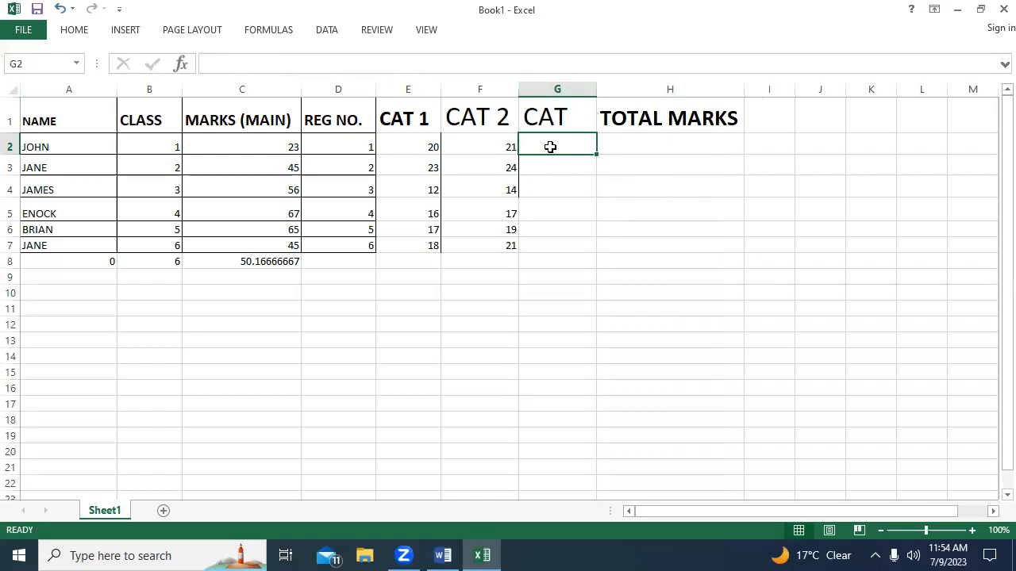
Enter the formula =AVERAGE(E2:F2) in cell G2 to average the first student's CAT 1 and CAT 2 marks.
{"action": "type", "text": "="}
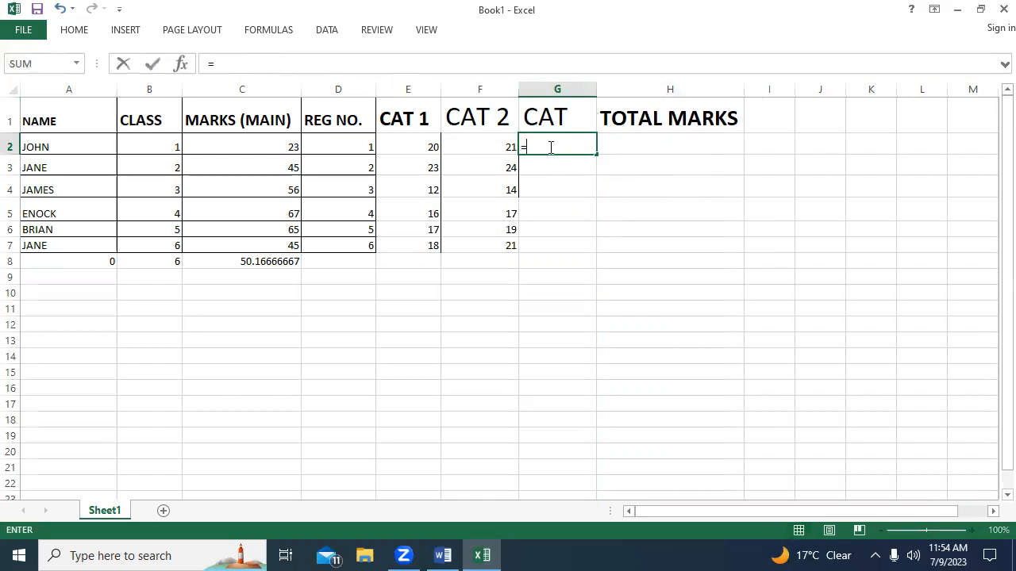
{"action": "type", "text": "A"}
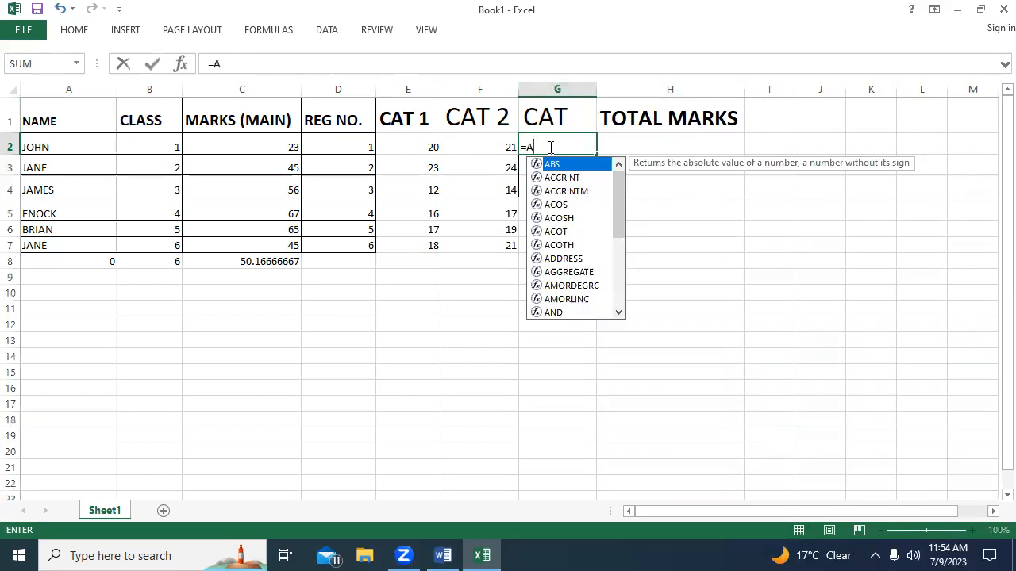
{"action": "type", "text": "VERAGE"}
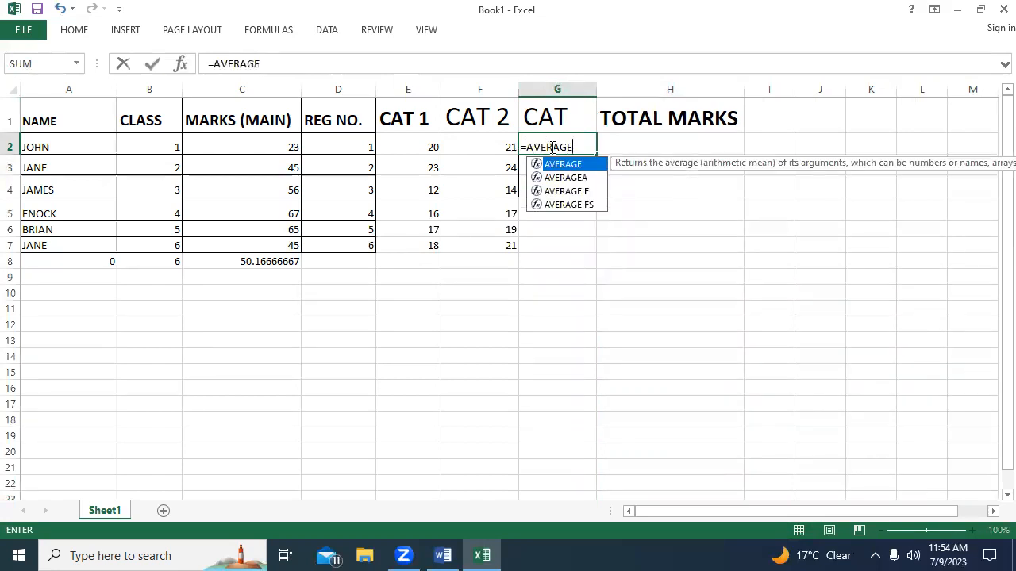
{"action": "type", "text": "("}
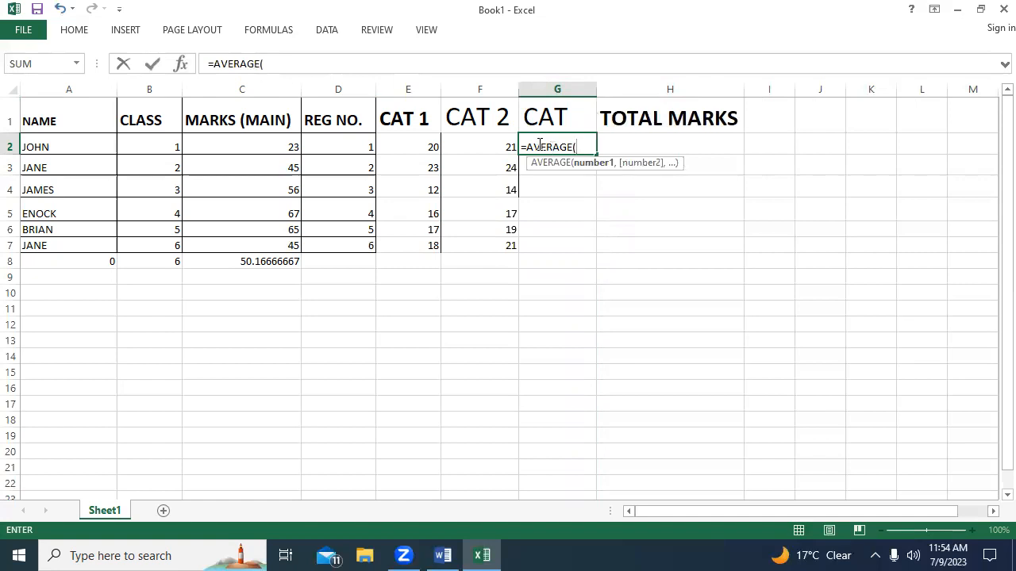
{"action": "left_click", "coordinate": [412, 146]}
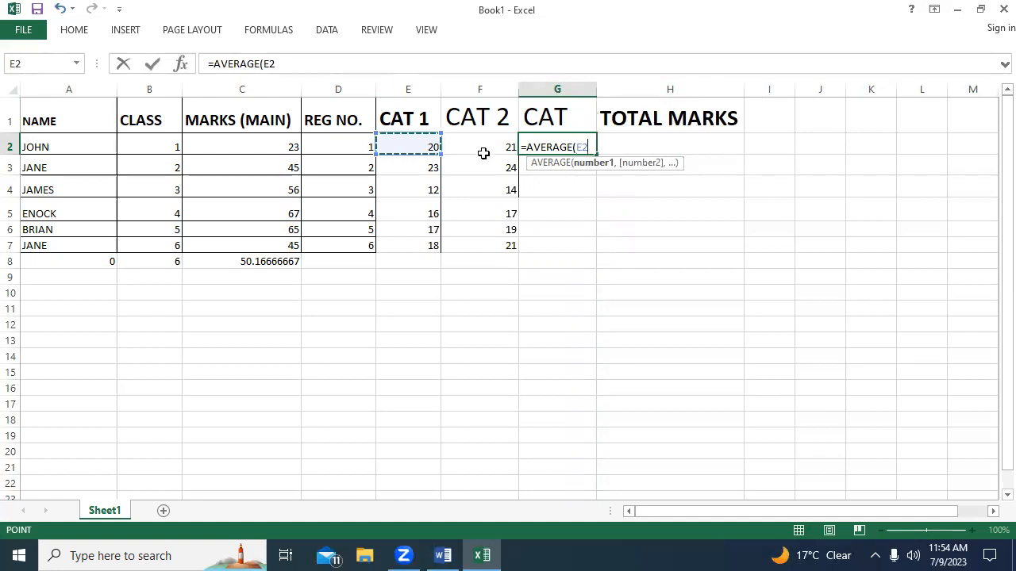
{"action": "key", "text": "F8"}
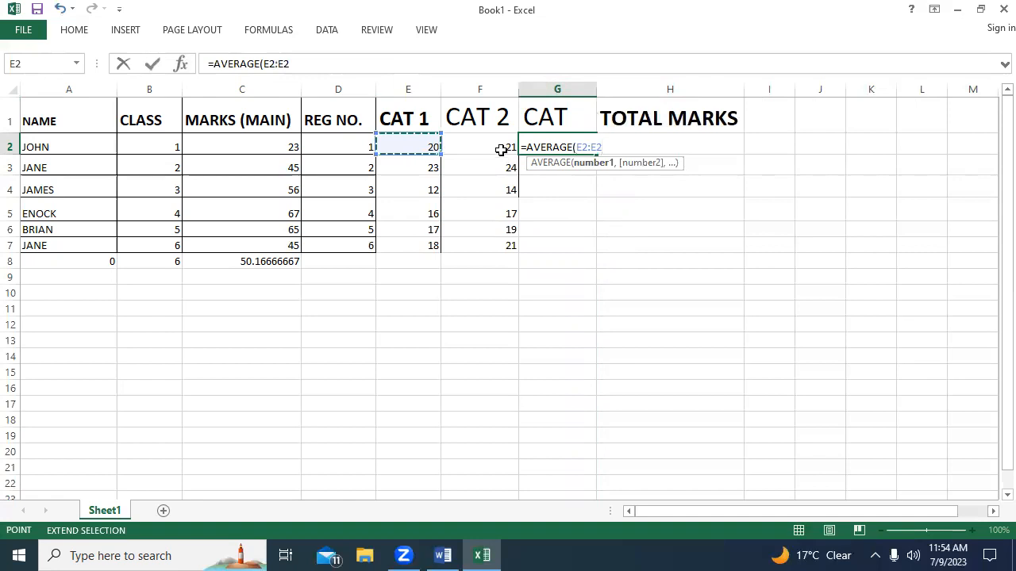
{"action": "key", "text": "BackSpace"}
{"action": "key", "text": "BackSpace"}
{"action": "type", "text": "F2"}
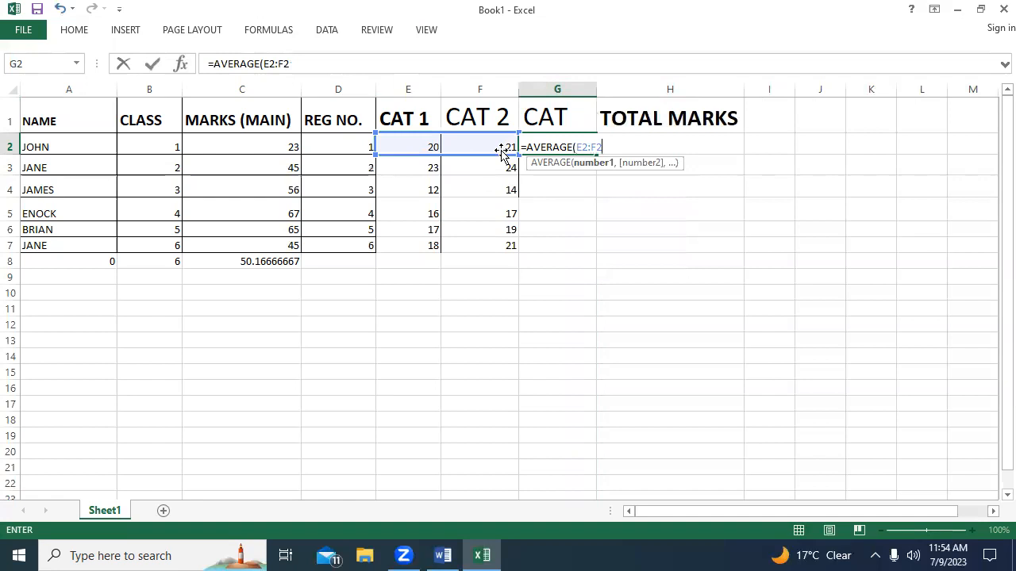
{"action": "type", "text": ")"}
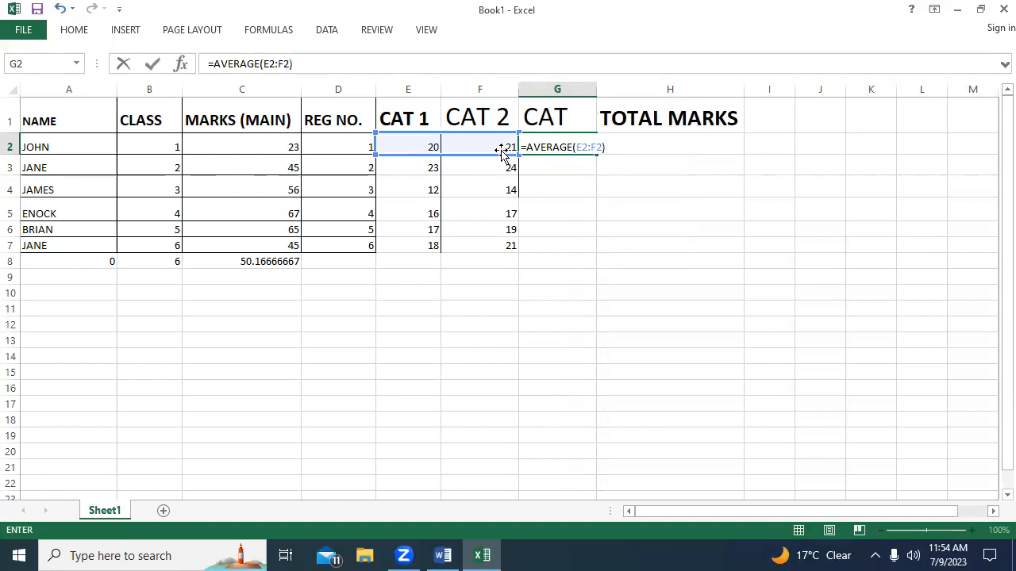
{"action": "key", "text": "Return"}
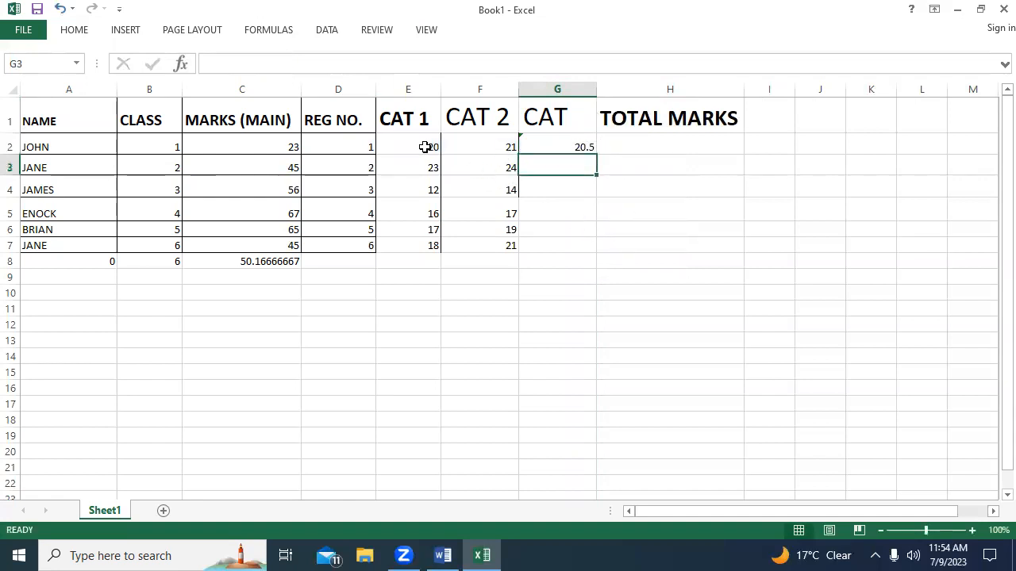
{"action": "left_click", "coordinate": [425, 147]}
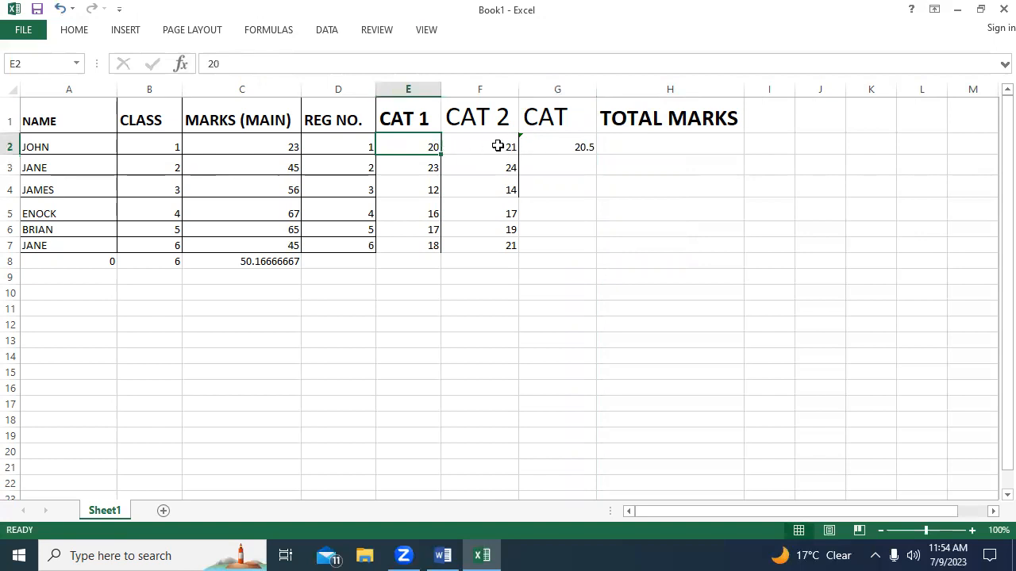
{"action": "left_click", "coordinate": [497, 143]}
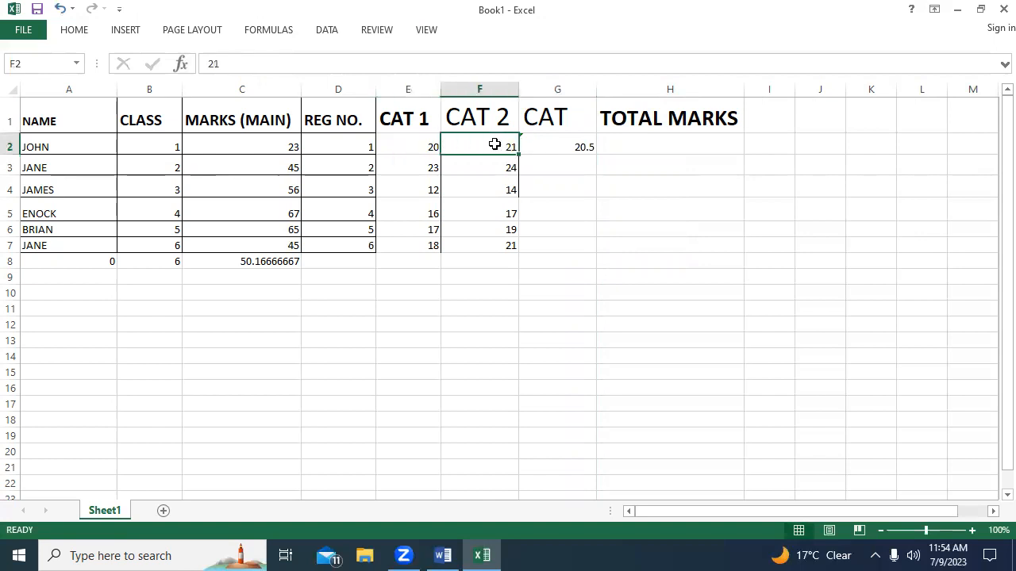
{"action": "left_click", "coordinate": [424, 148]}
{"action": "left_click", "coordinate": [508, 142]}
Fill the average formula from cell G2 down the CAT column to G7.
{"action": "left_click", "coordinate": [573, 147]}
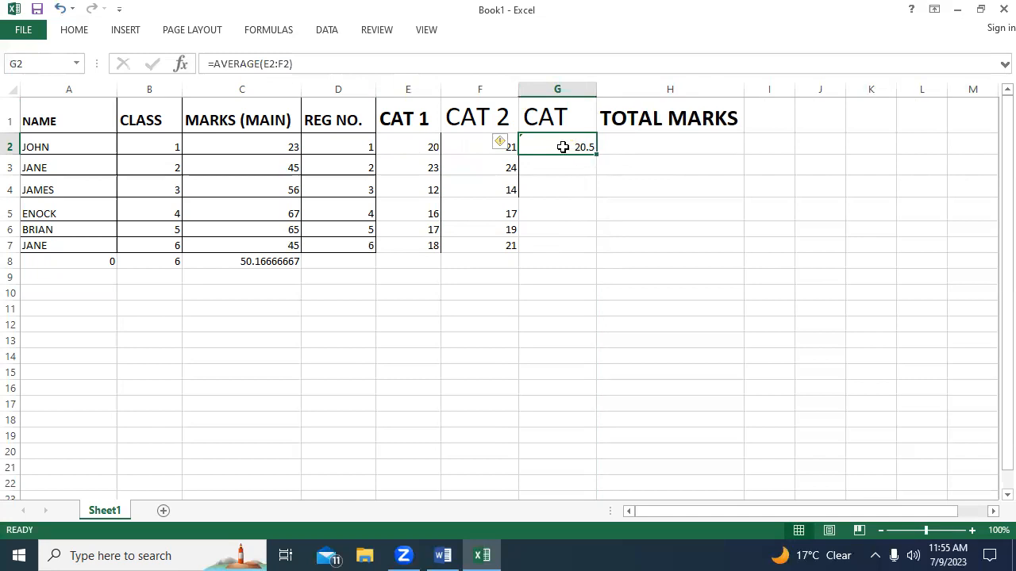
{"action": "left_click", "coordinate": [552, 168]}
{"action": "left_click", "coordinate": [563, 145]}
{"action": "double_click", "coordinate": [593, 151]}
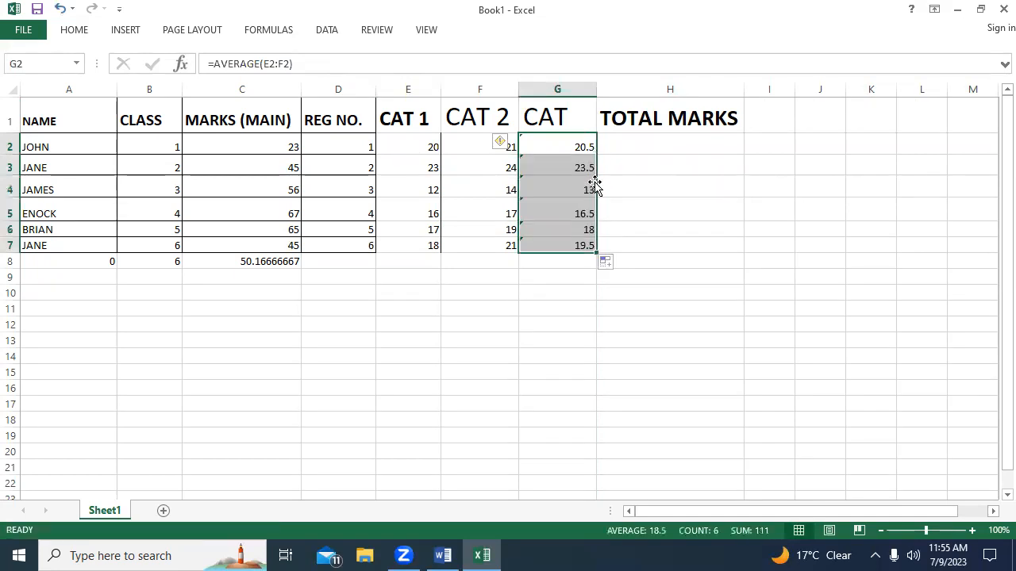
Examine the filled average formulas in cells G7, G6, G5 and G3 of the CAT column.
{"action": "left_click", "coordinate": [569, 243]}
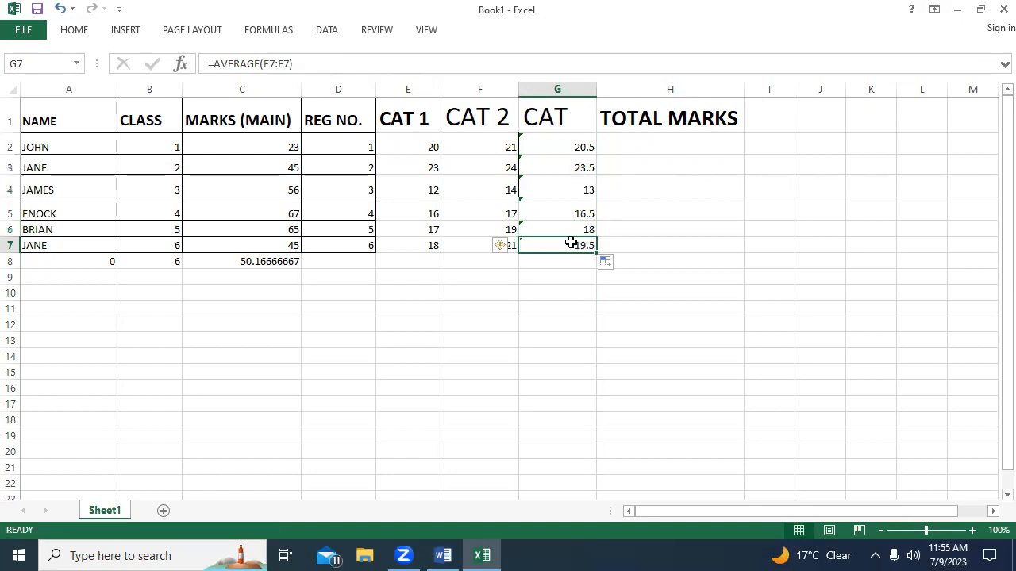
{"action": "left_click", "coordinate": [561, 227]}
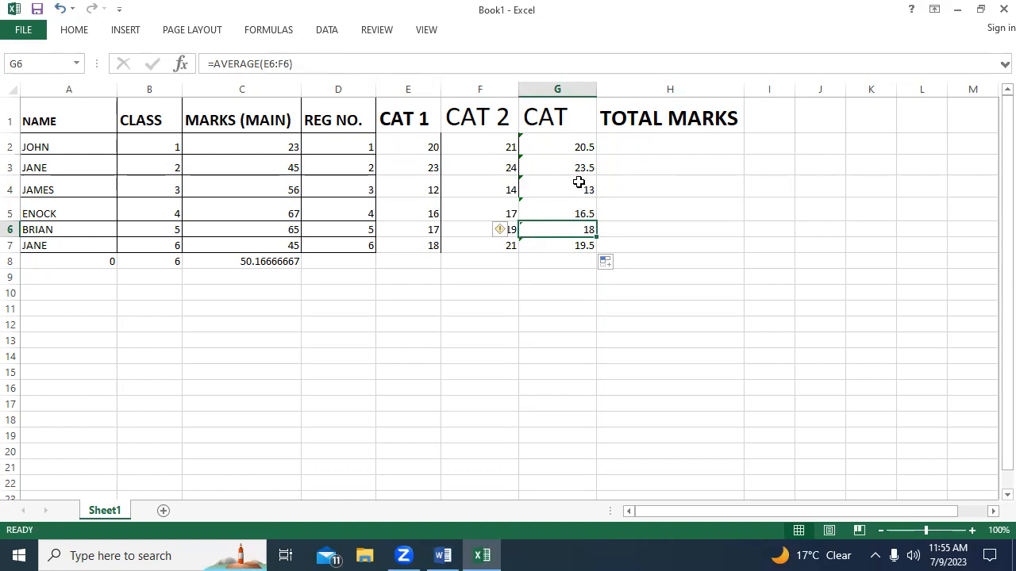
{"action": "left_click", "coordinate": [559, 202]}
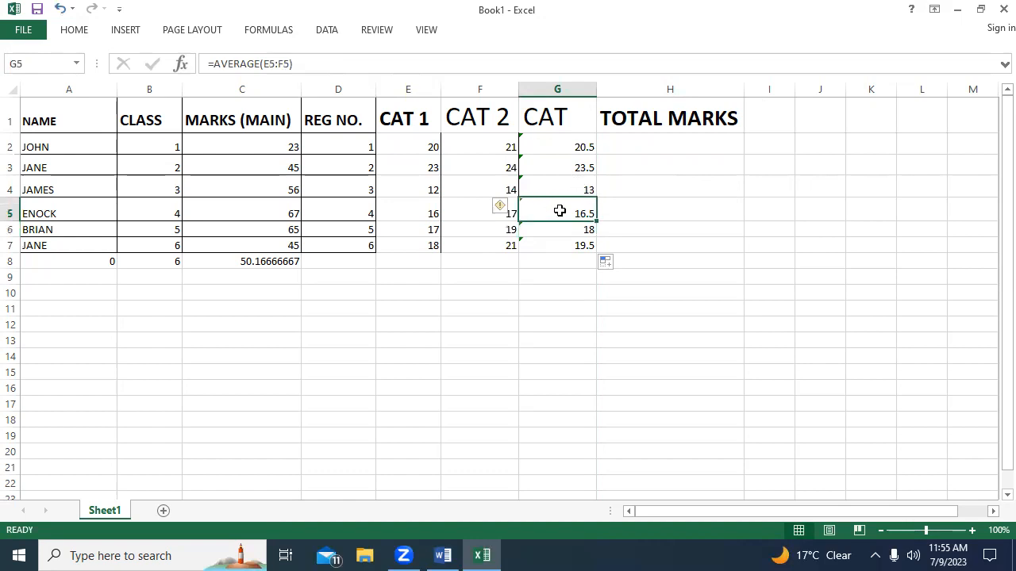
{"action": "left_click", "coordinate": [578, 166]}
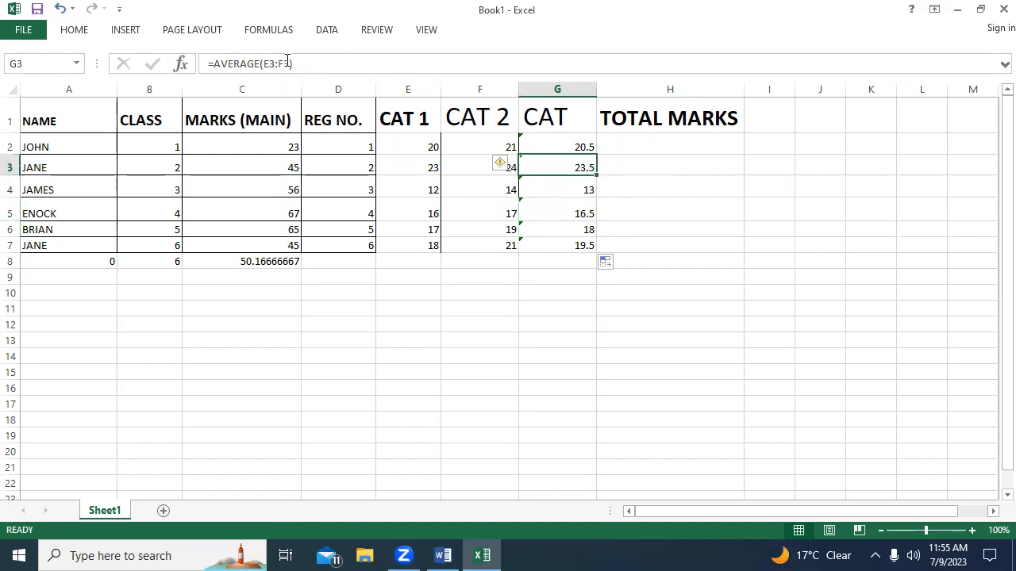
{"action": "left_click_drag", "start_coordinate": [302, 64], "coordinate": [216, 65]}
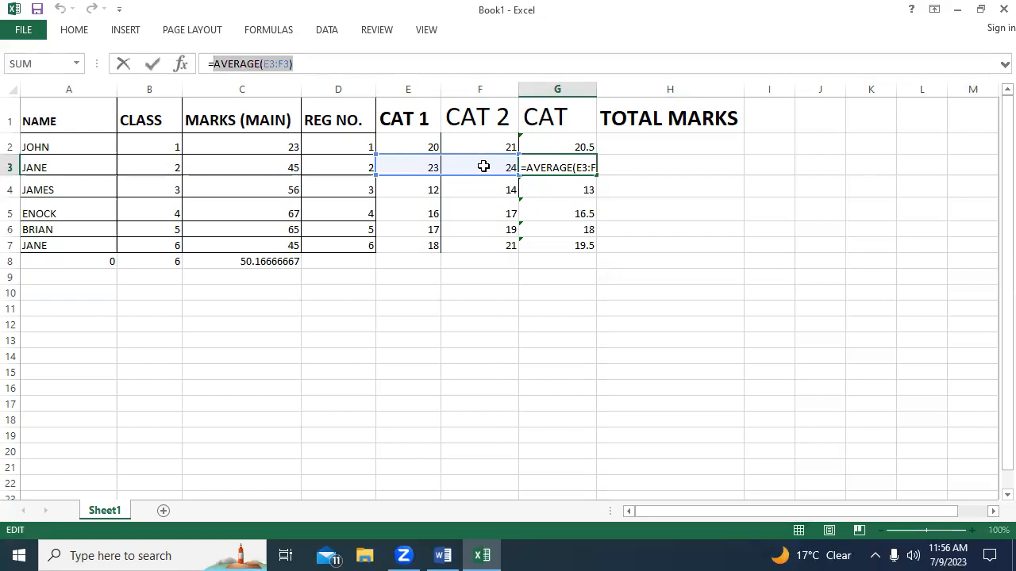
Clear the content of cell G3 and refill the average formula from G2 down to G7.
{"action": "left_click", "coordinate": [630, 168]}
{"action": "left_click", "coordinate": [563, 167]}
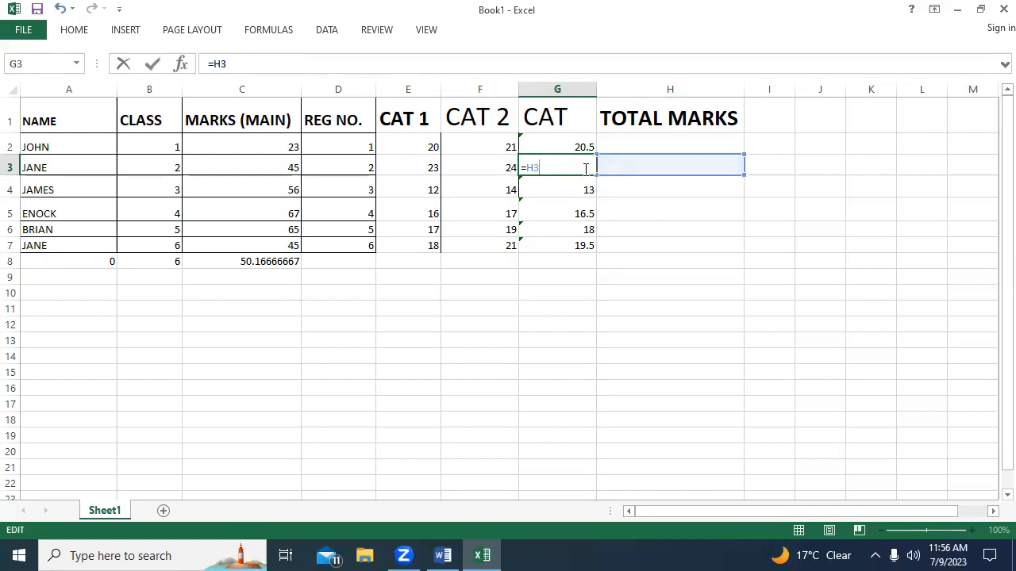
{"action": "key", "text": "BackSpace"}
{"action": "key", "text": "BackSpace"}
{"action": "key", "text": "BackSpace"}
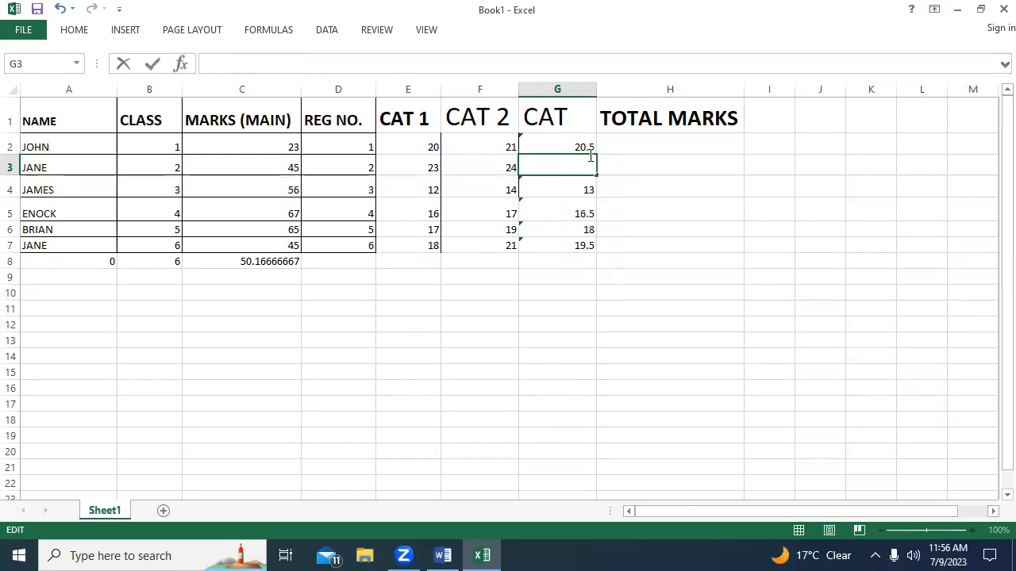
{"action": "left_click", "coordinate": [595, 150]}
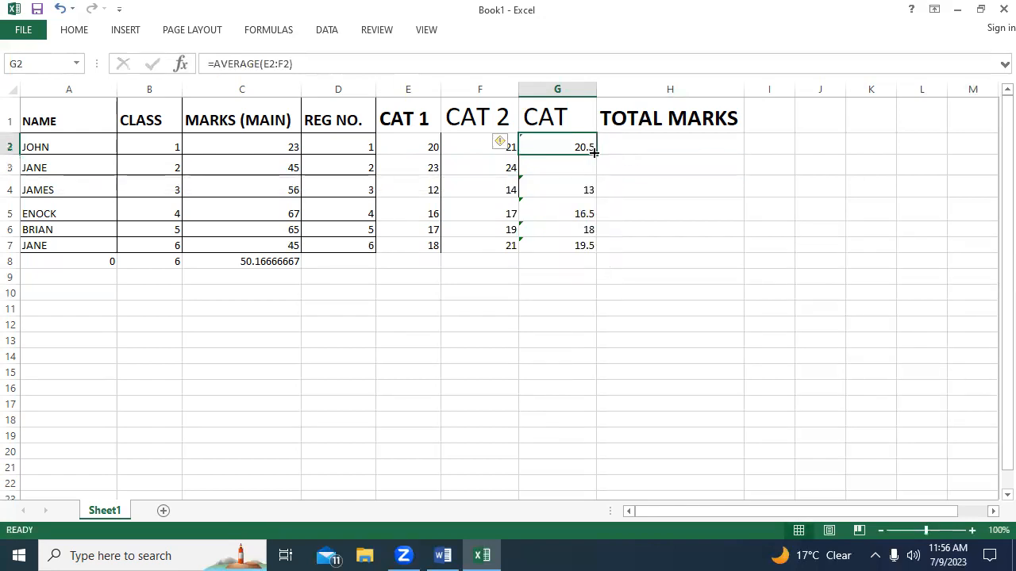
{"action": "left_click_drag", "start_coordinate": [595, 155], "coordinate": [606, 256]}
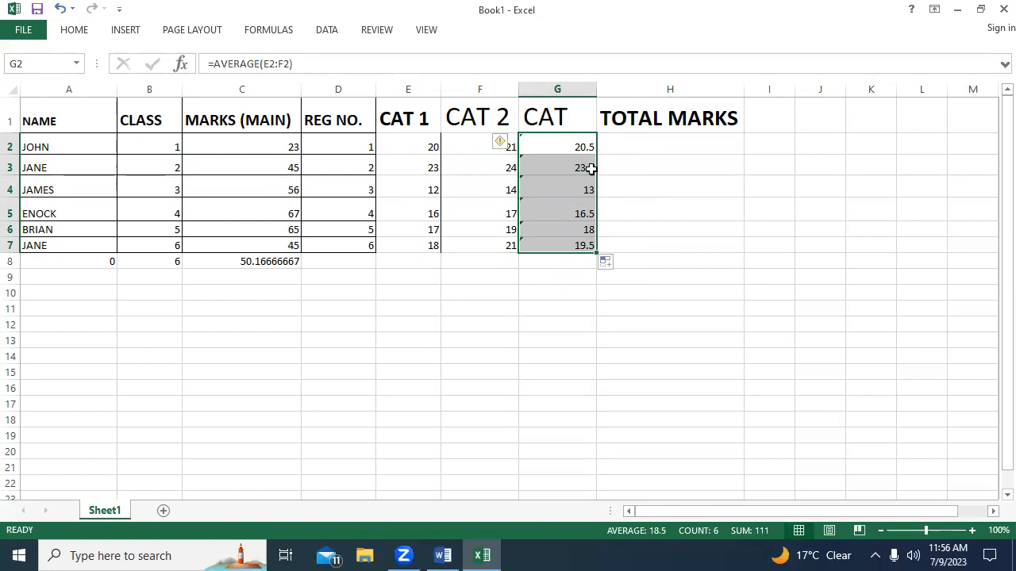
Start a SUM formula in cell H2 under TOTAL MARKS.
{"action": "left_click", "coordinate": [635, 149]}
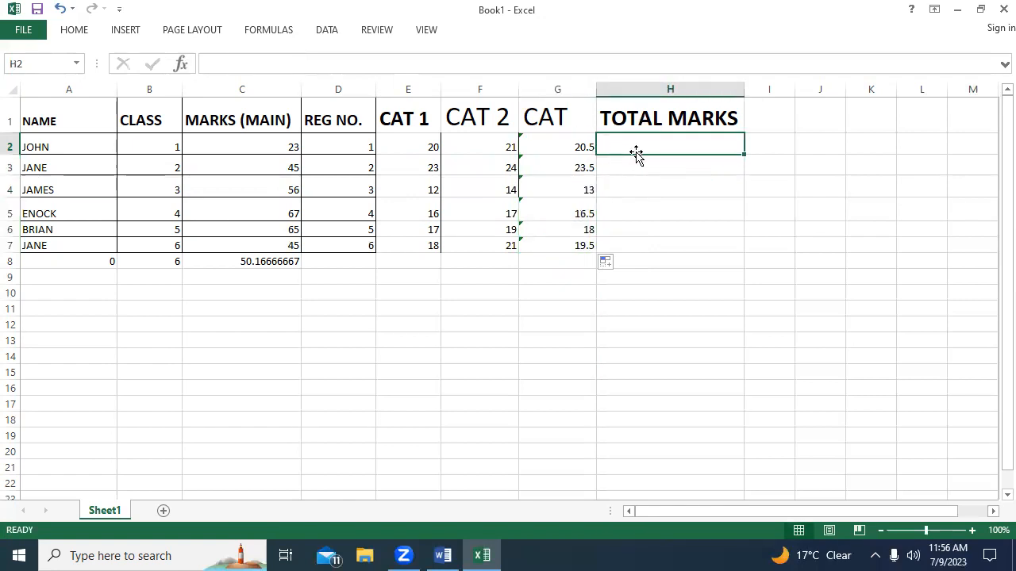
{"action": "left_click", "coordinate": [584, 150]}
{"action": "left_click", "coordinate": [673, 149]}
{"action": "type", "text": "="}
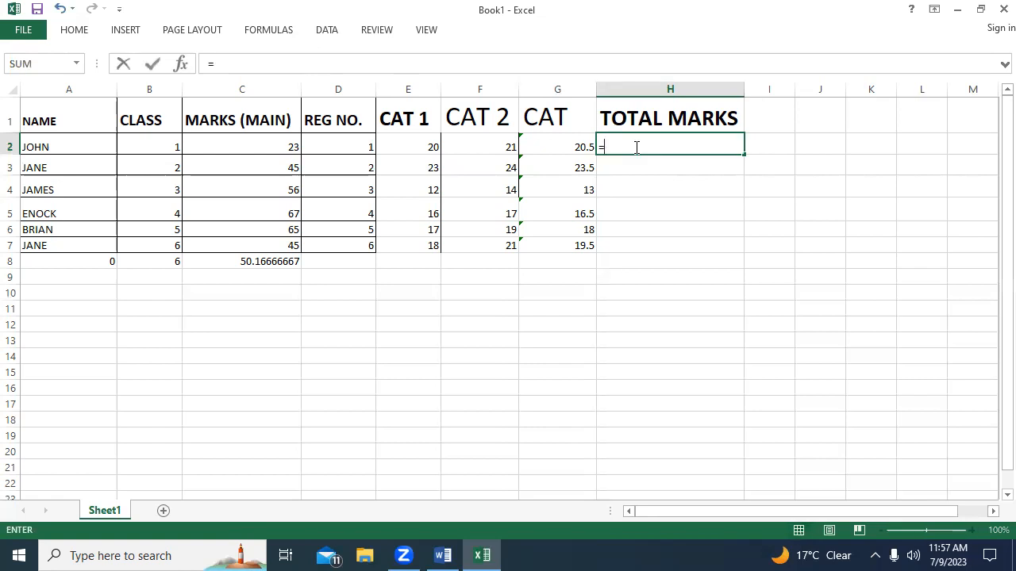
{"action": "type", "text": "SU"}
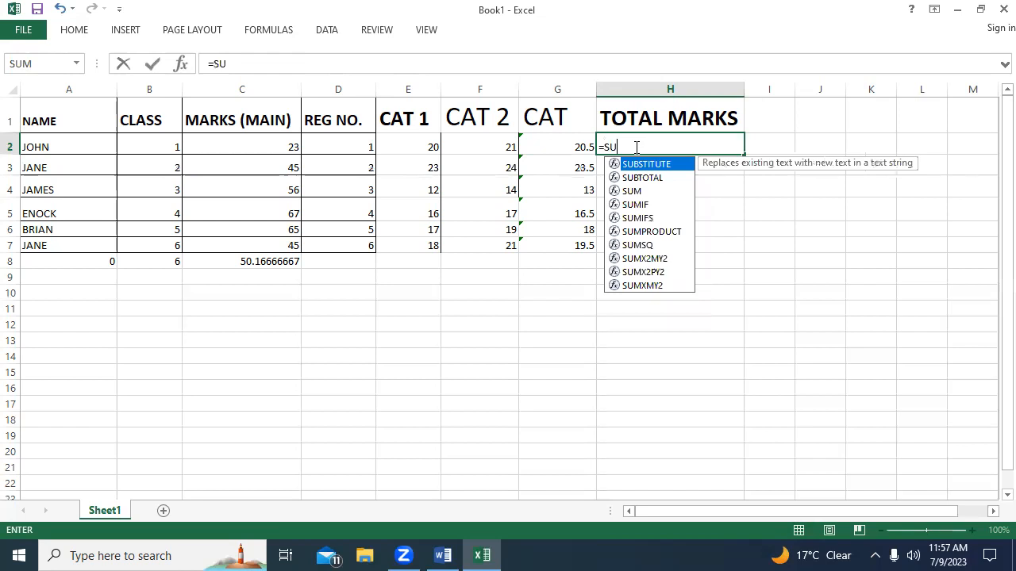
{"action": "type", "text": "M"}
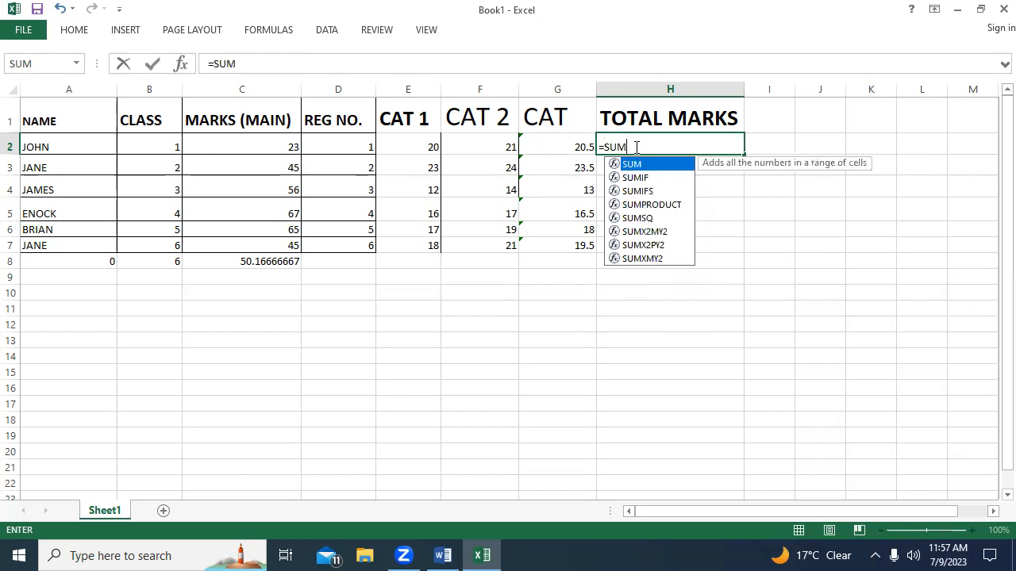
{"action": "type", "text": "("}
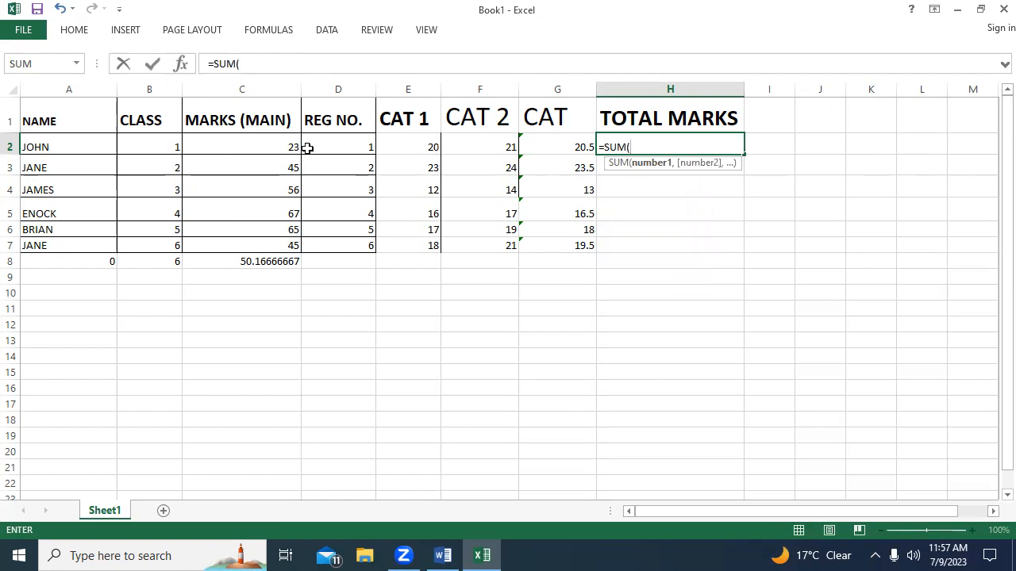
{"action": "left_click", "coordinate": [238, 140]}
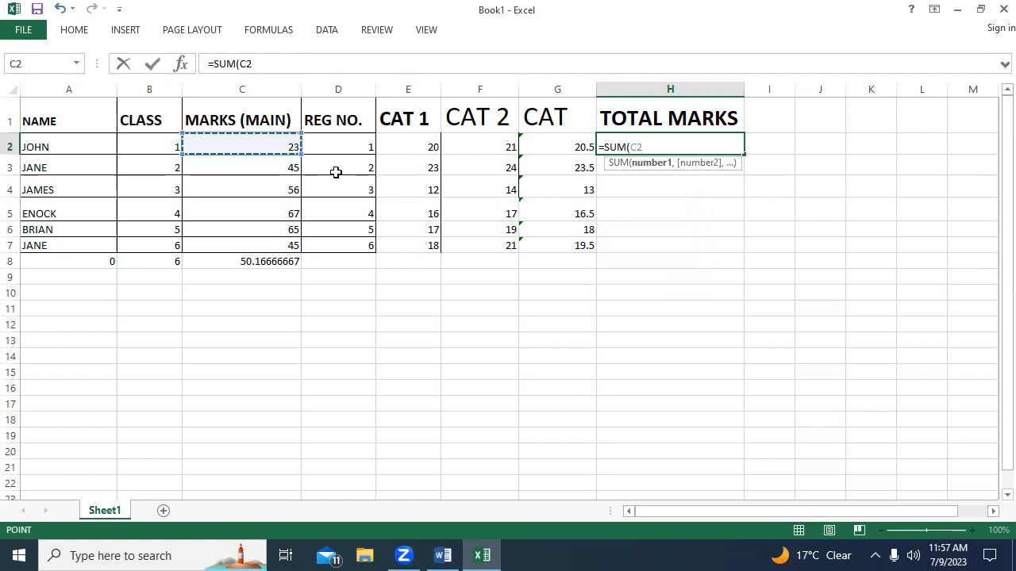
{"action": "key", "text": "F8"}
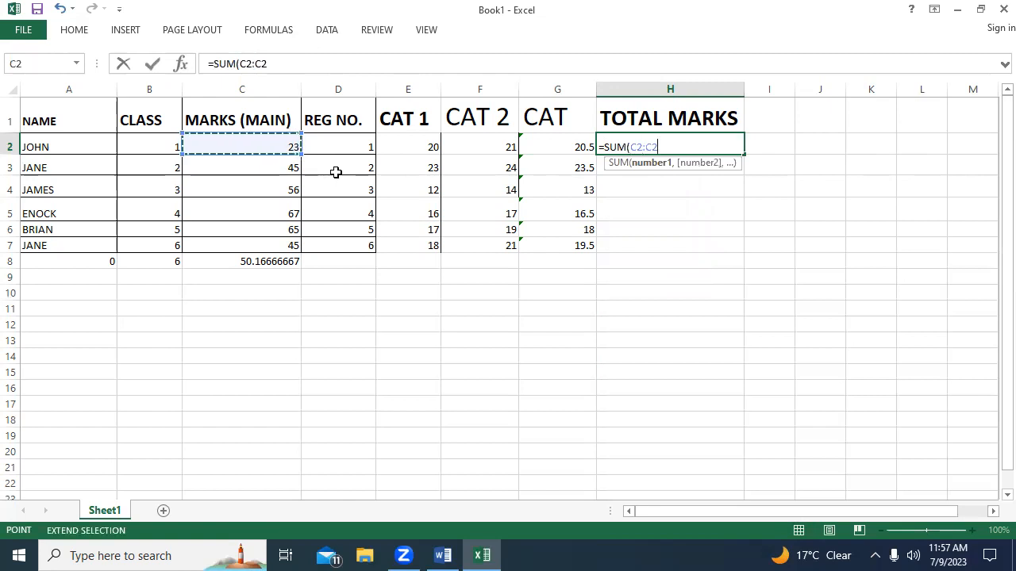
{"action": "left_click", "coordinate": [574, 147]}
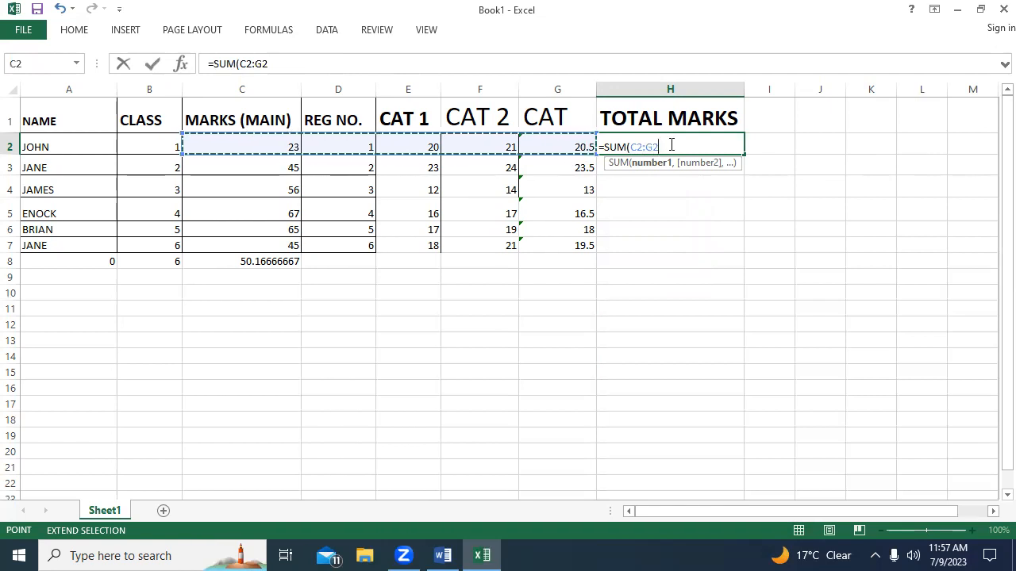
{"action": "key", "text": "BackSpace"}
{"action": "key", "text": "BackSpace"}
{"action": "key", "text": "BackSpace"}
{"action": "key", "text": "BackSpace"}
{"action": "key", "text": "BackSpace"}
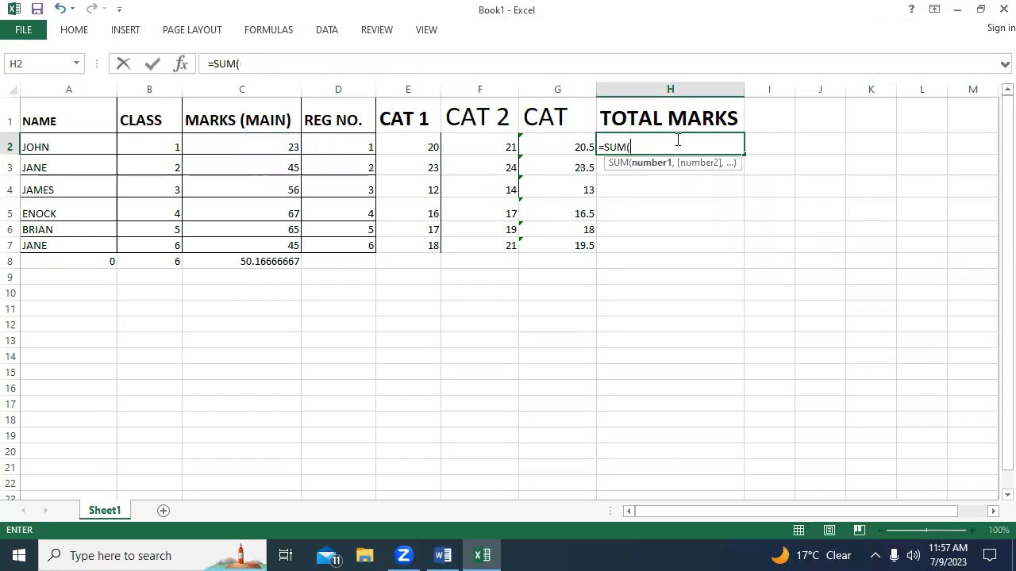
Complete the formula in H2 as =SUM(C2,G2) to add the main marks and the CAT average.
{"action": "type", "text": "C"}
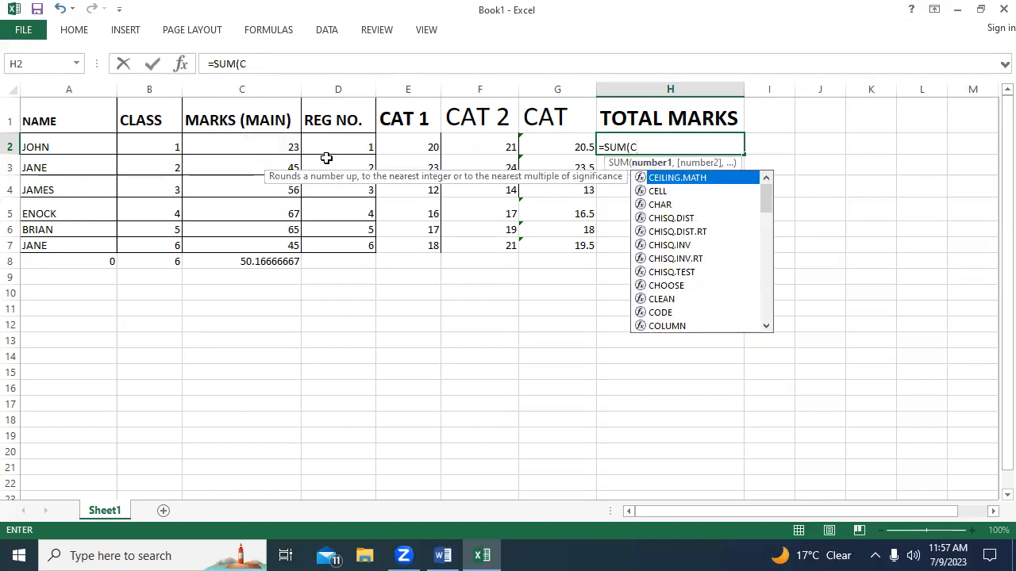
{"action": "left_click", "coordinate": [259, 144]}
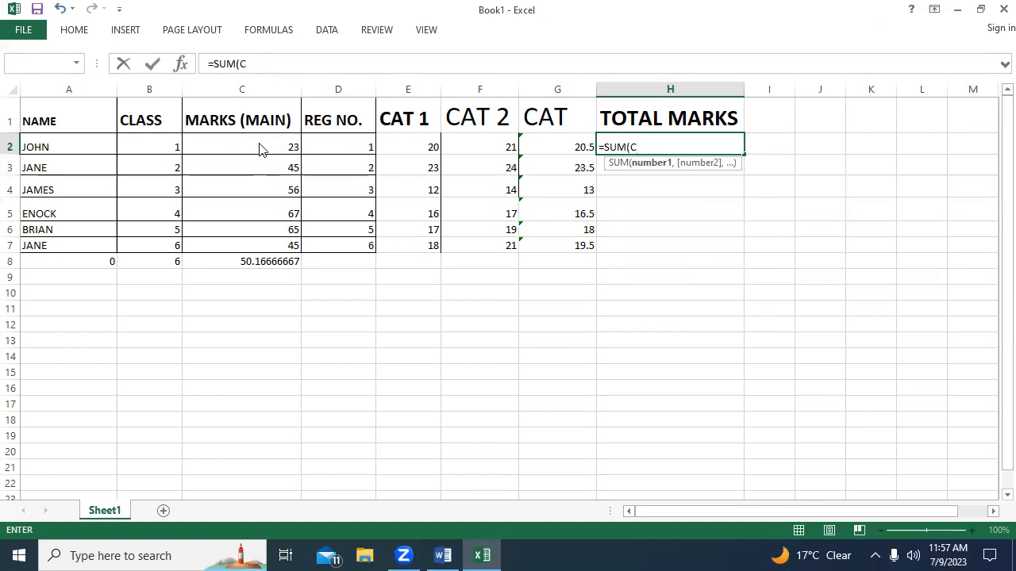
{"action": "left_click", "coordinate": [805, 212]}
{"action": "left_click", "coordinate": [250, 143]}
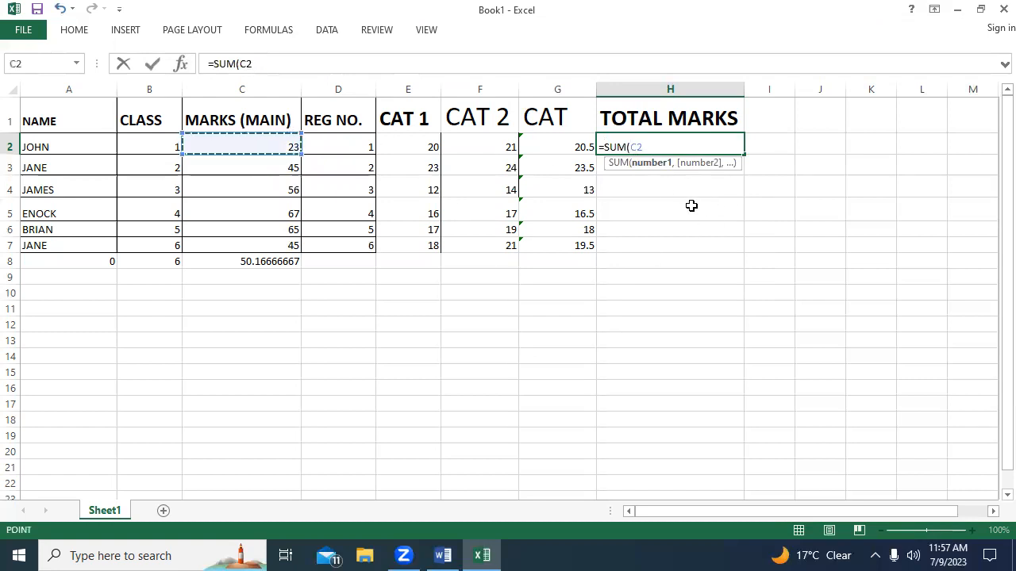
{"action": "type", "text": ","}
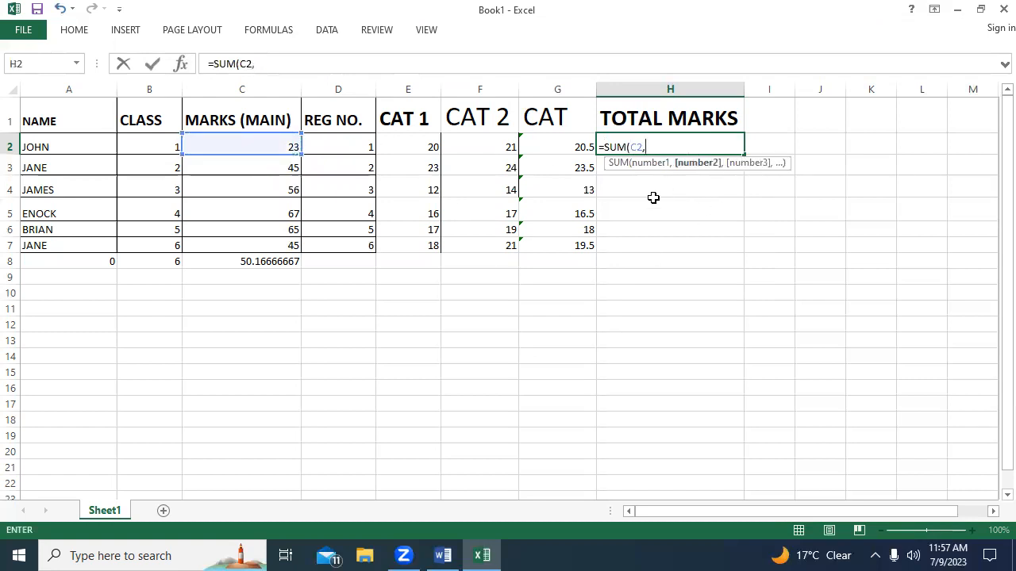
{"action": "left_click", "coordinate": [559, 145]}
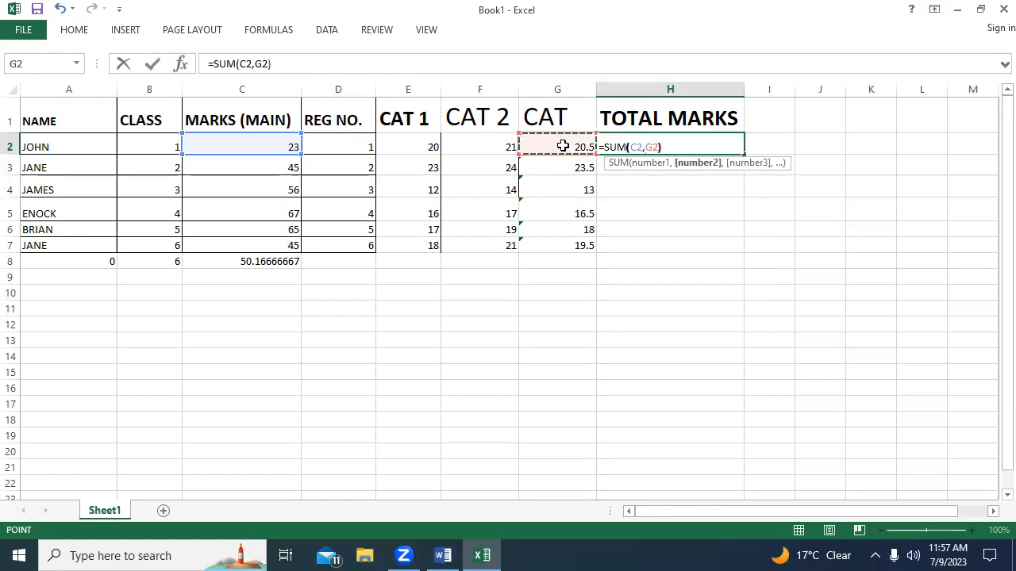
{"action": "type", "text": ")"}
{"action": "key", "text": "Return"}
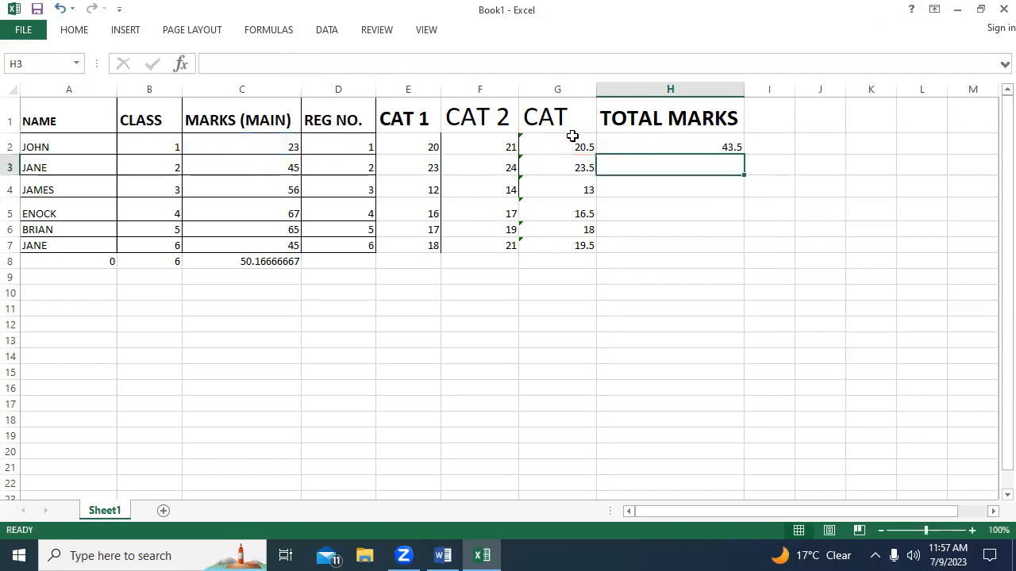
Fill the SUM formula from H2 down the TOTAL MARKS column to H7 and check the formulas in H2 and H3.
{"action": "left_click", "coordinate": [571, 145]}
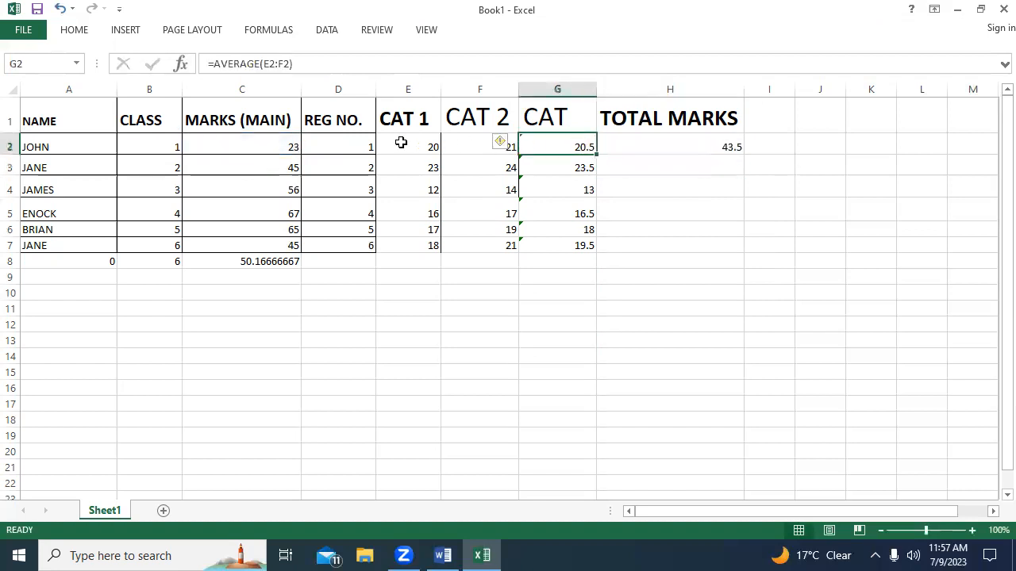
{"action": "left_click", "coordinate": [275, 149]}
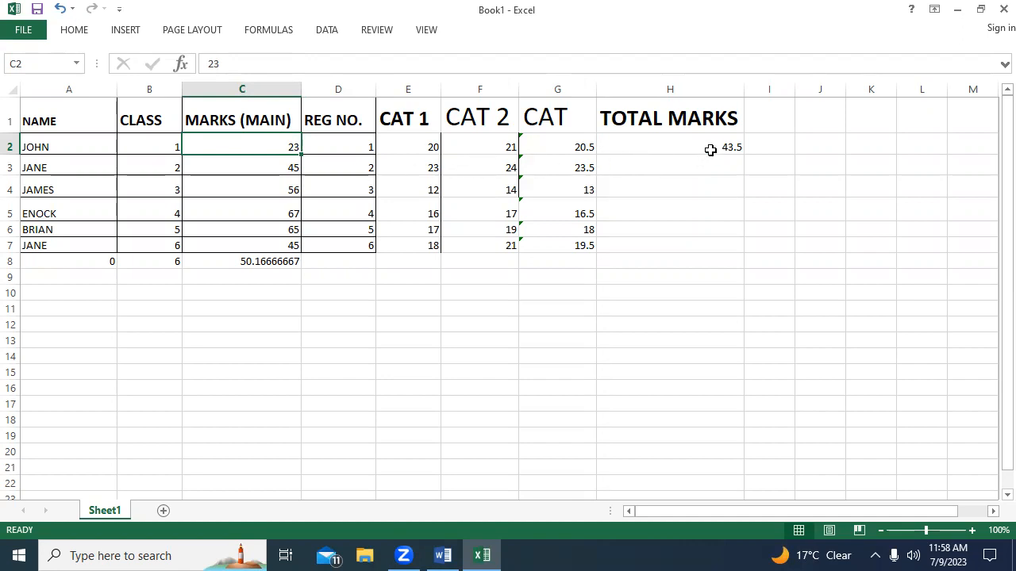
{"action": "left_click", "coordinate": [636, 165]}
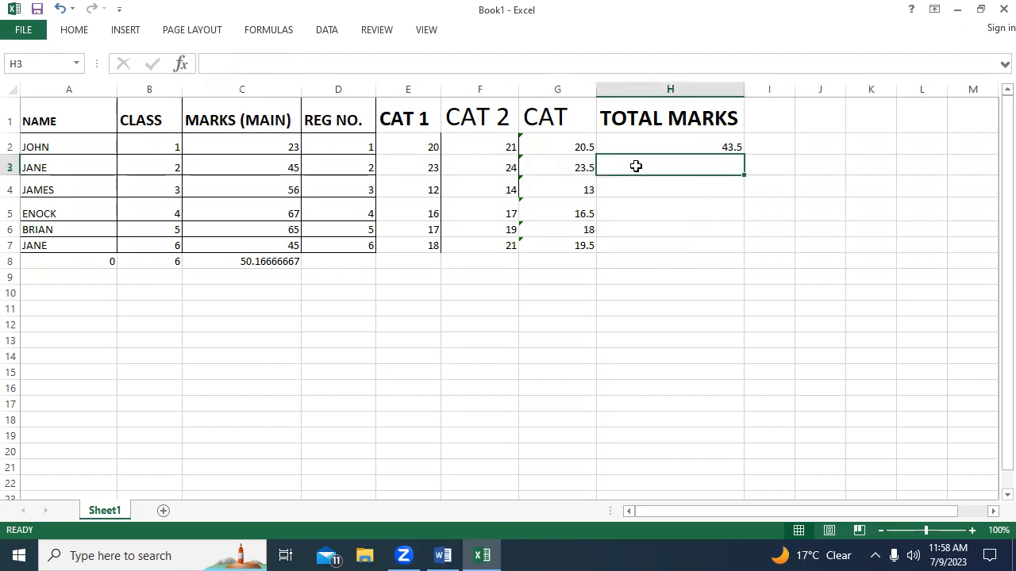
{"action": "left_click", "coordinate": [724, 144]}
{"action": "left_click_drag", "start_coordinate": [743, 151], "coordinate": [745, 251]}
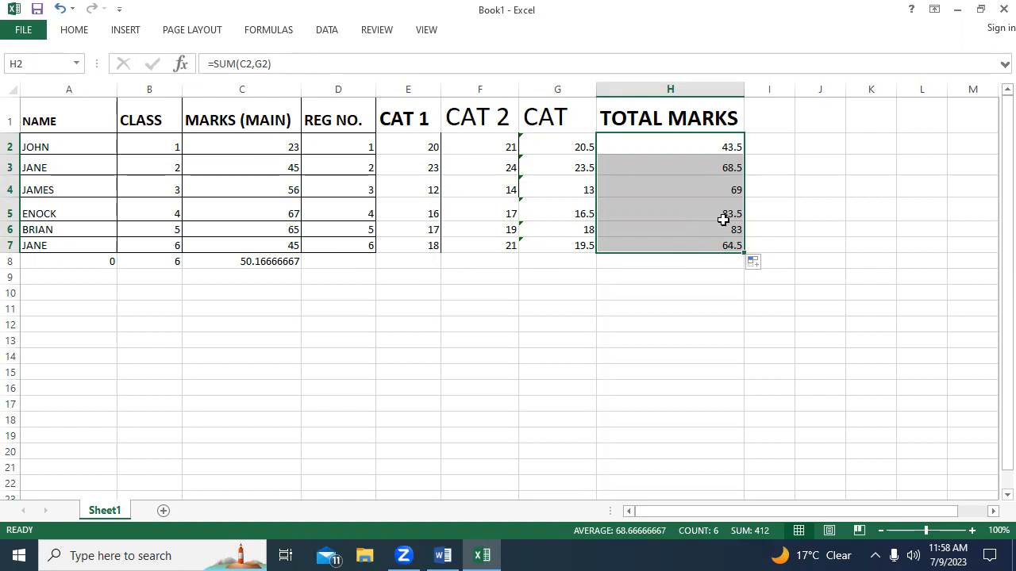
{"action": "left_click", "coordinate": [693, 159]}
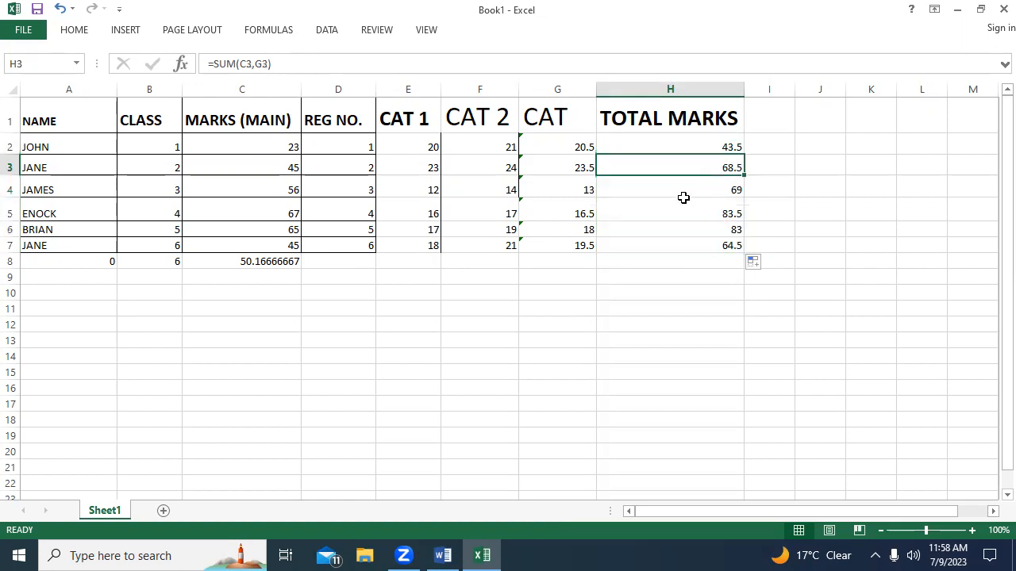
{"action": "left_click", "coordinate": [679, 139]}
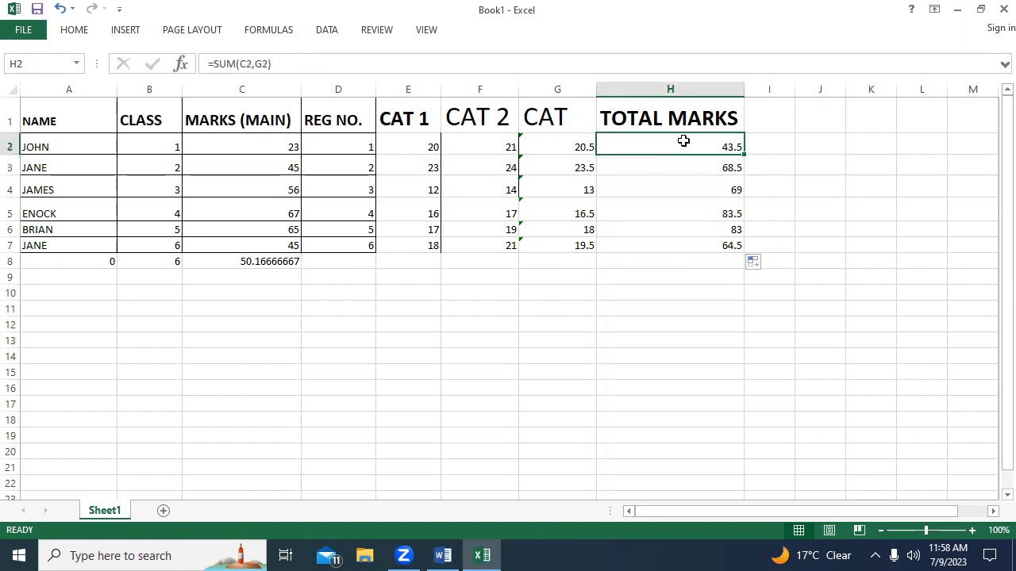
{"action": "left_click", "coordinate": [728, 168]}
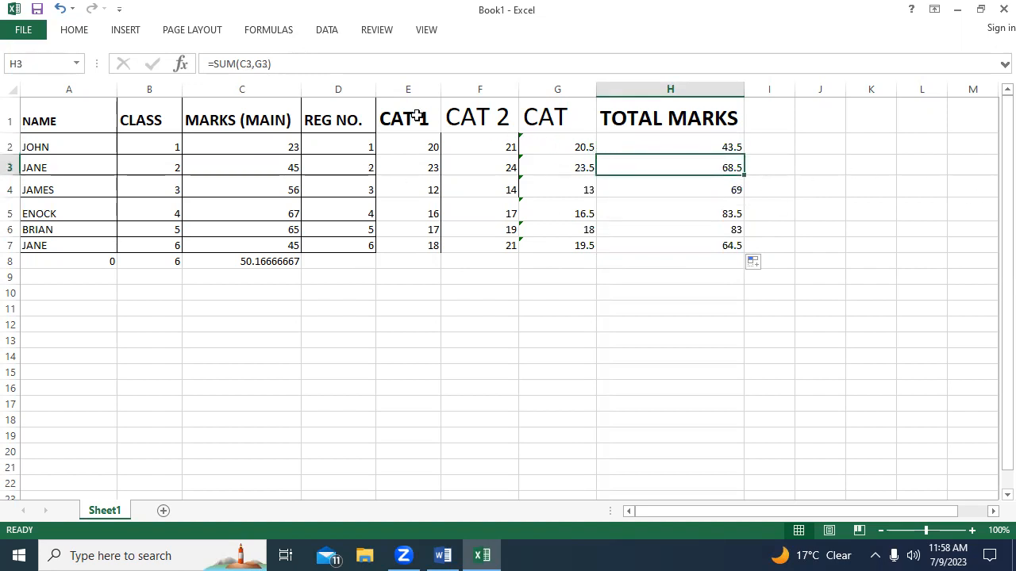
{"action": "left_click", "coordinate": [268, 31]}
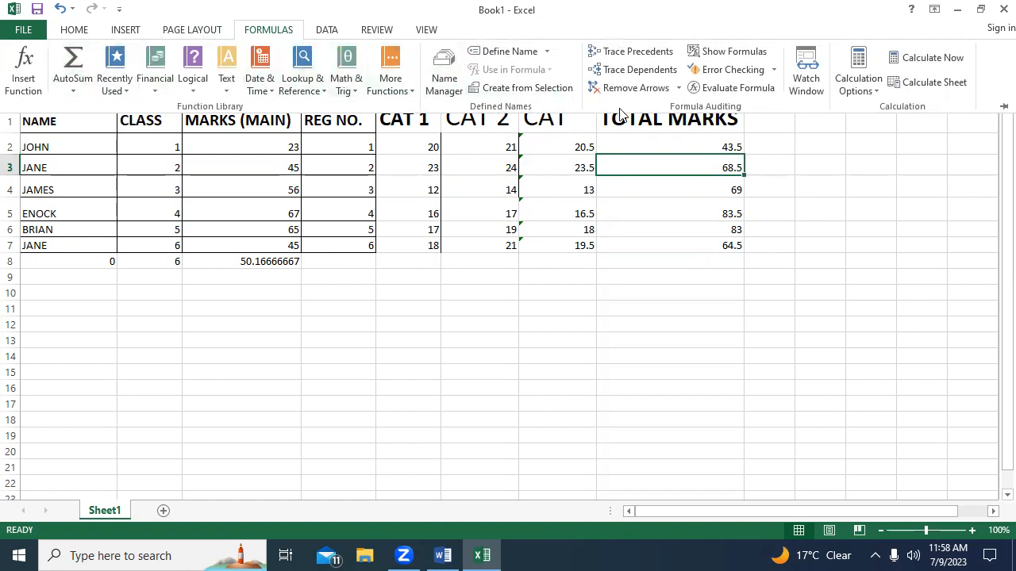
{"action": "left_click", "coordinate": [414, 29]}
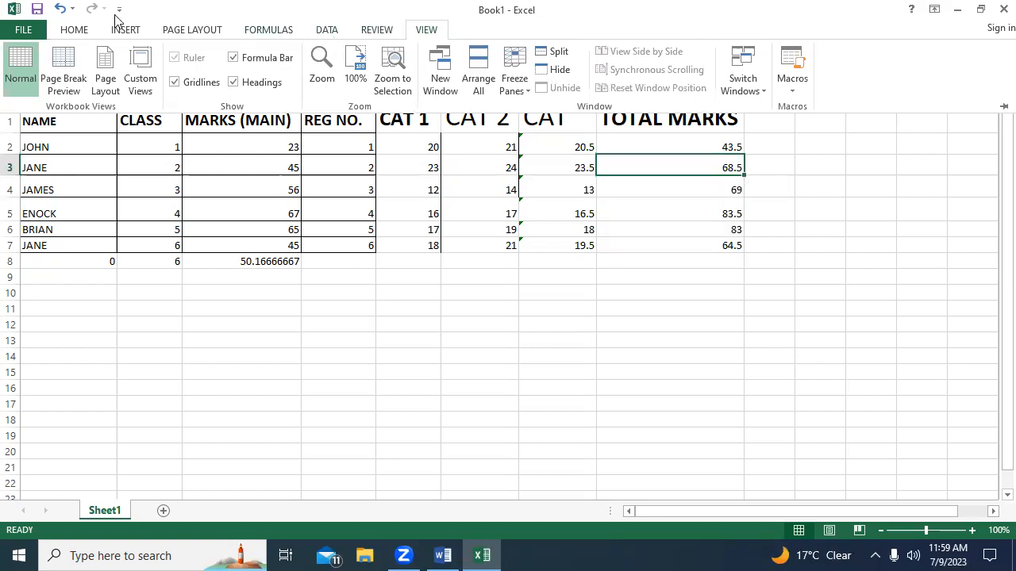
{"action": "left_click", "coordinate": [90, 31]}
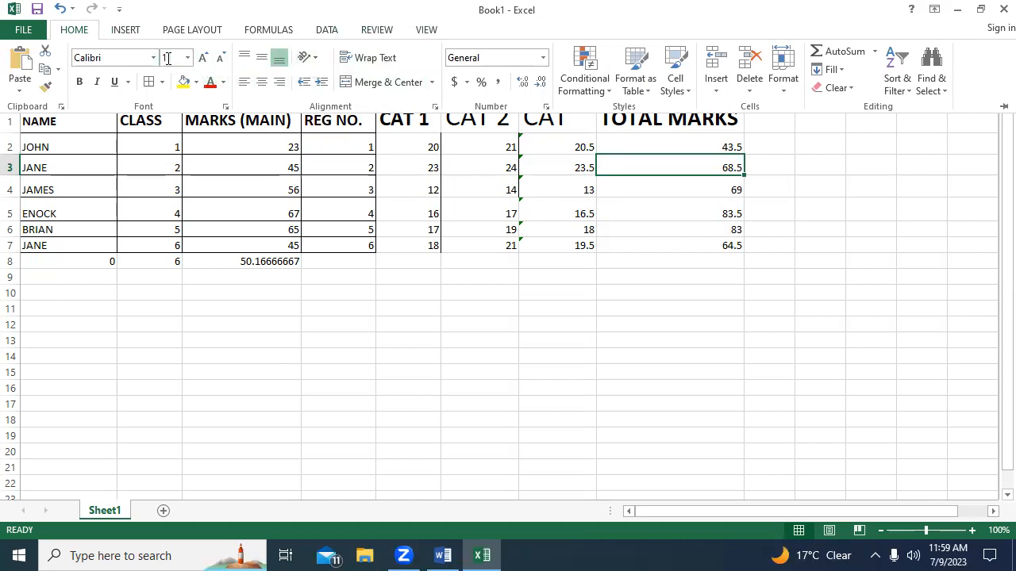
{"action": "left_click", "coordinate": [414, 274]}
Apply All Borders to the whole table range A1:H8.
{"action": "left_click", "coordinate": [31, 106]}
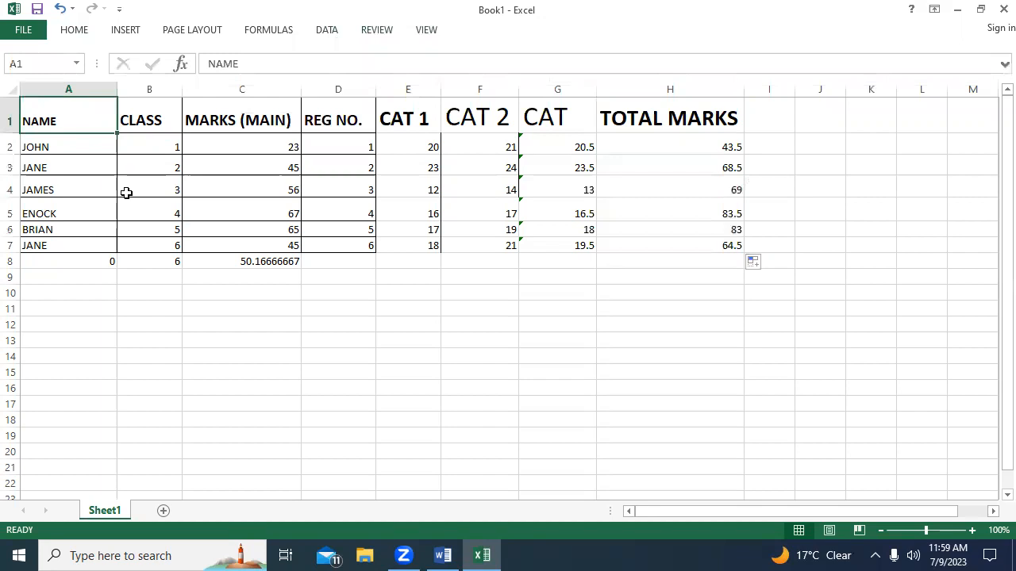
{"action": "key", "text": "shift+Right"}
{"action": "key", "text": "shift+Right"}
{"action": "key", "text": "shift+Right"}
{"action": "key", "text": "shift+Right"}
{"action": "key", "text": "shift+Right"}
{"action": "key", "text": "shift+Right"}
{"action": "key", "text": "shift+Right"}
{"action": "key", "text": "shift+Right"}
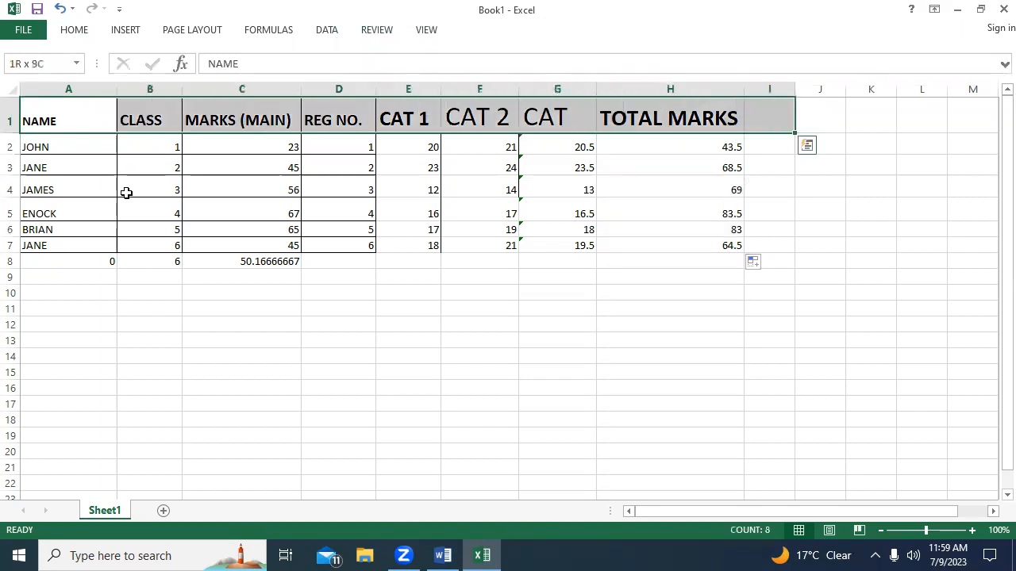
{"action": "key", "text": "shift+Left"}
{"action": "key", "text": "shift+Down"}
{"action": "key", "text": "shift+Down"}
{"action": "key", "text": "shift+Down"}
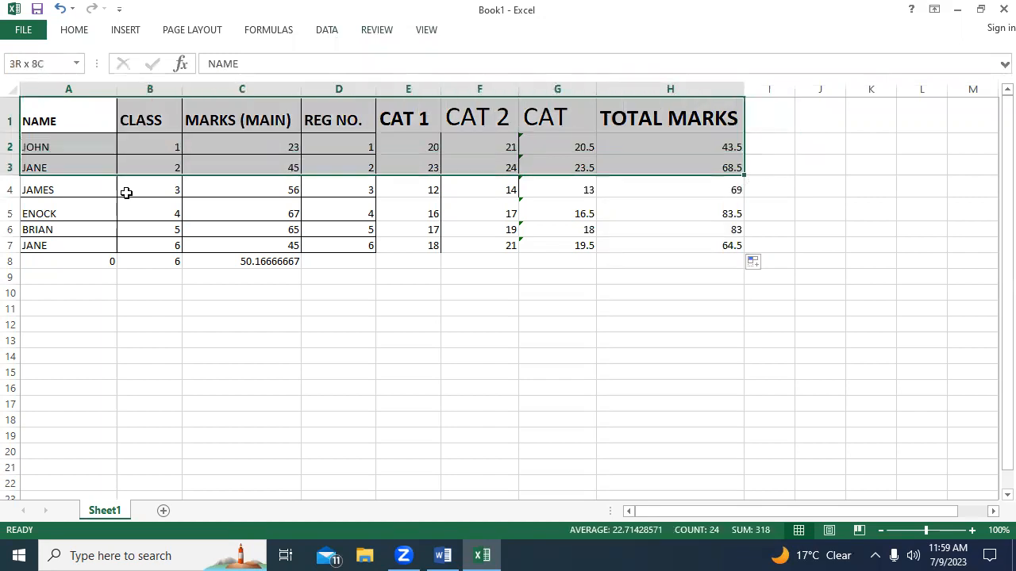
{"action": "key", "text": "shift+Down"}
{"action": "key", "text": "shift+Down"}
{"action": "key", "text": "shift+Down"}
{"action": "key", "text": "shift+Down"}
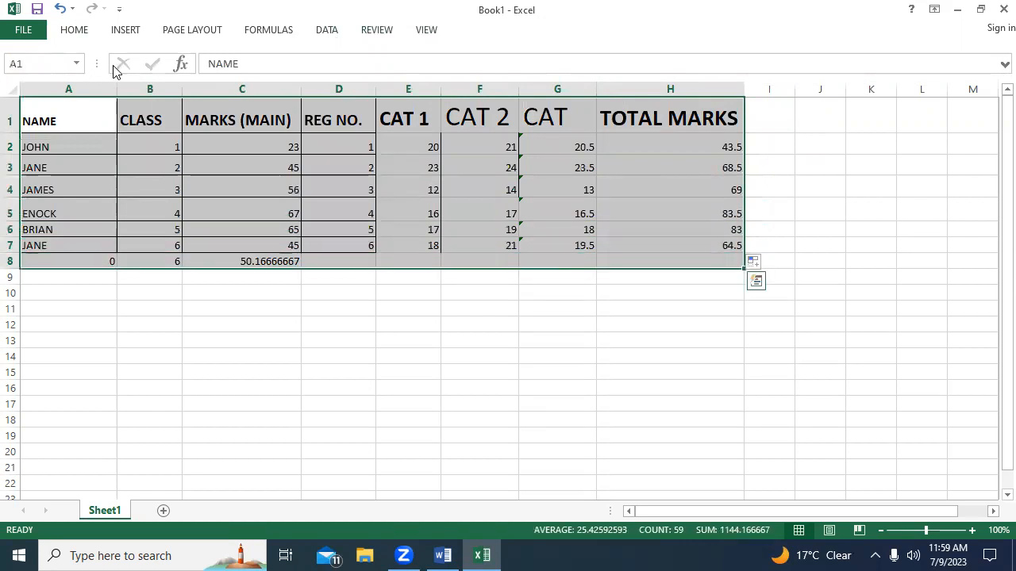
{"action": "left_click", "coordinate": [74, 31]}
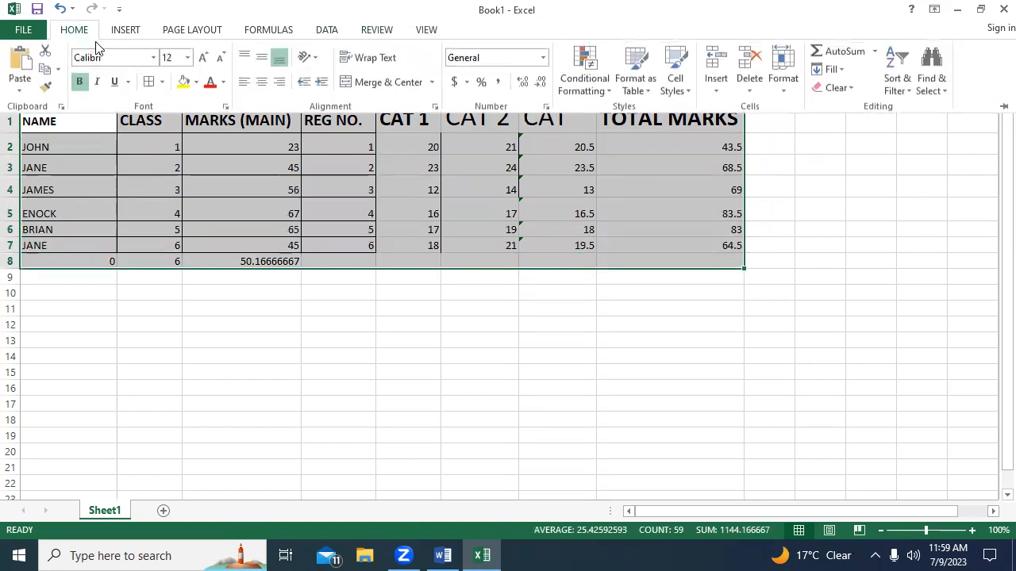
{"action": "left_click", "coordinate": [162, 82]}
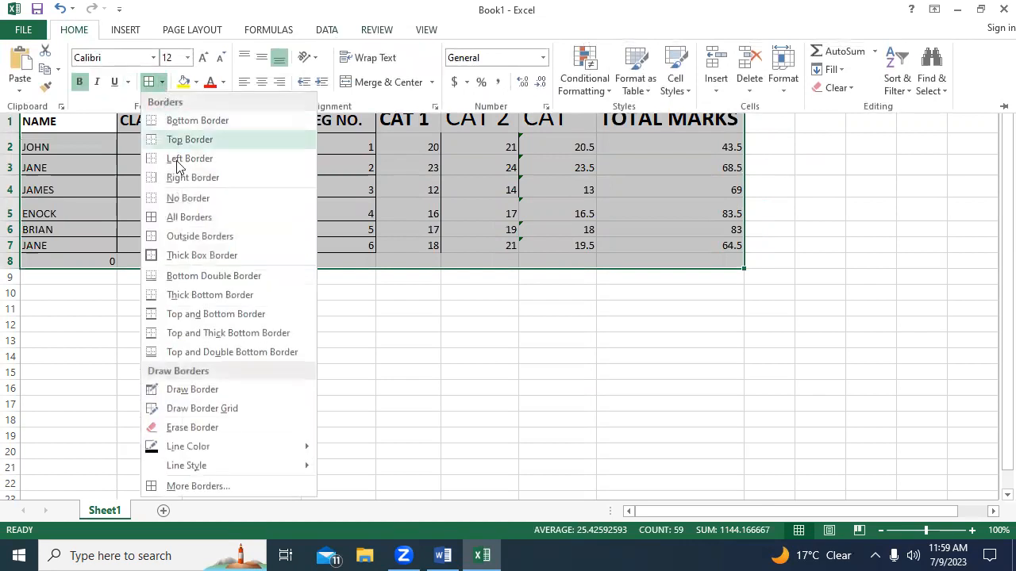
{"action": "left_click", "coordinate": [199, 219]}
{"action": "left_click", "coordinate": [401, 283]}
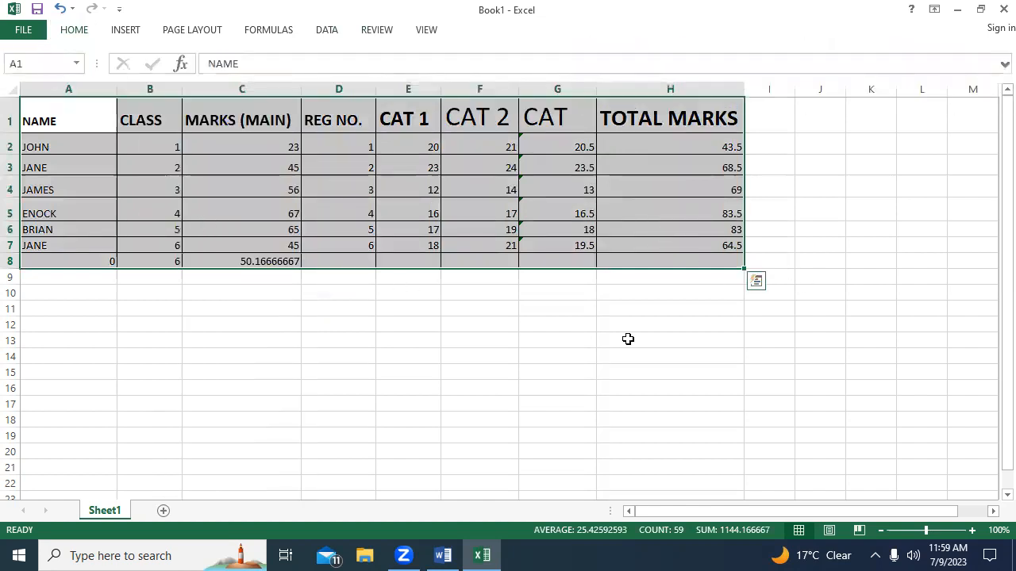
{"action": "left_click", "coordinate": [534, 352]}
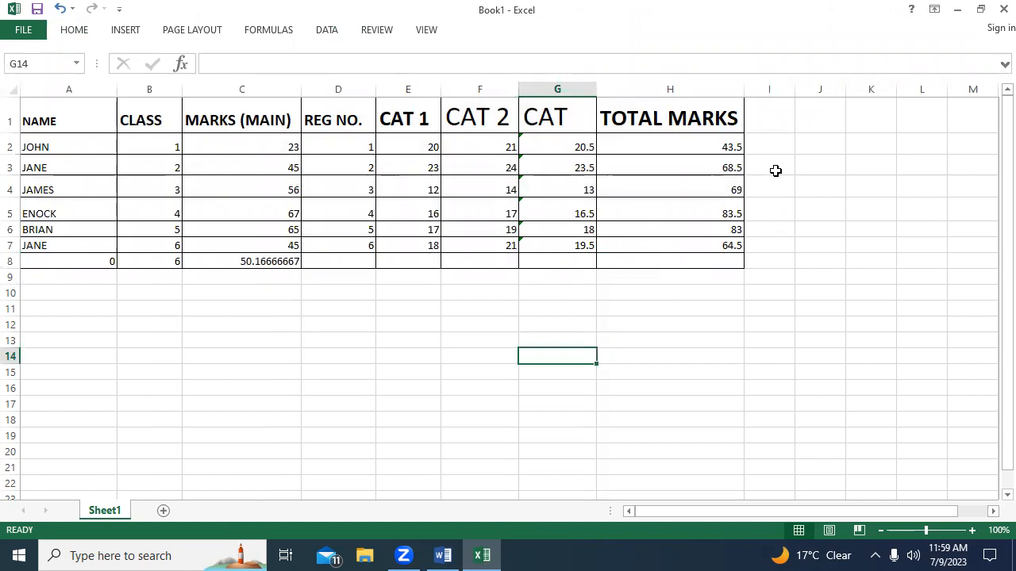
{"action": "left_click", "coordinate": [720, 151]}
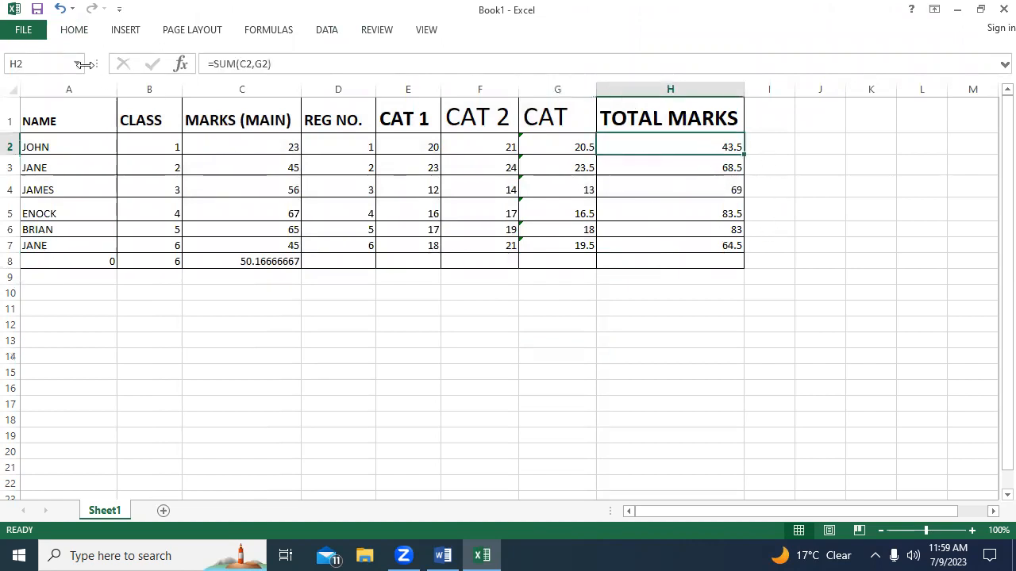
{"action": "left_click", "coordinate": [71, 32]}
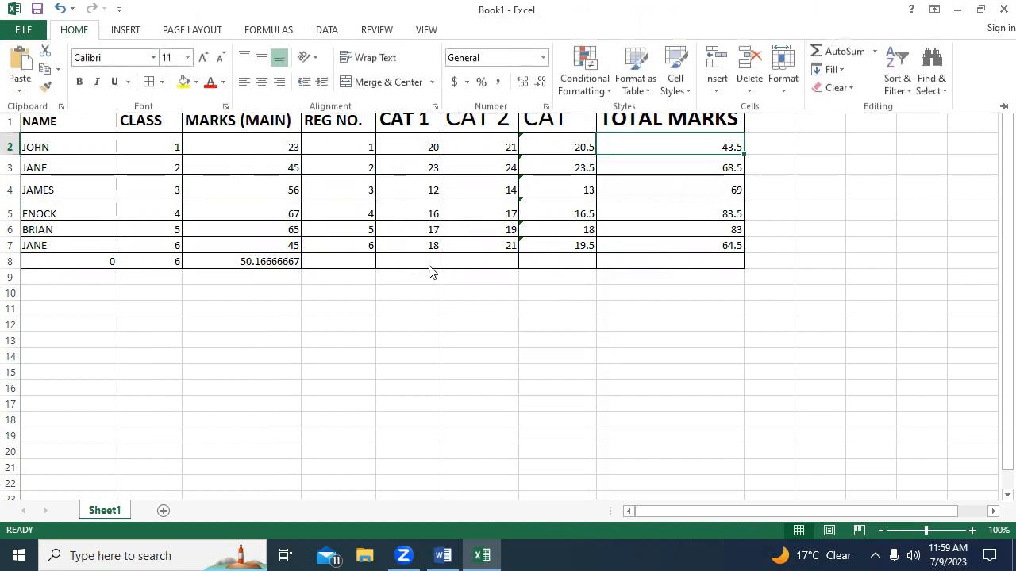
{"action": "left_click", "coordinate": [705, 212]}
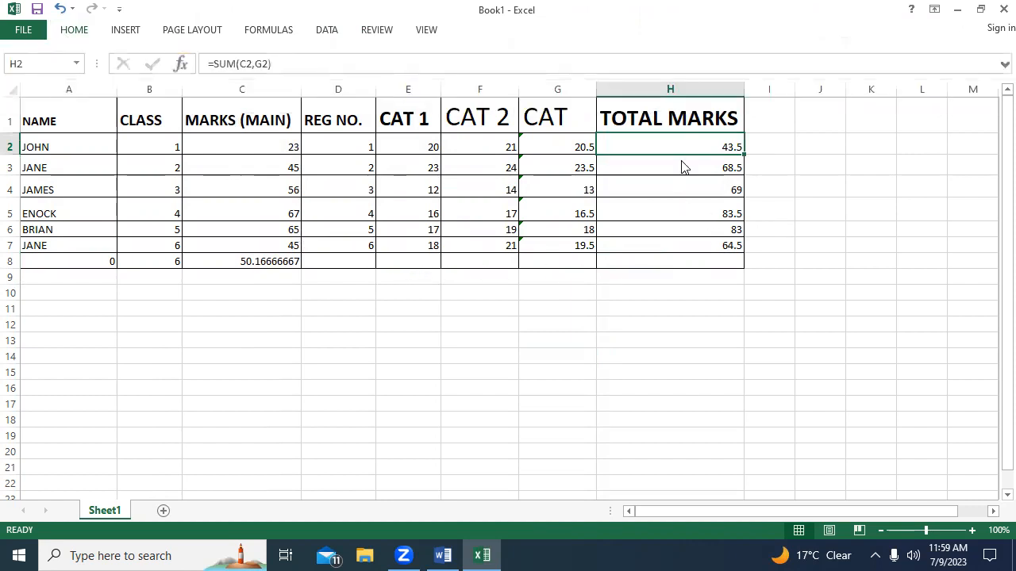
Start a custom sort on the TOTAL MARKS range H1:H7, continuing with the current selection only.
{"action": "left_click", "coordinate": [678, 116]}
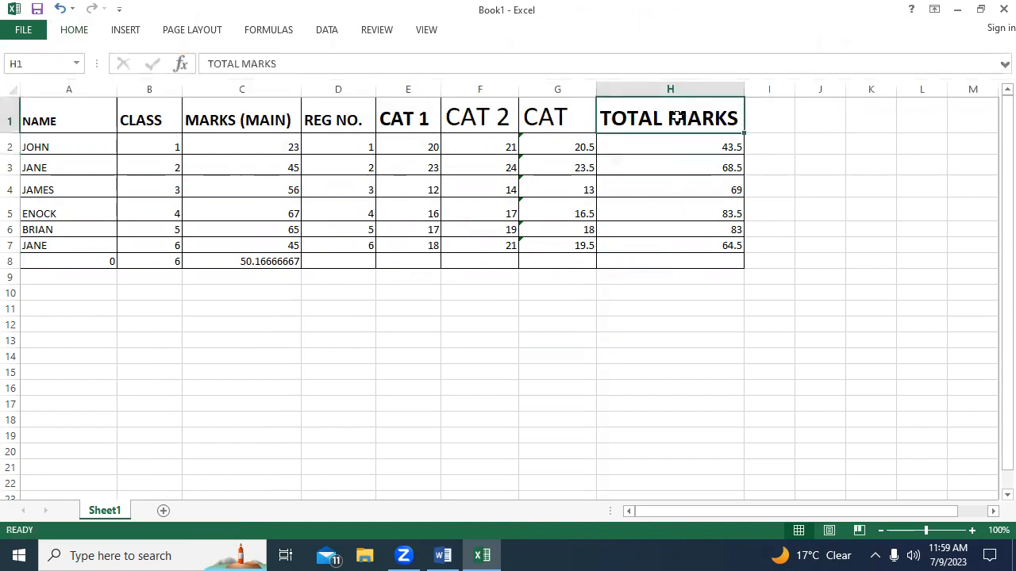
{"action": "left_click_drag", "start_coordinate": [678, 117], "coordinate": [678, 245]}
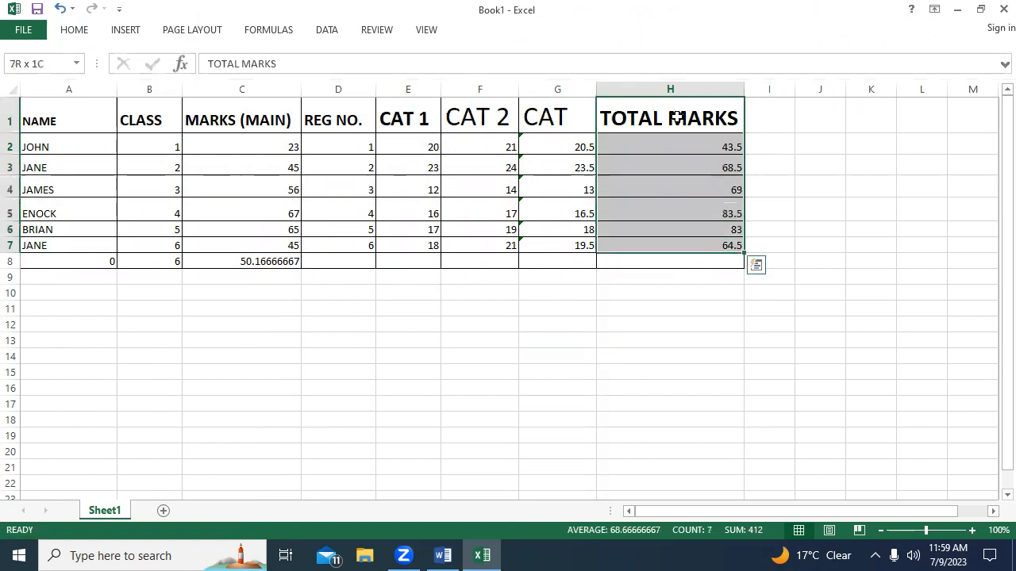
{"action": "right_click", "coordinate": [679, 170]}
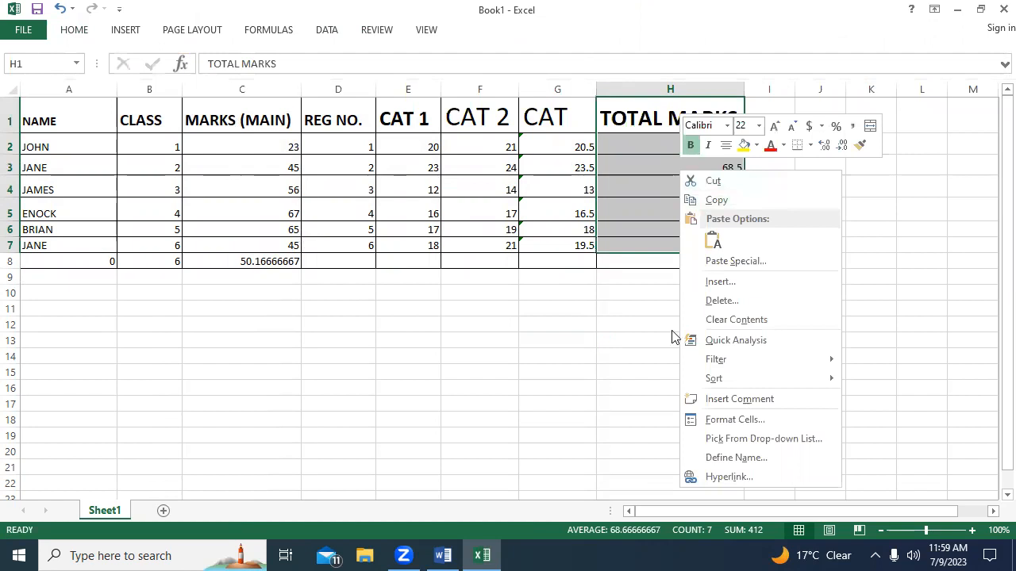
{"action": "mouse_move", "coordinate": [720, 378]}
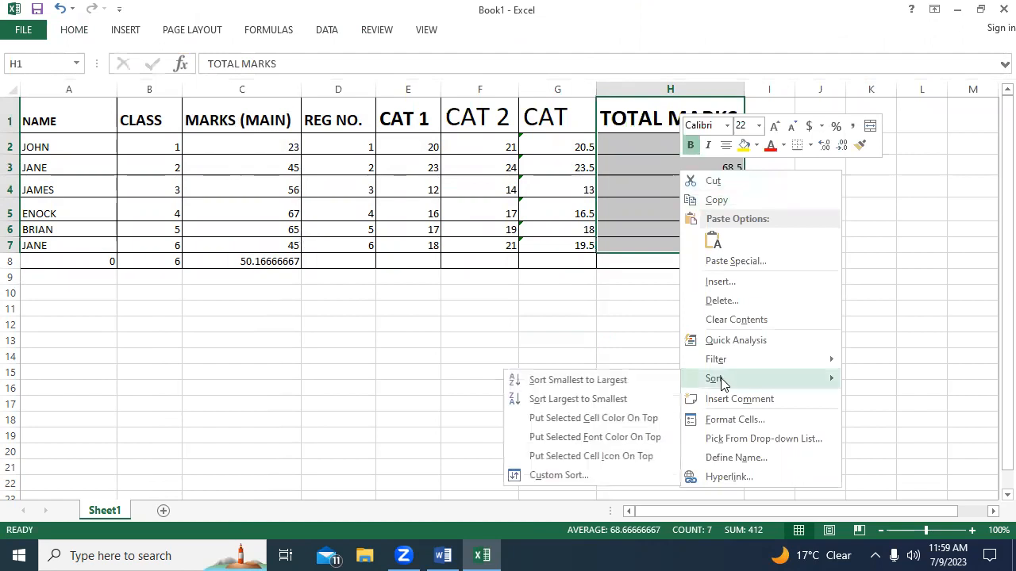
{"action": "left_click", "coordinate": [569, 275]}
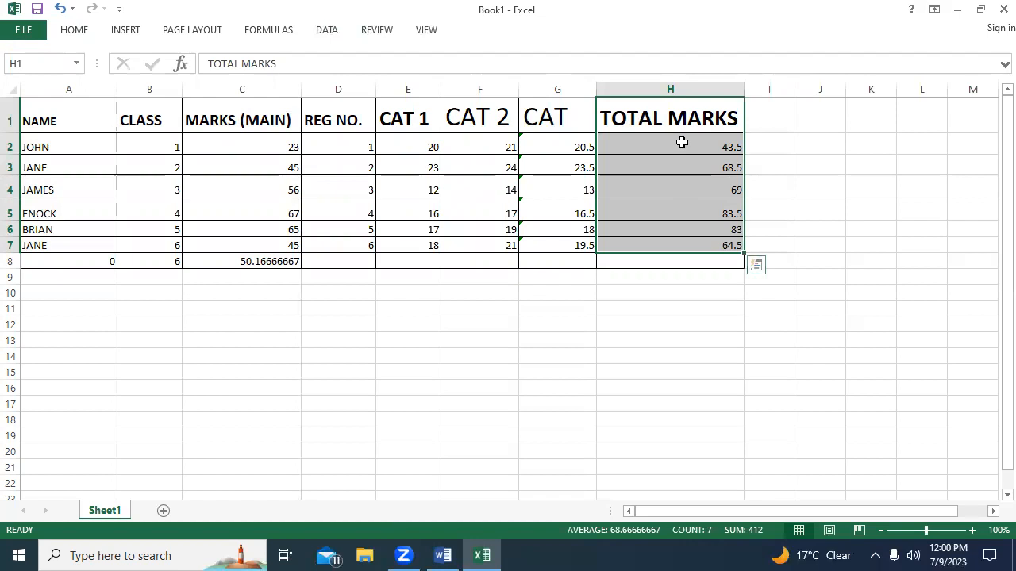
{"action": "right_click", "coordinate": [681, 143]}
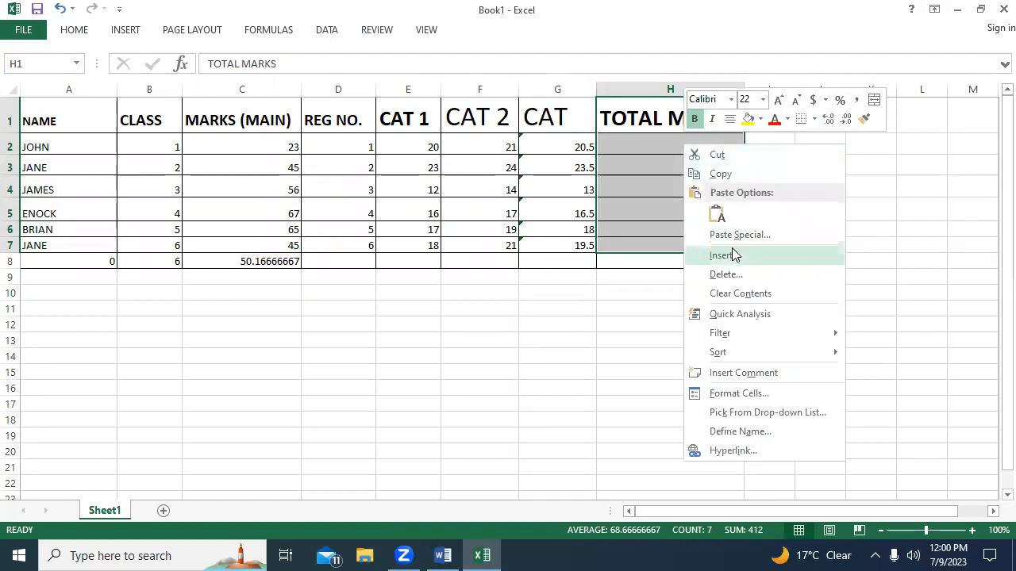
{"action": "mouse_move", "coordinate": [723, 356]}
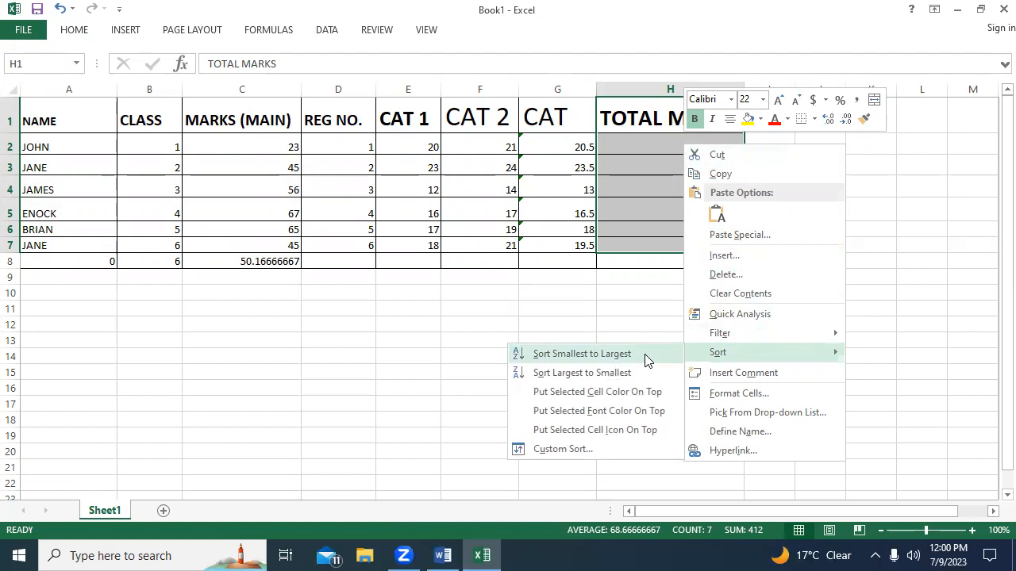
{"action": "left_click", "coordinate": [573, 449]}
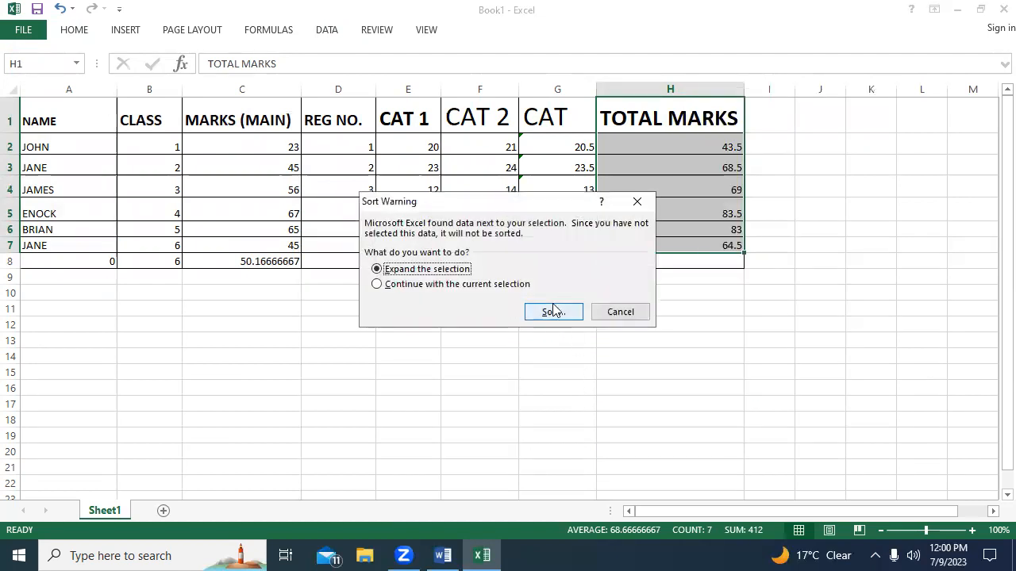
{"action": "left_click", "coordinate": [476, 284]}
{"action": "left_click", "coordinate": [538, 312]}
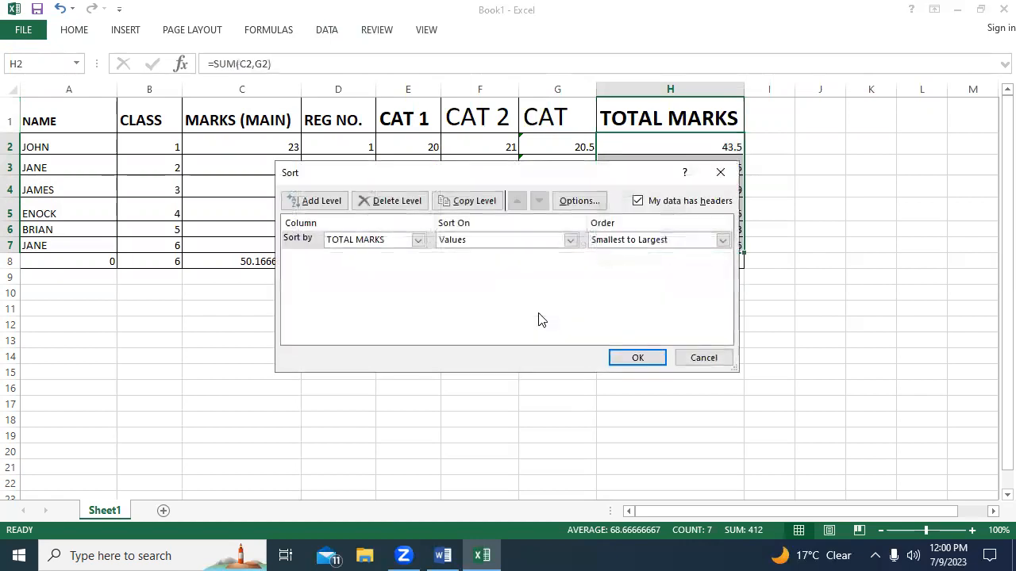
Try to sort the selection by TOTAL MARKS on Values, Smallest to Largest.
{"action": "left_click", "coordinate": [418, 240]}
{"action": "left_click", "coordinate": [419, 239]}
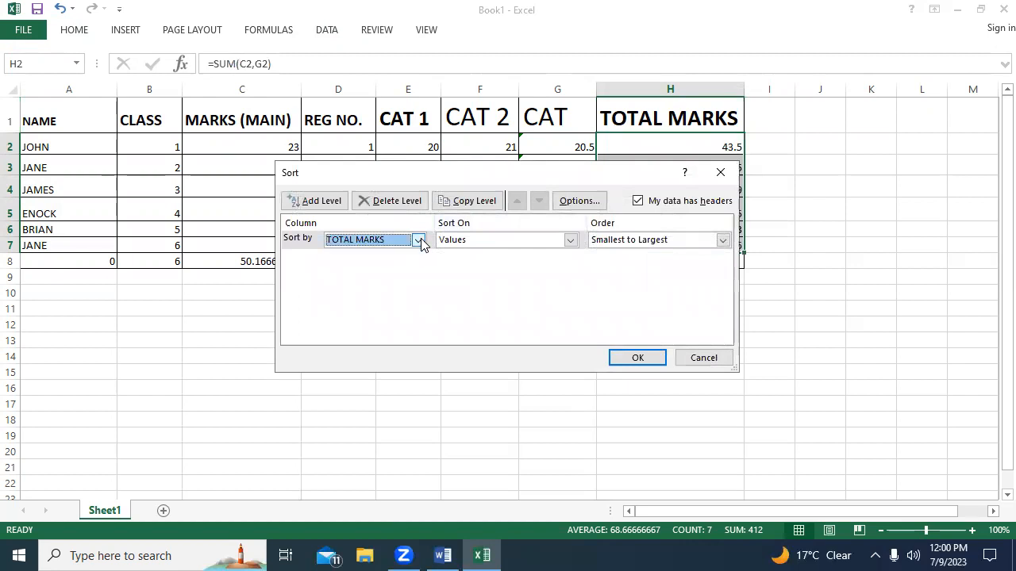
{"action": "left_click", "coordinate": [574, 241]}
{"action": "left_click", "coordinate": [575, 241]}
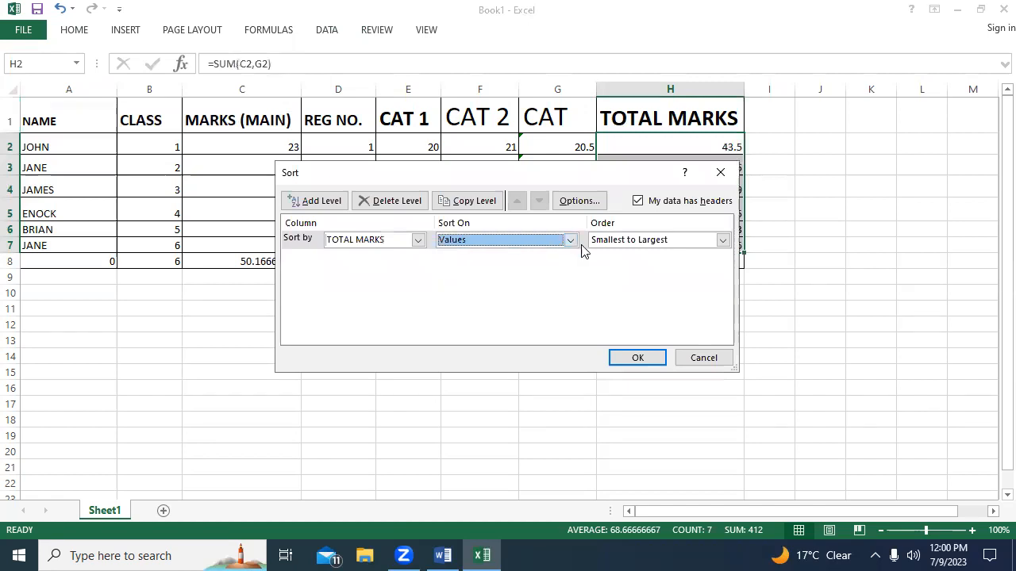
{"action": "left_click", "coordinate": [733, 243]}
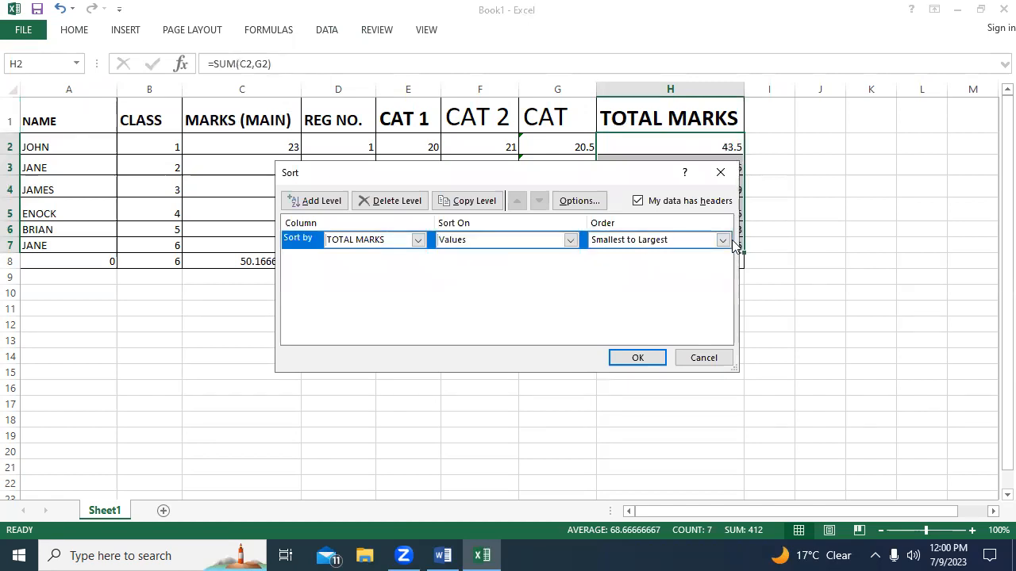
{"action": "left_click", "coordinate": [637, 358]}
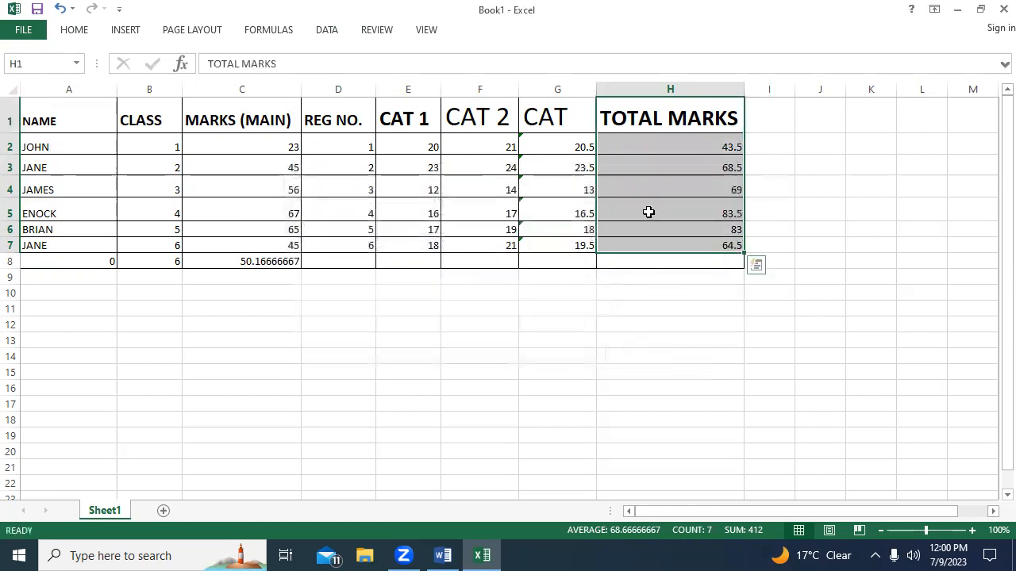
{"action": "left_click", "coordinate": [698, 153]}
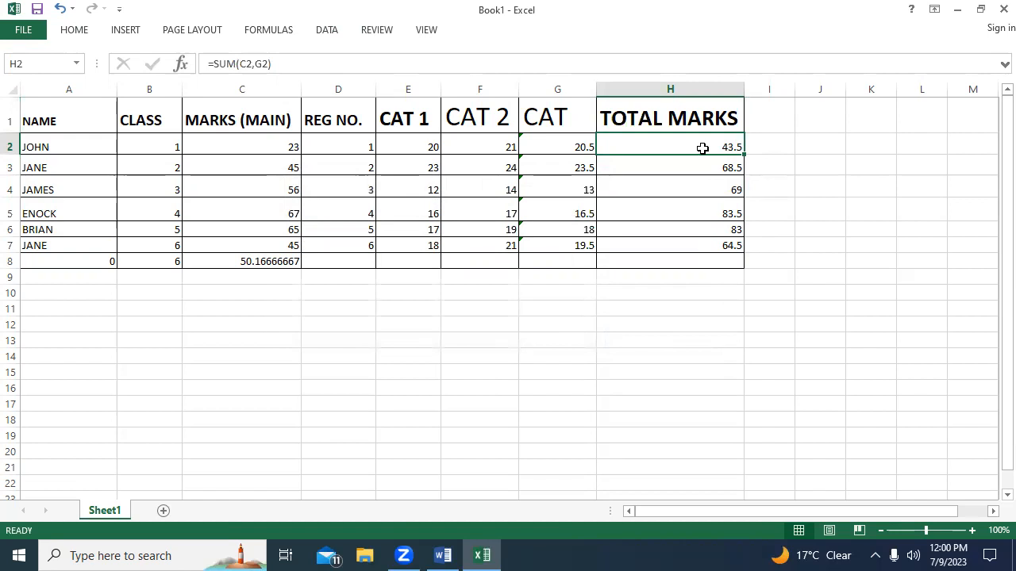
{"action": "left_click", "coordinate": [707, 247]}
{"action": "left_click", "coordinate": [703, 231]}
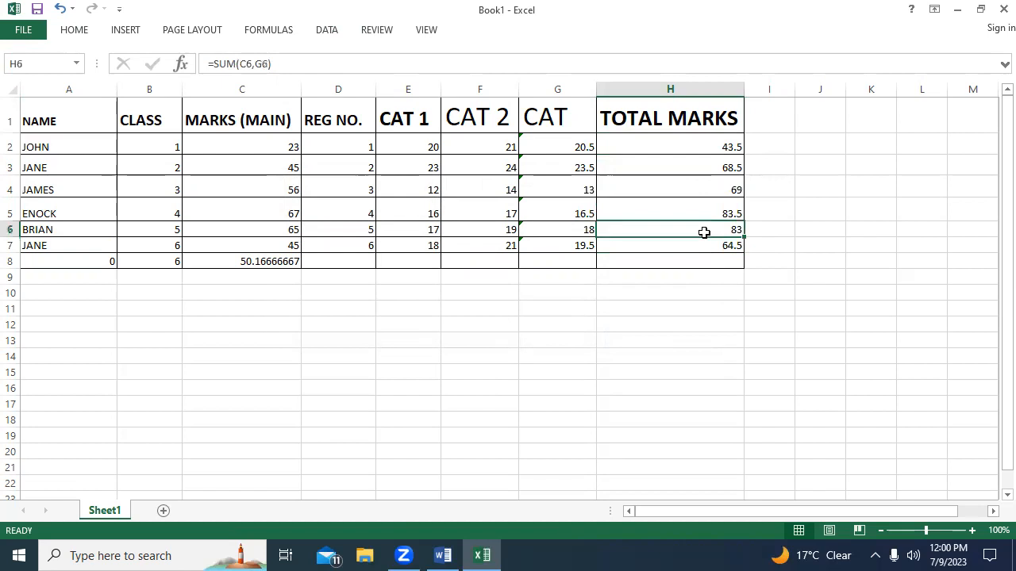
{"action": "left_click", "coordinate": [834, 171]}
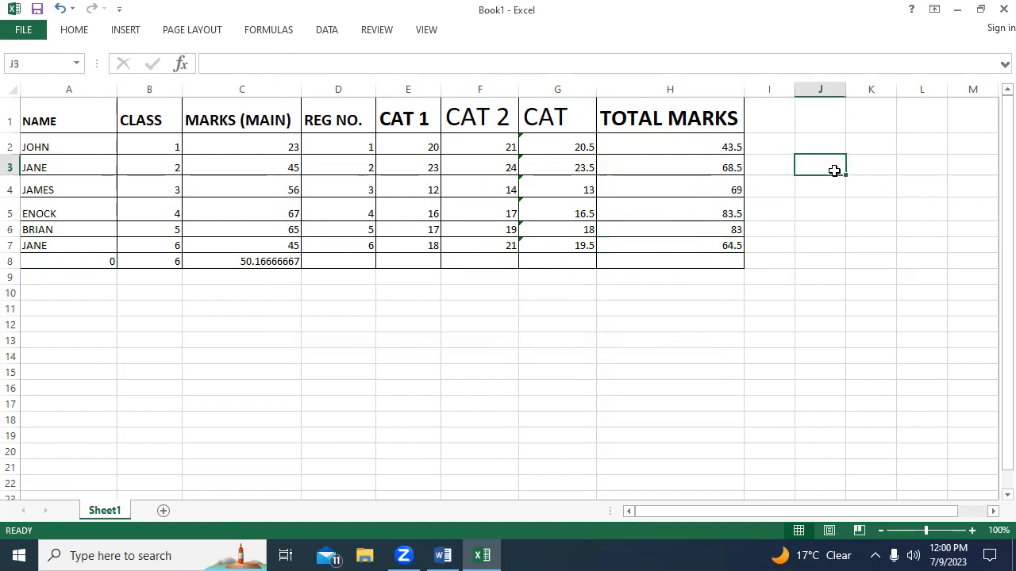
{"action": "left_click", "coordinate": [698, 150]}
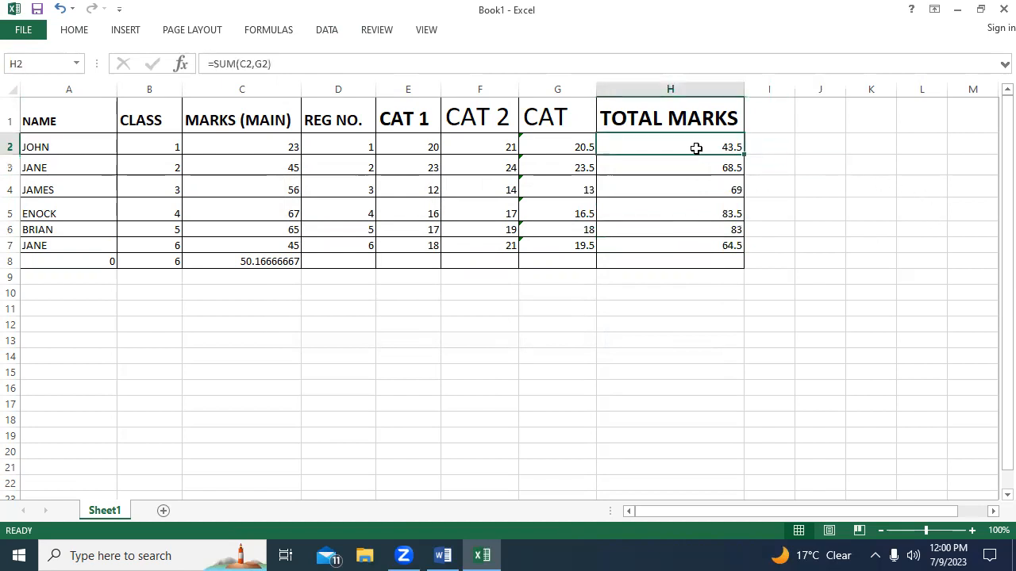
Try to sort H1:H7 from smallest to largest directly, continuing with the current selection only.
{"action": "left_click_drag", "start_coordinate": [608, 118], "coordinate": [616, 193]}
{"action": "key", "text": "shift+Down"}
{"action": "key", "text": "shift+Down"}
{"action": "key", "text": "shift+Down"}
{"action": "key", "text": "shift+Down"}
{"action": "key", "text": "shift+Down"}
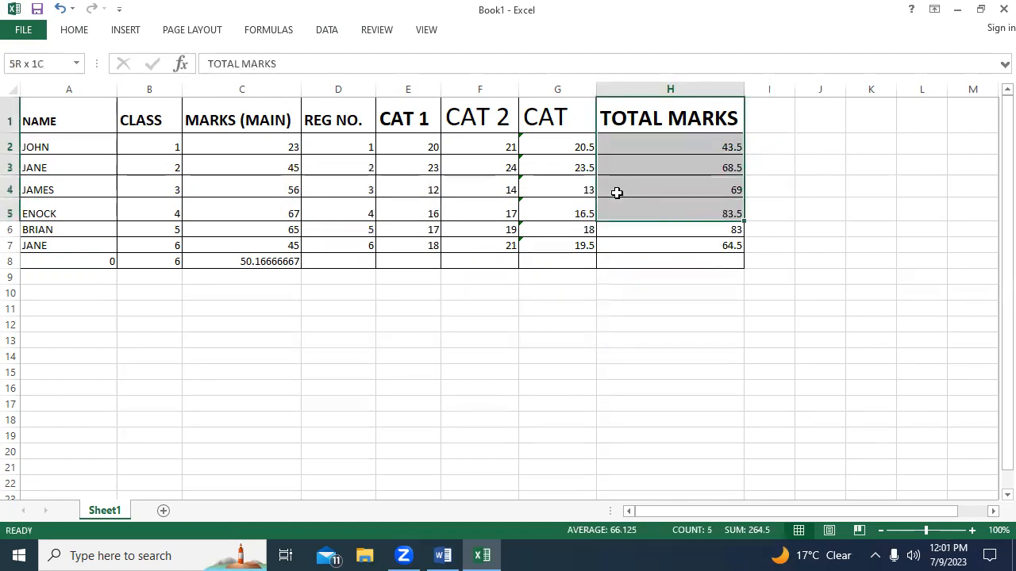
{"action": "right_click", "coordinate": [700, 206]}
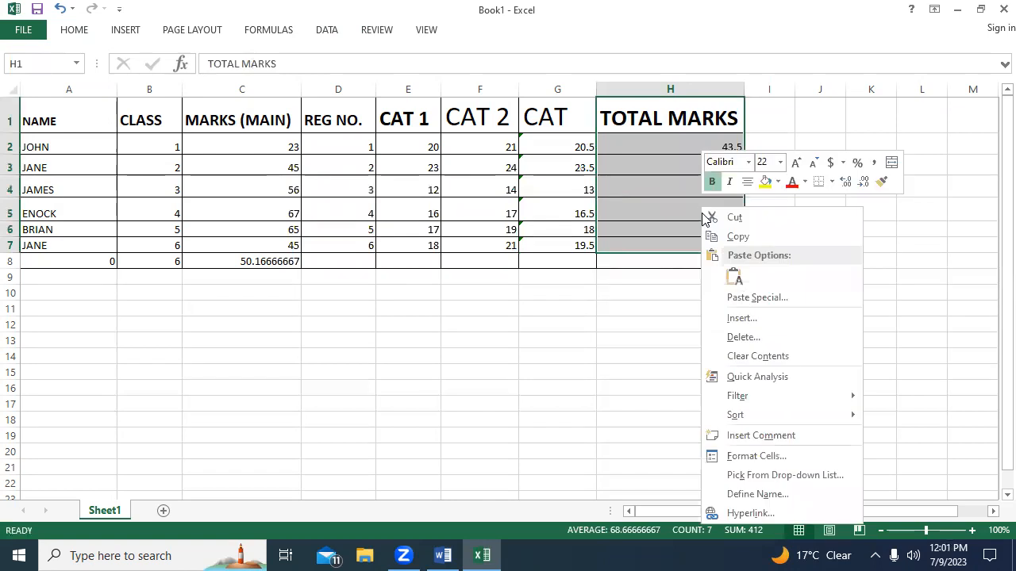
{"action": "mouse_move", "coordinate": [756, 429]}
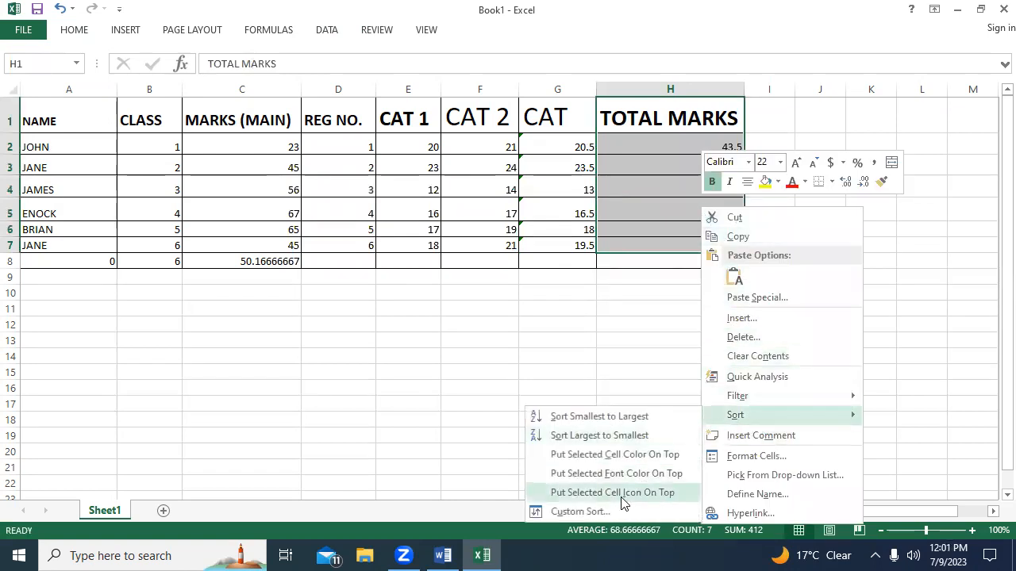
{"action": "left_click", "coordinate": [577, 421]}
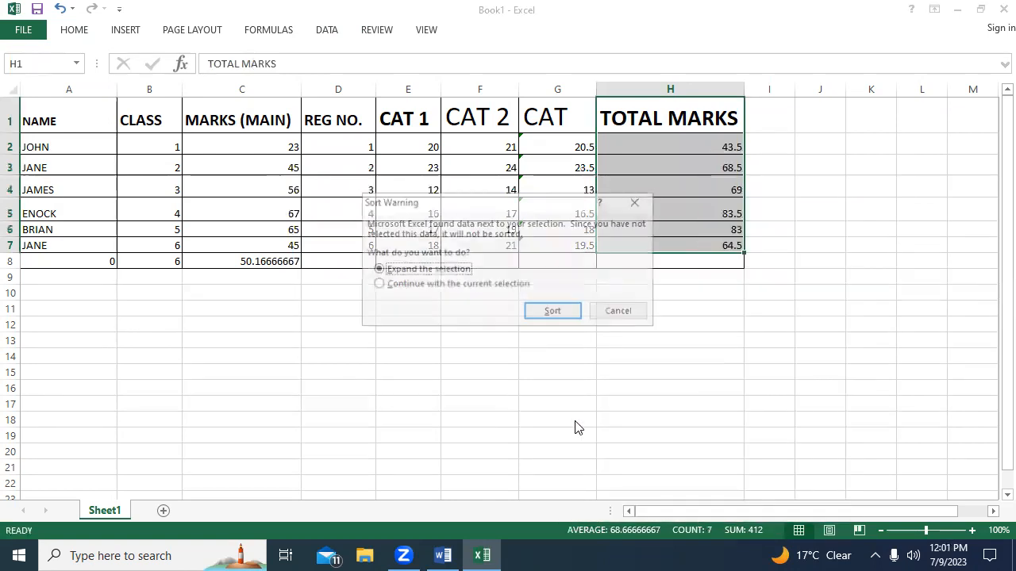
{"action": "left_click", "coordinate": [421, 285]}
{"action": "left_click", "coordinate": [553, 313]}
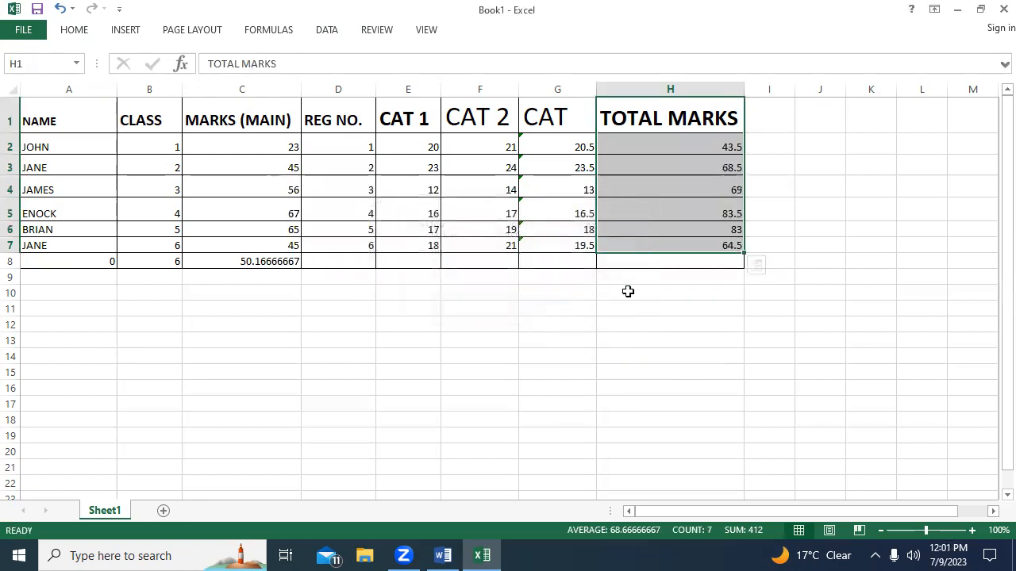
Select the empty header cell I1 beside TOTAL MARKS and widen column I to about twice its width.
{"action": "left_click", "coordinate": [784, 124]}
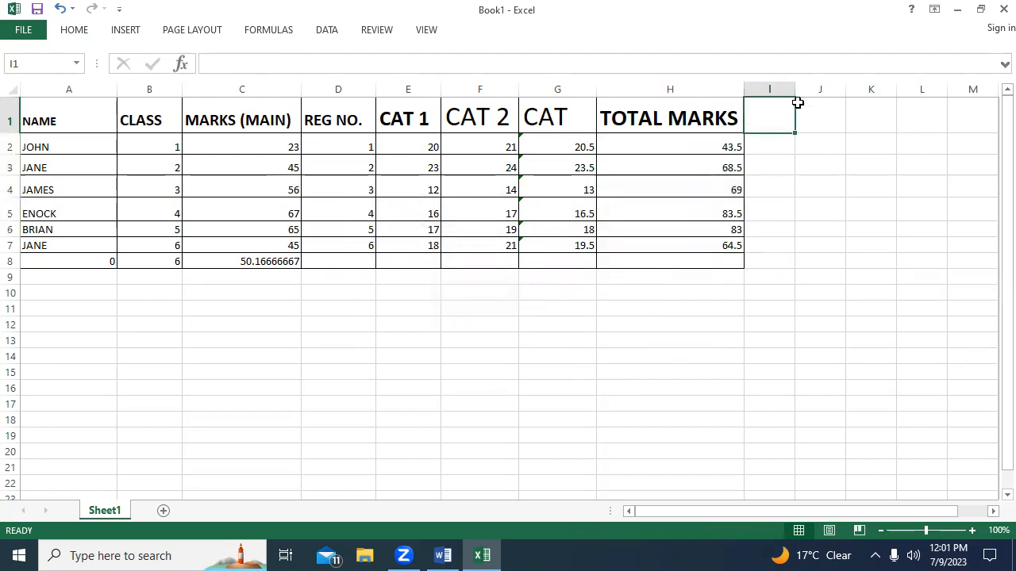
{"action": "left_click_drag", "start_coordinate": [796, 89], "coordinate": [851, 90]}
Switch to Word, enter the heading "IF FUNCTION :" in the blank document, and return to the Excel workbook.
{"action": "left_click", "coordinate": [443, 555]}
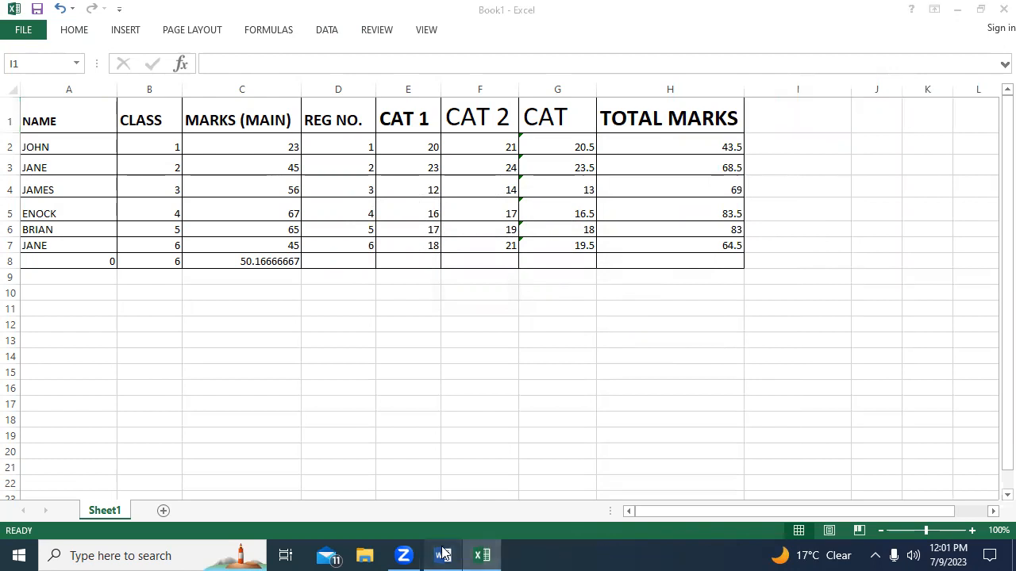
{"action": "type", "text": "IF "}
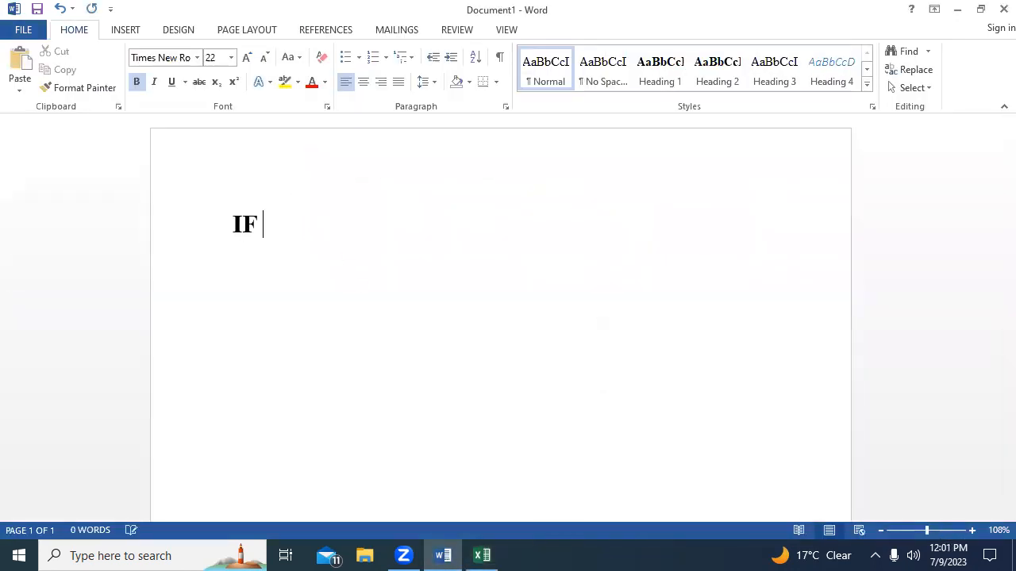
{"action": "type", "text": "FUNCT"}
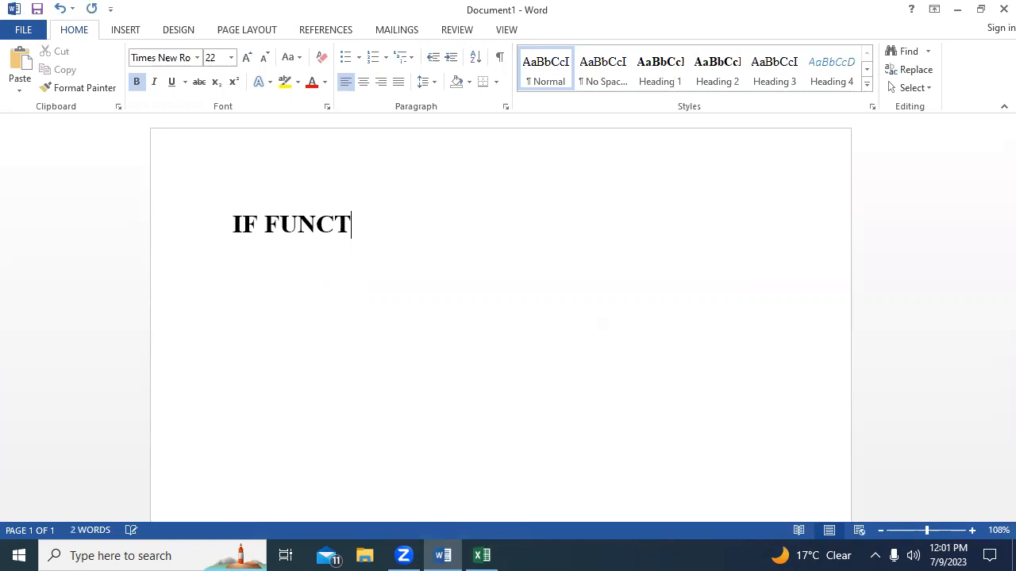
{"action": "type", "text": "ION "}
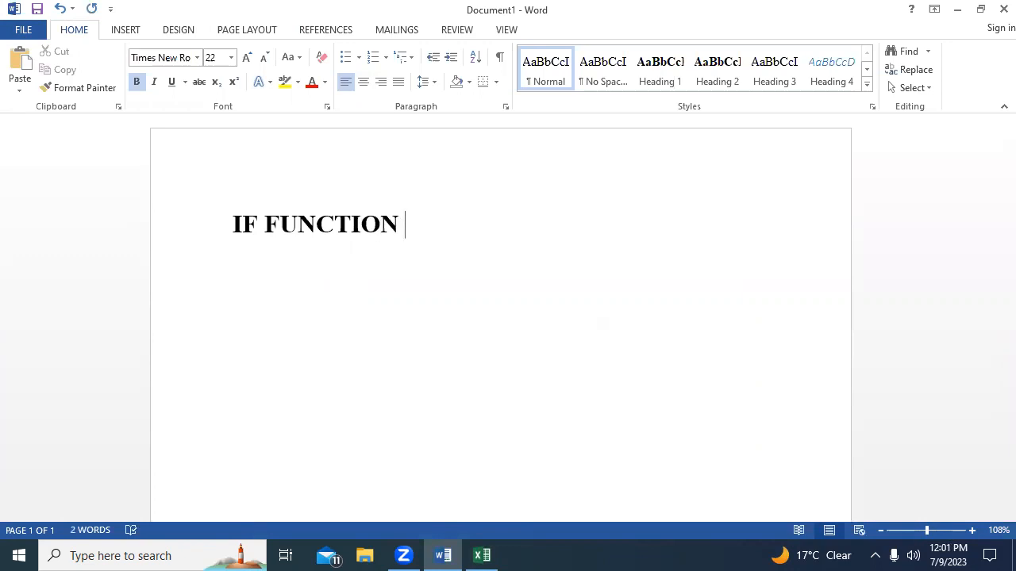
{"action": "type", "text": ":"}
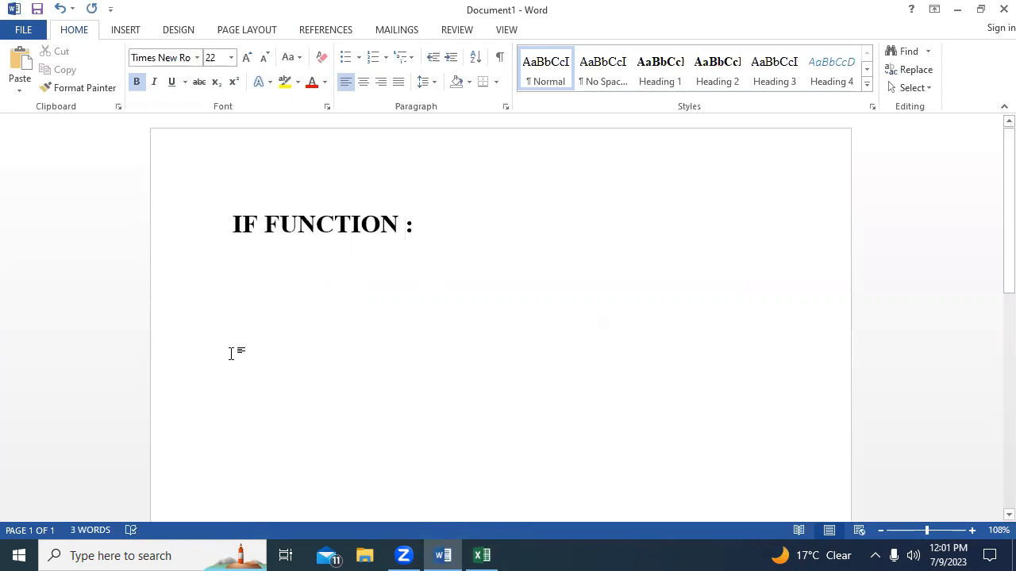
{"action": "left_click", "coordinate": [482, 556]}
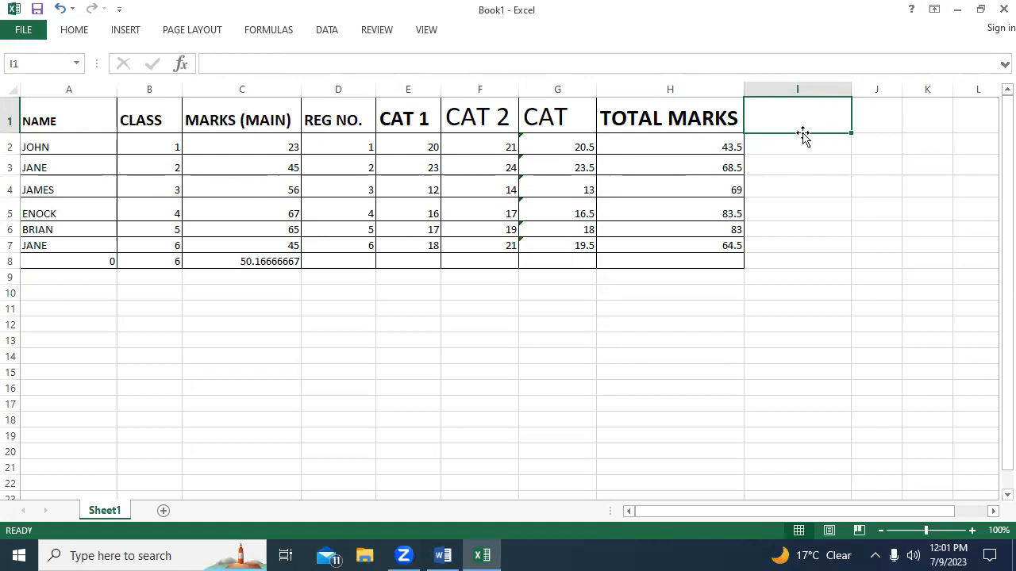
Enter the header "GRADE" in cell I1 beside TOTAL MARKS and set its font size to 24.
{"action": "type", "text": "G"}
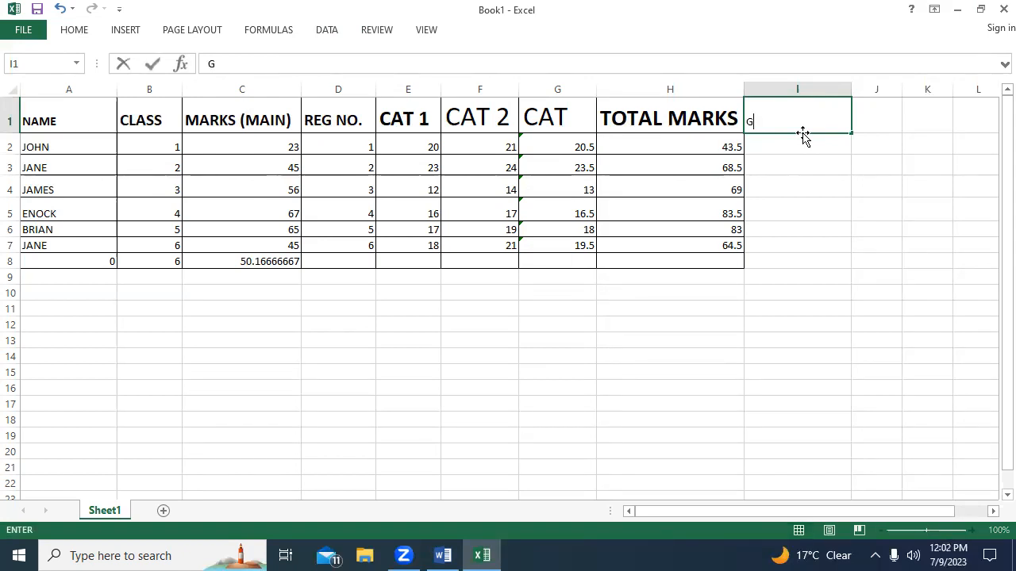
{"action": "type", "text": "RADE"}
{"action": "left_click_drag", "start_coordinate": [777, 122], "coordinate": [746, 121]}
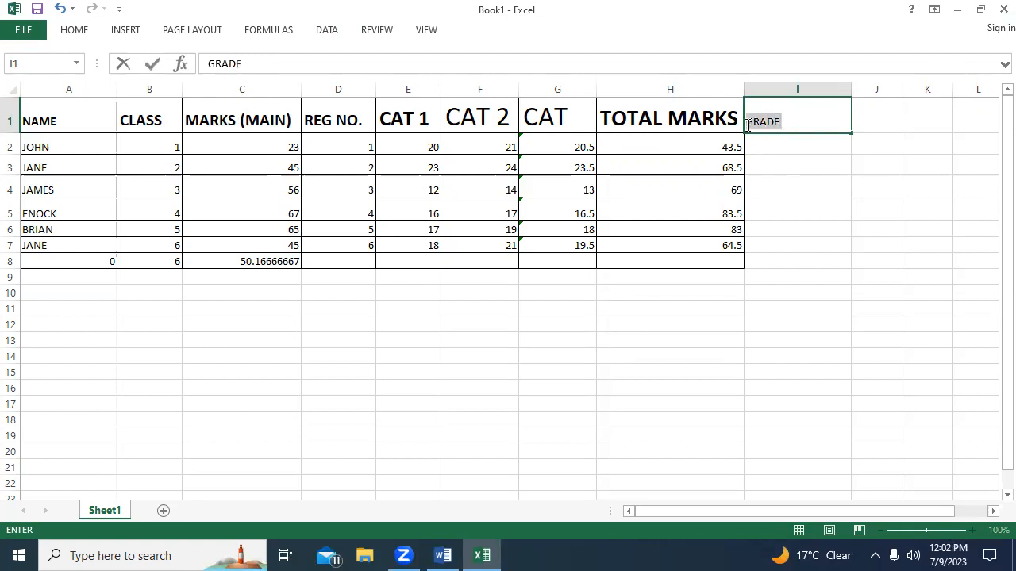
{"action": "left_click", "coordinate": [90, 35]}
{"action": "left_click", "coordinate": [187, 57]}
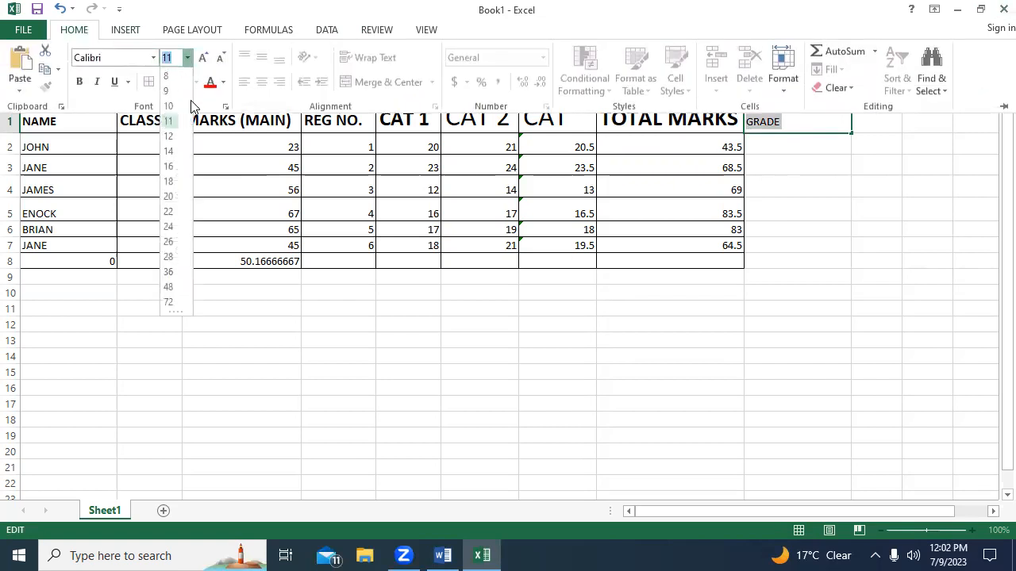
{"action": "left_click", "coordinate": [173, 229]}
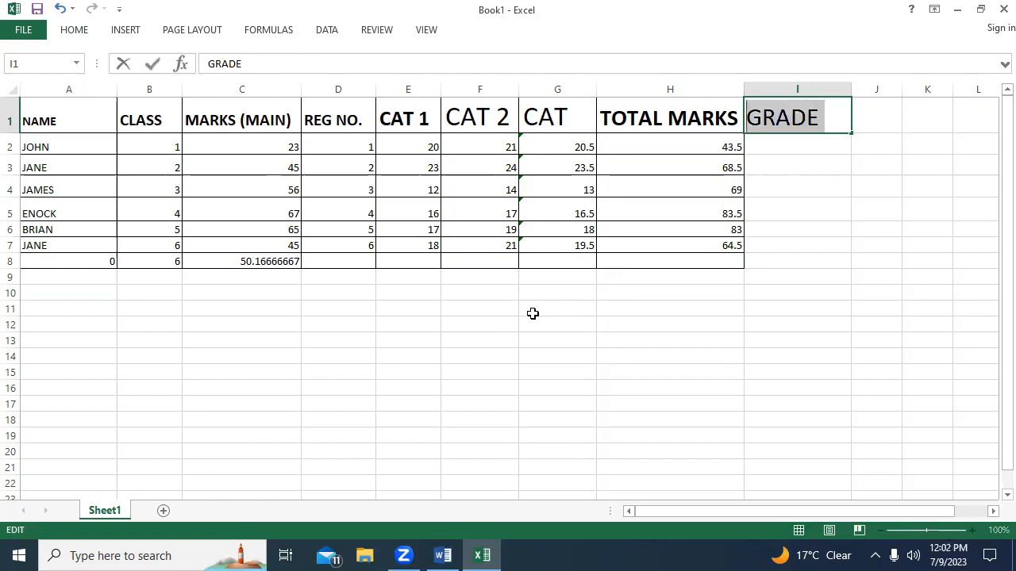
{"action": "left_click", "coordinate": [784, 144]}
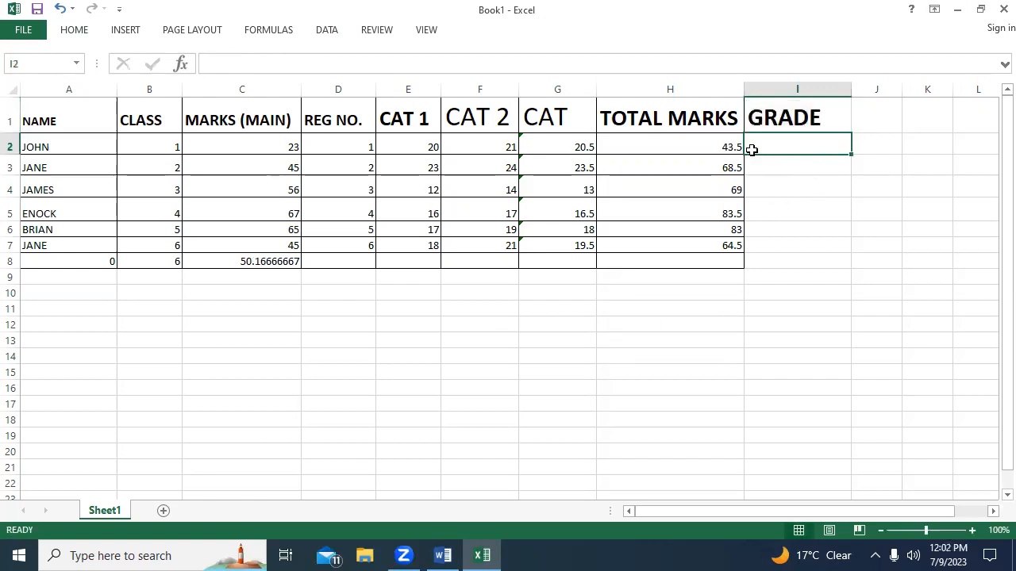
Switch to Word, add a line below the heading, and correct the heading's spacing to "IF FUNCTION:" using the grammar suggestion.
{"action": "left_click", "coordinate": [438, 556]}
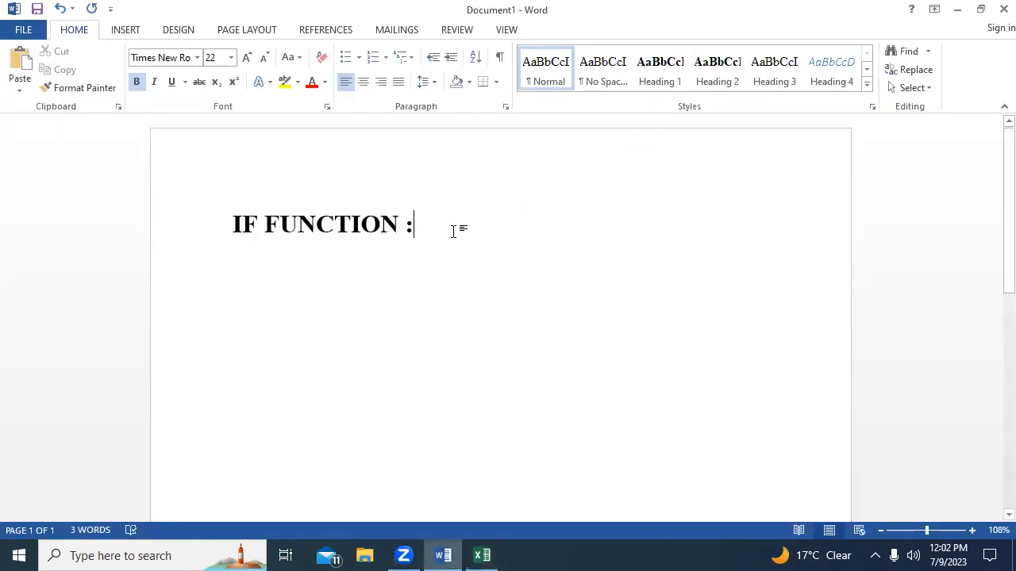
{"action": "key", "text": "Return"}
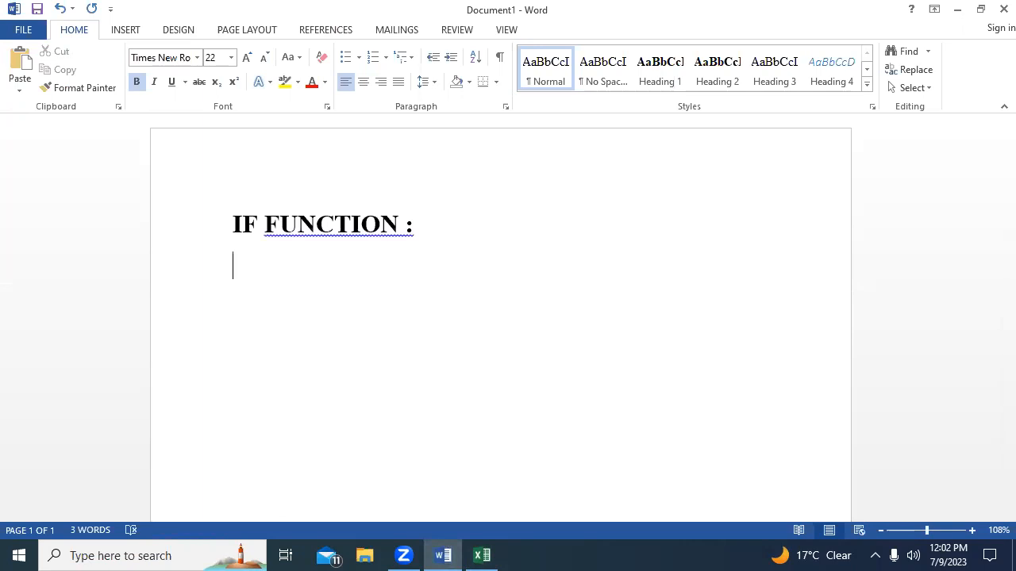
{"action": "right_click", "coordinate": [338, 226]}
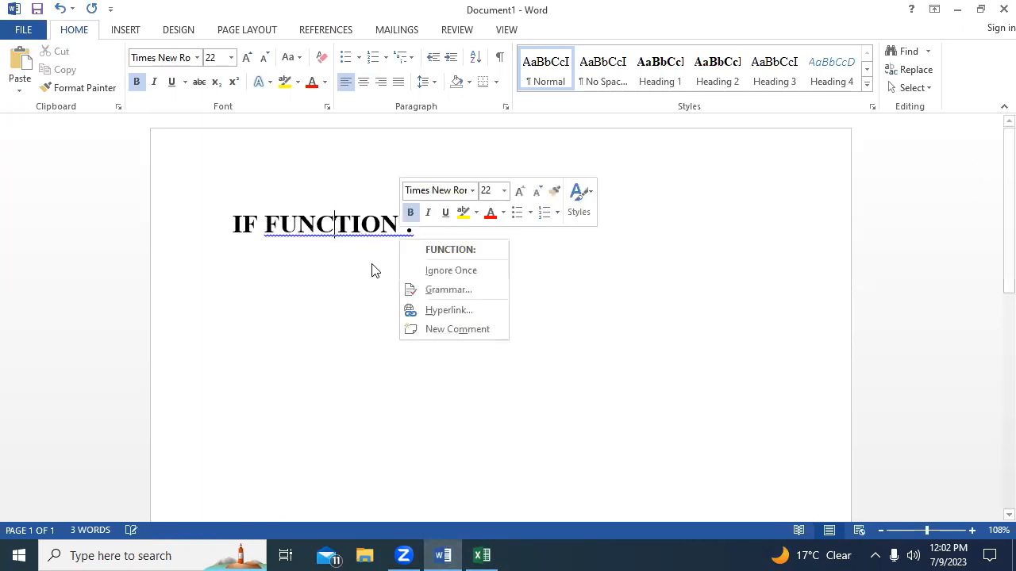
{"action": "left_click", "coordinate": [449, 252]}
{"action": "double_click", "coordinate": [422, 231]}
{"action": "left_click", "coordinate": [427, 253]}
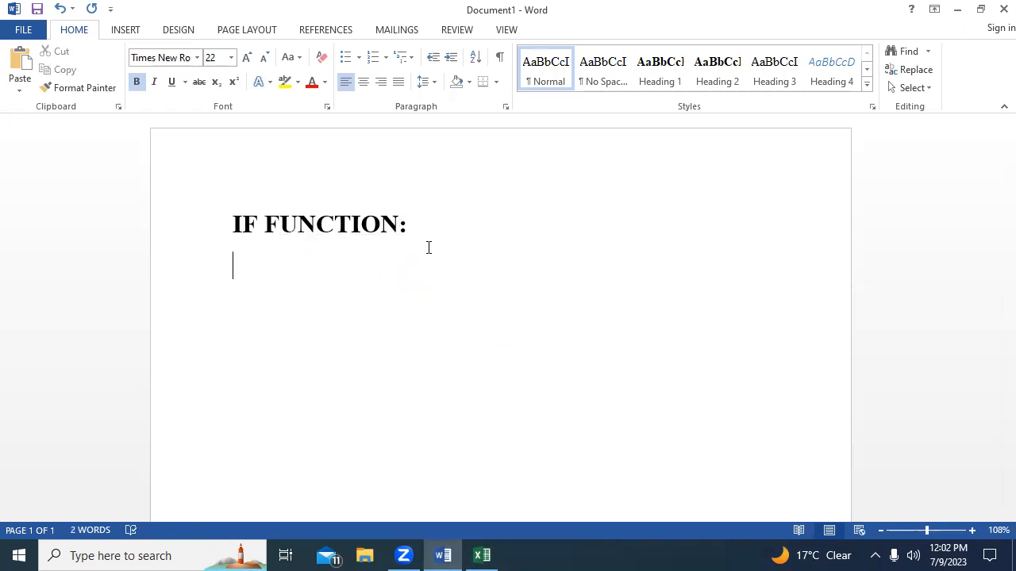
Enter "=IF" on the line below the heading as the start of the function's syntax.
{"action": "type", "text": "=IF"}
{"action": "key", "text": "BackSpace"}
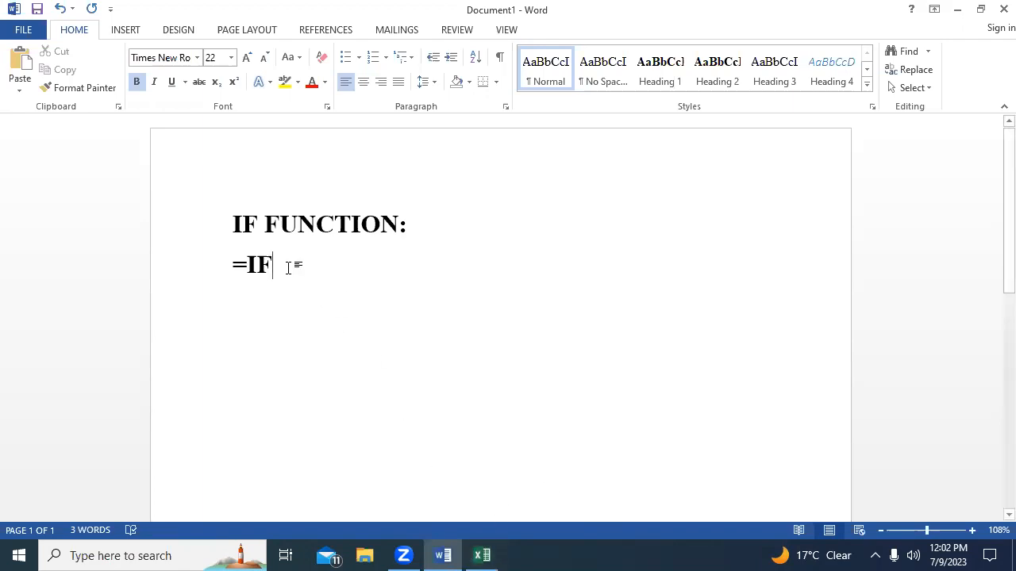
{"action": "left_click_drag", "start_coordinate": [288, 267], "coordinate": [233, 266]}
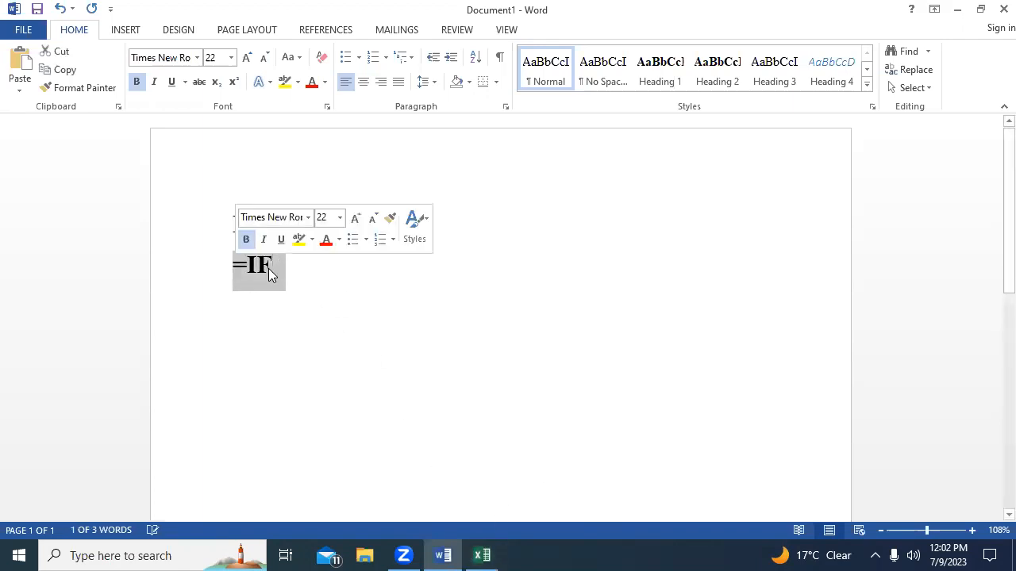
{"action": "left_click", "coordinate": [273, 268]}
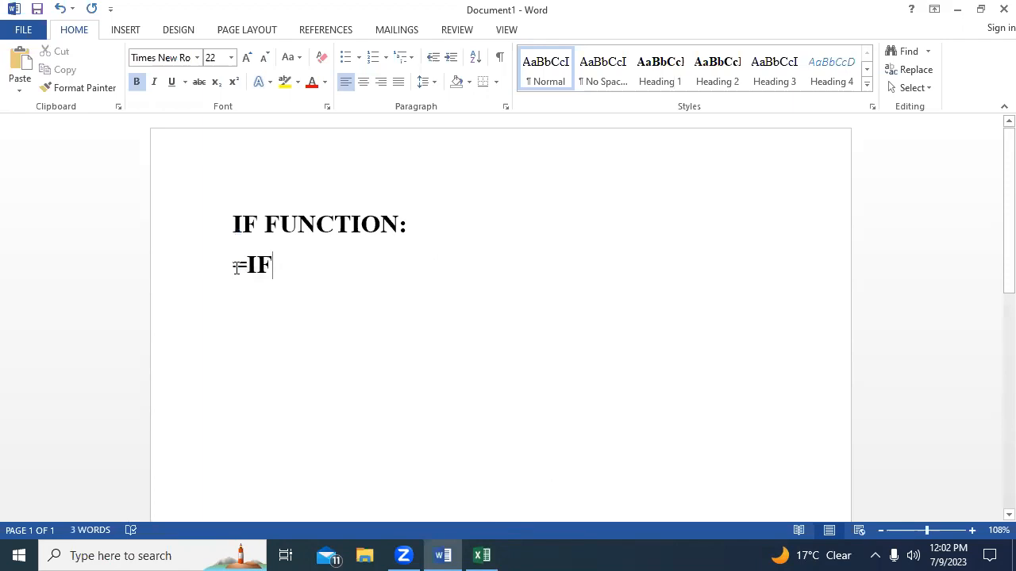
Switch to Excel, widen the GRADE column to more than twice its width, and begin the formula "=IF(" in I2.
{"action": "left_click", "coordinate": [481, 556]}
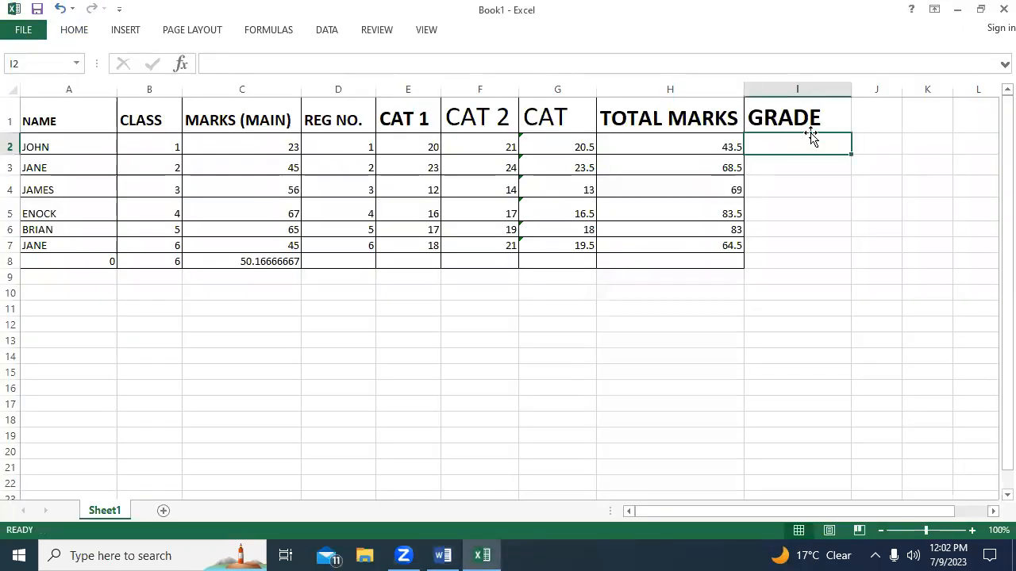
{"action": "left_click_drag", "start_coordinate": [852, 91], "coordinate": [992, 87]}
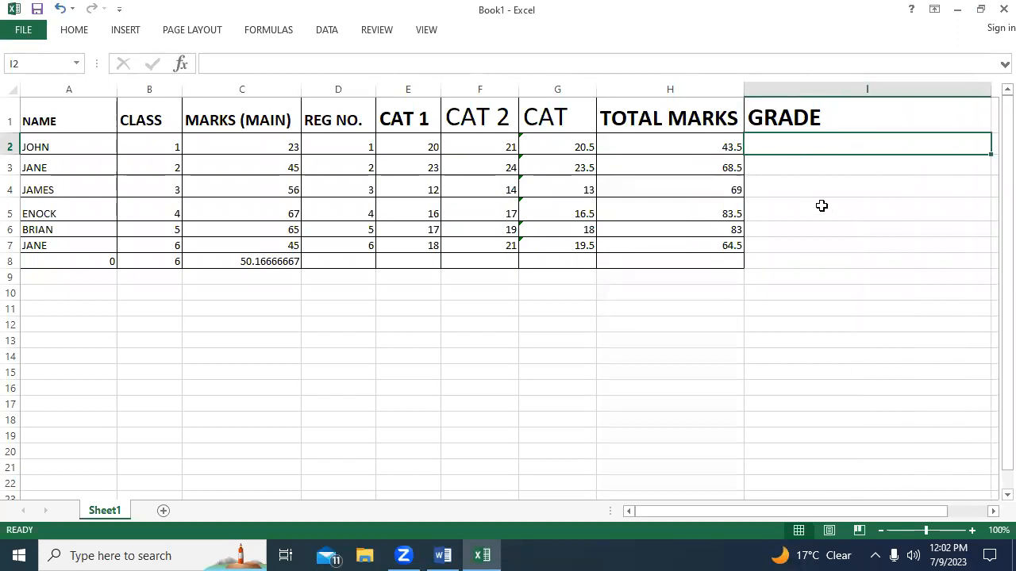
{"action": "type", "text": "="}
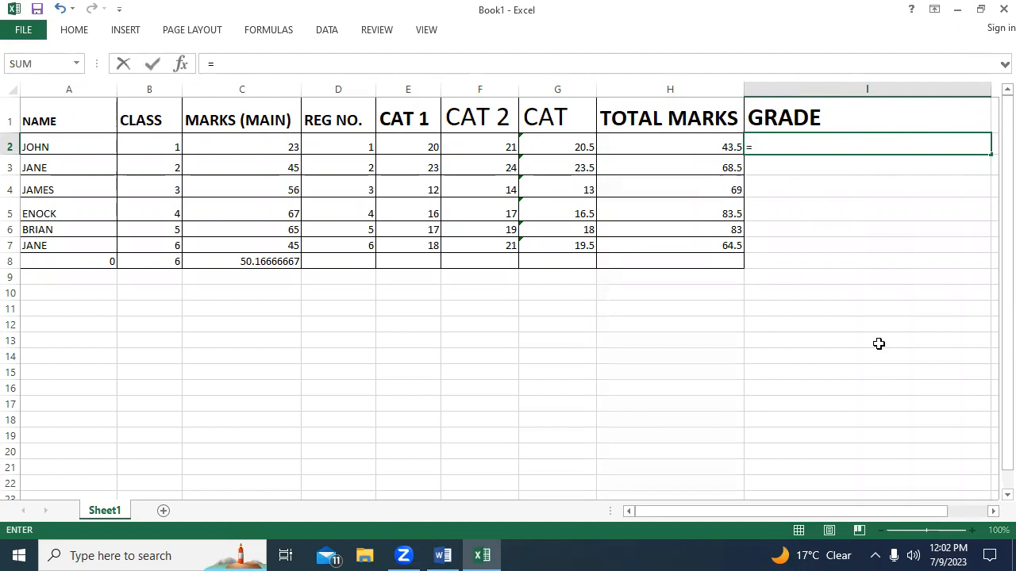
{"action": "key", "text": "BackSpace"}
{"action": "type", "text": "="}
{"action": "key", "text": "BackSpace"}
{"action": "type", "text": "=IF"}
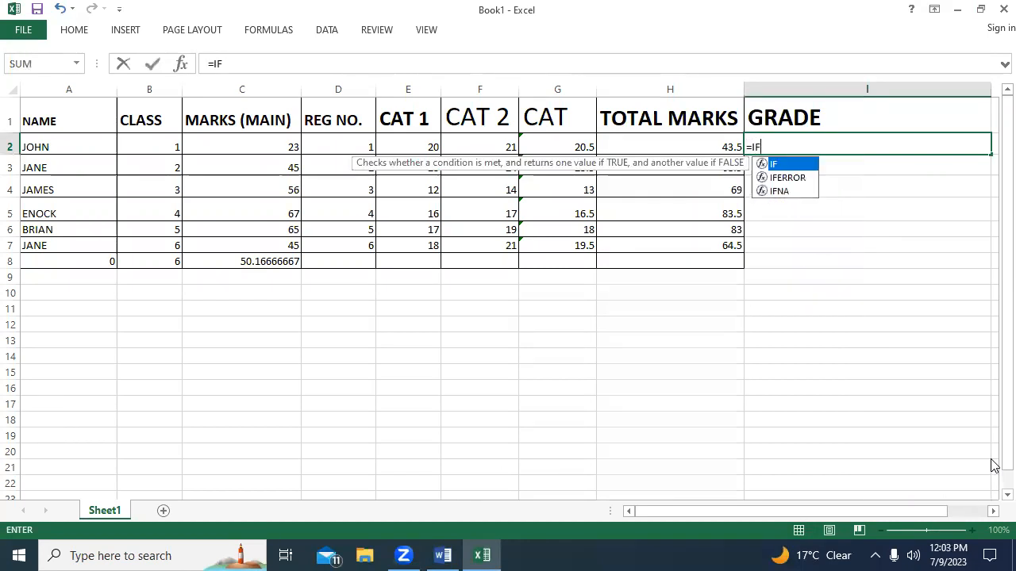
{"action": "type", "text": "("}
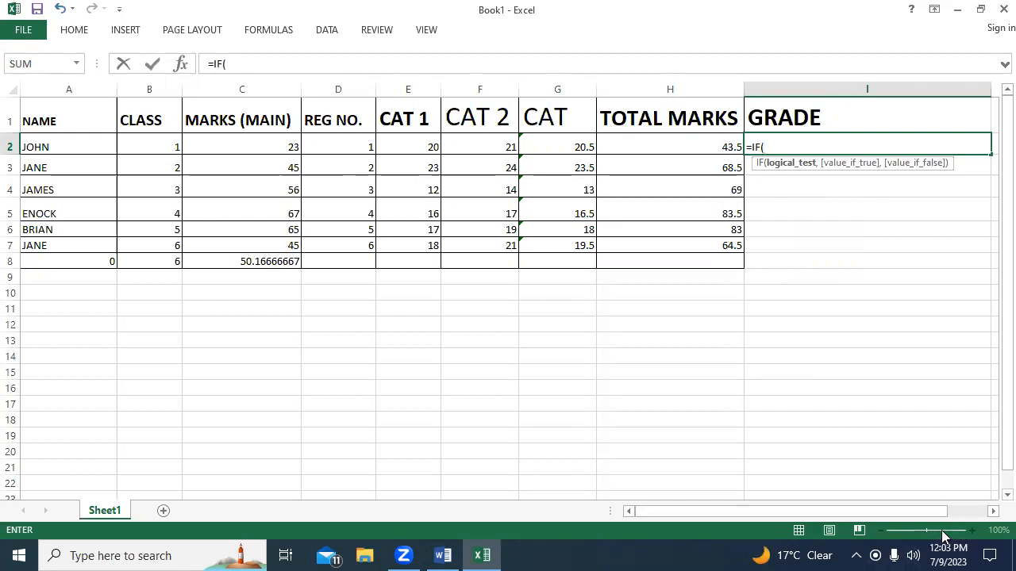
{"action": "left_click", "coordinate": [767, 421]}
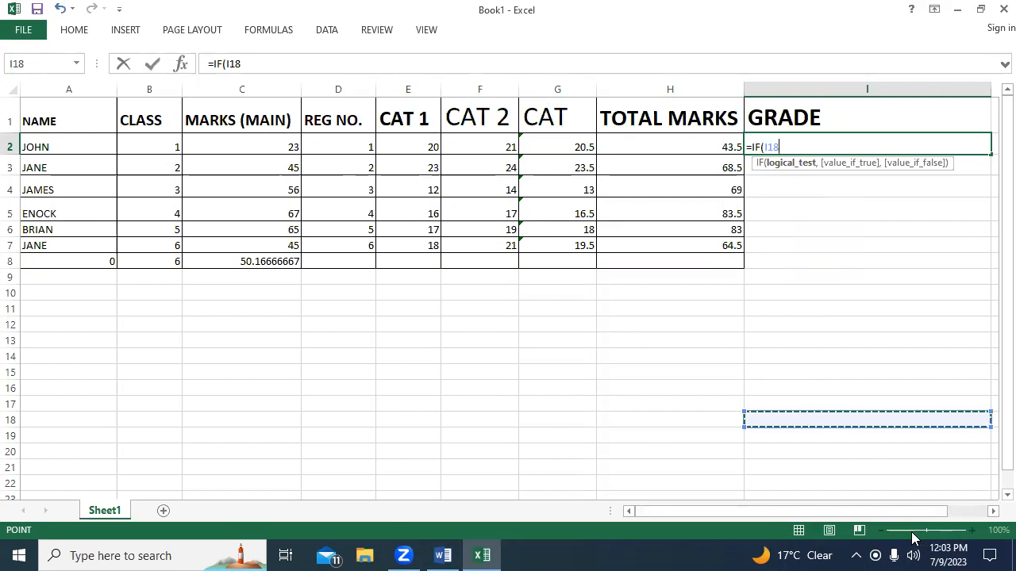
{"action": "left_click", "coordinate": [801, 143]}
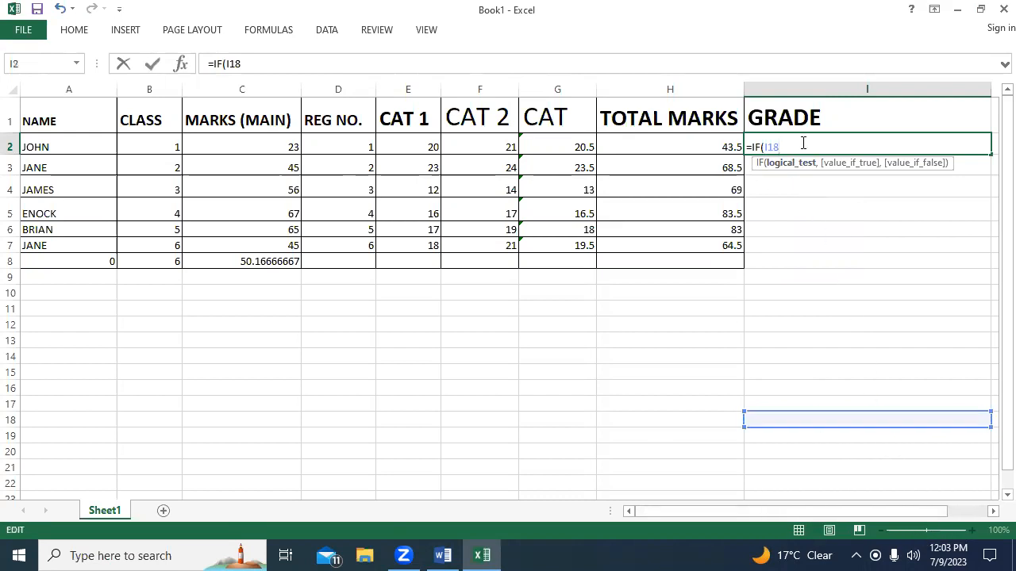
{"action": "key", "text": "BackSpace"}
{"action": "key", "text": "BackSpace"}
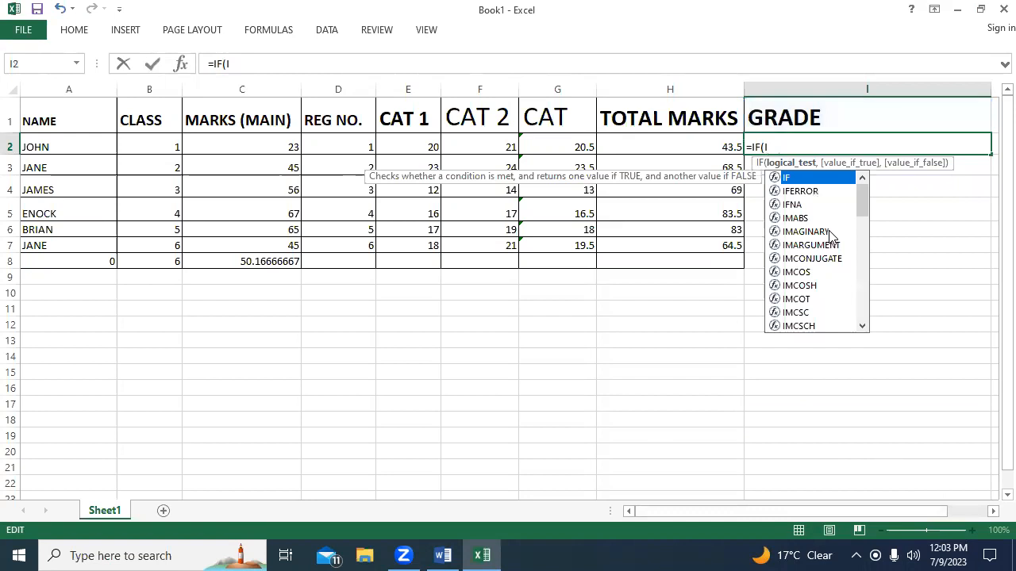
{"action": "key", "text": "BackSpace"}
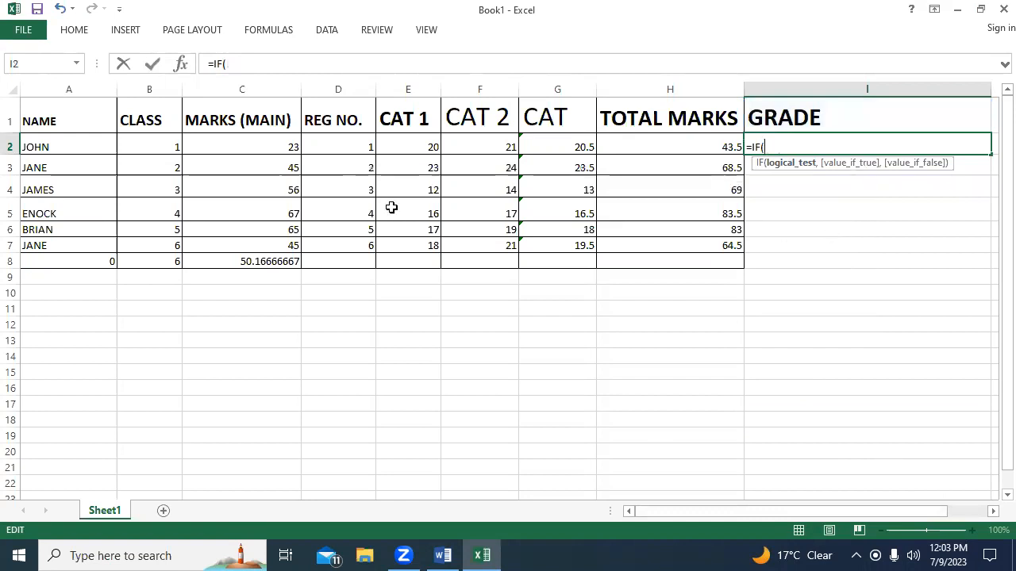
Extend the I2 formula with the logical test H2>70 and "A" as the value if true.
{"action": "left_click", "coordinate": [669, 147]}
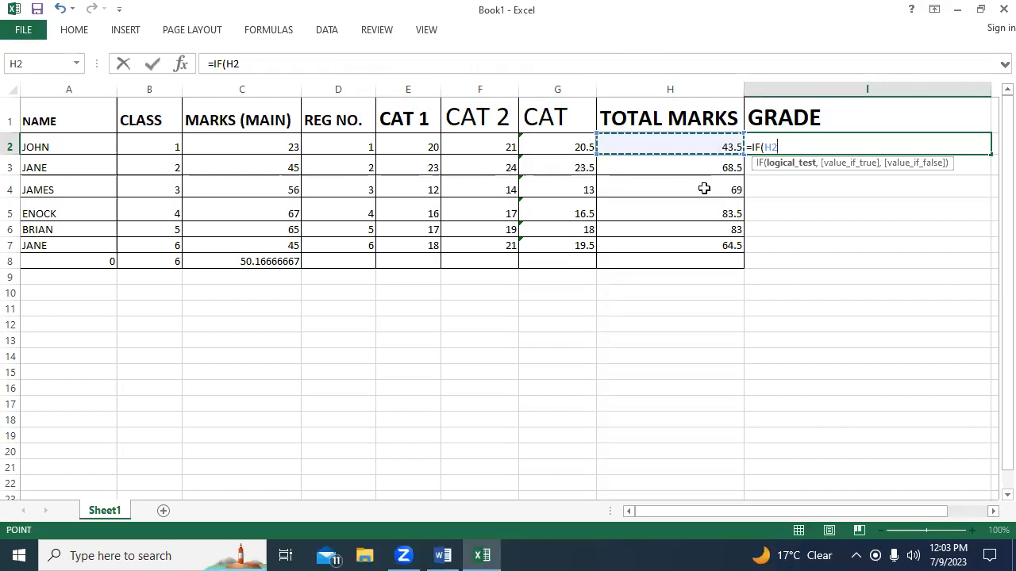
{"action": "type", "text": ","}
{"action": "key", "text": "BackSpace"}
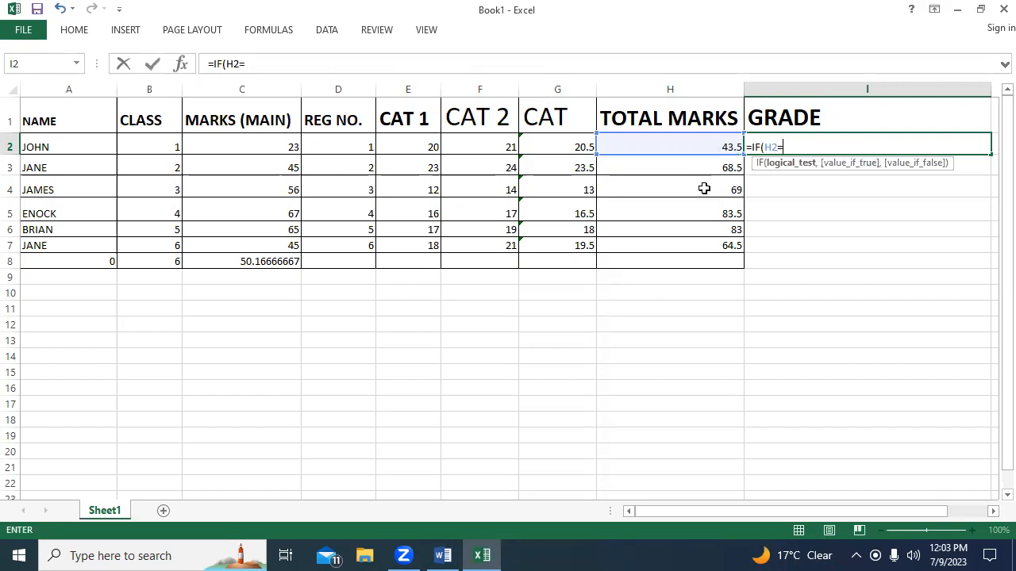
{"action": "key", "text": "BackSpace"}
{"action": "type", "text": ">70,"}
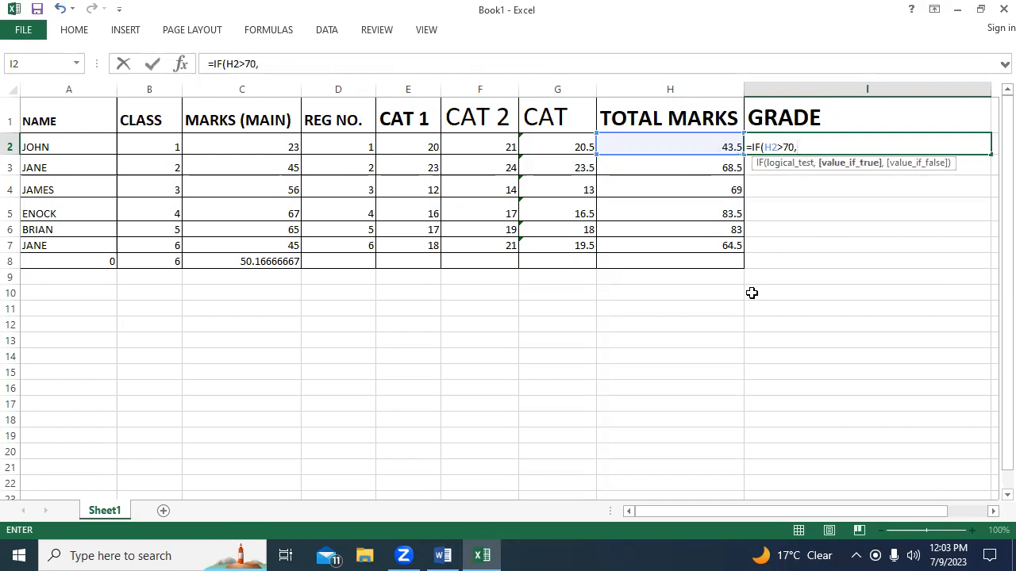
{"action": "type", "text": "\"A"}
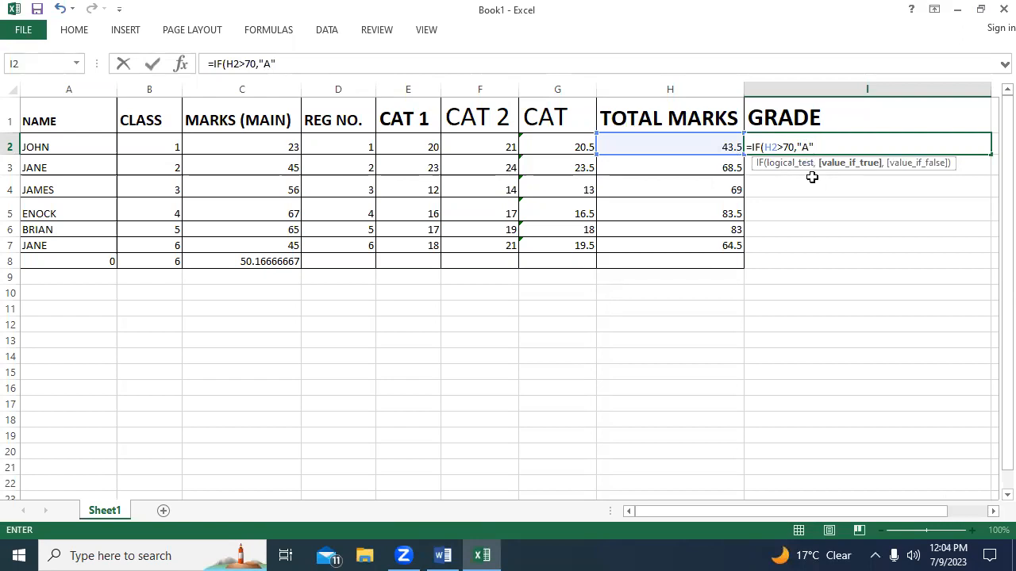
Switch to Word and delete the "=IF" text below the heading.
{"action": "left_click", "coordinate": [443, 555]}
{"action": "key", "text": "BackSpace"}
{"action": "key", "text": "BackSpace"}
{"action": "key", "text": "BackSpace"}
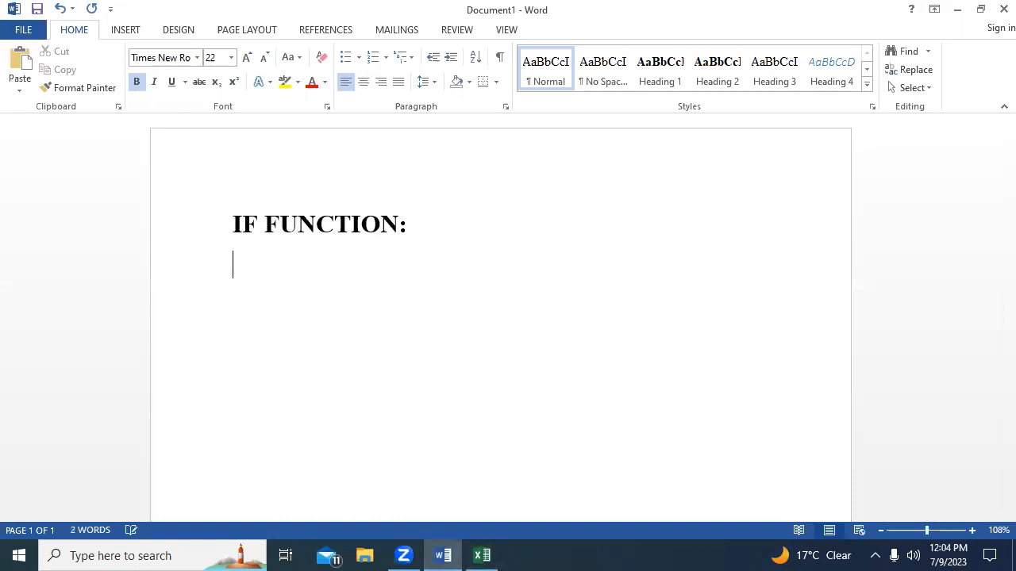
Write the first grading rule, "IF STUDENT GET 70 AND ABOVE “ A “", below the heading and end the line.
{"action": "type", "text": "IF STU"}
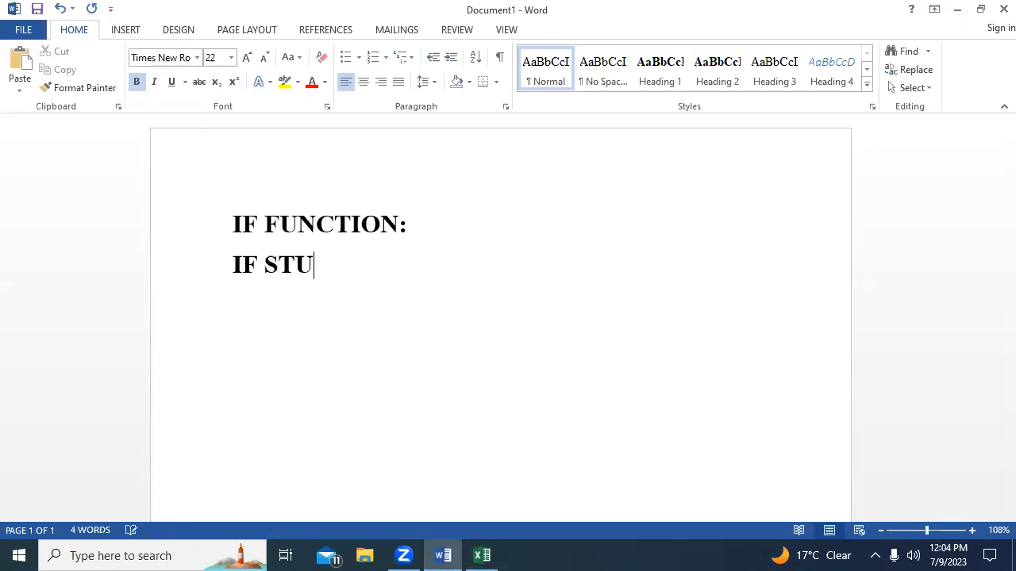
{"action": "type", "text": "DENT G"}
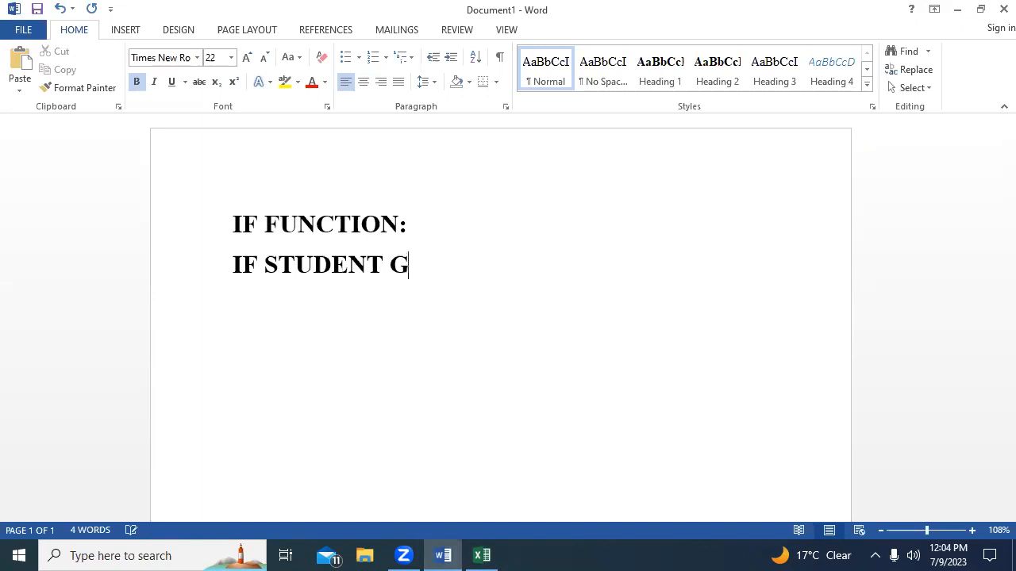
{"action": "type", "text": "ET 70 A"}
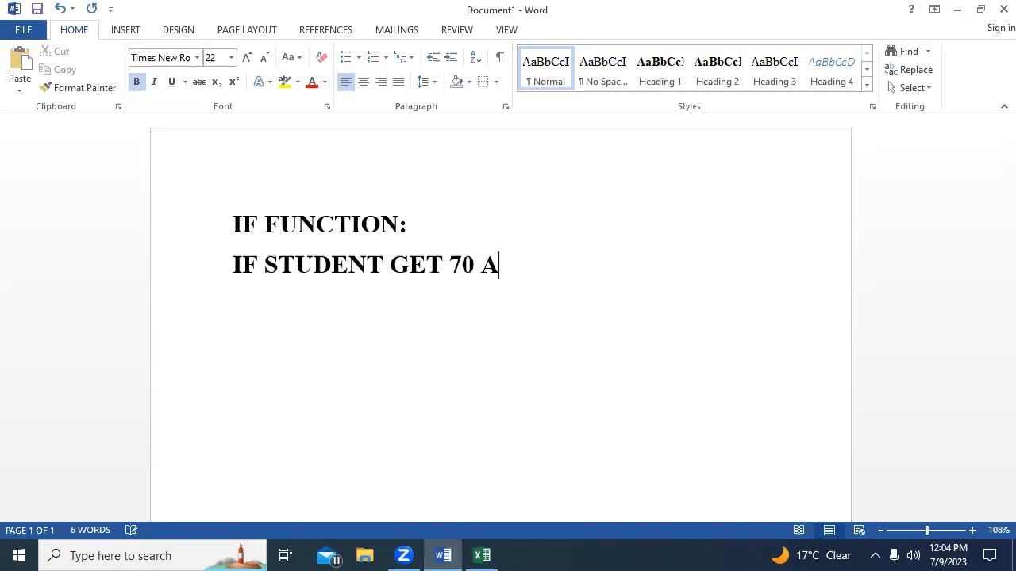
{"action": "type", "text": "ND ABOV"}
{"action": "type", "text": "E "}
{"action": "type", "text": "\" "}
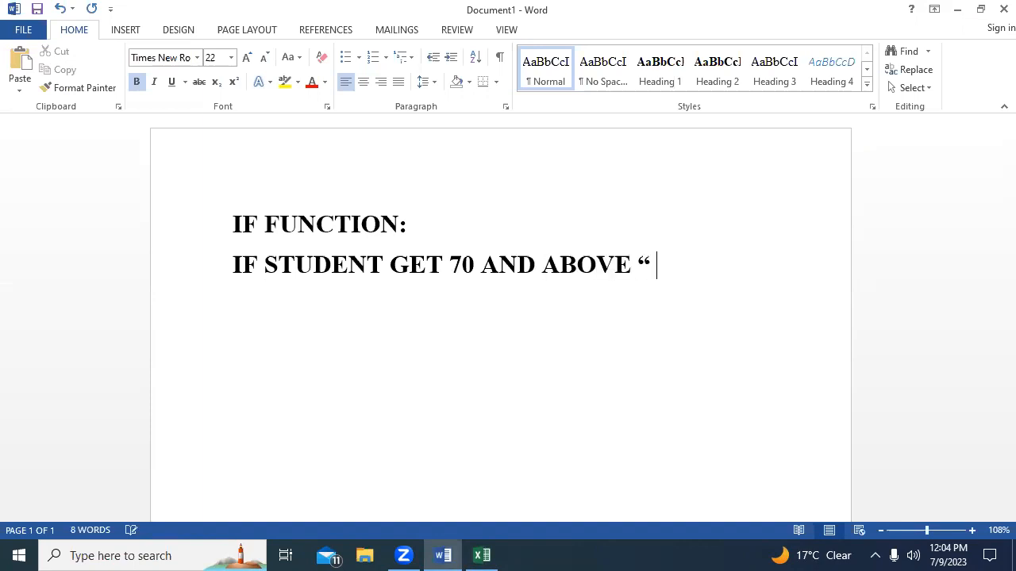
{"action": "type", "text": "A "}
{"action": "type", "text": "\""}
{"action": "key", "text": "Return"}
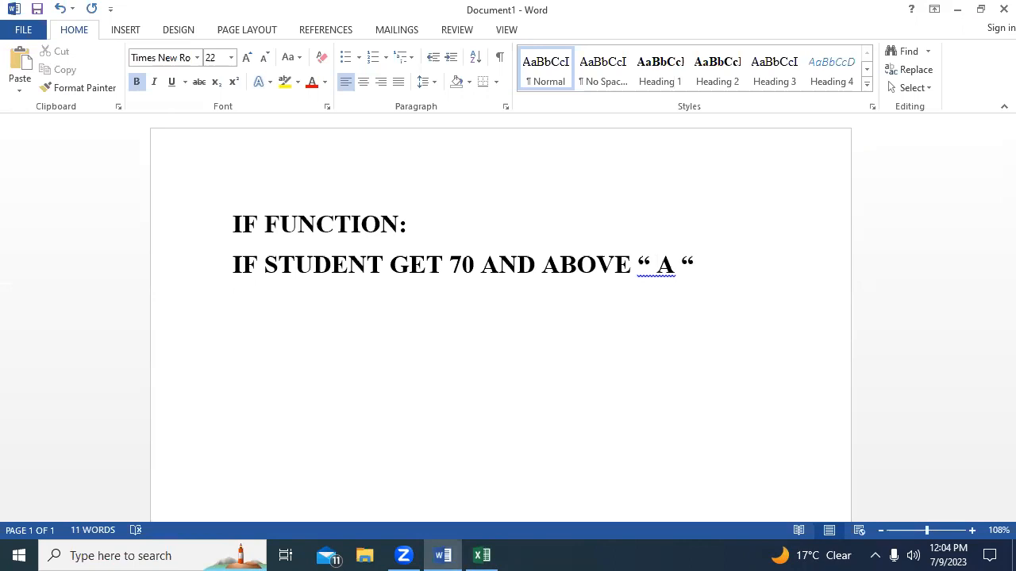
Write the second grading rule as "60 TO 69 “B”".
{"action": "type", "text": "60-"}
{"action": "key", "text": "BackSpace"}
{"action": "type", "text": "TO"}
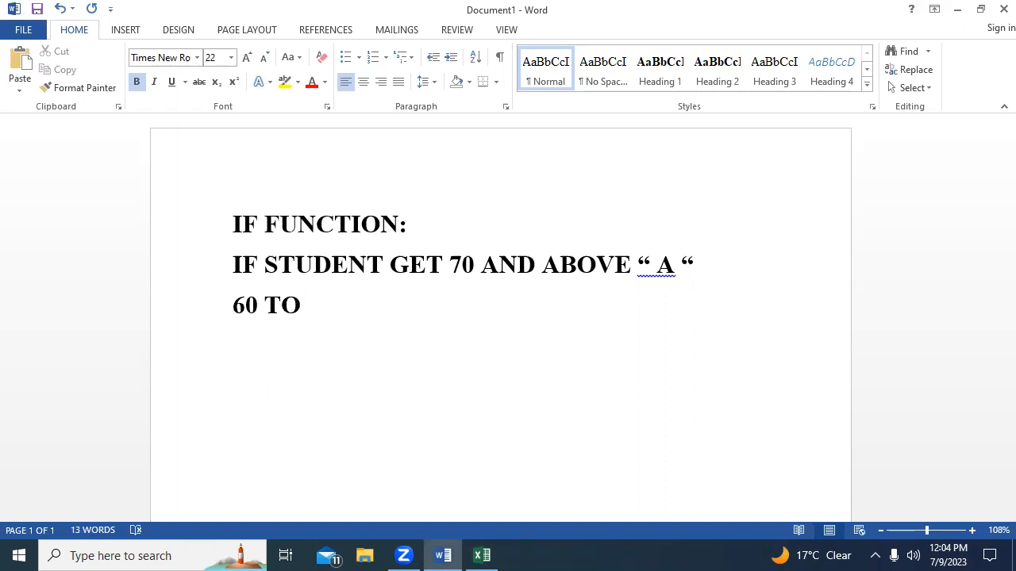
{"action": "type", "text": "69"}
{"action": "type", "text": " \""}
{"action": "type", "text": "B"}
{"action": "type", "text": "\""}
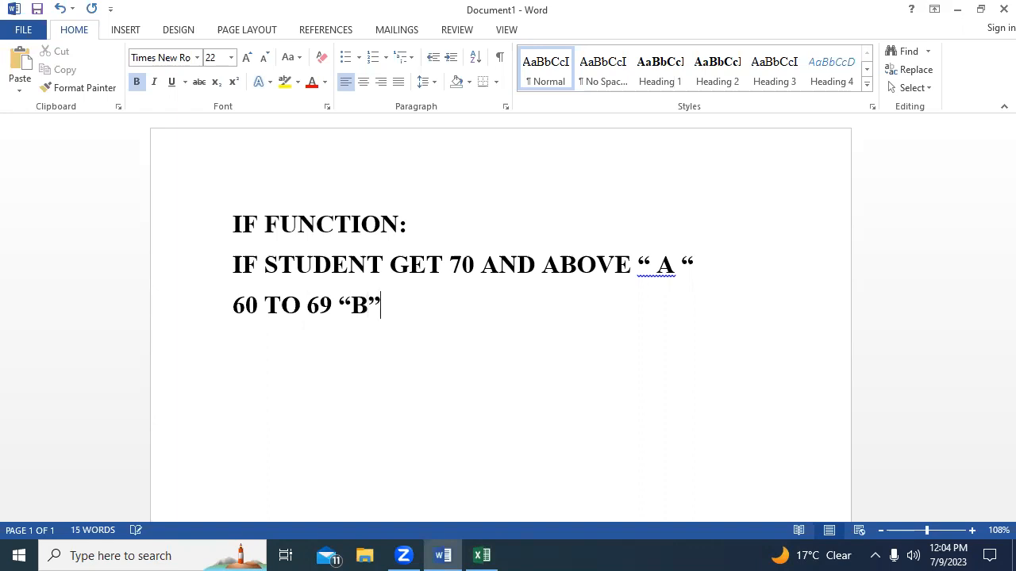
Add the third grading rule, "50 TO 59 “C”", on a new line.
{"action": "key", "text": "Return"}
{"action": "type", "text": "50 TO 59"}
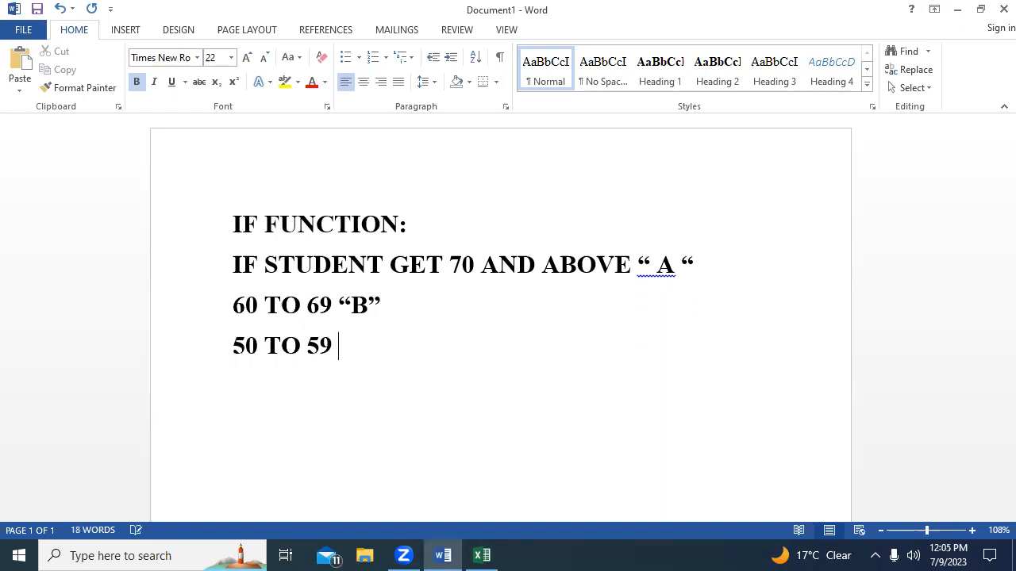
{"action": "type", "text": " \""}
{"action": "type", "text": "C"}
{"action": "type", "text": "\""}
Add the fourth grading rule, "40 TO 49 “D”", on a new line.
{"action": "key", "text": "Return"}
{"action": "type", "text": "40 TO 49 "}
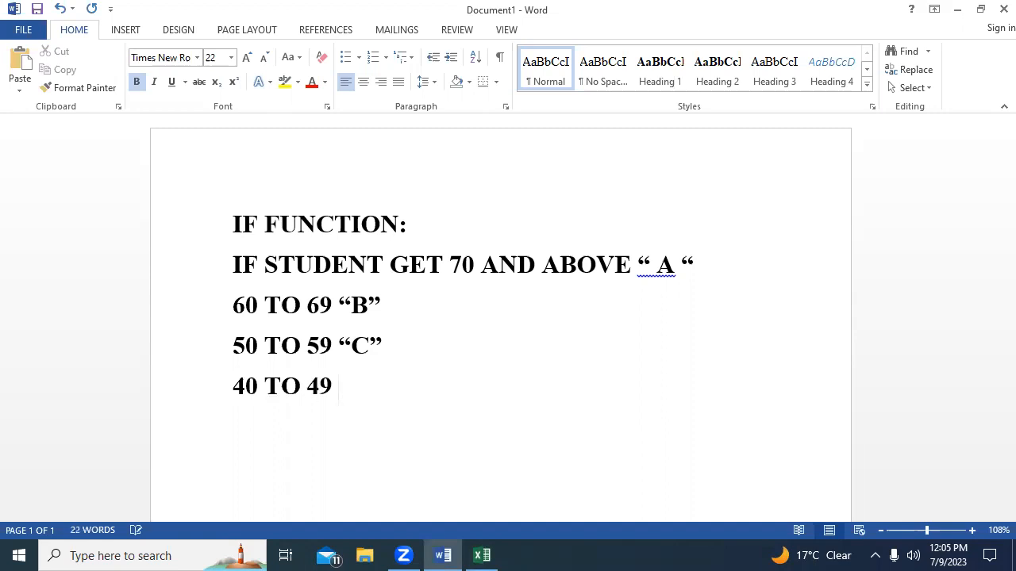
{"action": "type", "text": "“D”"}
Add the last grading rule, "39 AND BELOW “FAIL”", on a new line.
{"action": "key", "text": "Return"}
{"action": "type", "text": "39 AND V"}
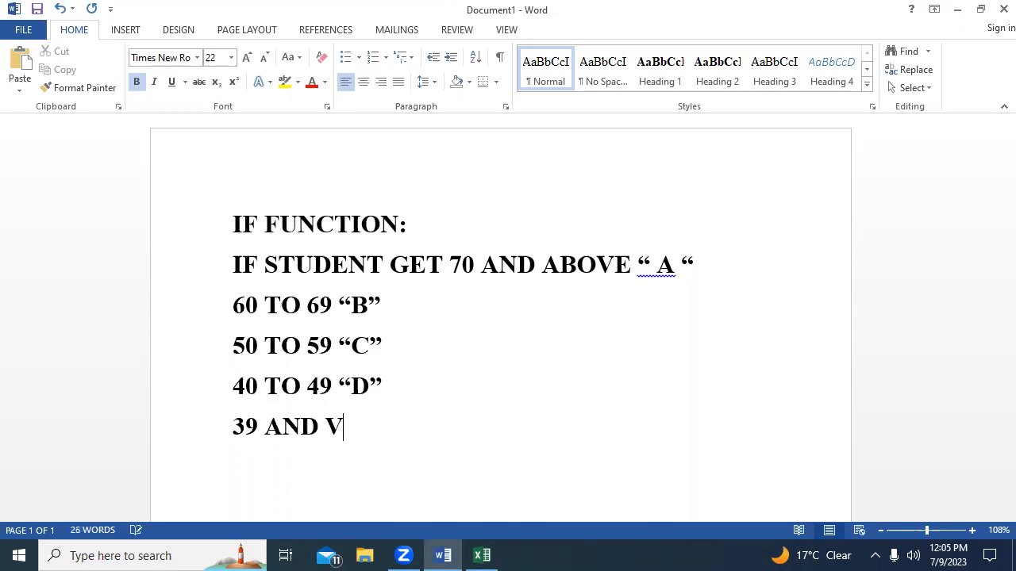
{"action": "key", "text": "BackSpace"}
{"action": "type", "text": "BELOW "}
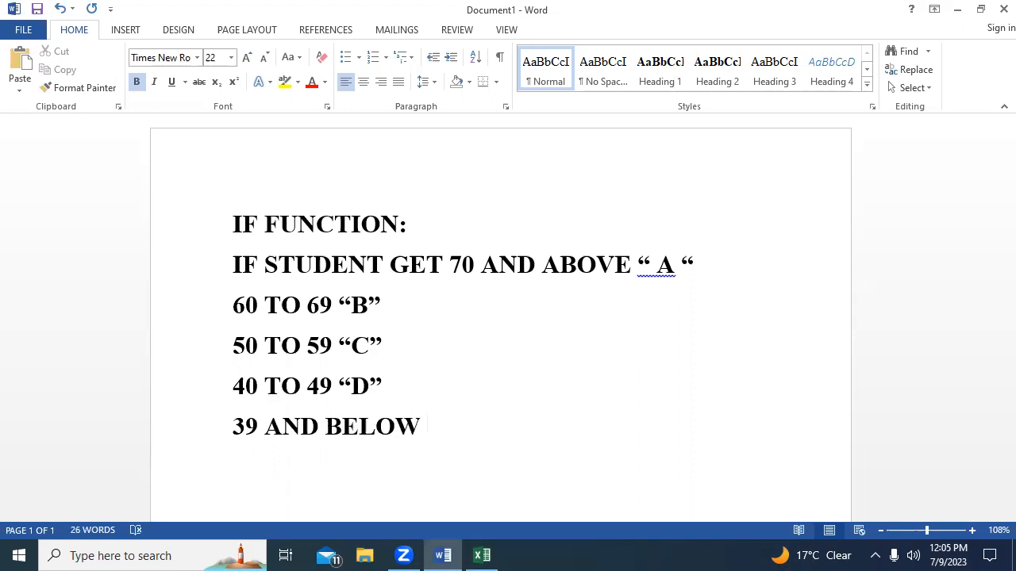
{"action": "type", "text": " “FAIL"}
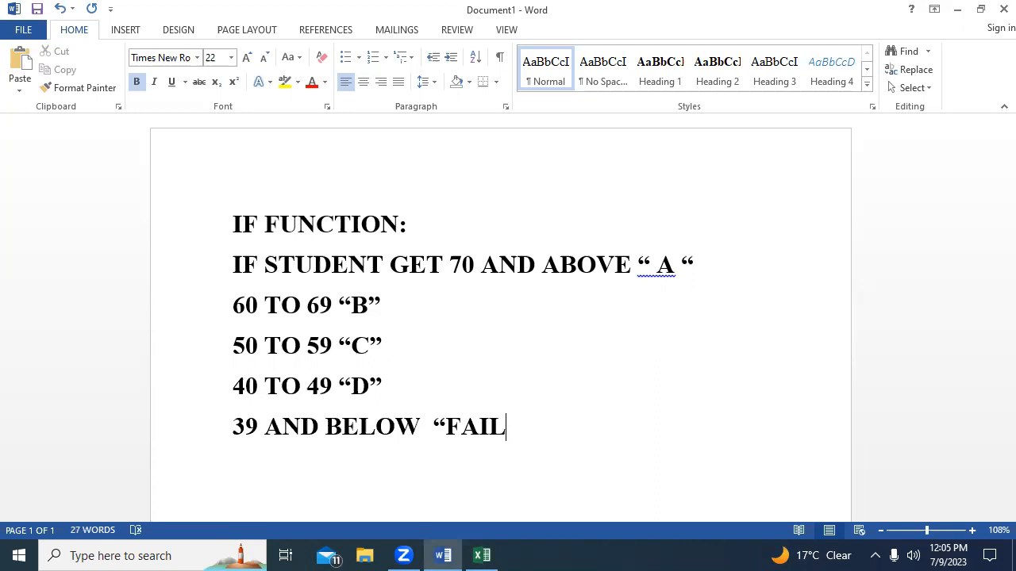
{"action": "type", "text": "\""}
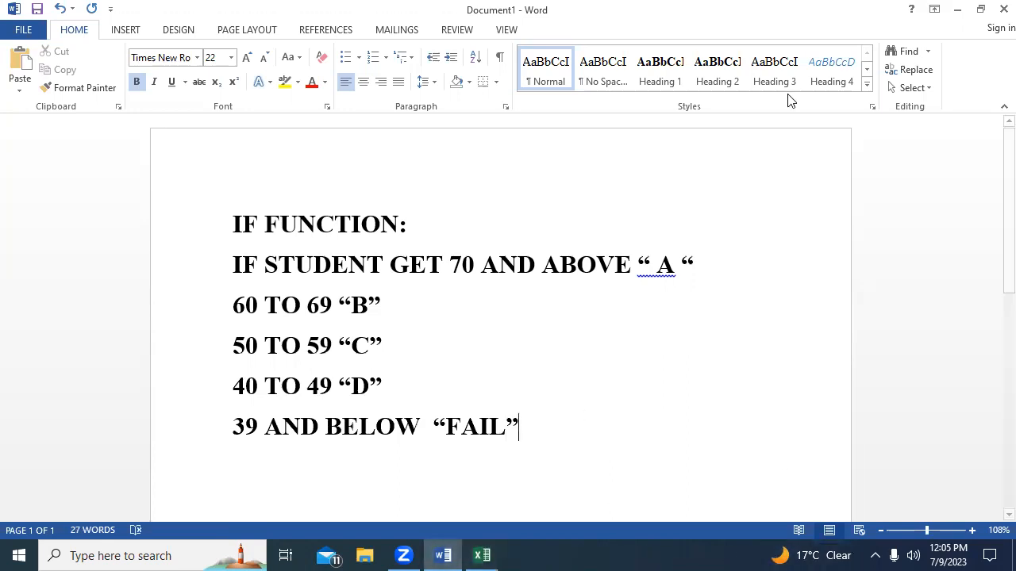
{"action": "left_click", "coordinate": [484, 553]}
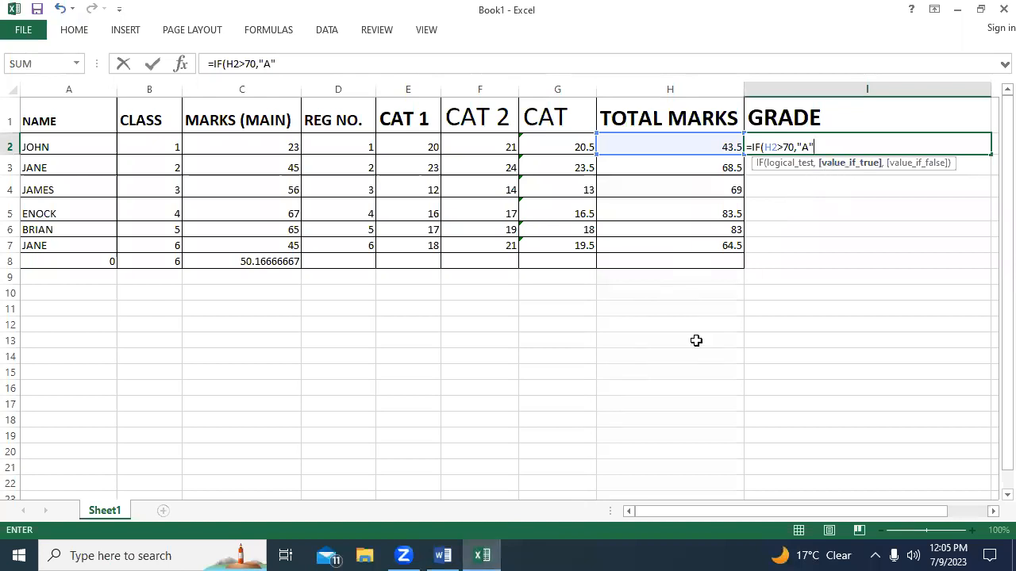
{"action": "left_click", "coordinate": [445, 553]}
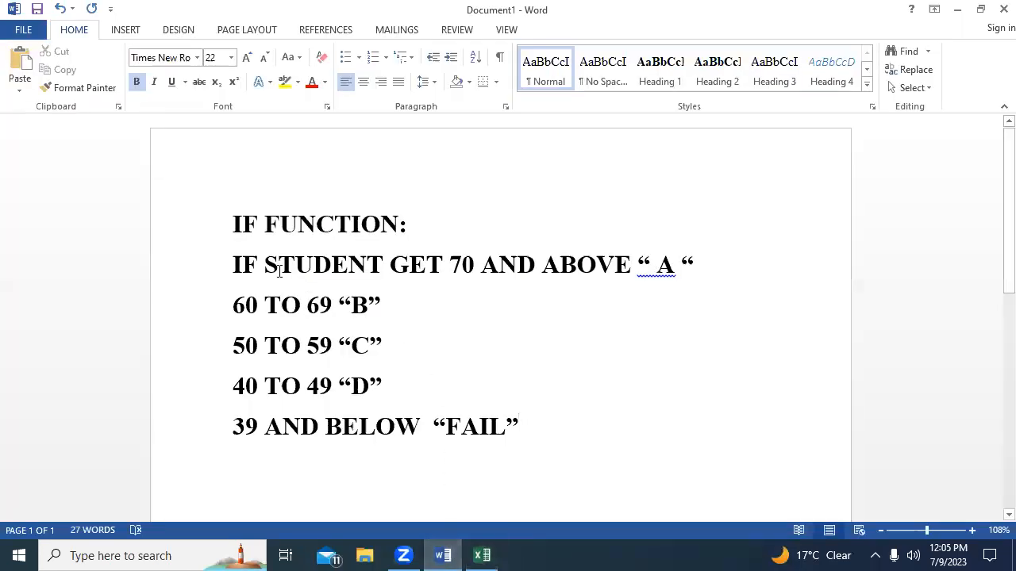
{"action": "left_click_drag", "start_coordinate": [213, 229], "coordinate": [492, 435]}
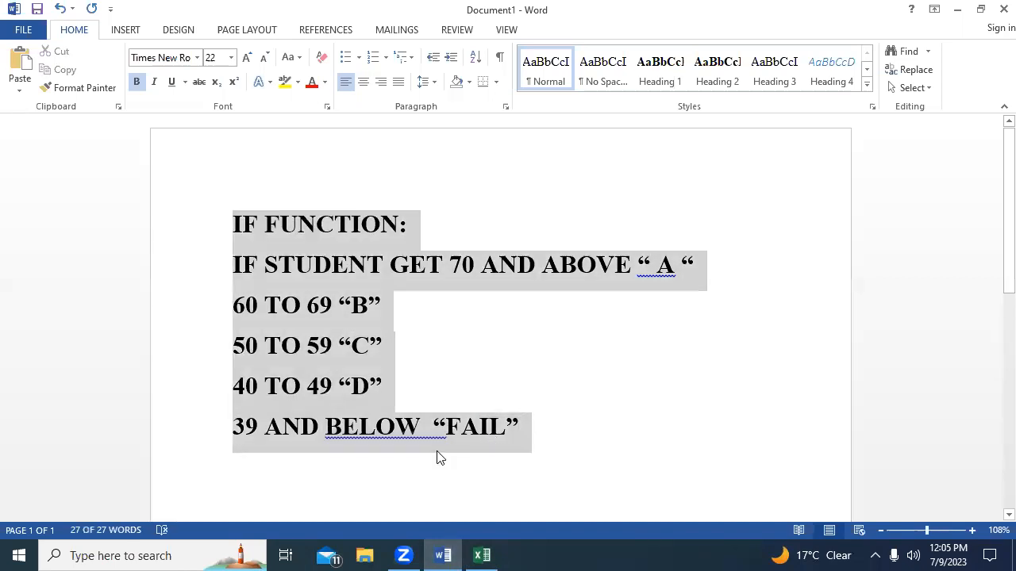
{"action": "left_click", "coordinate": [437, 457]}
Switch to Excel and overwrite two TOTAL MARKS values, with 35 in H6 and 50 in H4.
{"action": "left_click", "coordinate": [486, 553]}
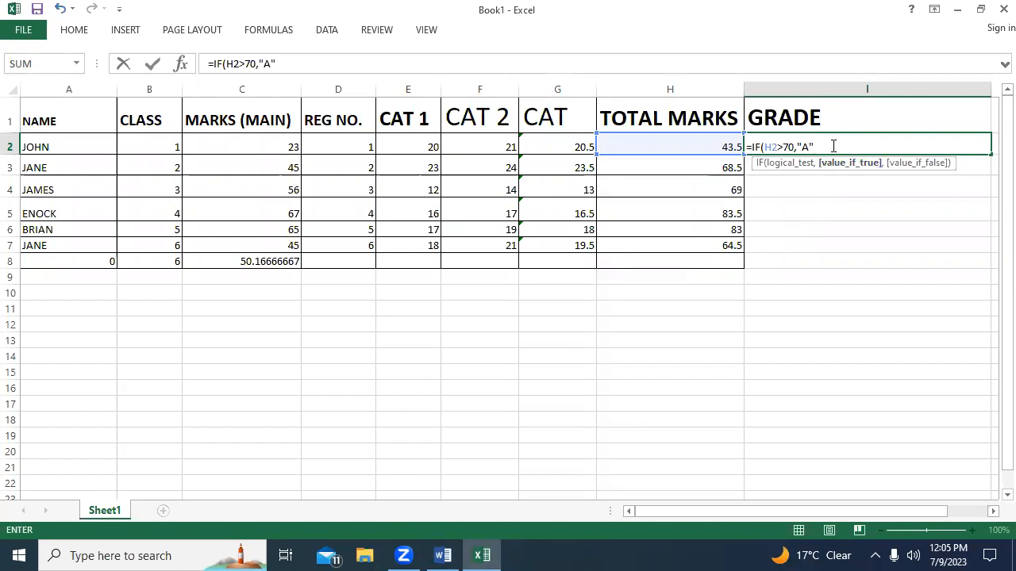
{"action": "left_click", "coordinate": [731, 229]}
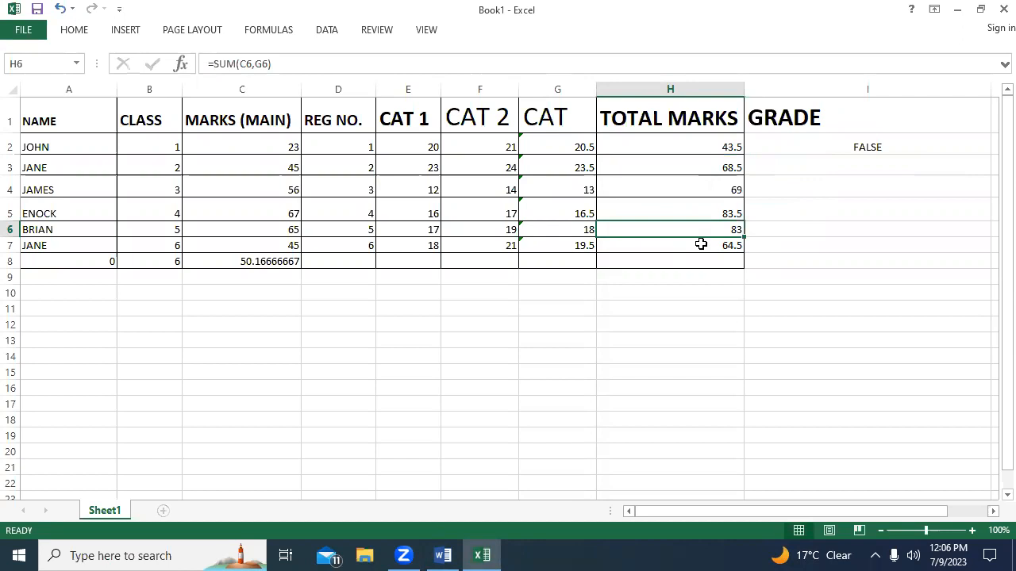
{"action": "type", "text": "35"}
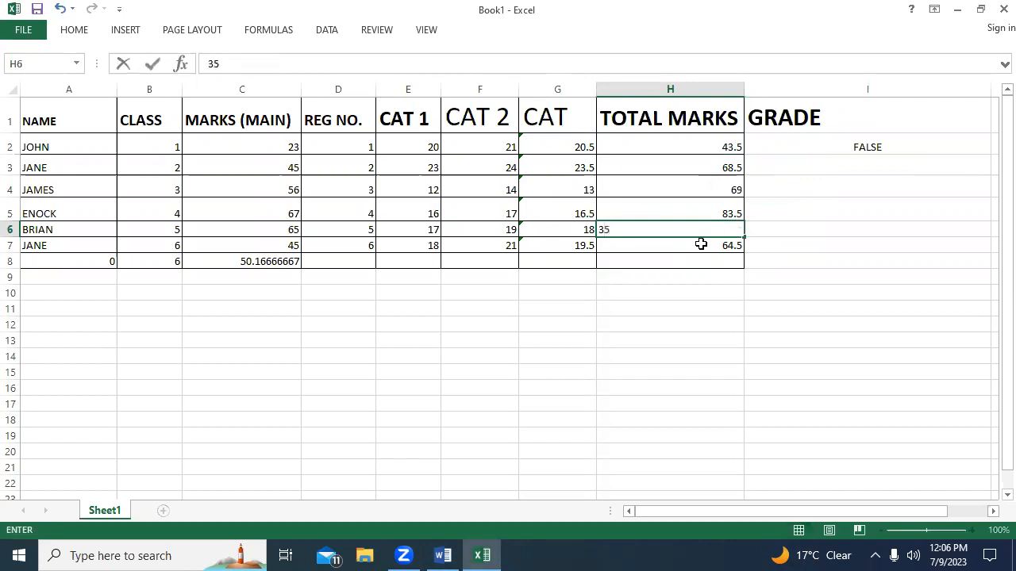
{"action": "left_click", "coordinate": [688, 207]}
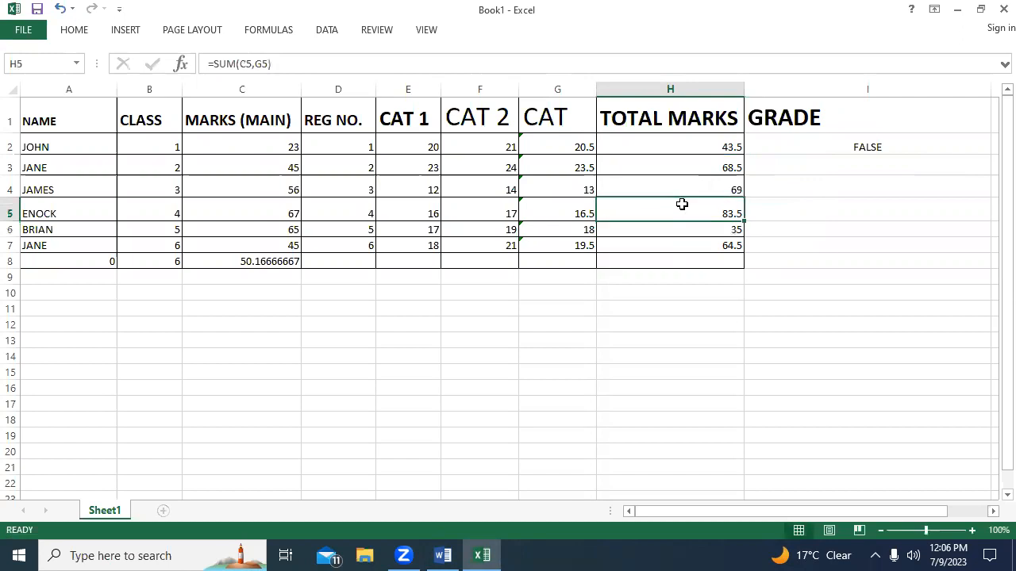
{"action": "left_click", "coordinate": [729, 190]}
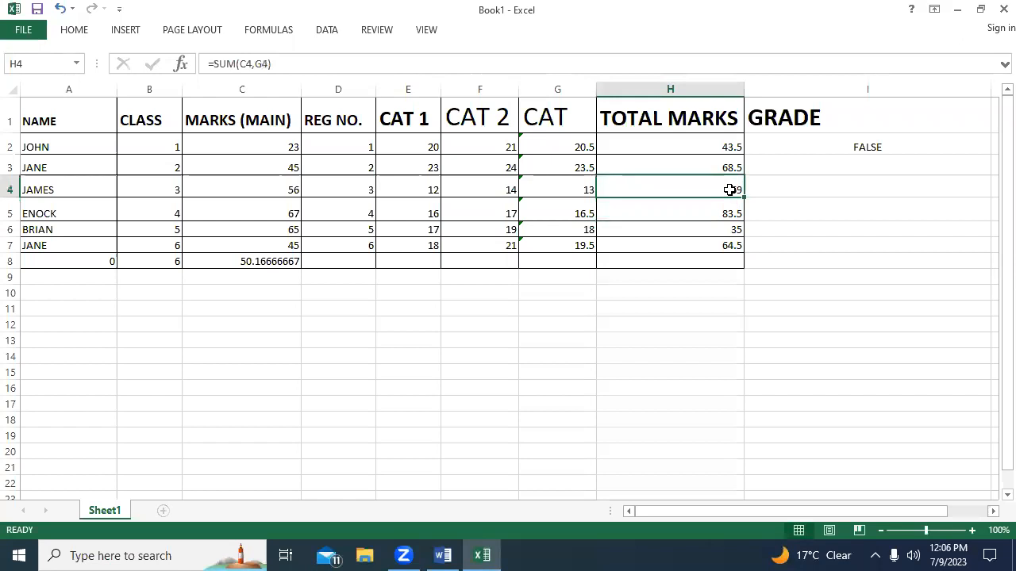
{"action": "type", "text": "50"}
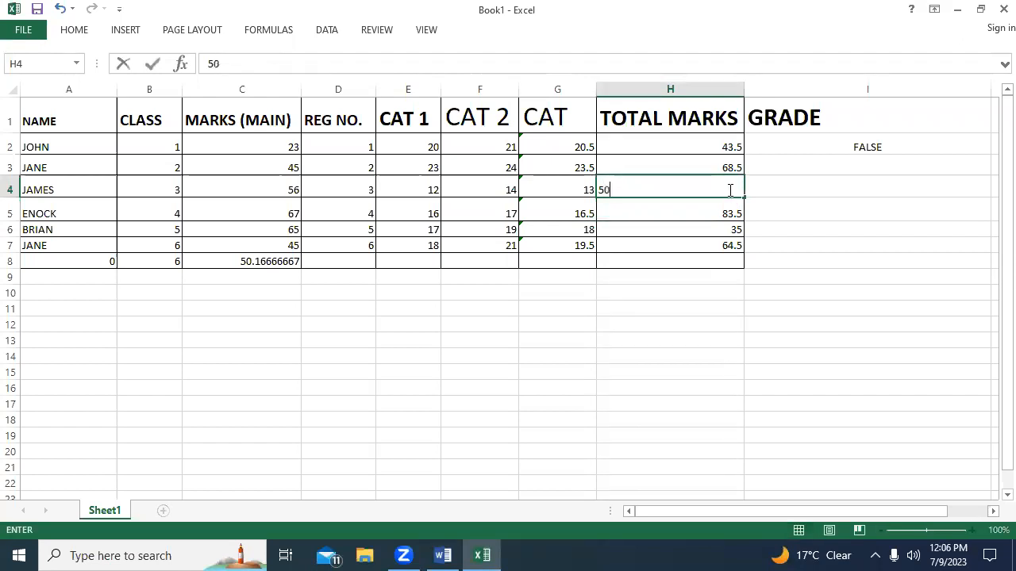
{"action": "left_click", "coordinate": [849, 164]}
Replace the formula in I2 with a new IF function whose logical test starts with H2.
{"action": "left_click", "coordinate": [861, 142]}
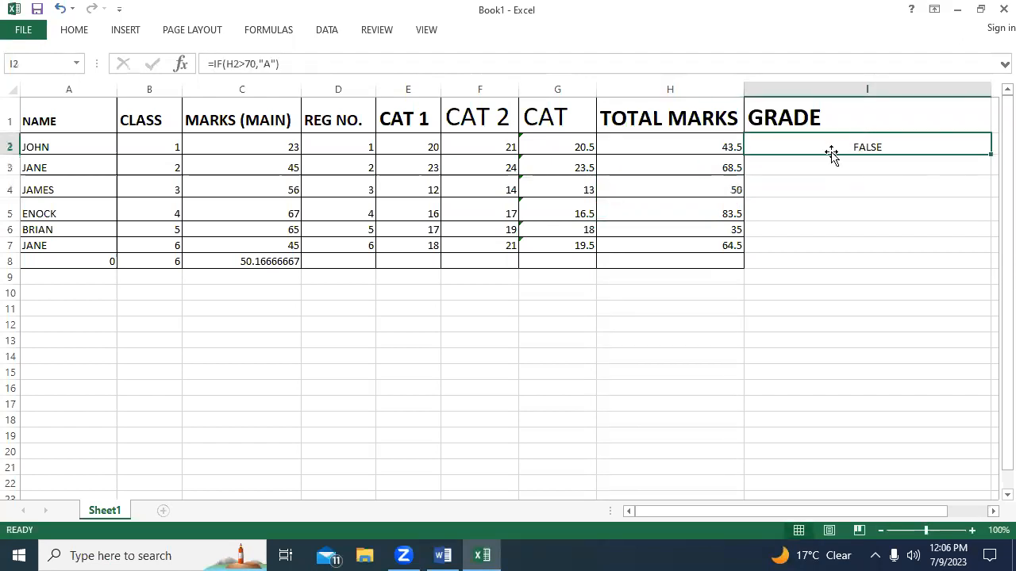
{"action": "type", "text": "="}
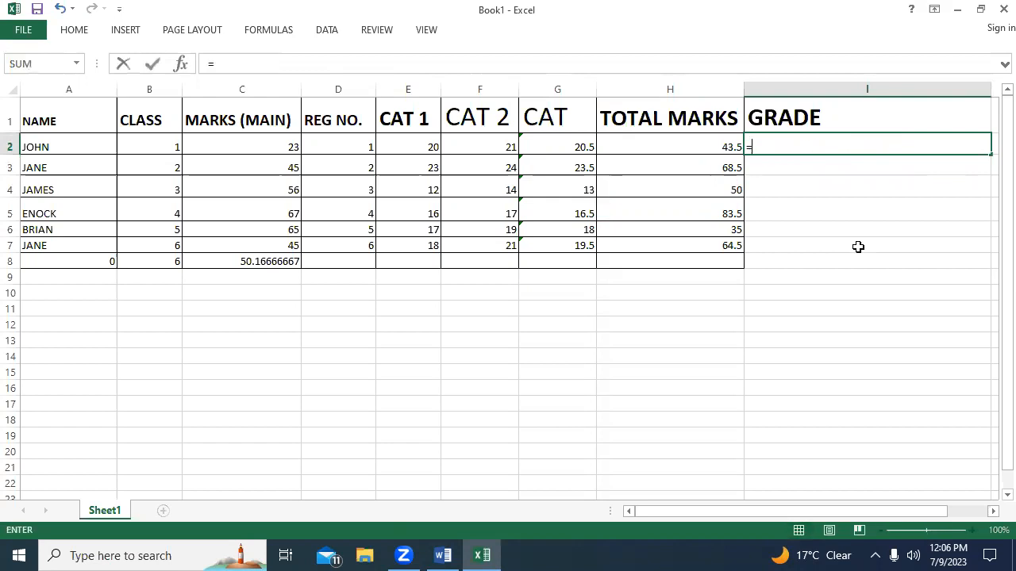
{"action": "type", "text": "IF"}
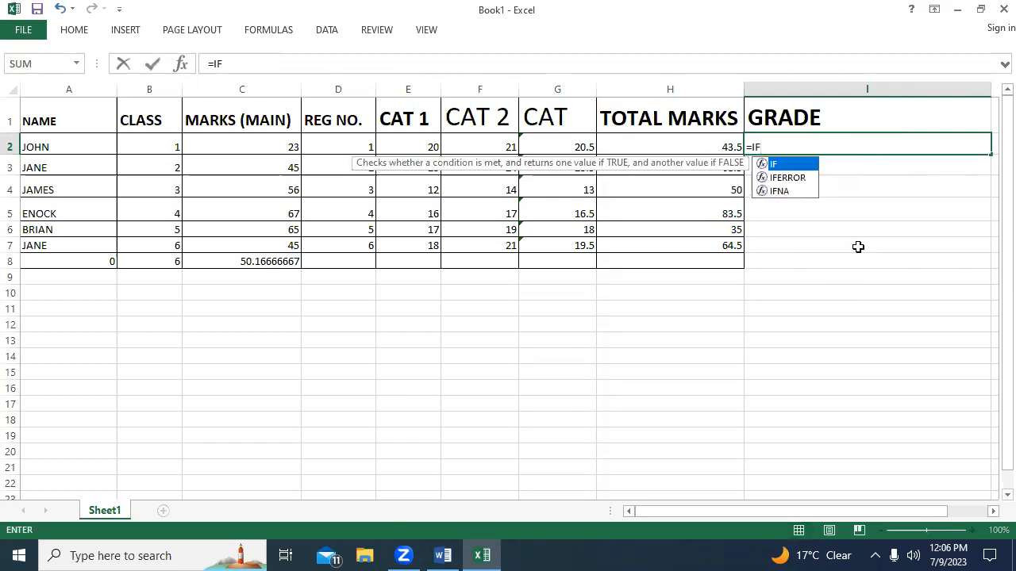
{"action": "type", "text": "("}
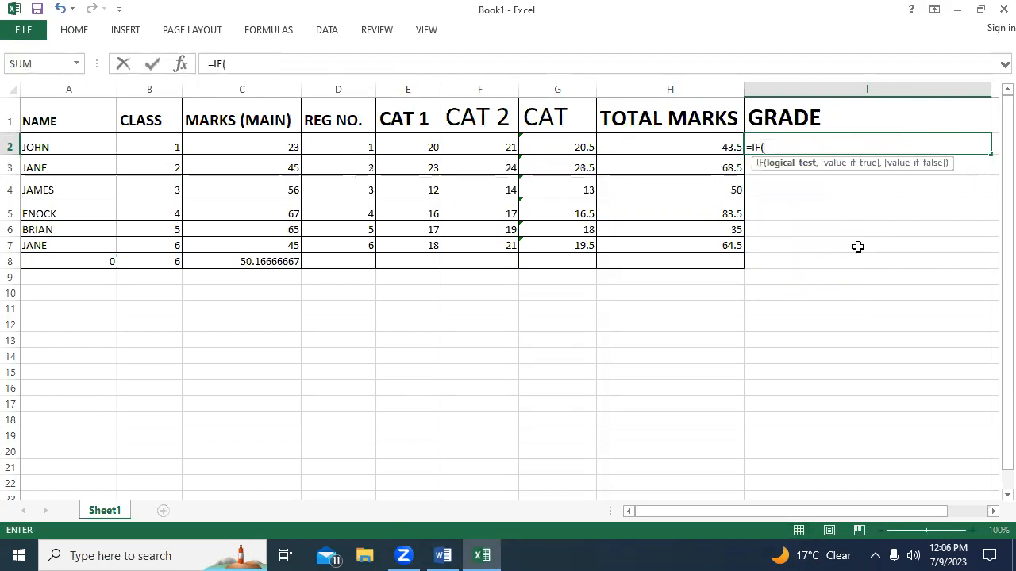
{"action": "left_click", "coordinate": [694, 146]}
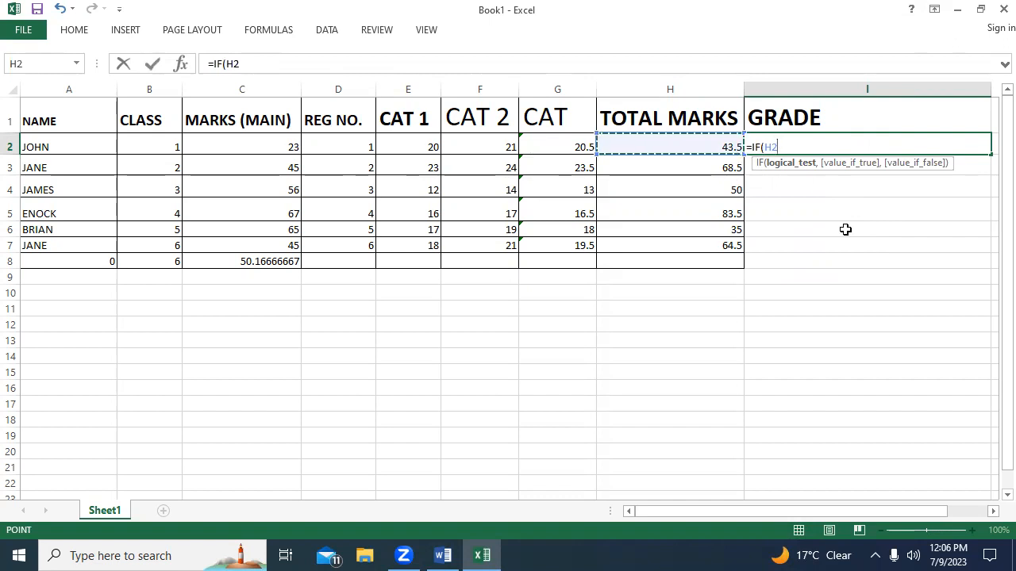
{"action": "type", "text": ","}
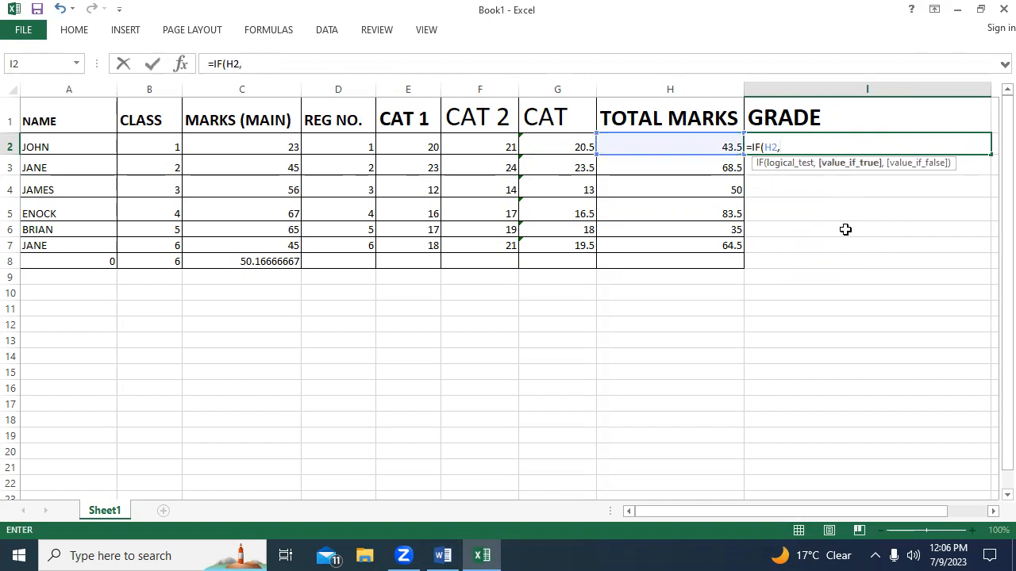
{"action": "key", "text": "BackSpace"}
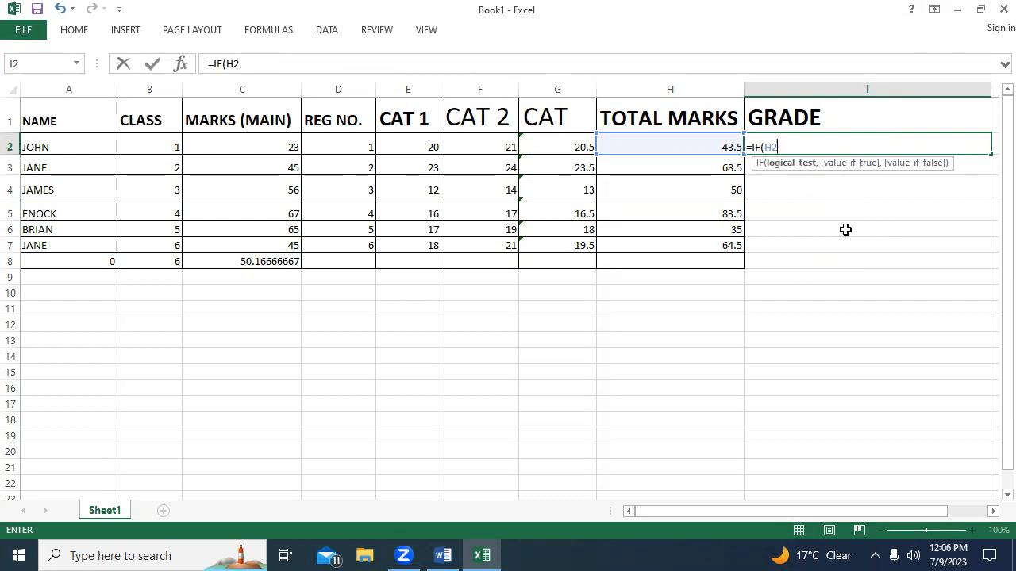
Complete the first logical test as H2>69 and give "A" as its value if true.
{"action": "type", "text": ">70"}
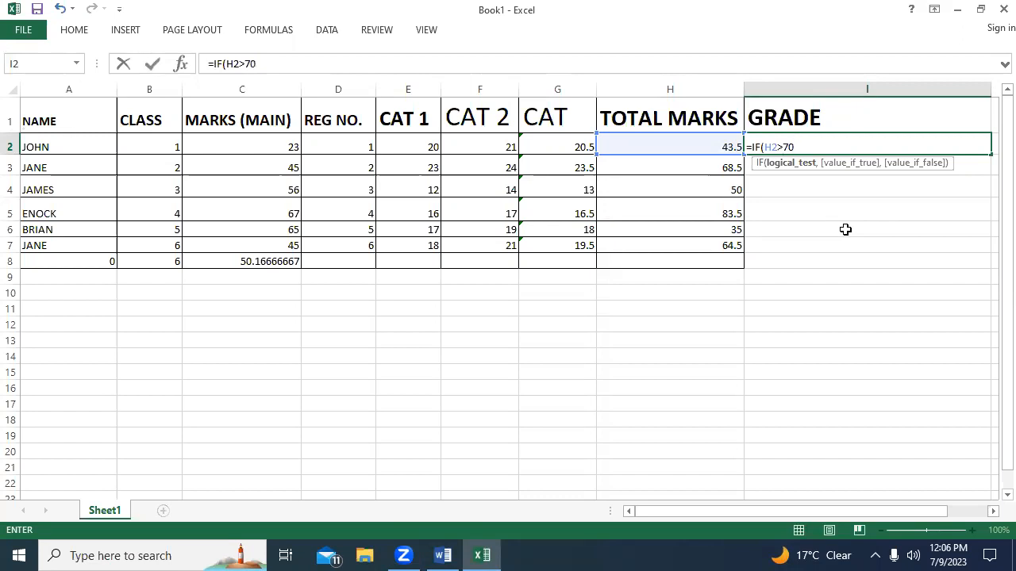
{"action": "key", "text": "BackSpace"}
{"action": "key", "text": "BackSpace"}
{"action": "type", "text": "69,"}
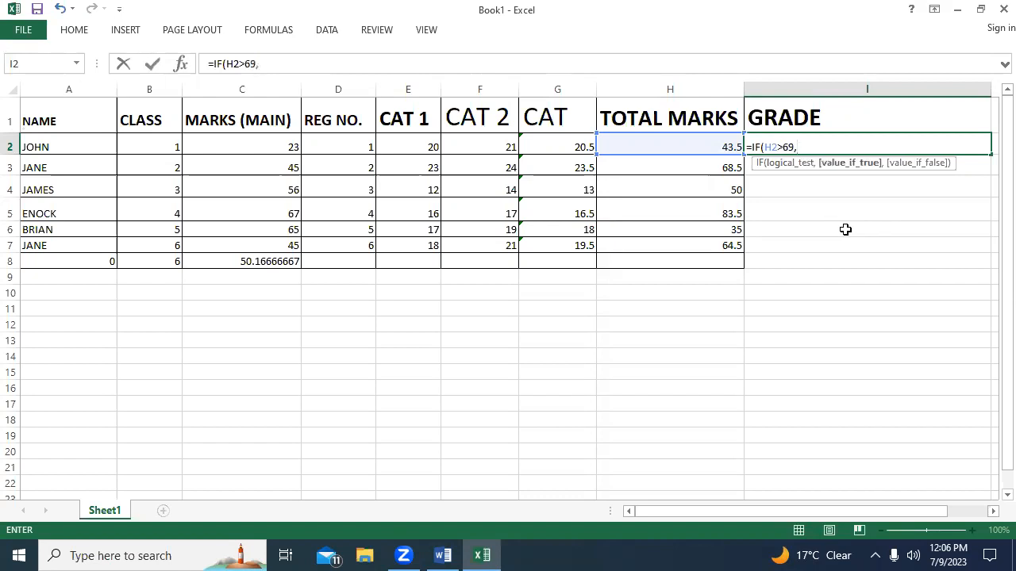
{"action": "type", "text": "\"A"}
Nest a second IF as the value if false, testing H2>59 and returning "B".
{"action": "type", "text": "\",IF"}
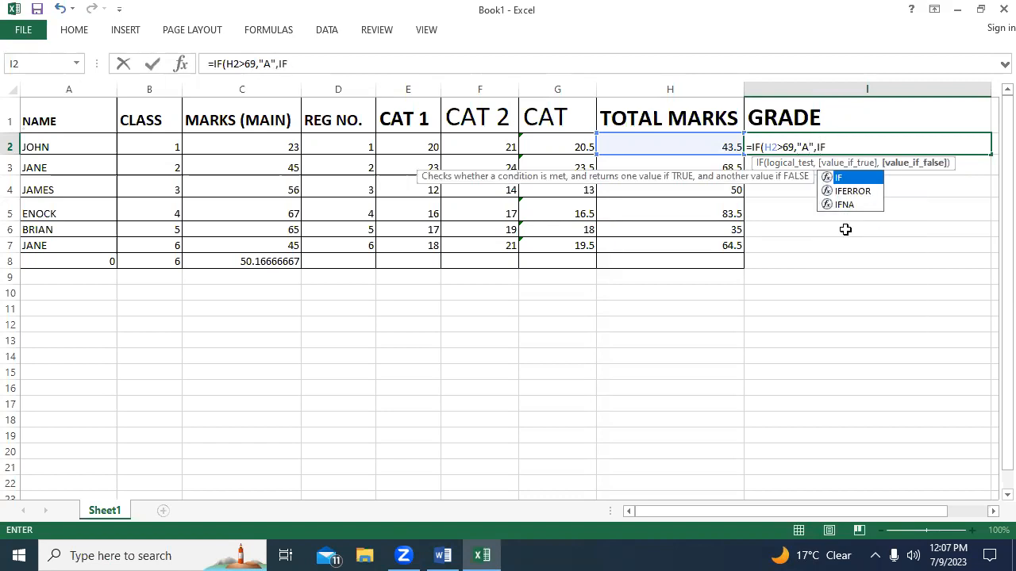
{"action": "type", "text": "("}
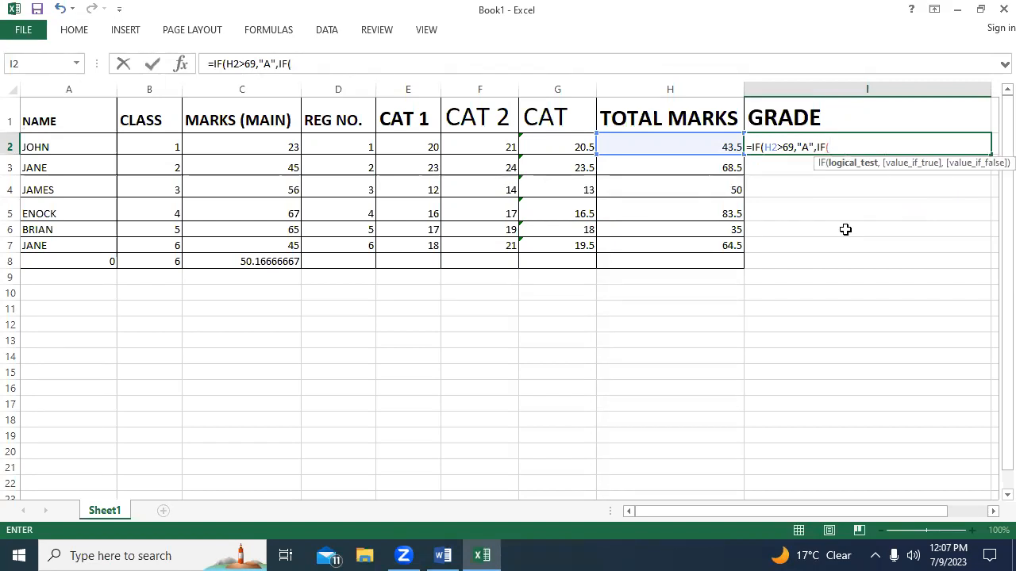
{"action": "type", "text": "HE"}
{"action": "key", "text": "BackSpace"}
{"action": "type", "text": "2"}
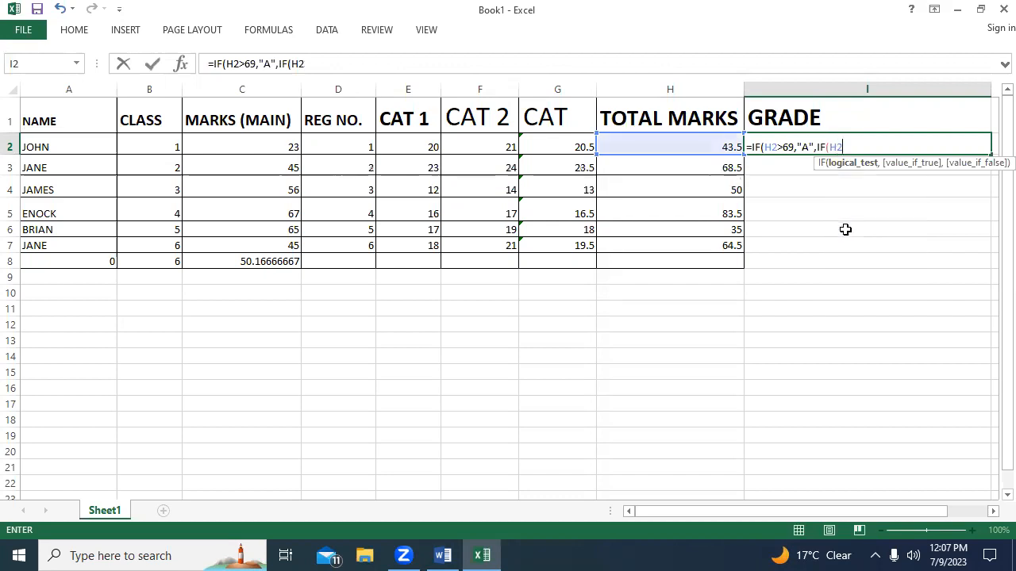
{"action": "type", "text": "?"}
{"action": "key", "text": "BackSpace"}
{"action": "type", "text": ">"}
{"action": "type", "text": "59,"}
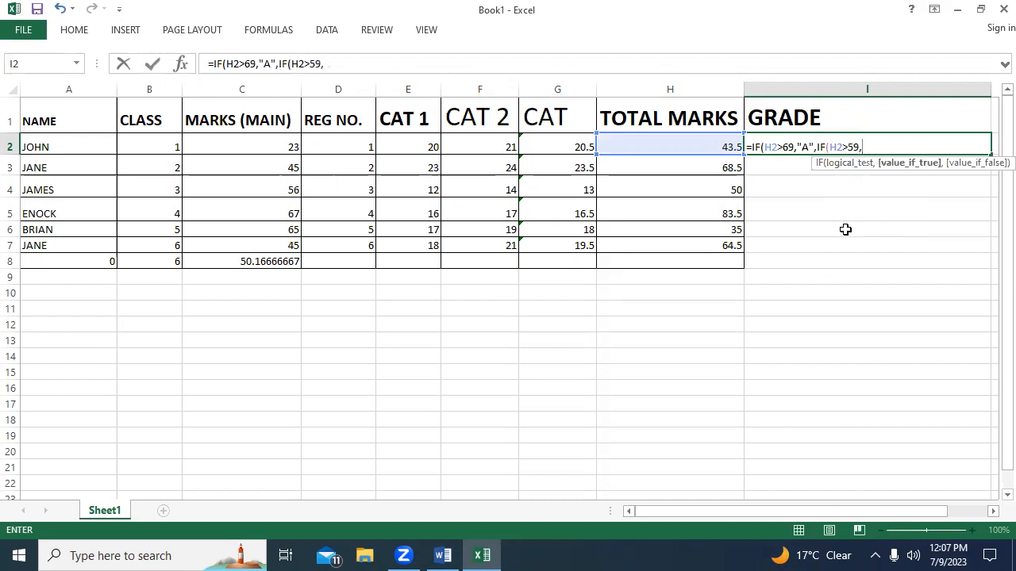
{"action": "type", "text": "\"B\",IF"}
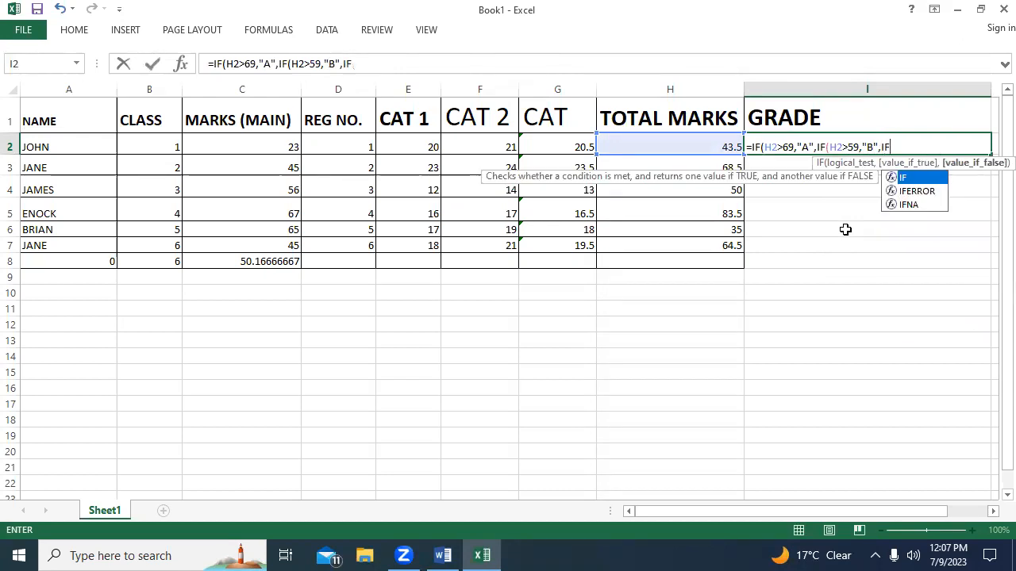
{"action": "type", "text": "("}
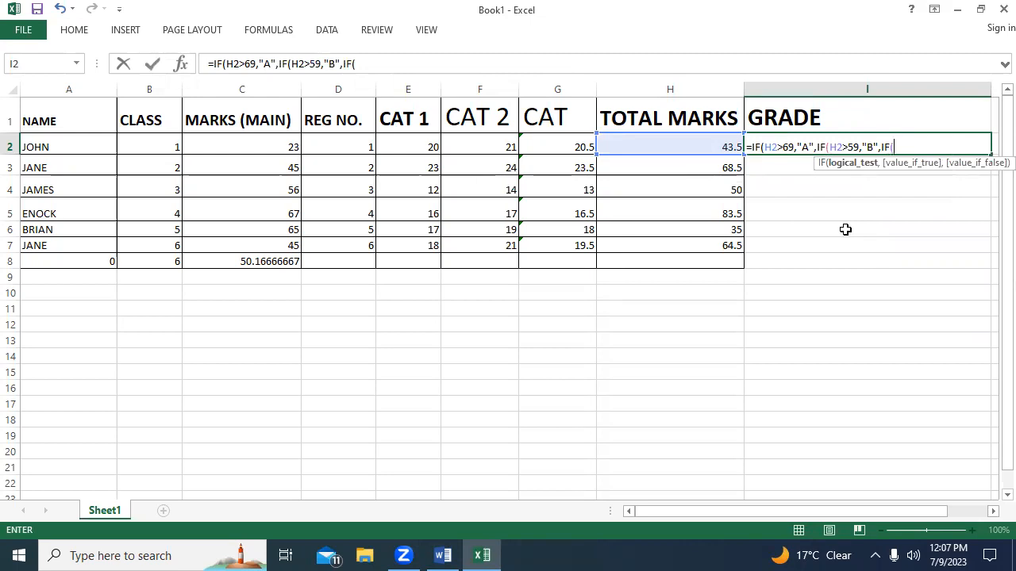
{"action": "type", "text": "H2"}
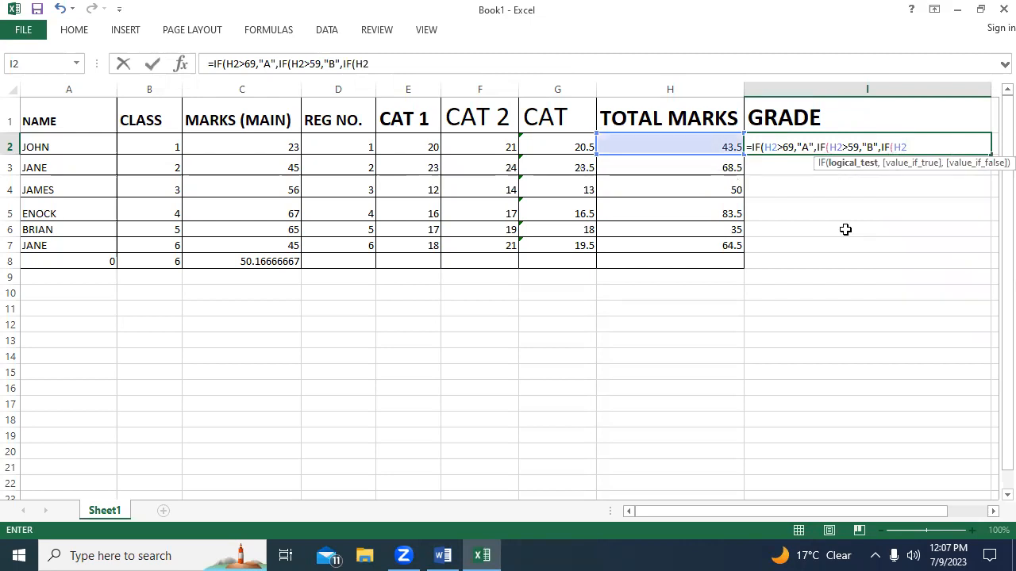
{"action": "type", "text": "."}
Nest a third IF after the "B" result, testing H2>49 and returning "C".
{"action": "key", "text": "BackSpace"}
{"action": "type", "text": ">49,"}
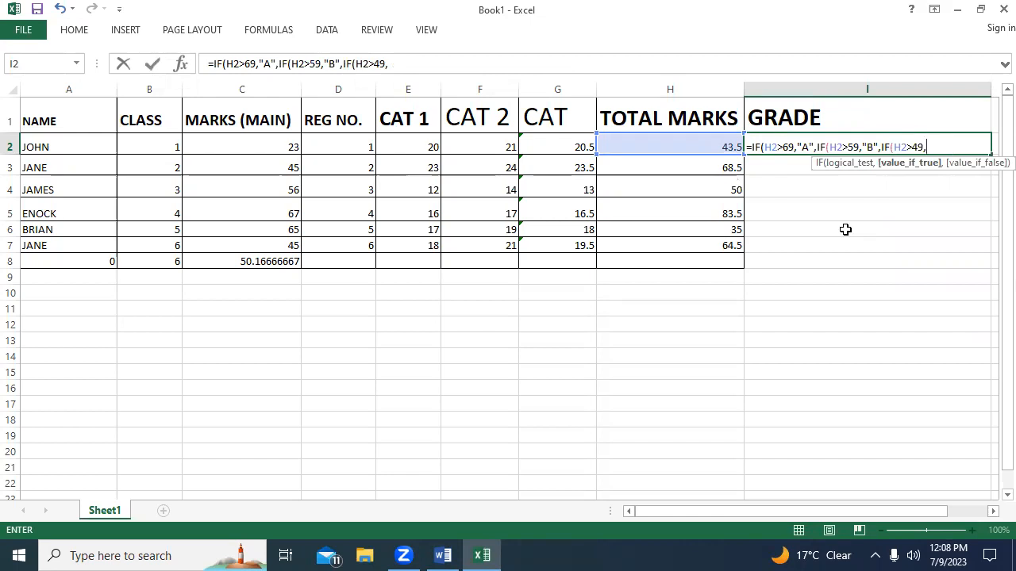
{"action": "type", "text": "\"C\""}
{"action": "type", "text": "IF"}
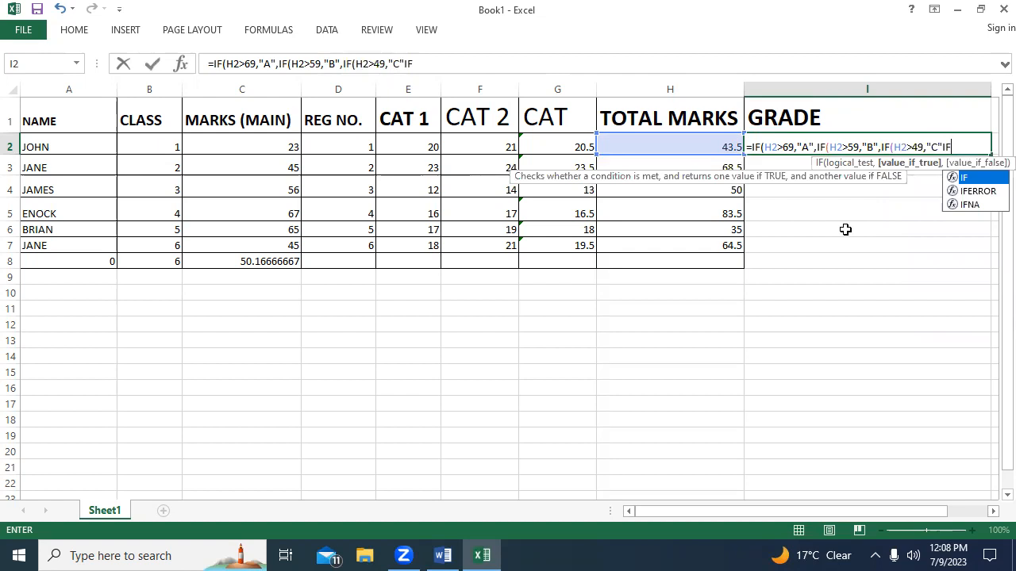
{"action": "left_click_drag", "start_coordinate": [719, 513], "coordinate": [784, 518]}
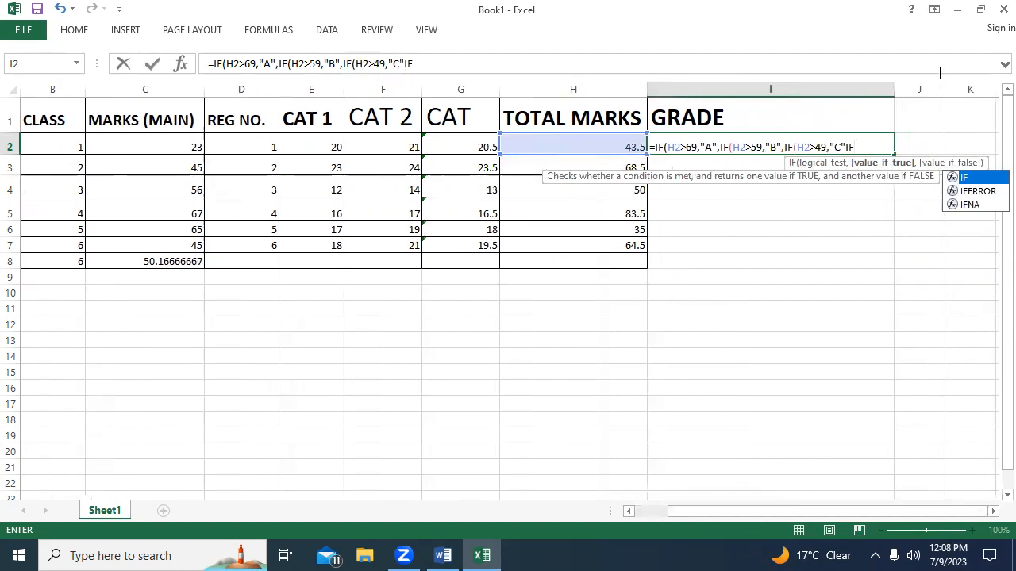
{"action": "left_click", "coordinate": [892, 93]}
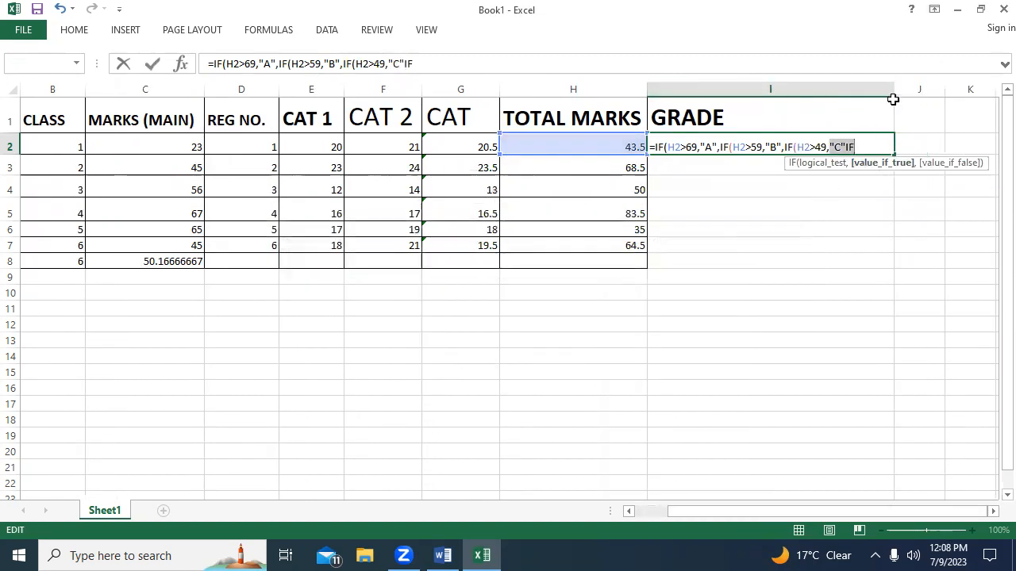
{"action": "left_click", "coordinate": [873, 143]}
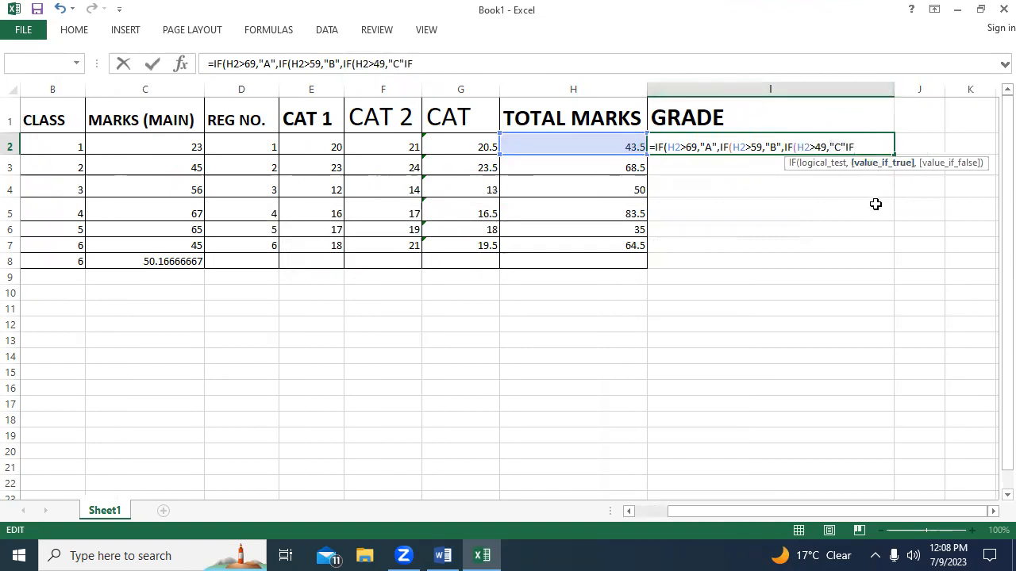
{"action": "type", "text": "("}
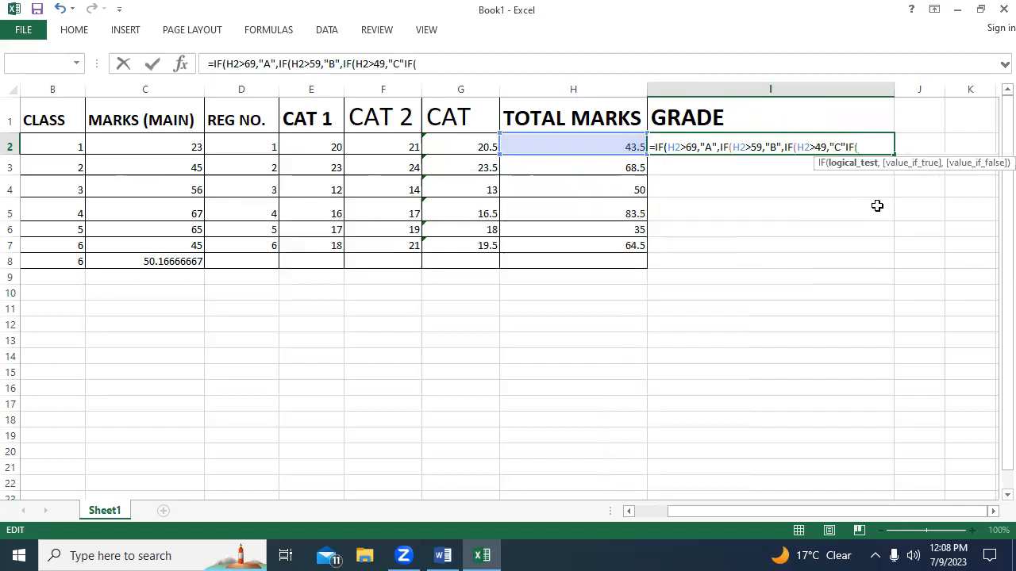
{"action": "key", "text": "BackSpace"}
{"action": "key", "text": "BackSpace"}
{"action": "key", "text": "BackSpace"}
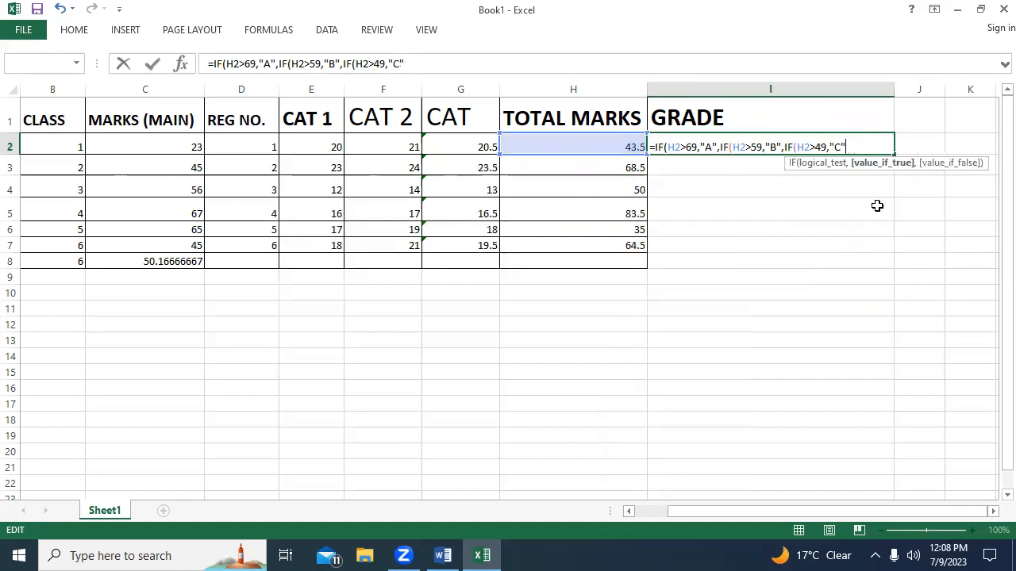
Nest a fourth IF as the value if false after the "C" result, with the logical test H2>39.
{"action": "type", "text": "."}
{"action": "key", "text": "BackSpace"}
{"action": "type", "text": ",IF"}
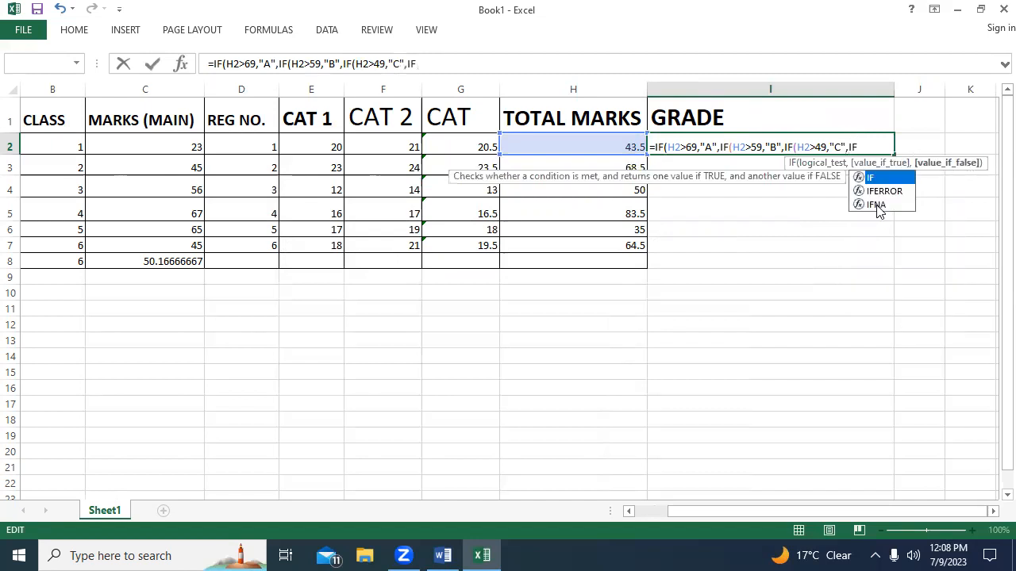
{"action": "type", "text": "("}
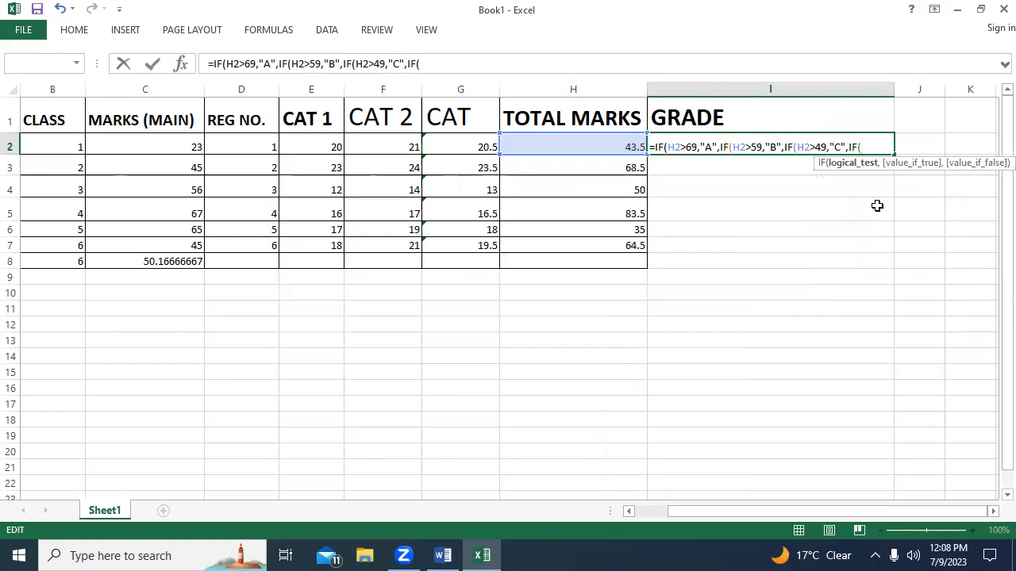
{"action": "type", "text": "H2,"}
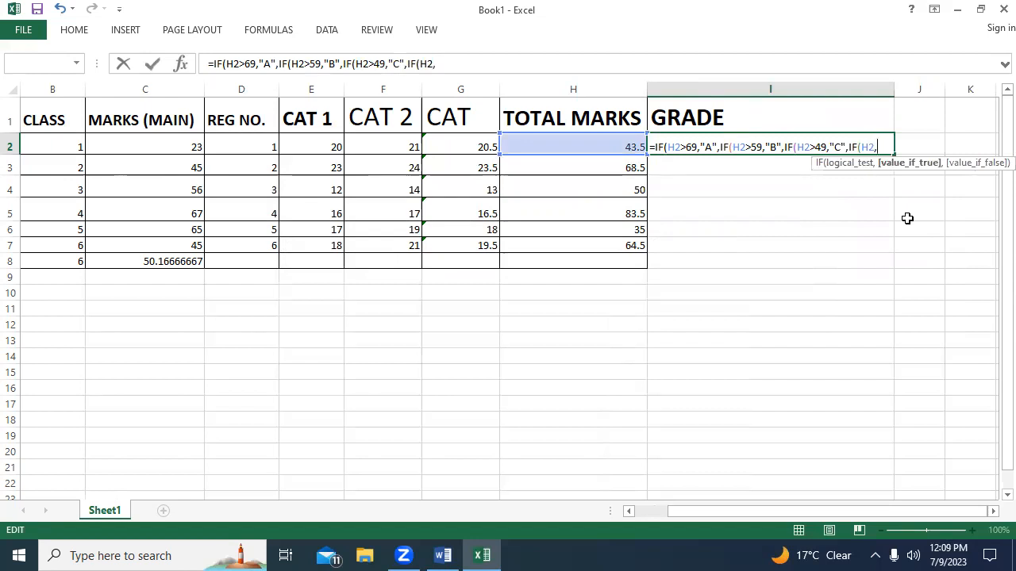
{"action": "type", "text": ">"}
{"action": "key", "text": "BackSpace"}
{"action": "key", "text": "BackSpace"}
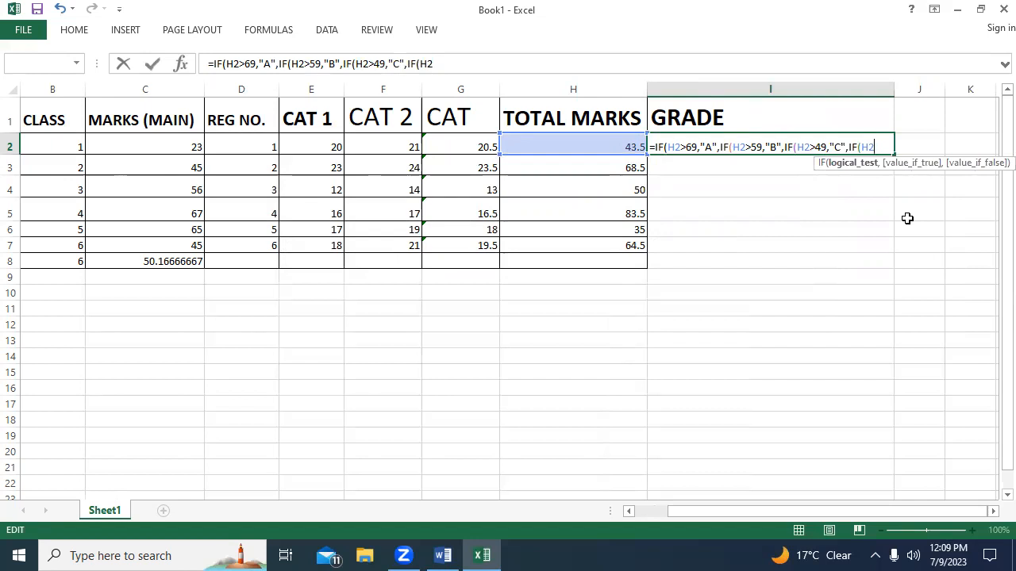
{"action": "type", "text": ">"}
{"action": "type", "text": "39,"}
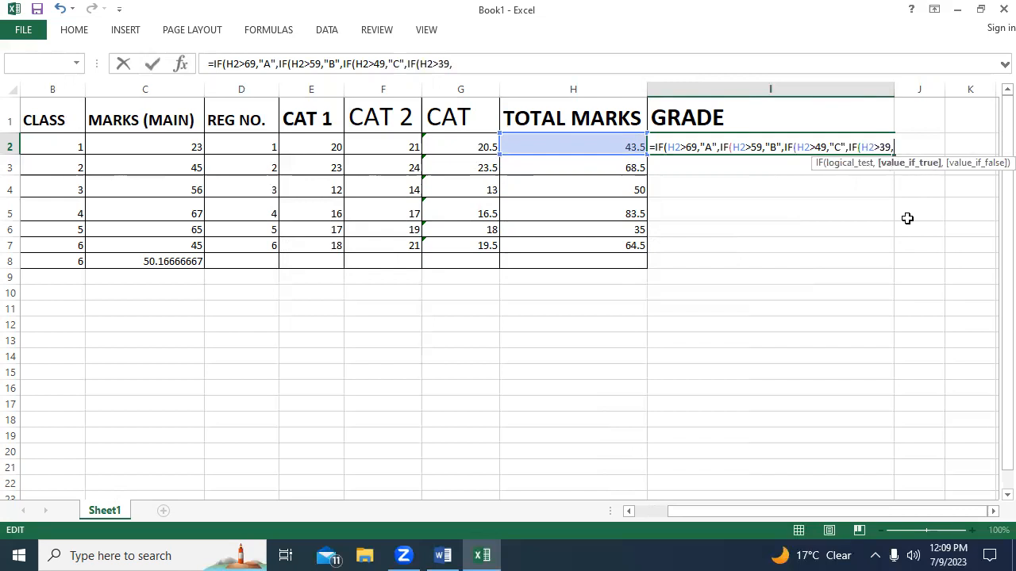
{"action": "type", "text": "\""}
Give "D" as the fourth IF's value if true.
{"action": "type", "text": "D:"}
{"action": "key", "text": "BackSpace"}
{"action": "type", "text": "\",\""}
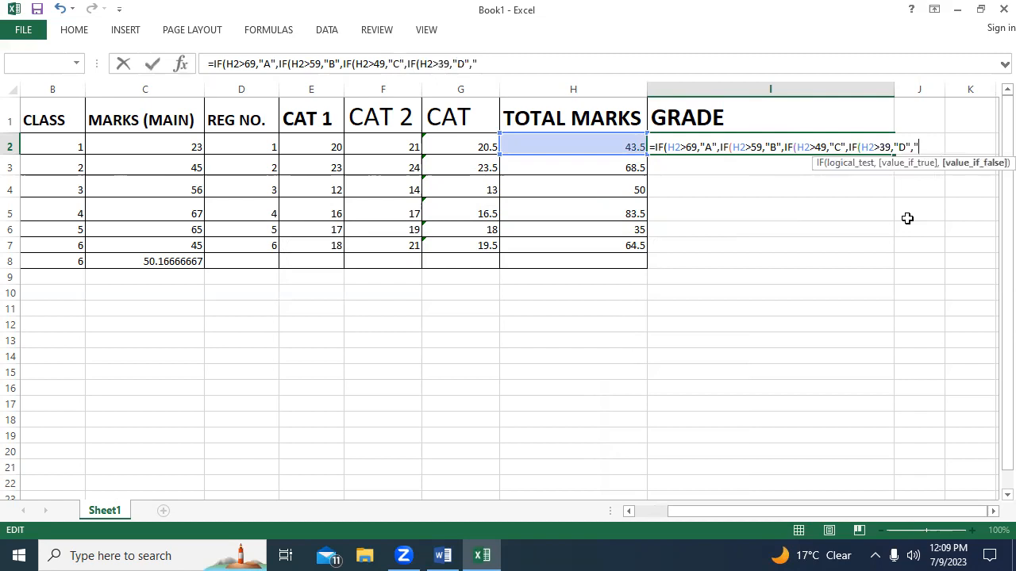
Give "FAIL" as the final value if false, close all four IF functions and enter the formula in I2.
{"action": "type", "text": "FAIL\")"}
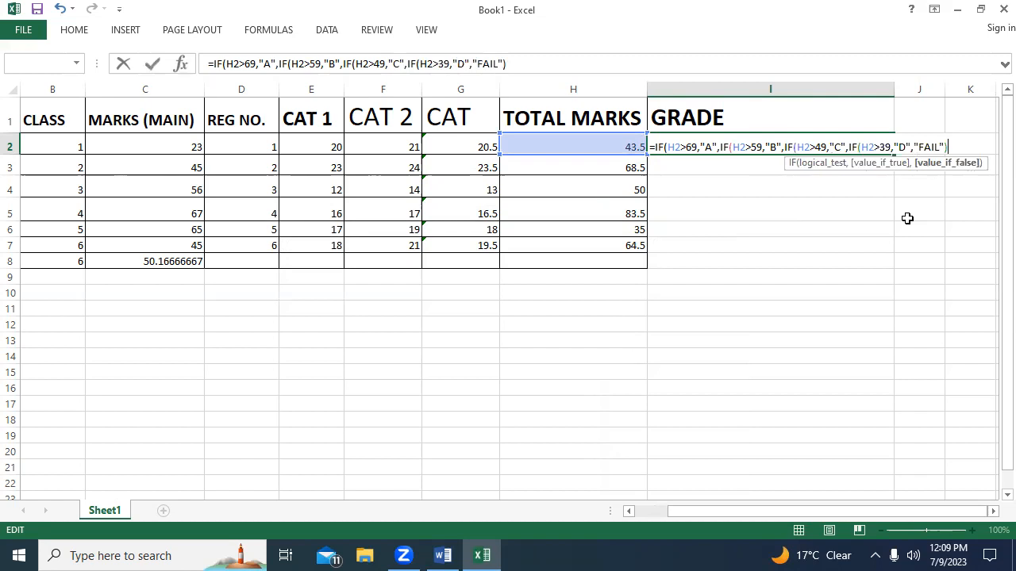
{"action": "type", "text": ")))"}
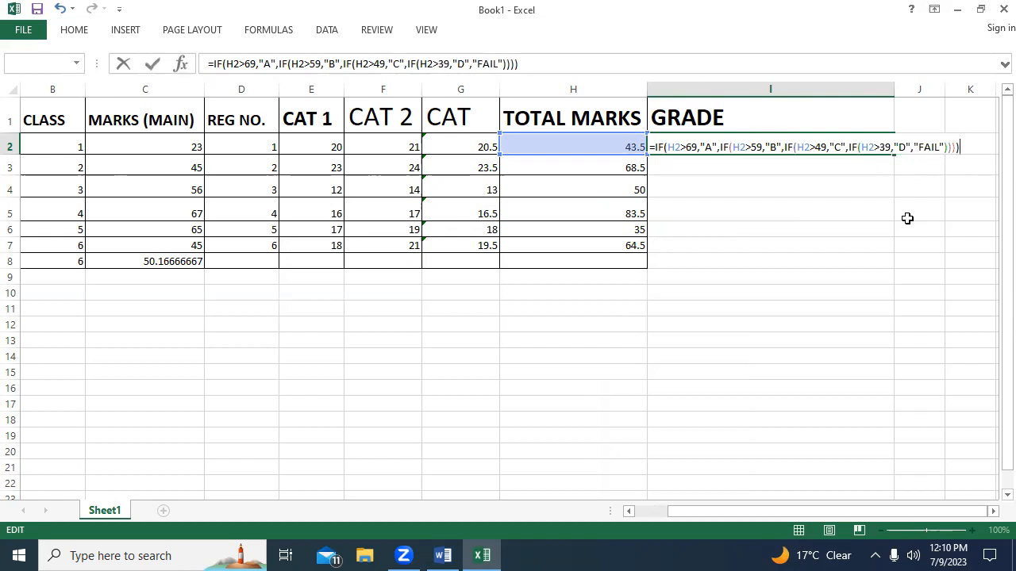
{"action": "key", "text": "Return"}
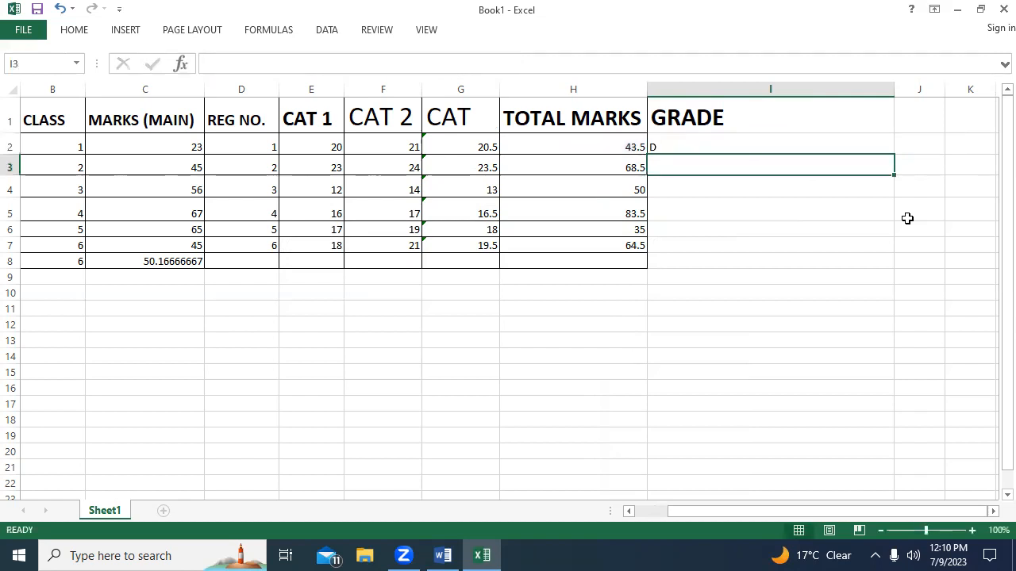
Compare the grade in I2 with the 40 TO 49 "D" rule in the Word document and return to Excel.
{"action": "left_click", "coordinate": [750, 143]}
{"action": "left_click", "coordinate": [443, 556]}
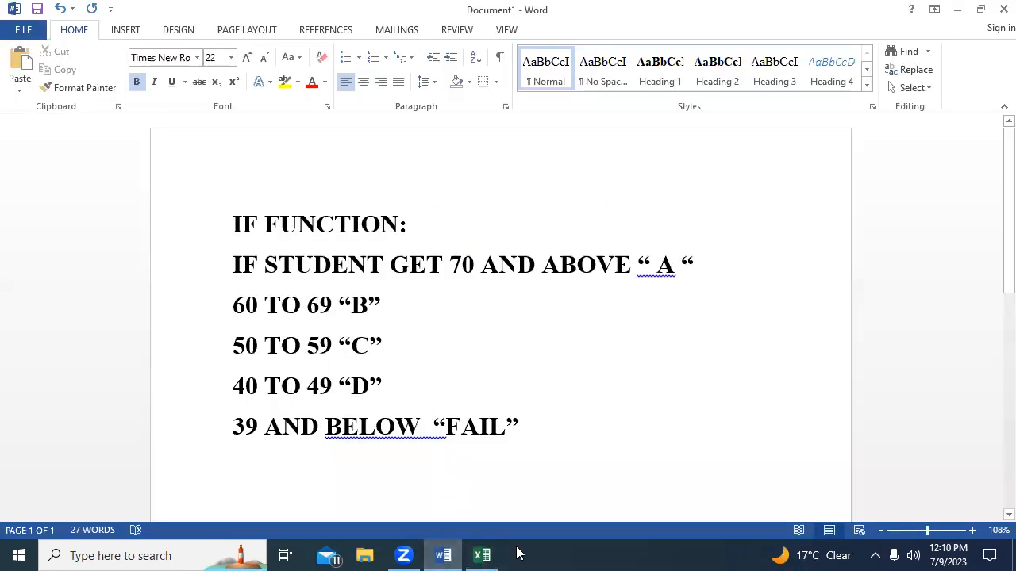
{"action": "left_click", "coordinate": [482, 555]}
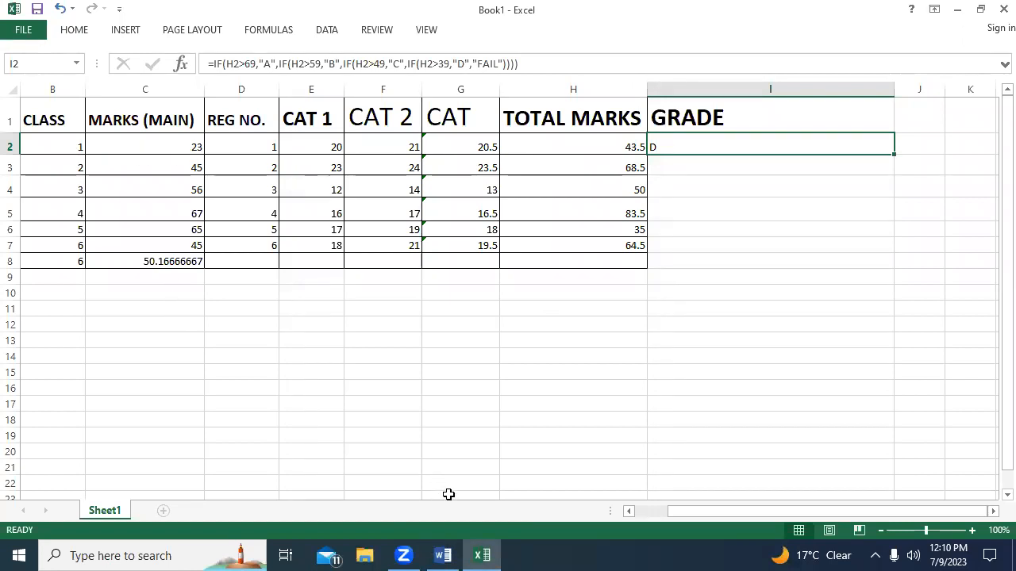
{"action": "left_click_drag", "start_coordinate": [681, 514], "coordinate": [635, 510]}
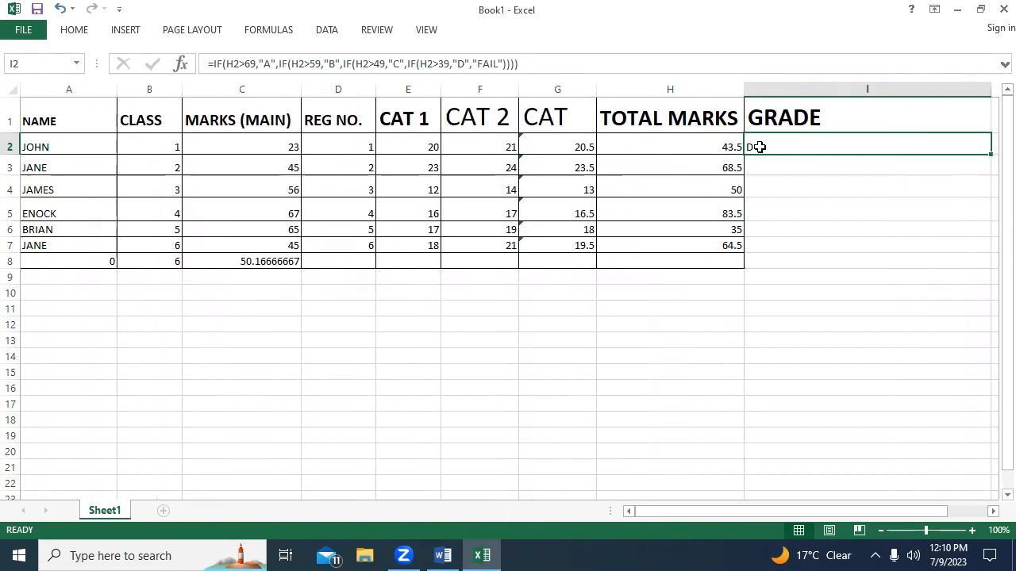
{"action": "left_click", "coordinate": [442, 555]}
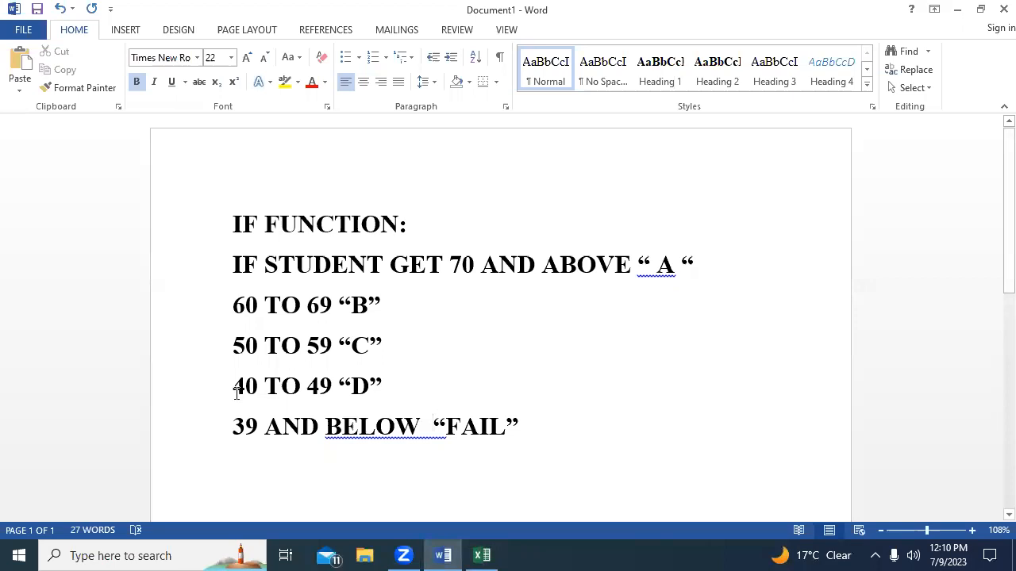
{"action": "left_click_drag", "start_coordinate": [233, 385], "coordinate": [379, 392]}
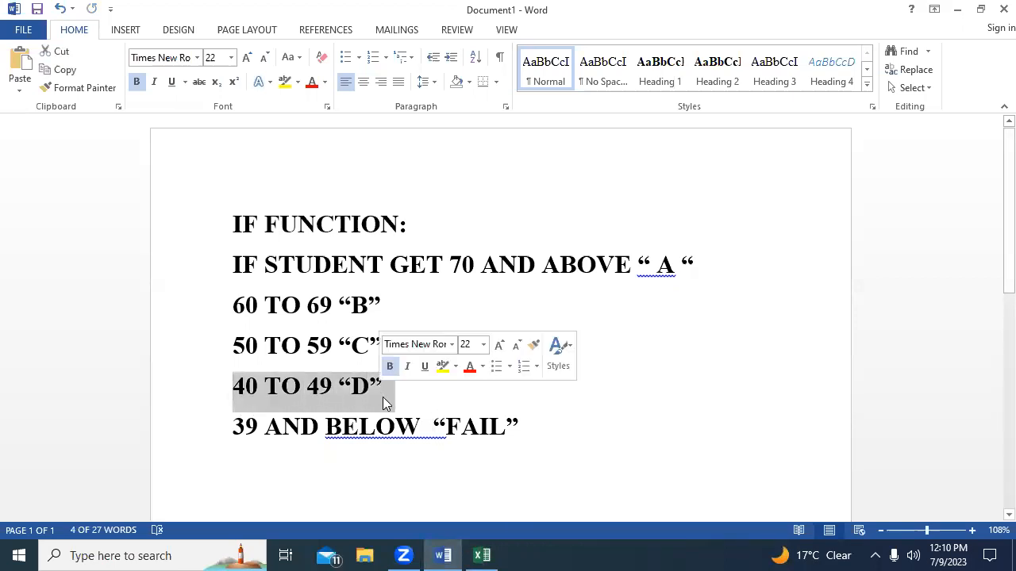
{"action": "left_click", "coordinate": [482, 556]}
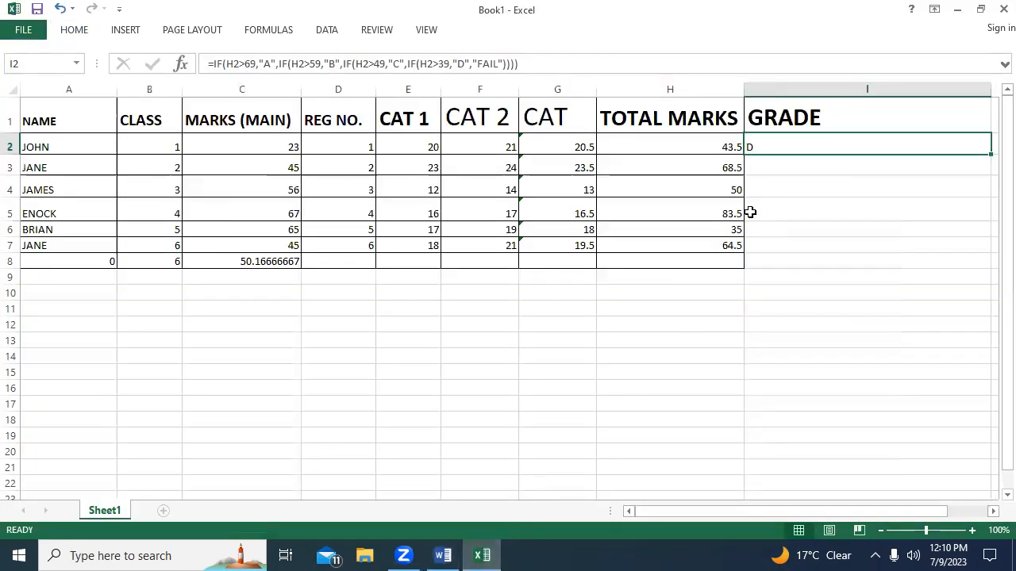
{"action": "left_click", "coordinate": [766, 170]}
{"action": "left_click", "coordinate": [979, 121]}
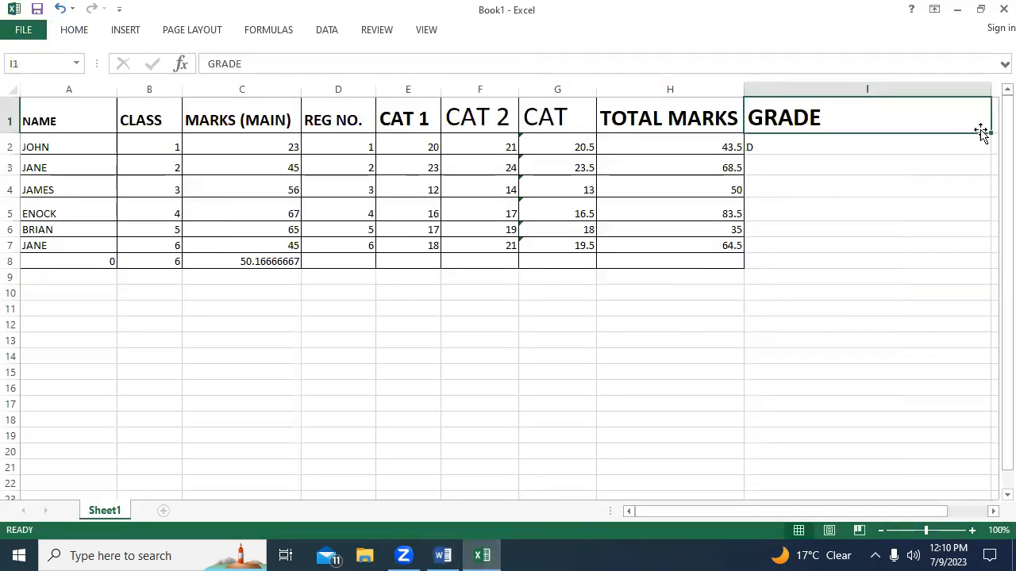
{"action": "left_click_drag", "start_coordinate": [989, 131], "coordinate": [987, 249]}
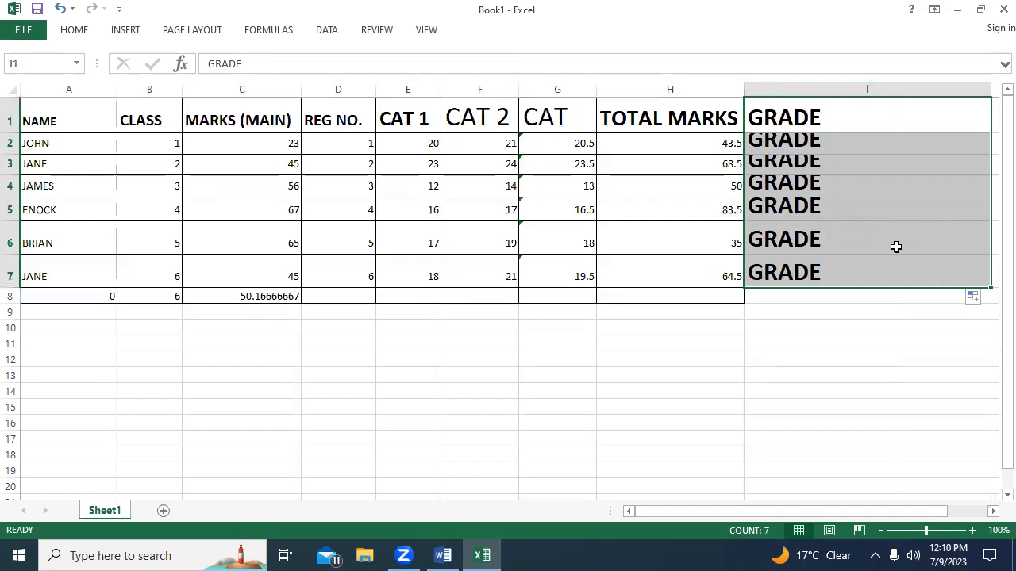
{"action": "key", "text": "ctrl+z"}
Fill the grade formula from I2 down through I7.
{"action": "left_click", "coordinate": [829, 151]}
{"action": "left_click_drag", "start_coordinate": [991, 153], "coordinate": [991, 249]}
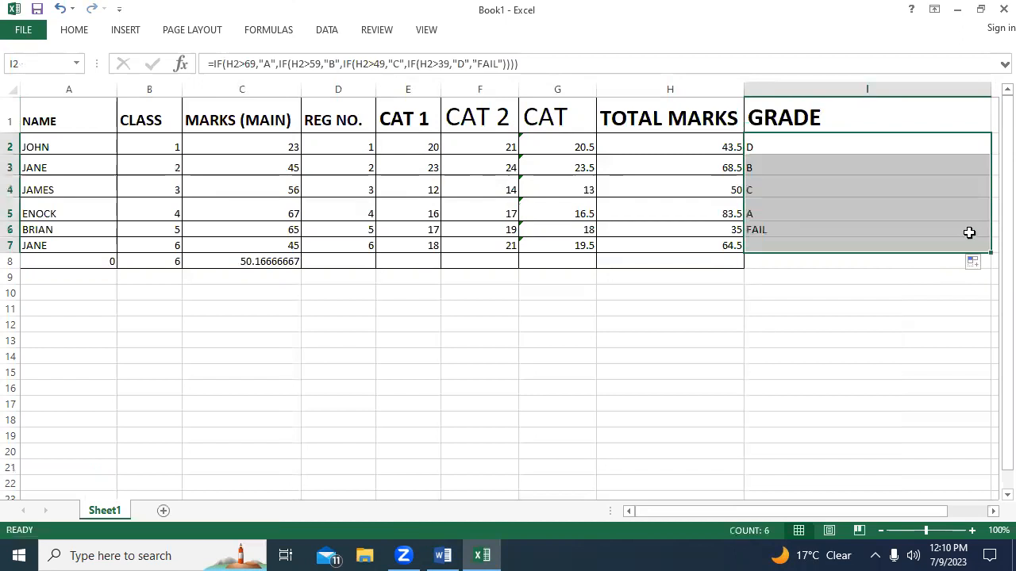
Check the GRADE results in rows 2 to 7 against their TOTAL MARKS and the grading rules in Word.
{"action": "left_click", "coordinate": [805, 167]}
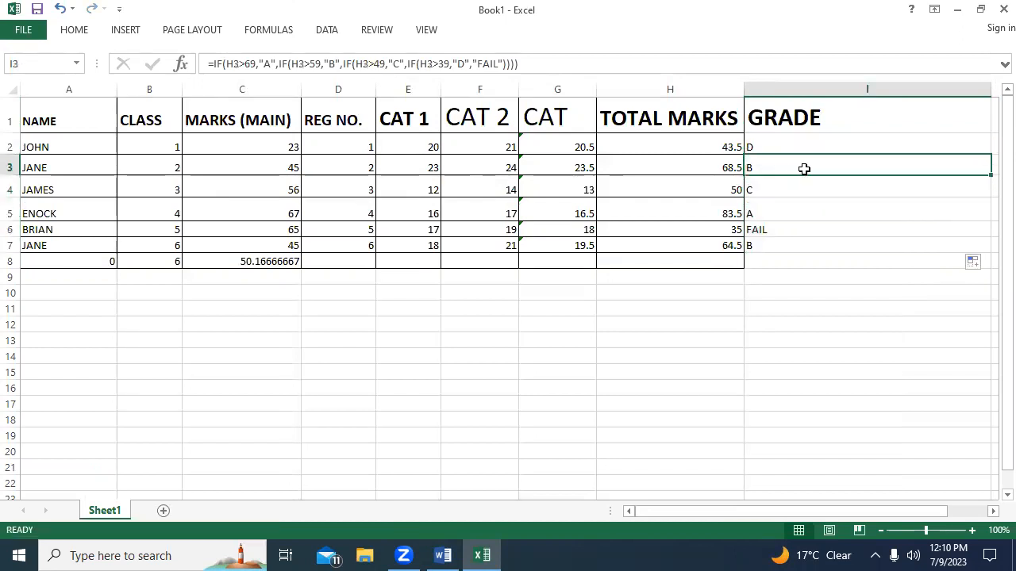
{"action": "left_click", "coordinate": [770, 146]}
{"action": "left_click", "coordinate": [722, 167]}
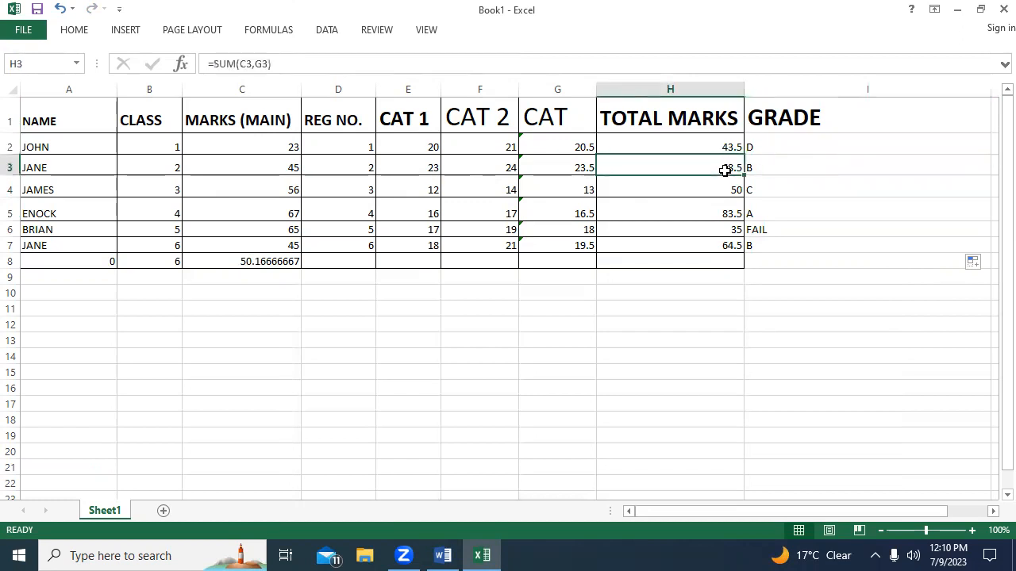
{"action": "left_click", "coordinate": [443, 555]}
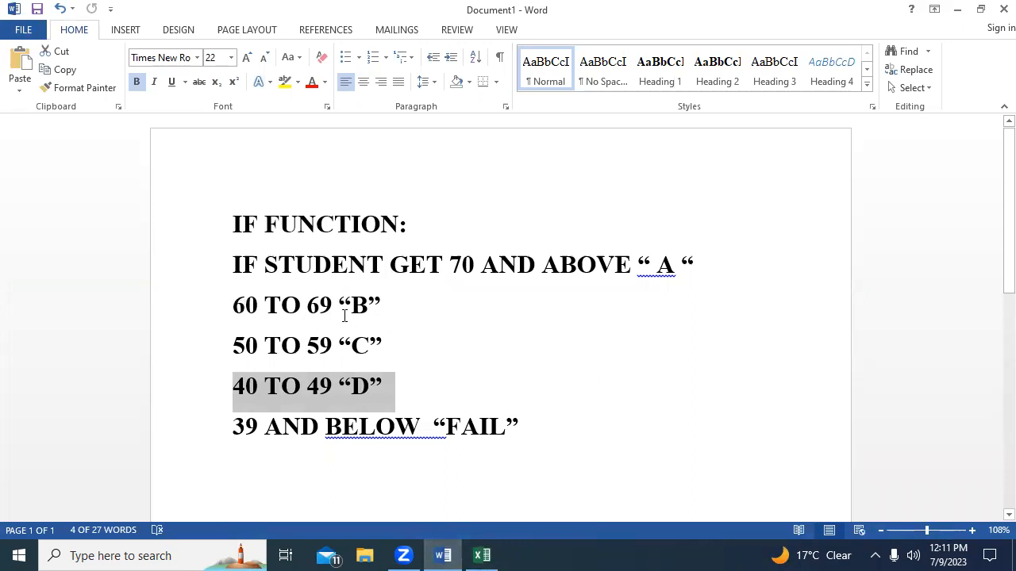
{"action": "left_click", "coordinate": [482, 555]}
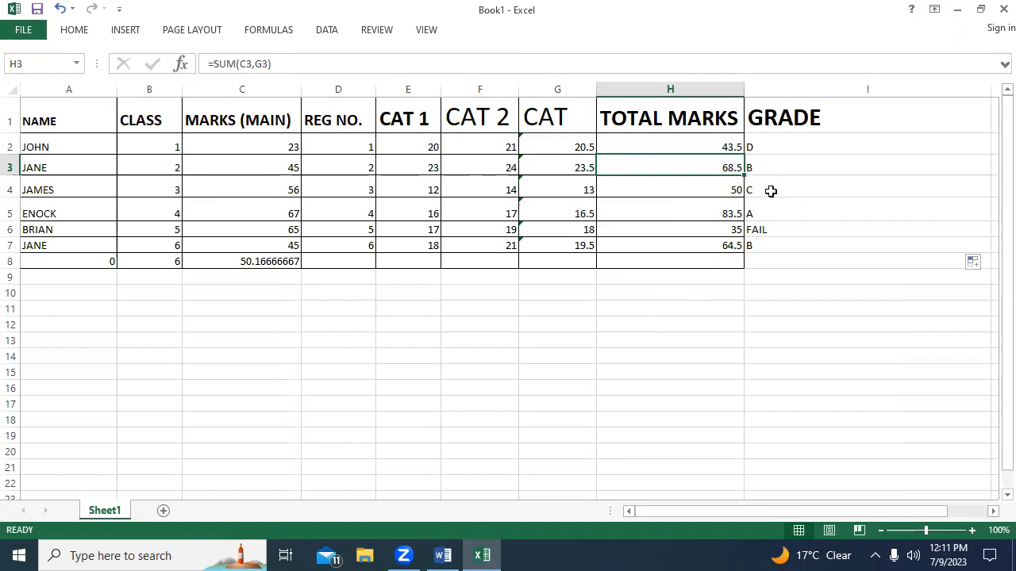
{"action": "left_click", "coordinate": [770, 191]}
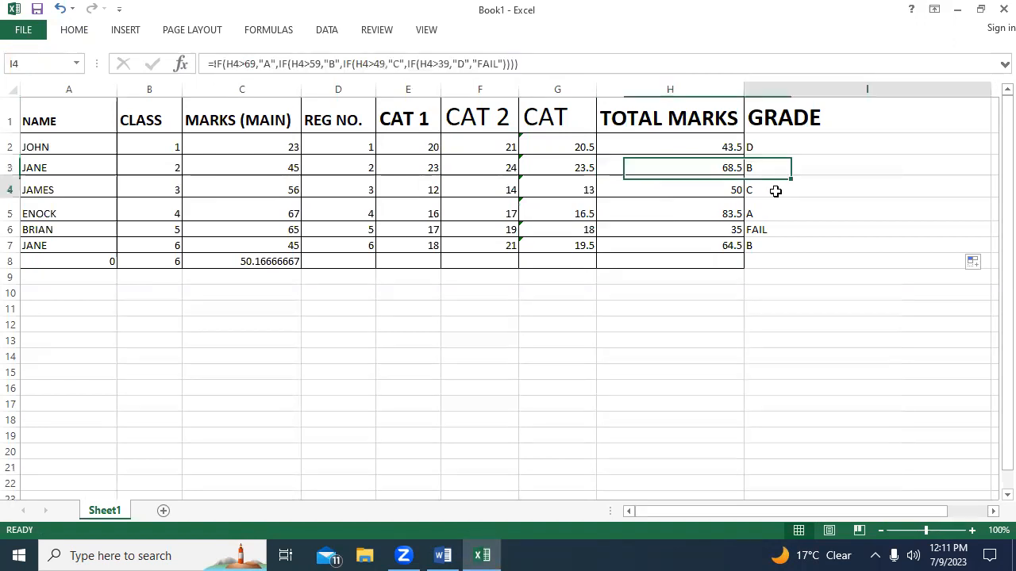
{"action": "left_click", "coordinate": [712, 214]}
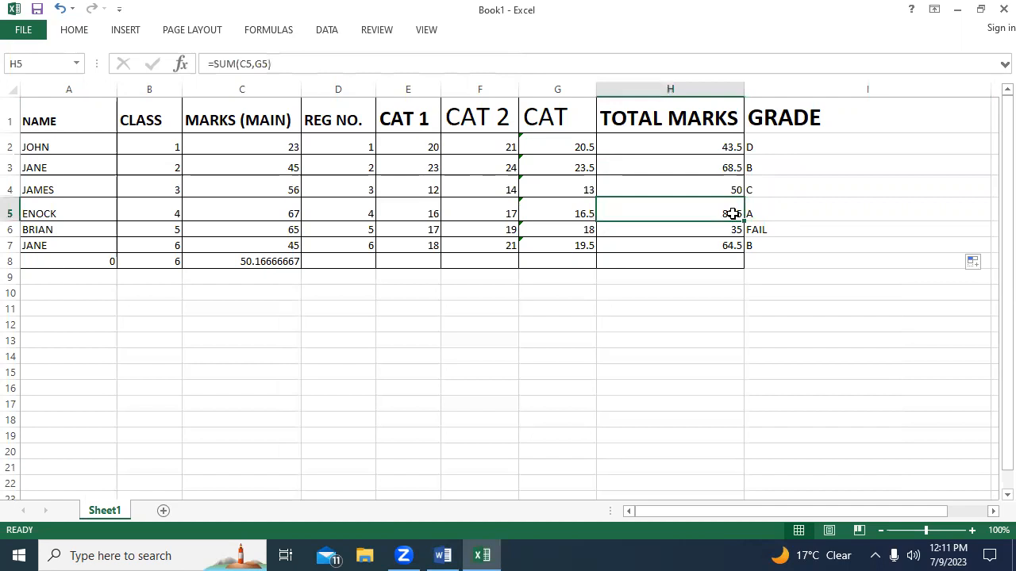
{"action": "left_click", "coordinate": [778, 213]}
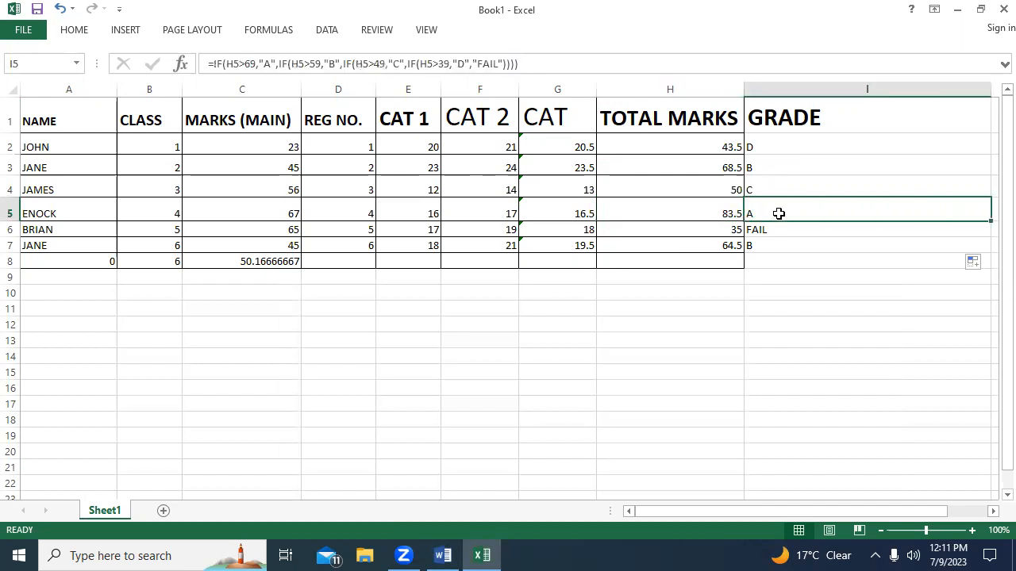
{"action": "left_click", "coordinate": [717, 228]}
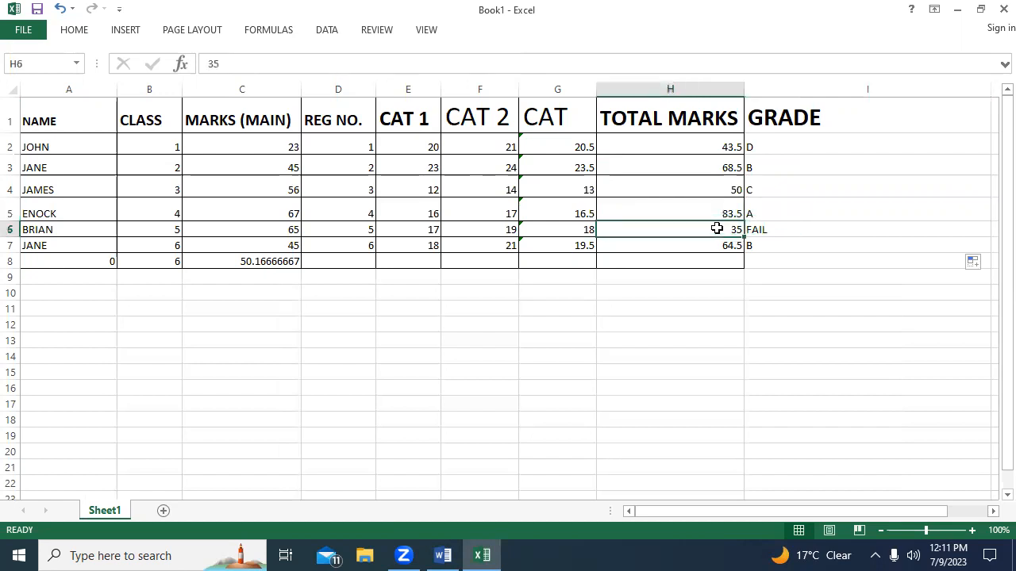
{"action": "left_click", "coordinate": [768, 231]}
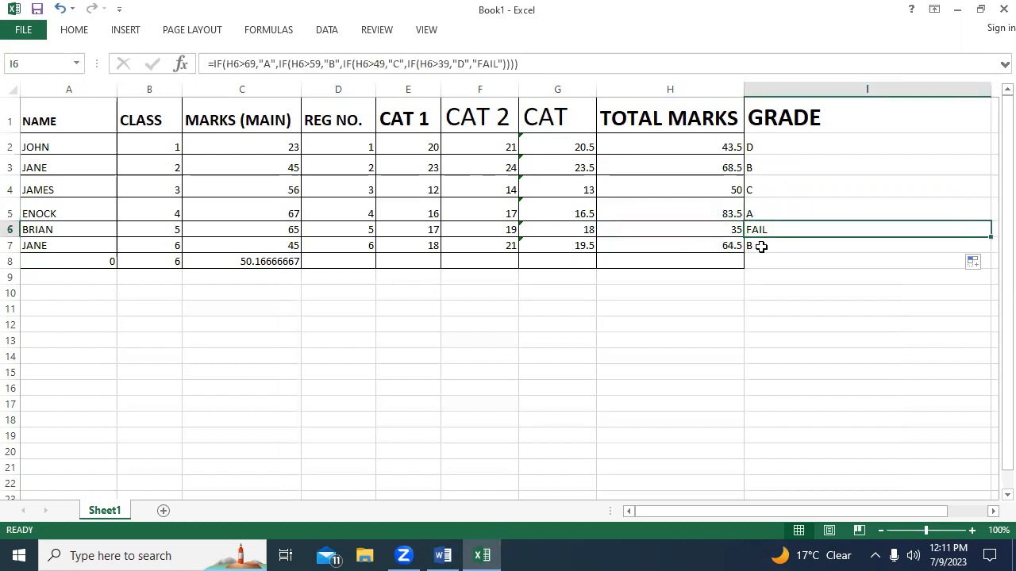
{"action": "left_click", "coordinate": [750, 247]}
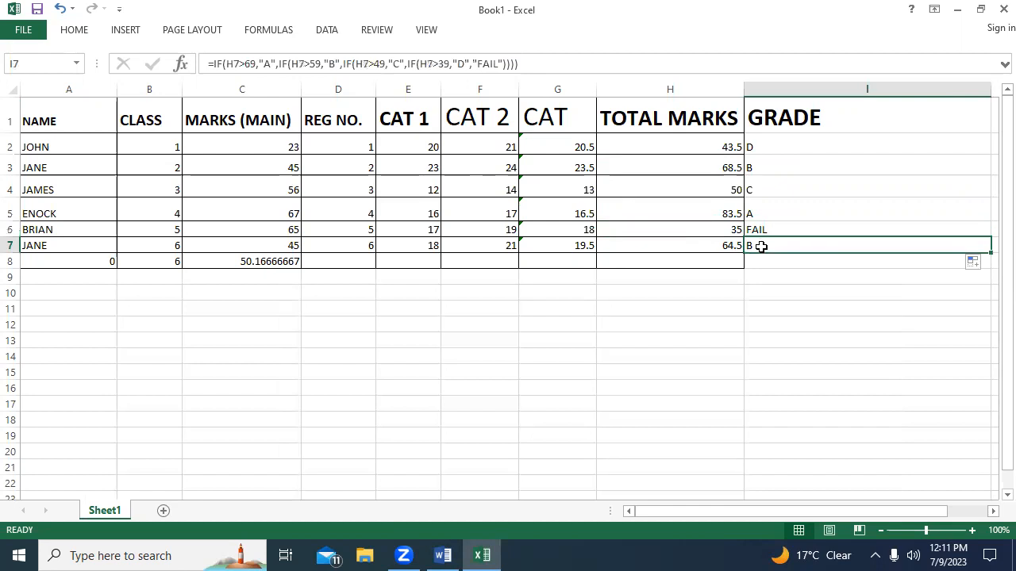
{"action": "left_click", "coordinate": [713, 248]}
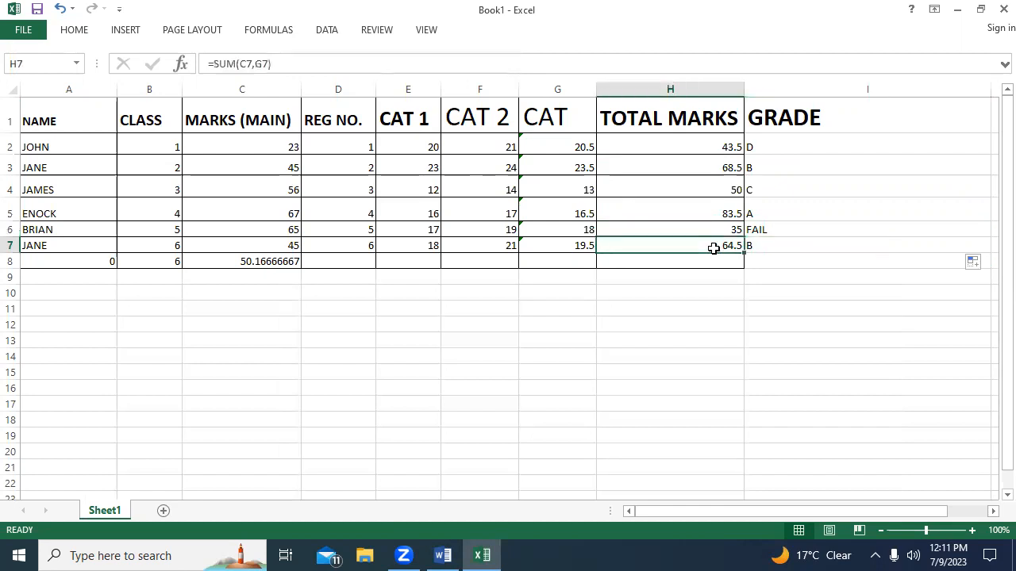
Review the nested IF formulas in the GRADE cells I2 through I7, checking that each refers to its own row's TOTAL MARKS.
{"action": "left_click", "coordinate": [774, 248]}
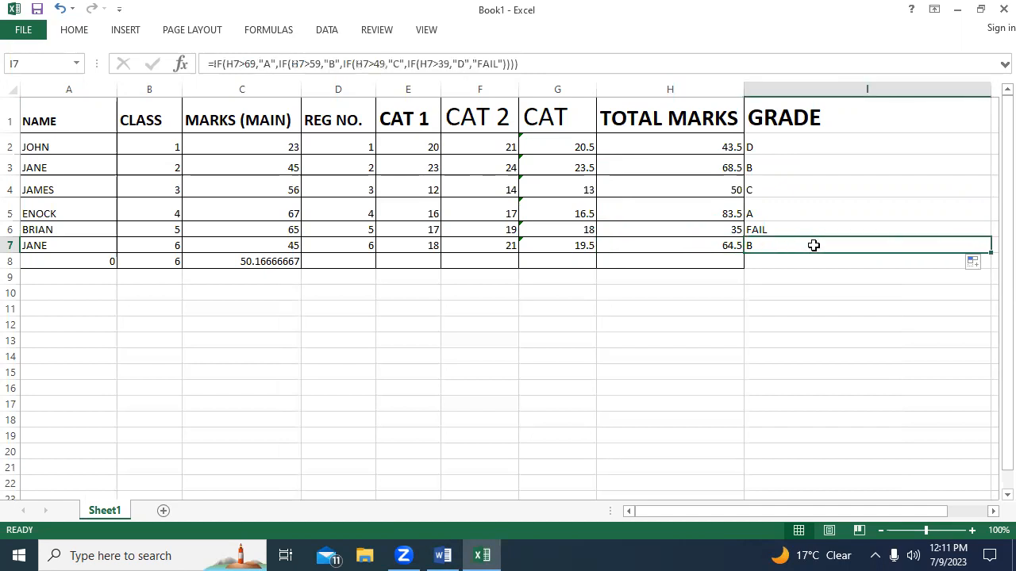
{"action": "left_click", "coordinate": [773, 203]}
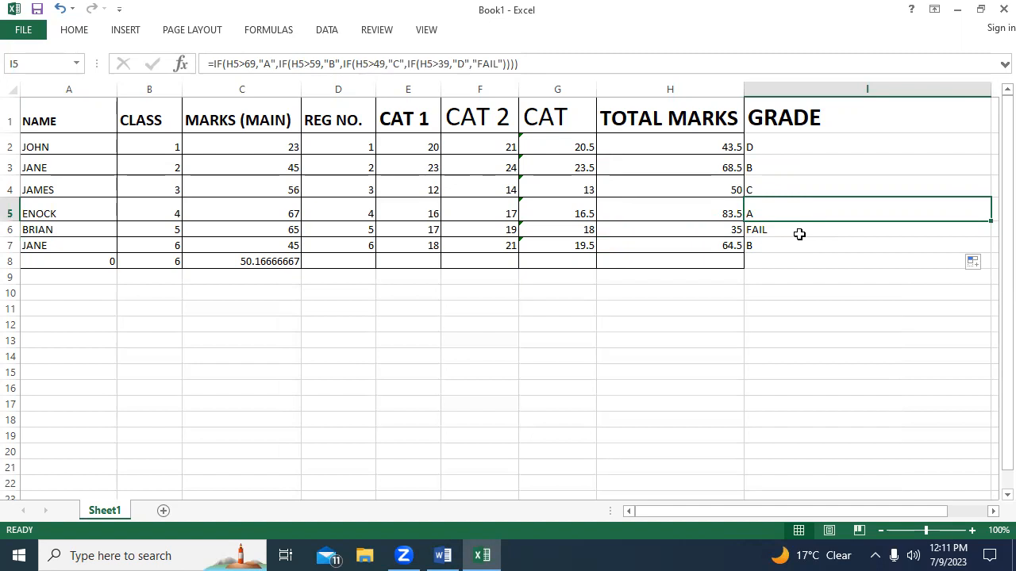
{"action": "left_click", "coordinate": [777, 232]}
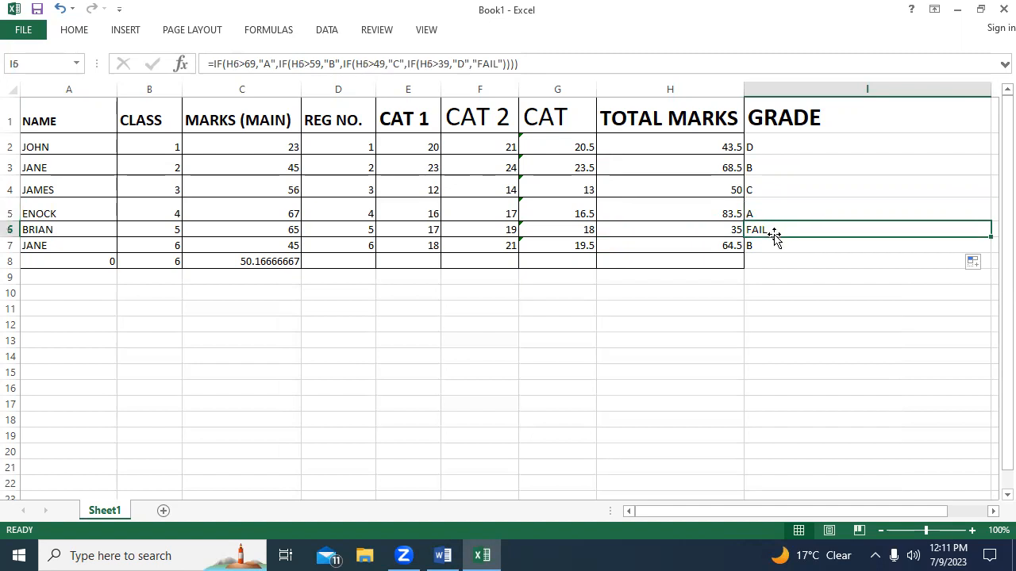
{"action": "left_click", "coordinate": [759, 187]}
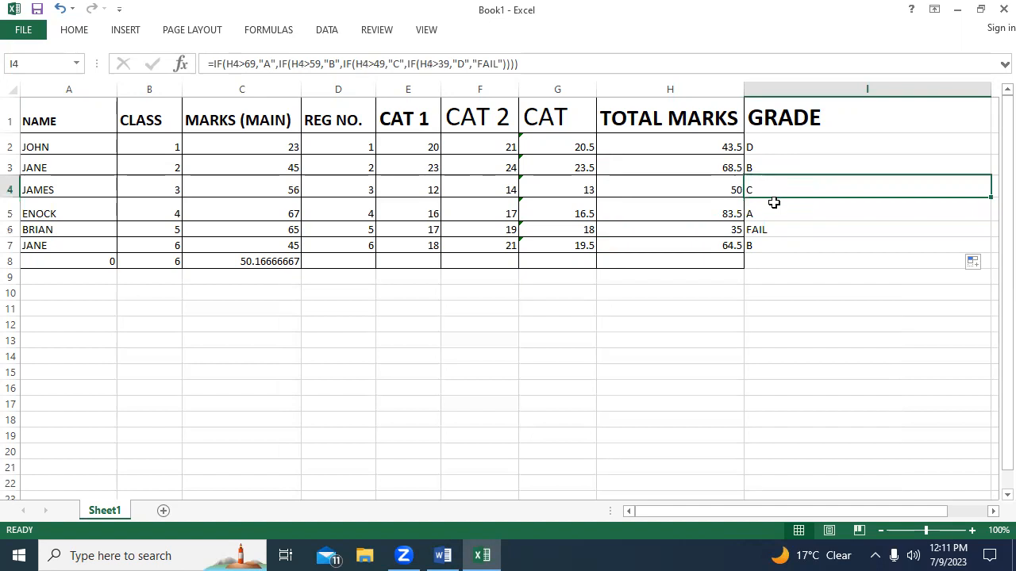
{"action": "left_click", "coordinate": [776, 169]}
{"action": "left_click", "coordinate": [767, 144]}
{"action": "left_click", "coordinate": [771, 163]}
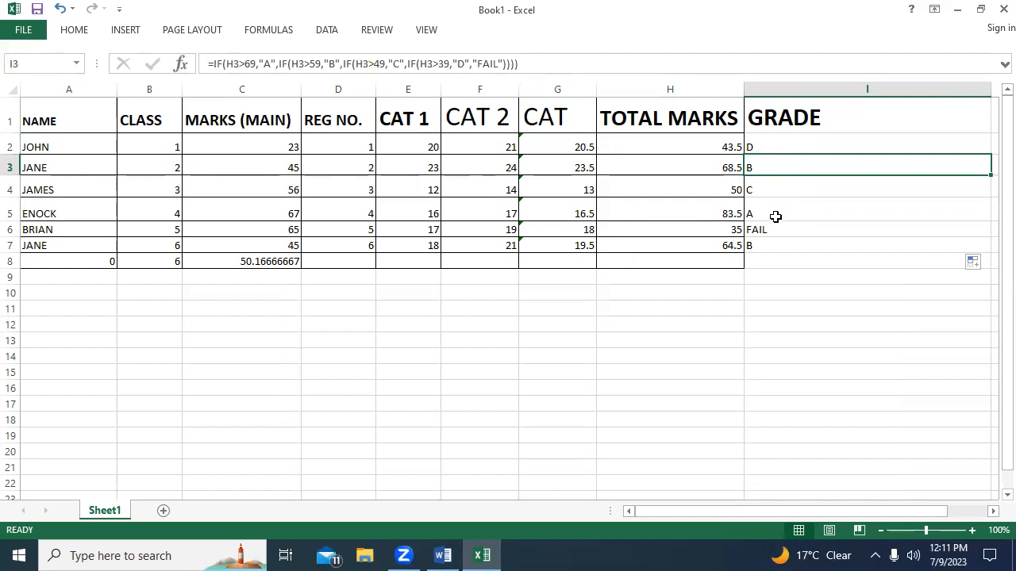
{"action": "left_click", "coordinate": [766, 191]}
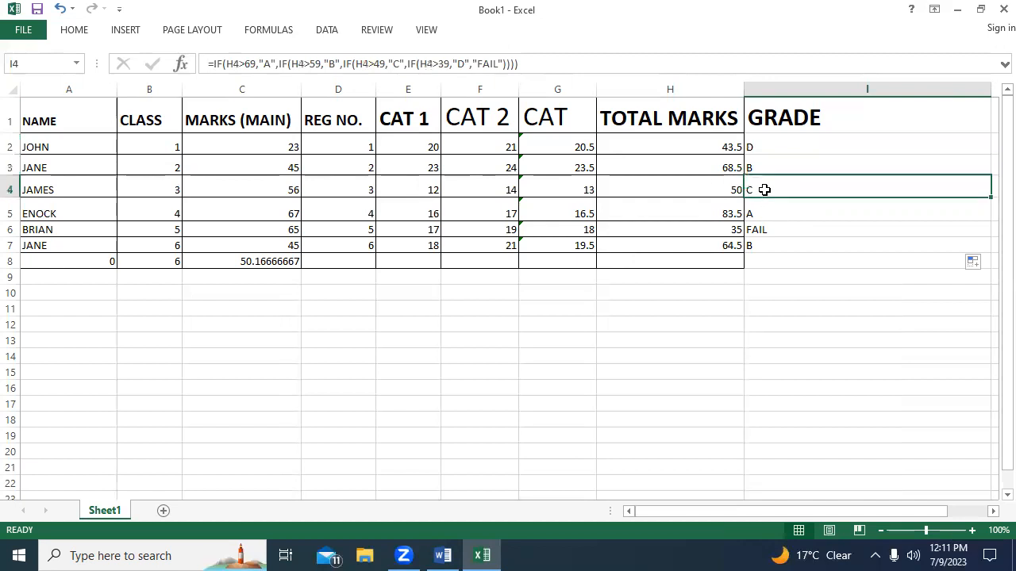
{"action": "left_click", "coordinate": [758, 230]}
{"action": "left_click", "coordinate": [766, 248]}
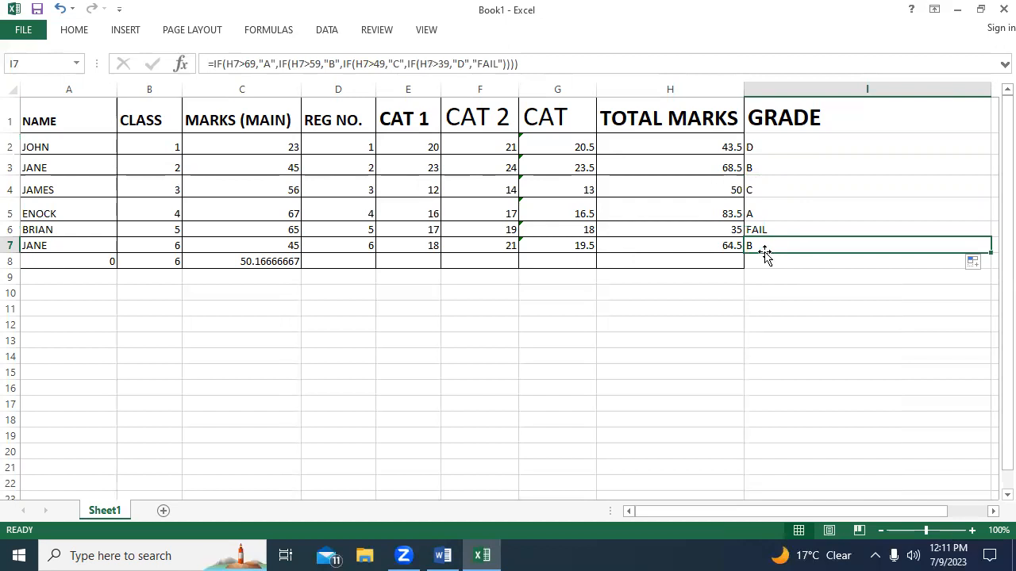
{"action": "left_click", "coordinate": [756, 260]}
{"action": "left_click", "coordinate": [786, 229]}
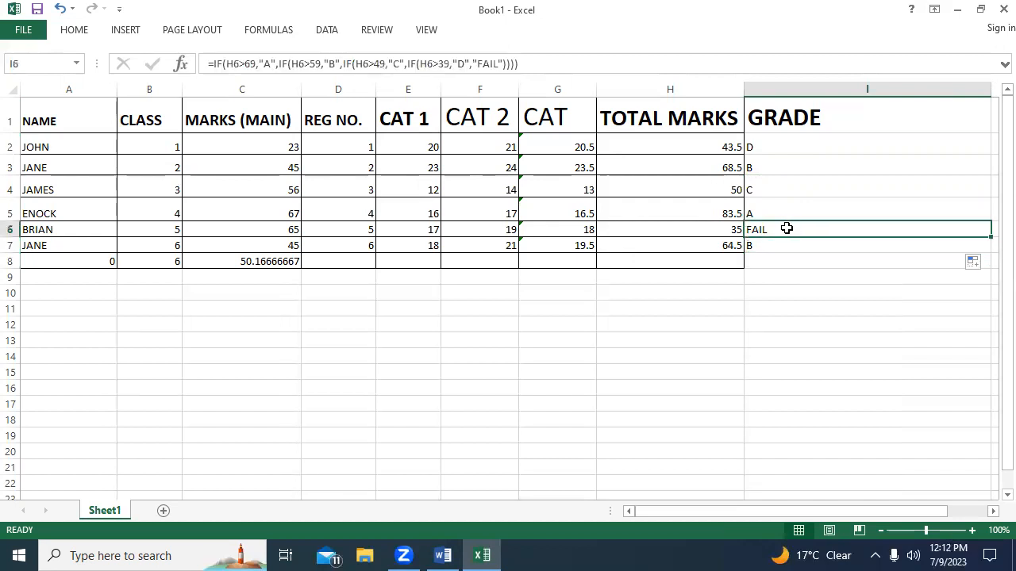
{"action": "left_click", "coordinate": [771, 212]}
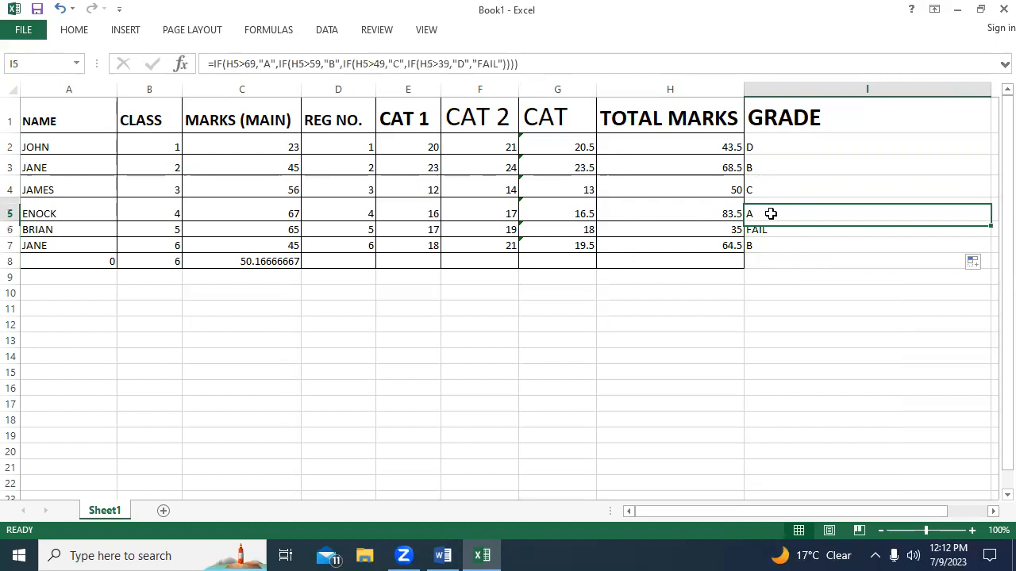
{"action": "left_click", "coordinate": [765, 165]}
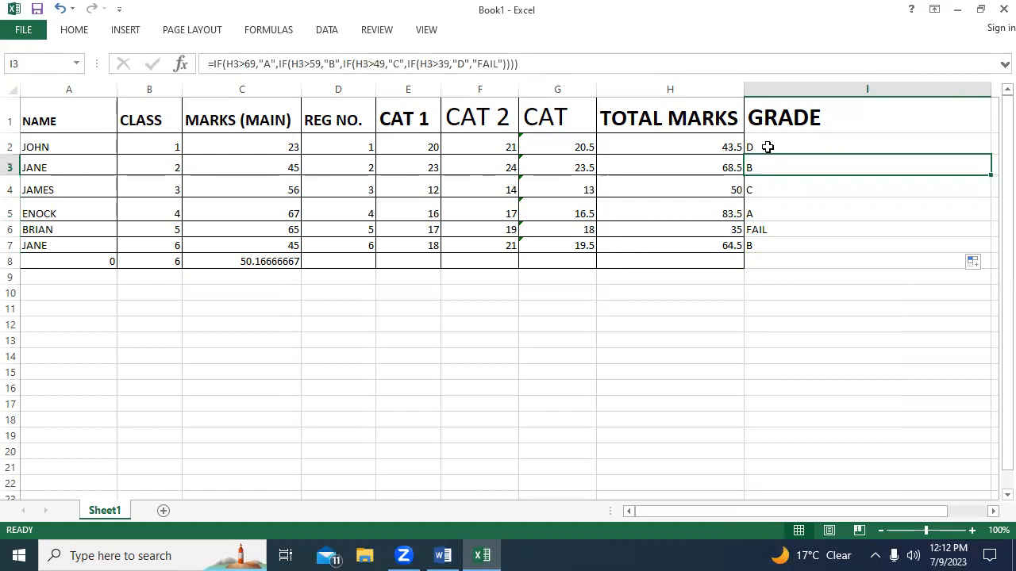